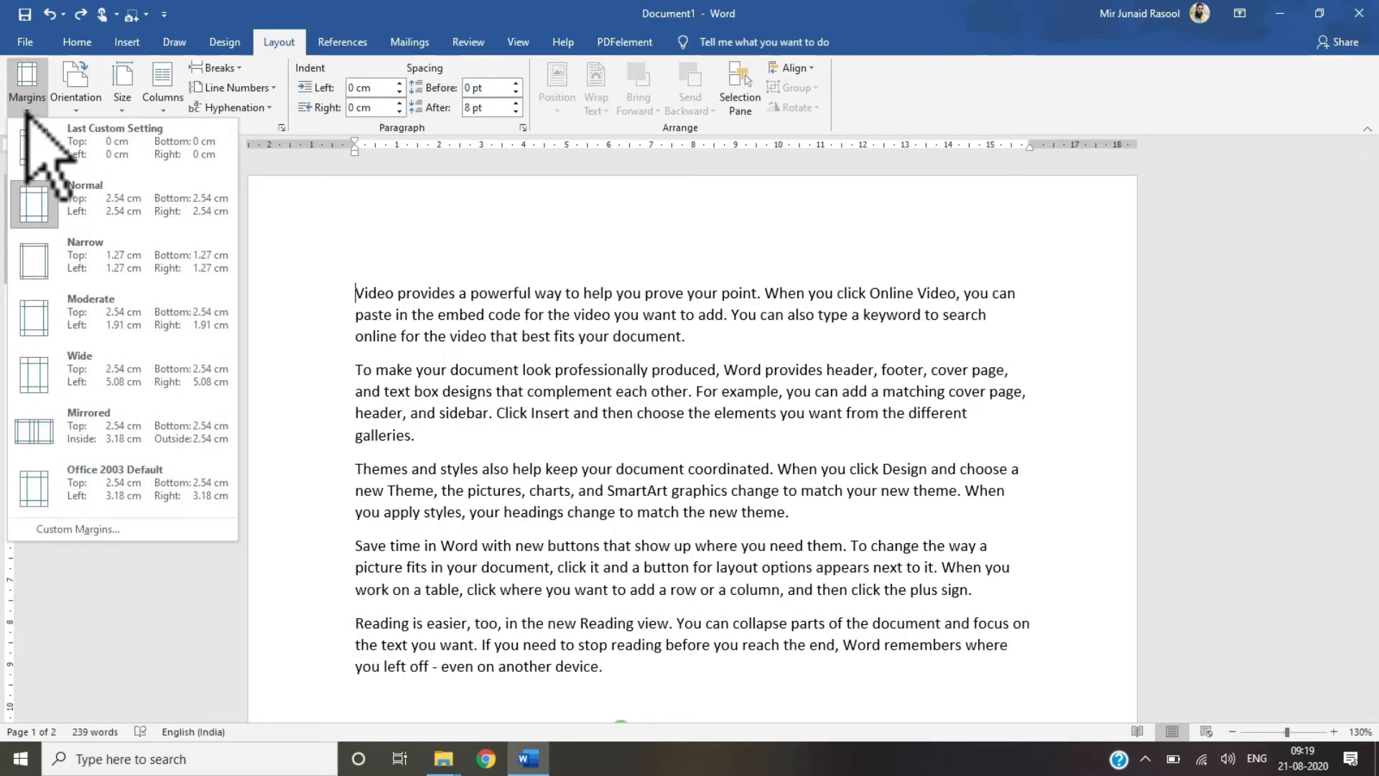
{"action": "left_click", "coordinate": [27, 90]}
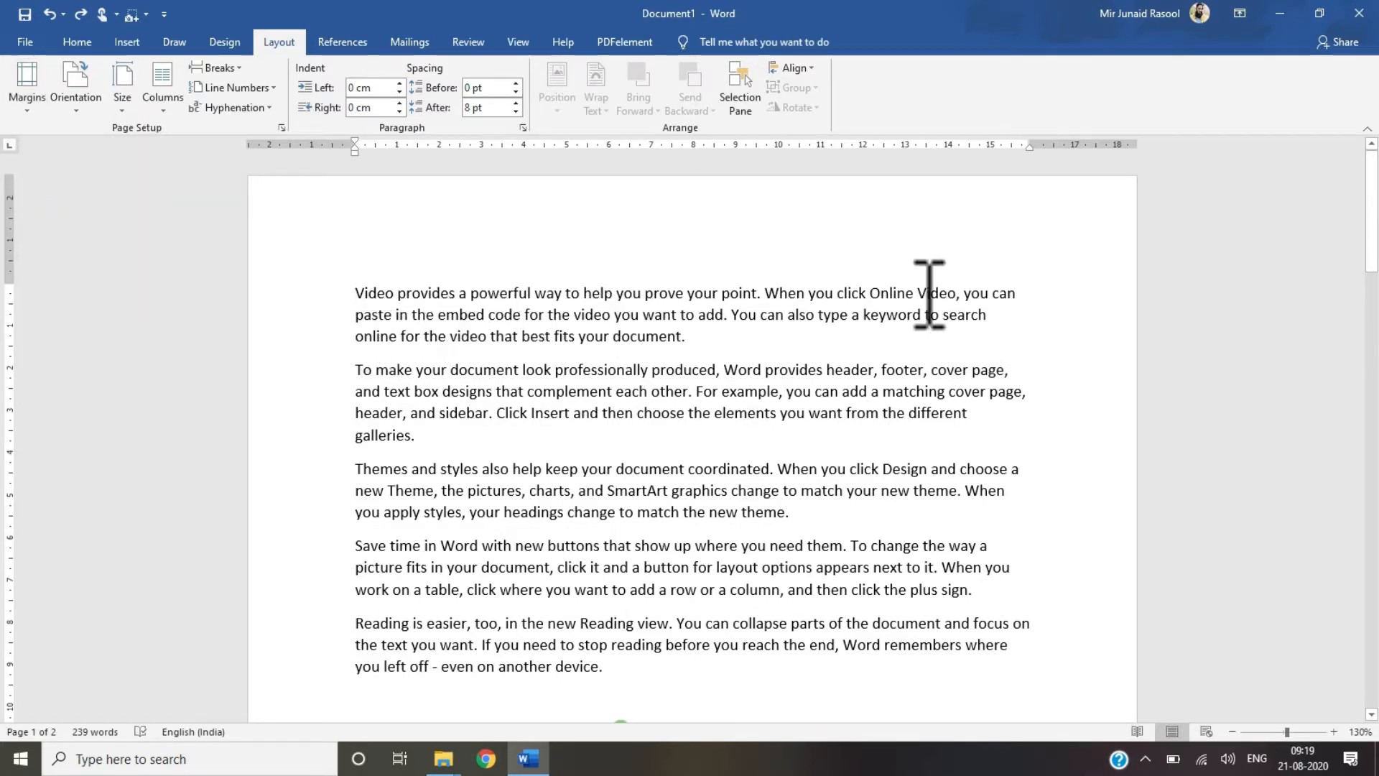
{"action": "left_click_drag", "start_coordinate": [1377, 225], "coordinate": [1377, 544]}
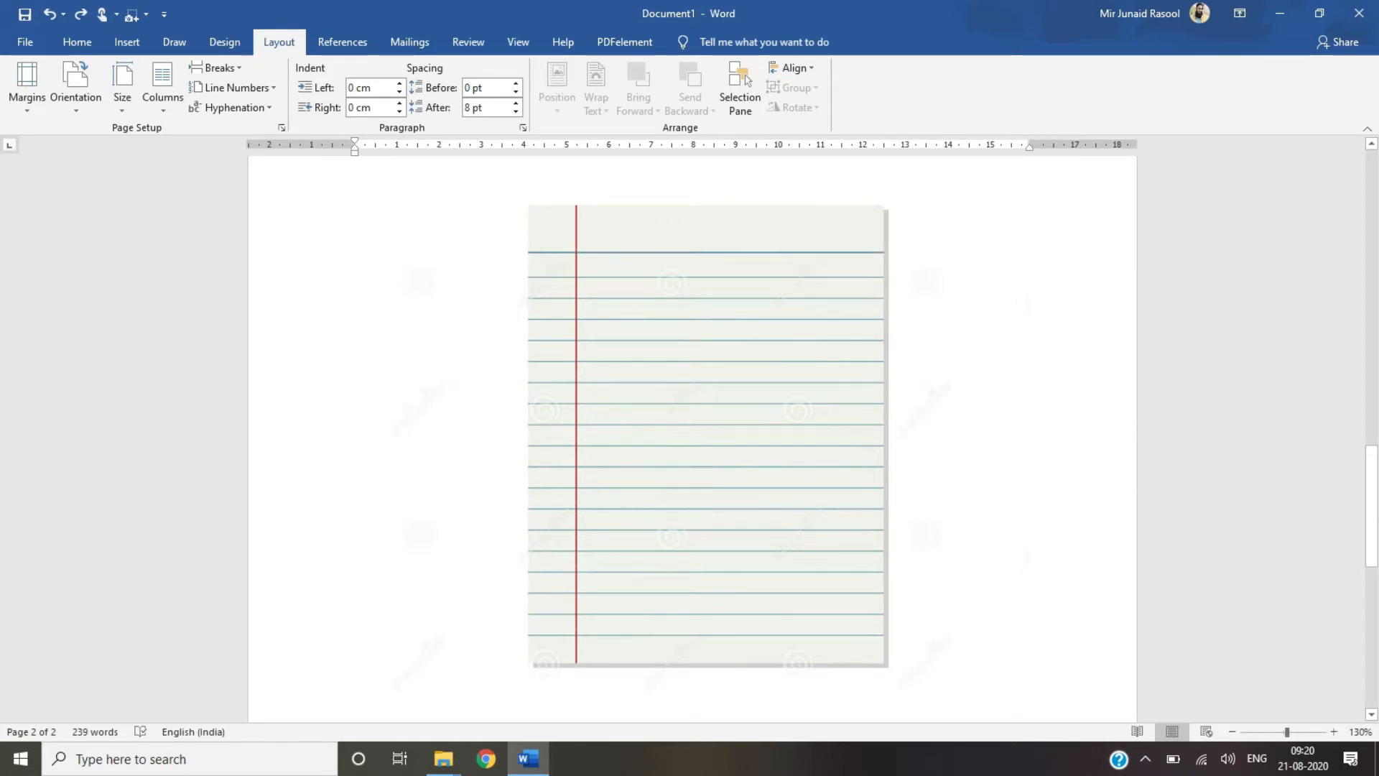
{"action": "scroll", "coordinate": [689, 431], "scroll_direction": "up", "scroll_amount": 15}
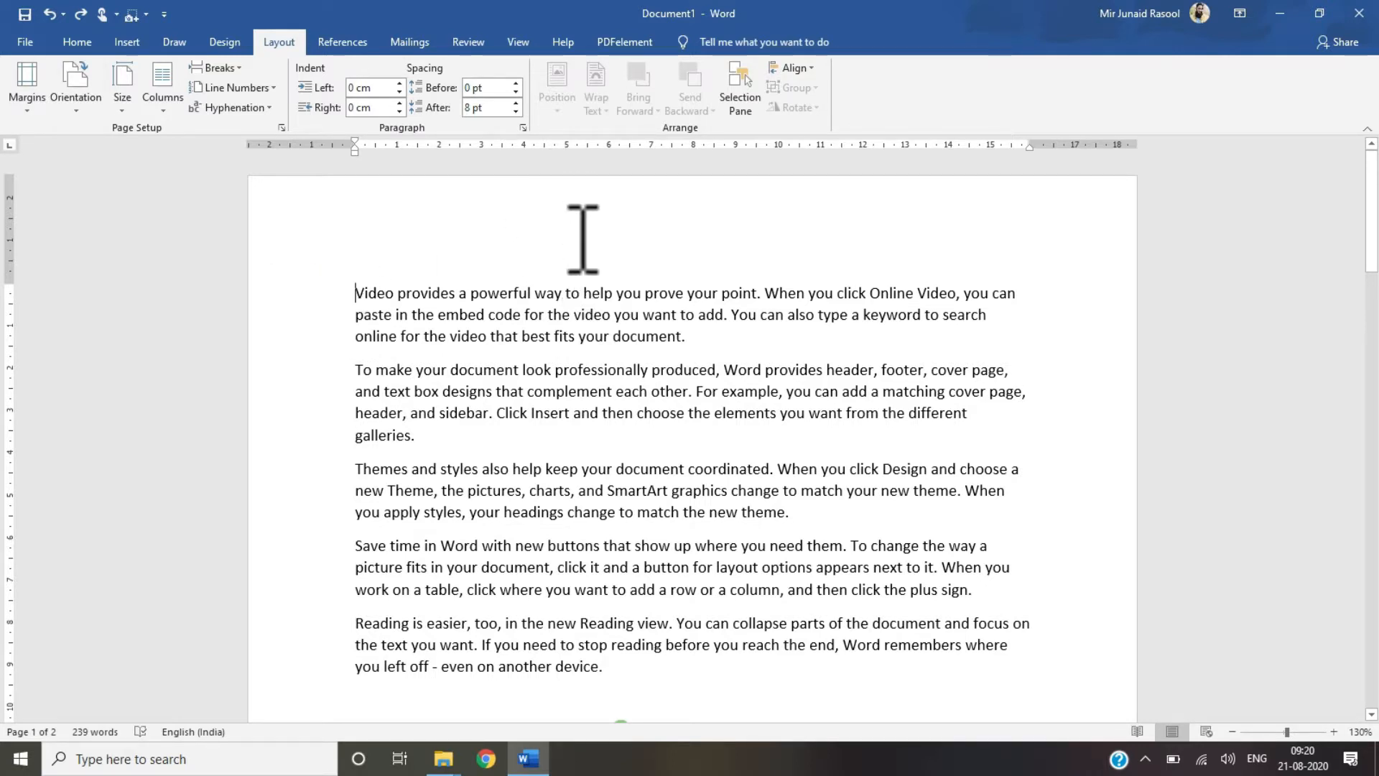
Step: Apply the Narrow margin preset to the document, then switch to the Moderate margin preset
{"action": "left_click", "coordinate": [27, 108]}
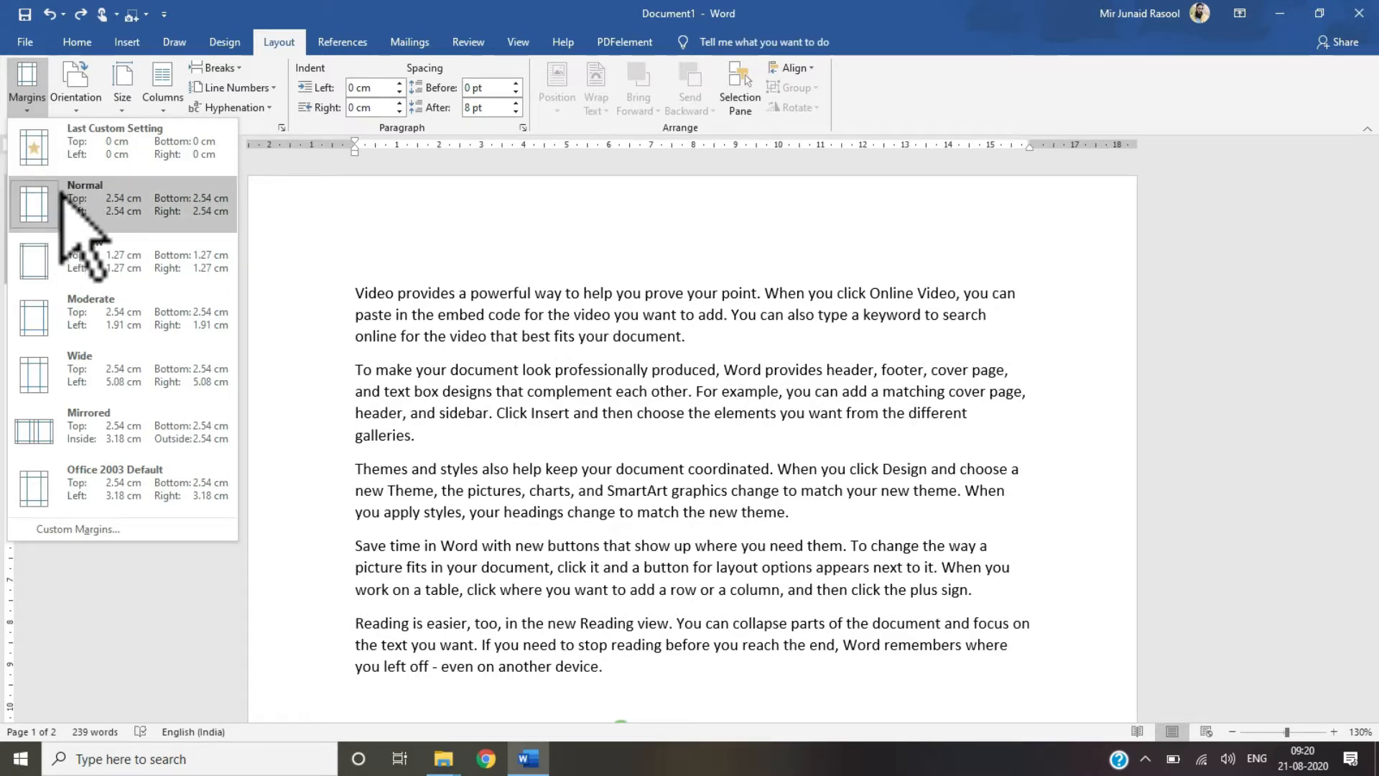
{"action": "left_click", "coordinate": [81, 262]}
{"action": "left_click", "coordinate": [38, 110]}
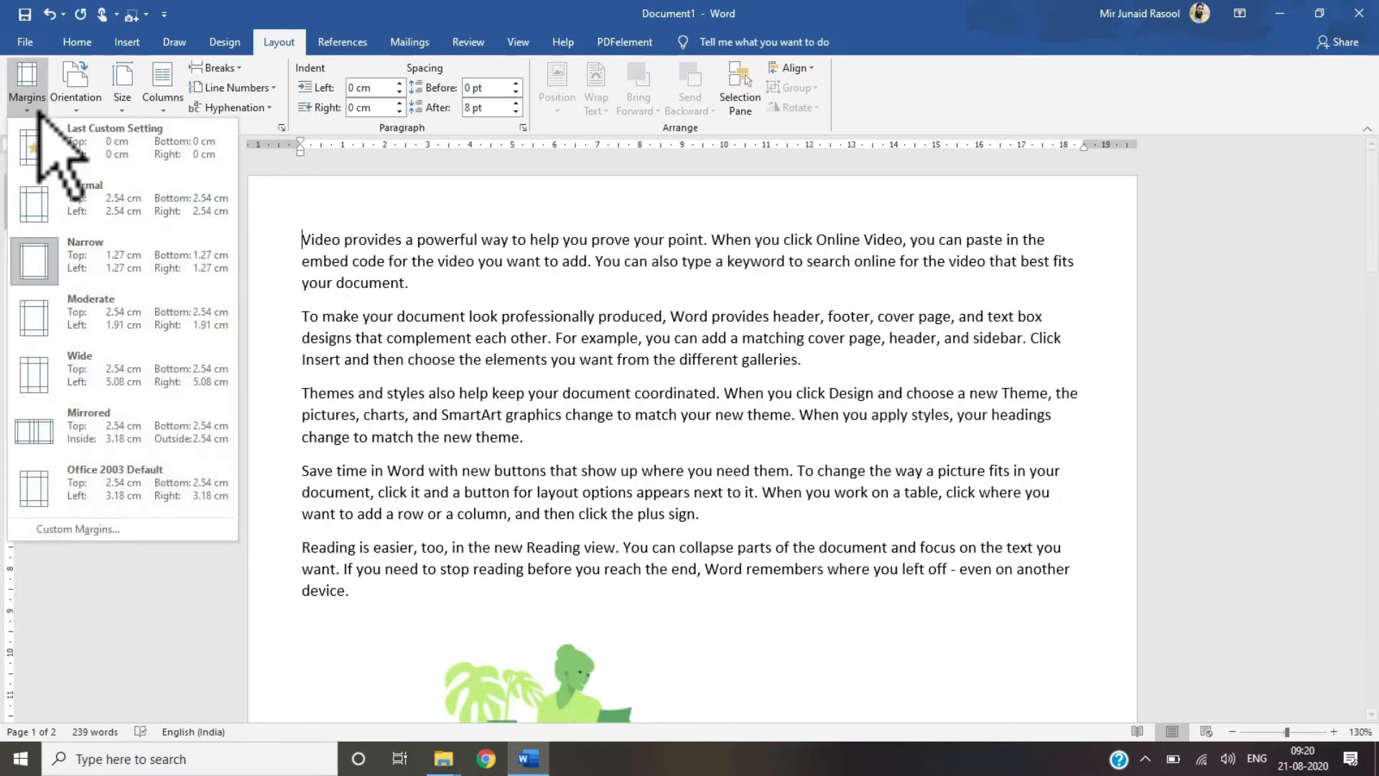
{"action": "left_click", "coordinate": [90, 316]}
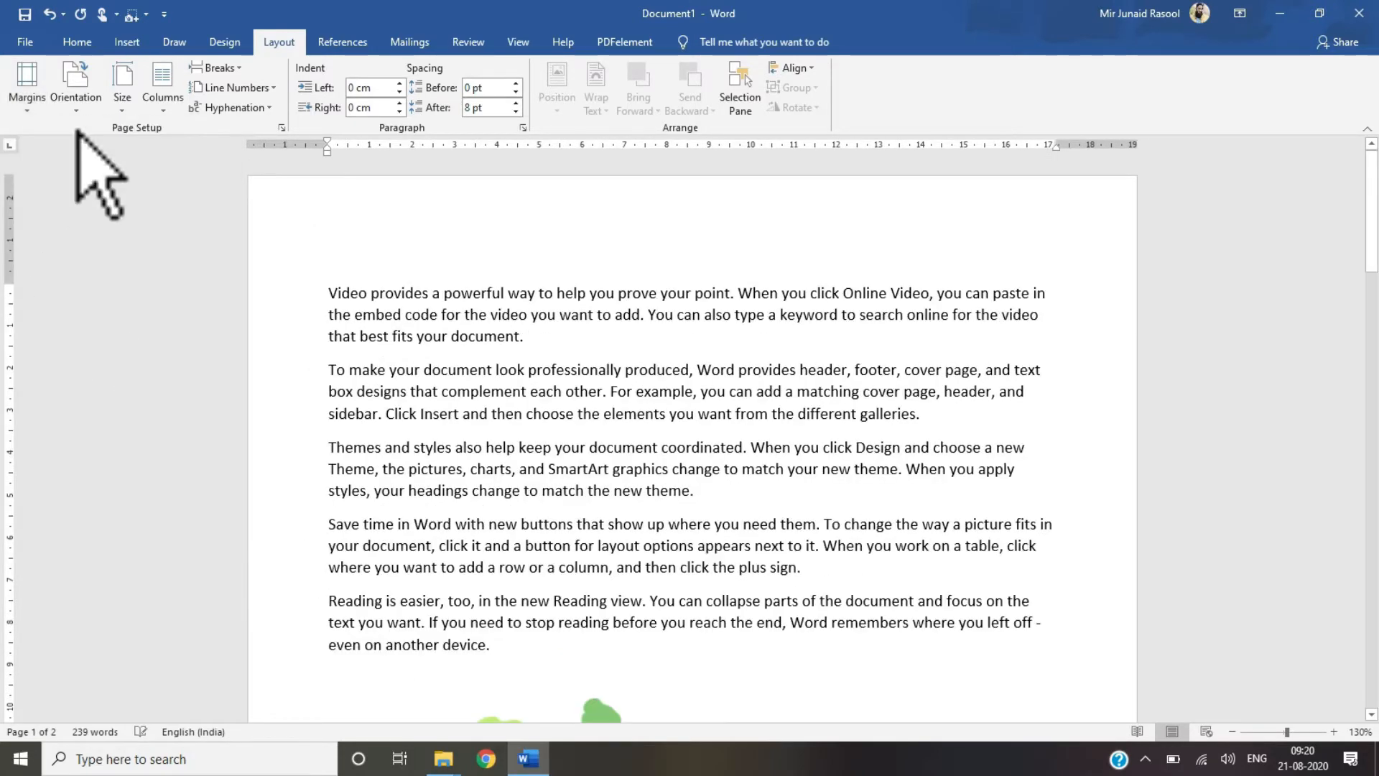
Step: Apply the Wide margin preset to the document
{"action": "left_click", "coordinate": [32, 90]}
{"action": "left_click", "coordinate": [66, 359]}
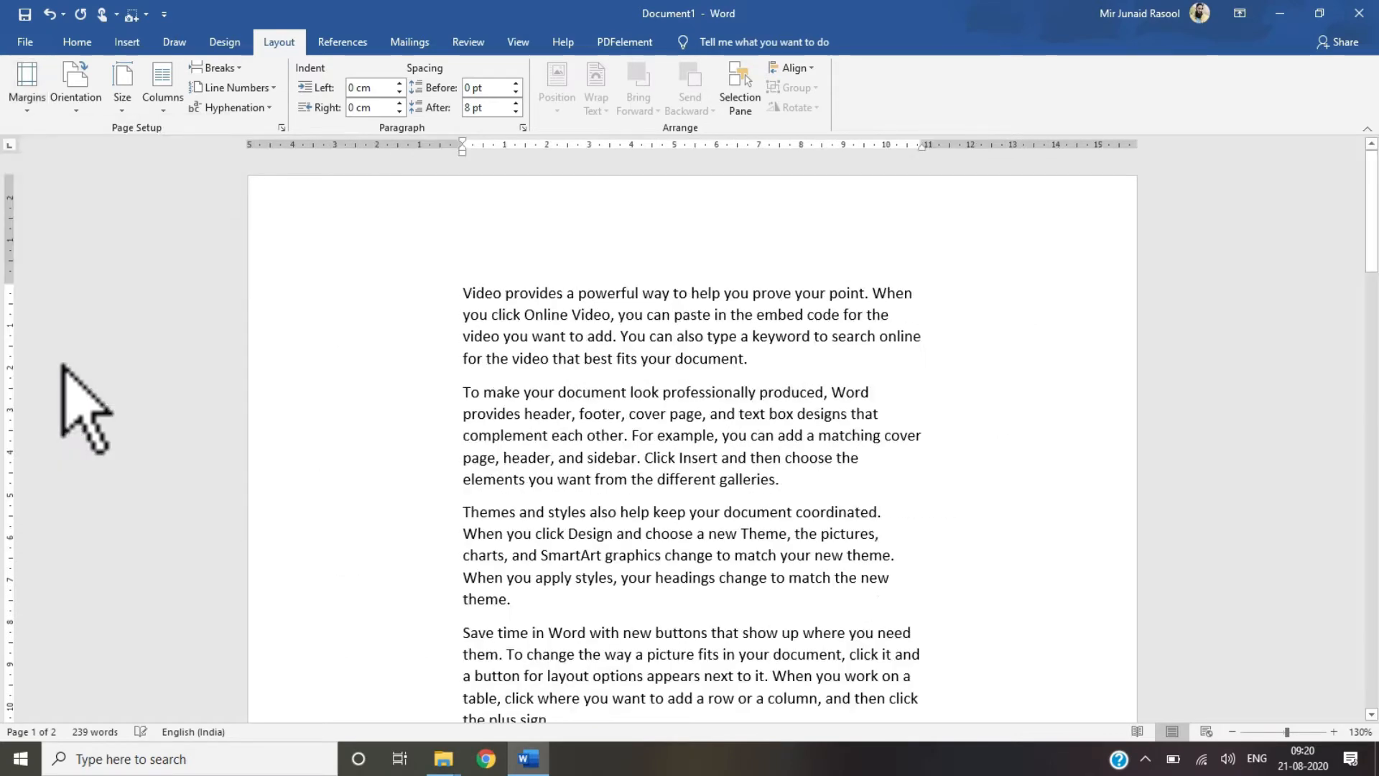
{"action": "left_click", "coordinate": [29, 100]}
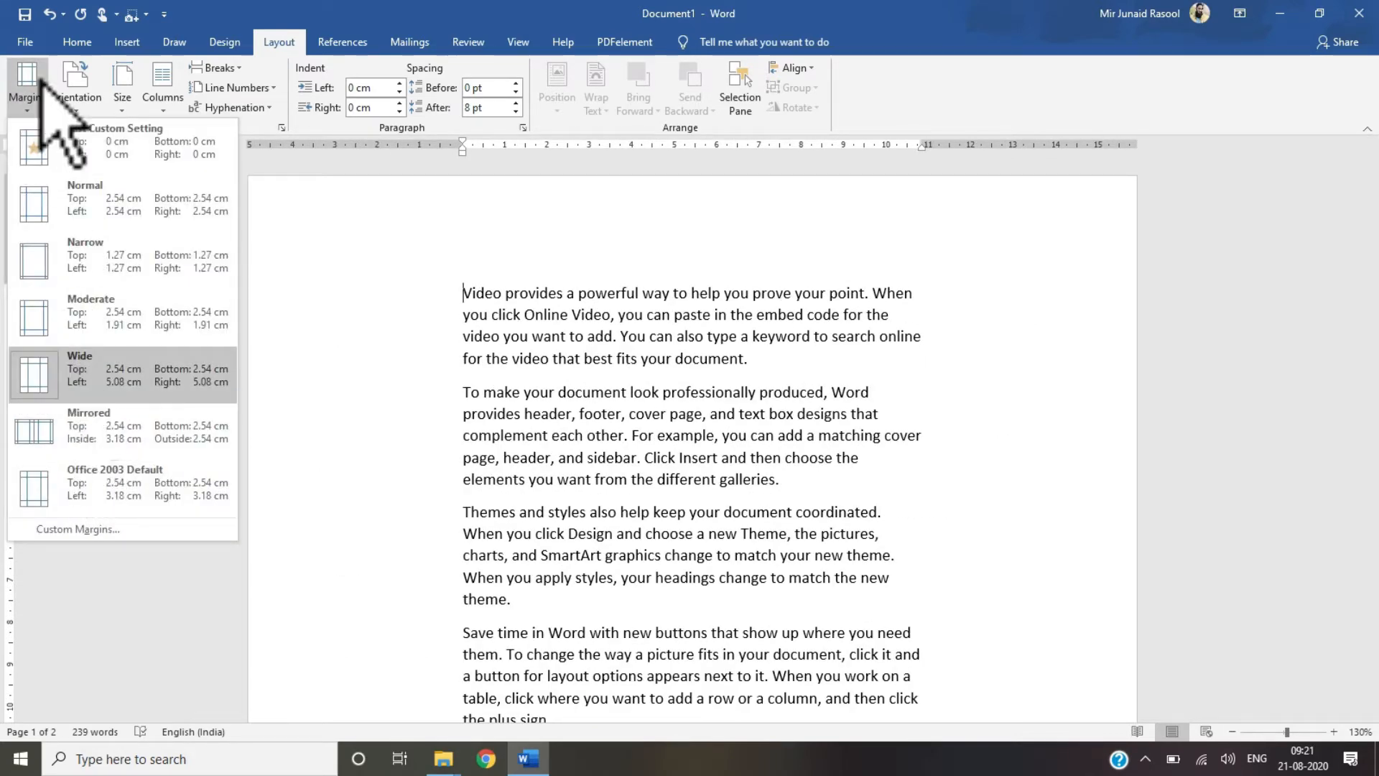
{"action": "left_click", "coordinate": [31, 108]}
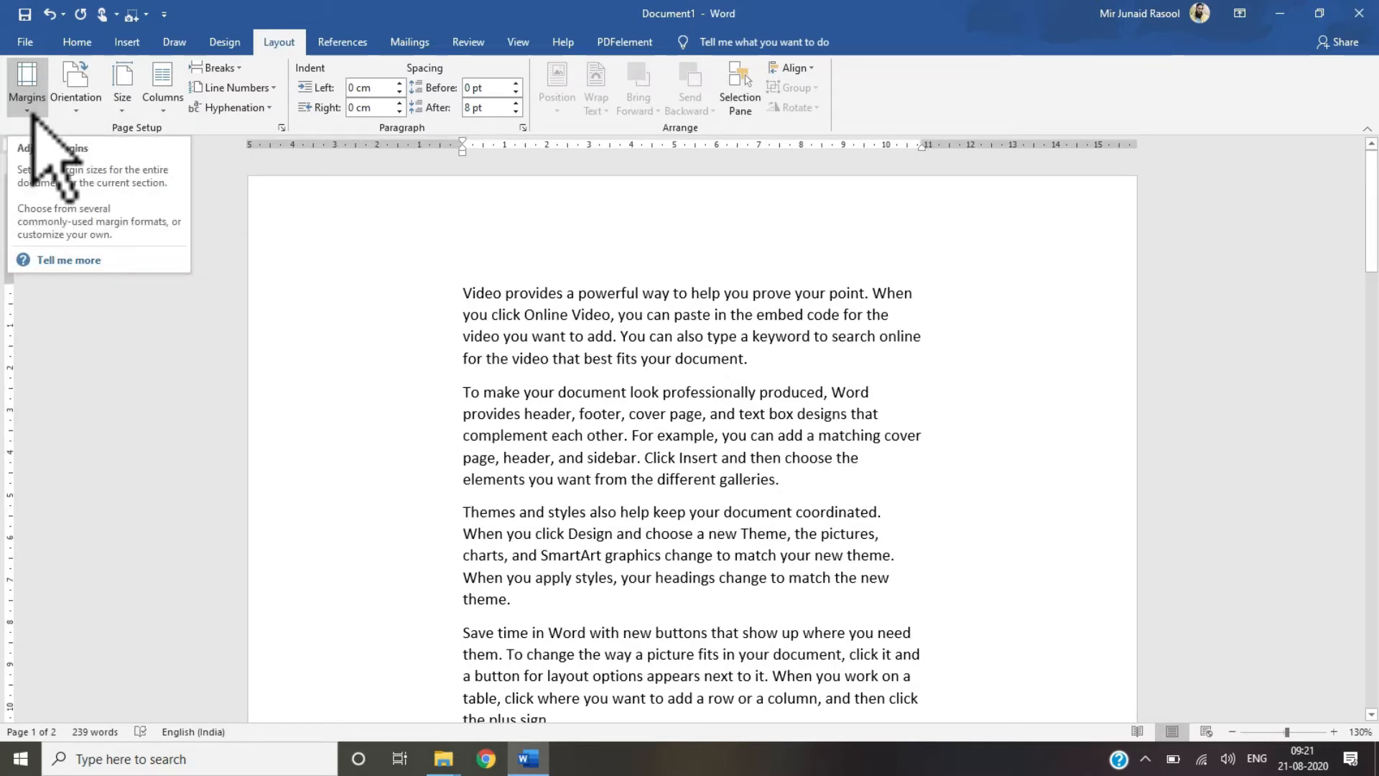
Step: Open Custom Margins and set the top, bottom, left and right margins all to 0 cm
{"action": "left_click", "coordinate": [30, 113]}
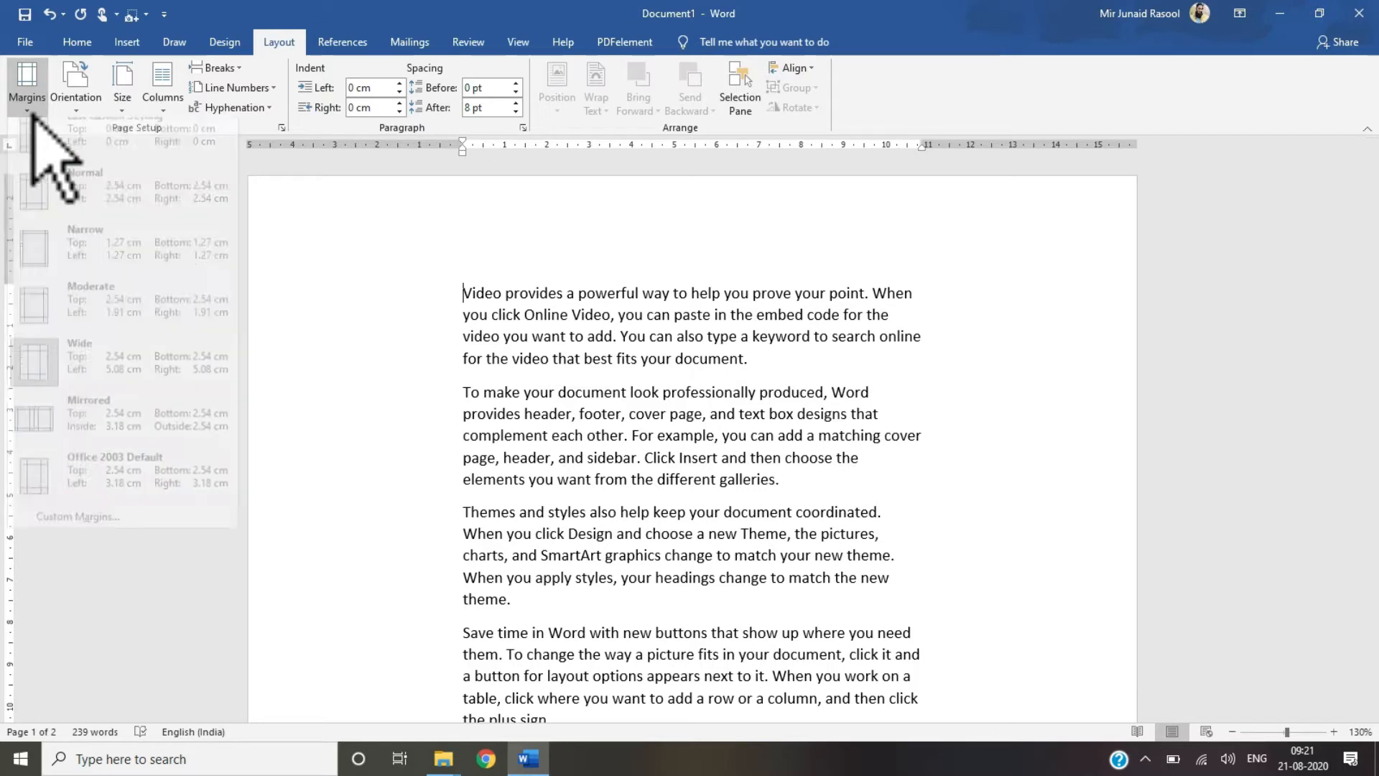
{"action": "left_click", "coordinate": [59, 530]}
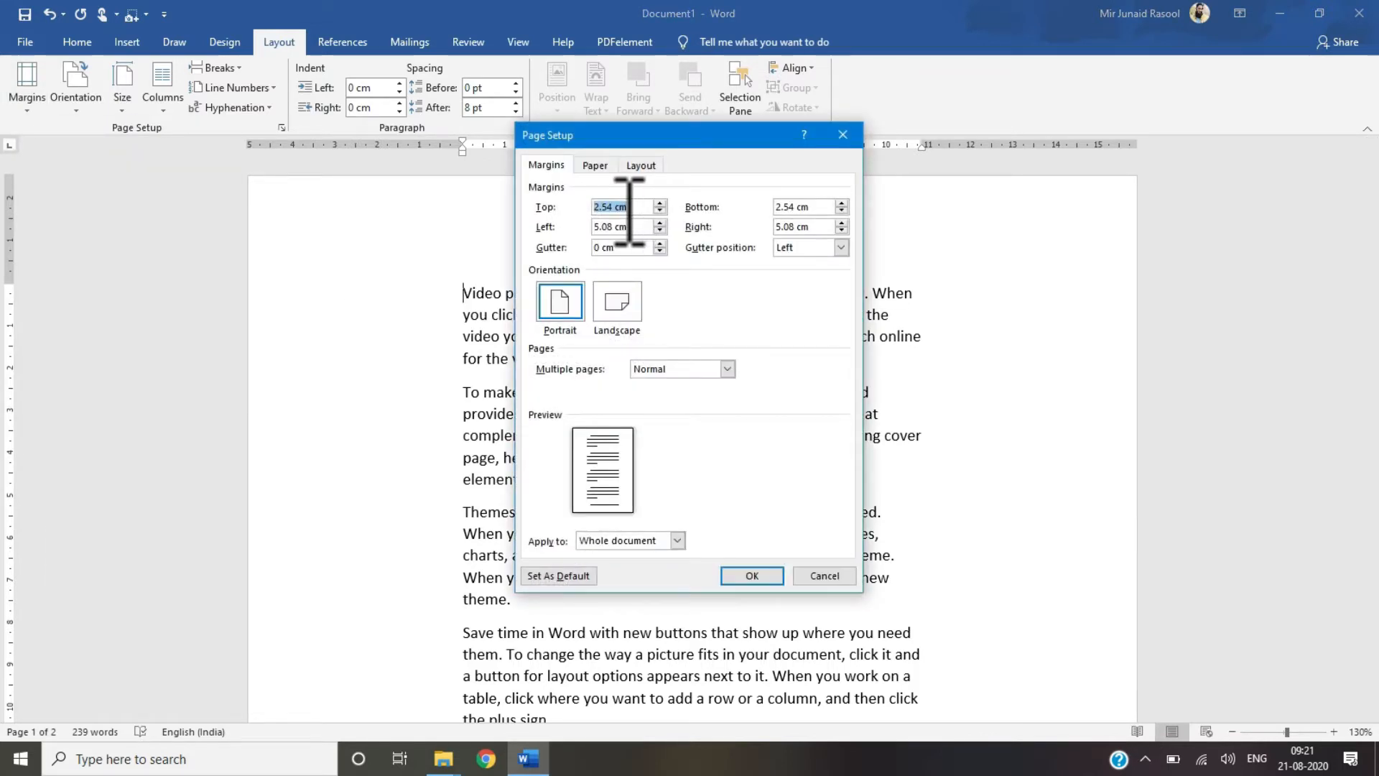
{"action": "left_click_drag", "start_coordinate": [614, 207], "coordinate": [576, 207]}
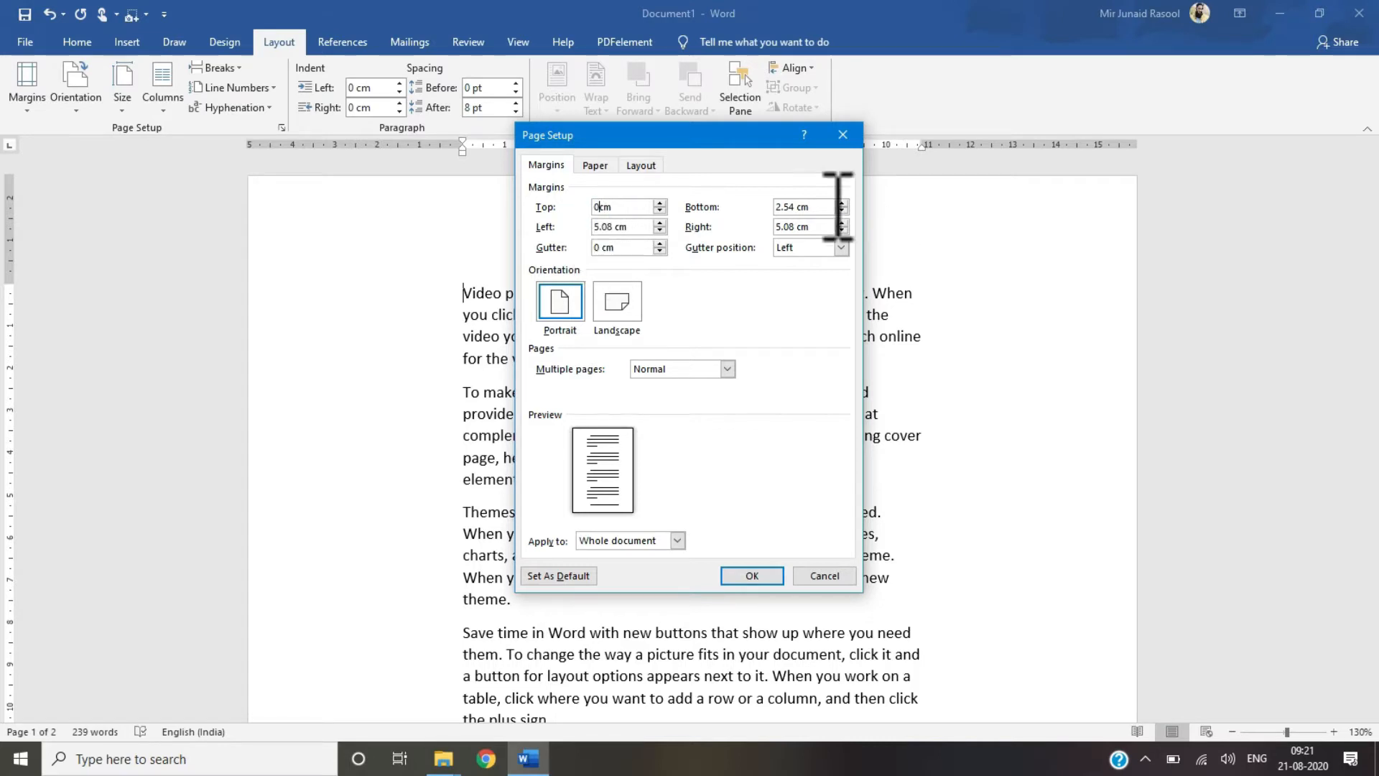
{"action": "left_click", "coordinate": [795, 209]}
{"action": "left_click_drag", "start_coordinate": [805, 211], "coordinate": [777, 213]}
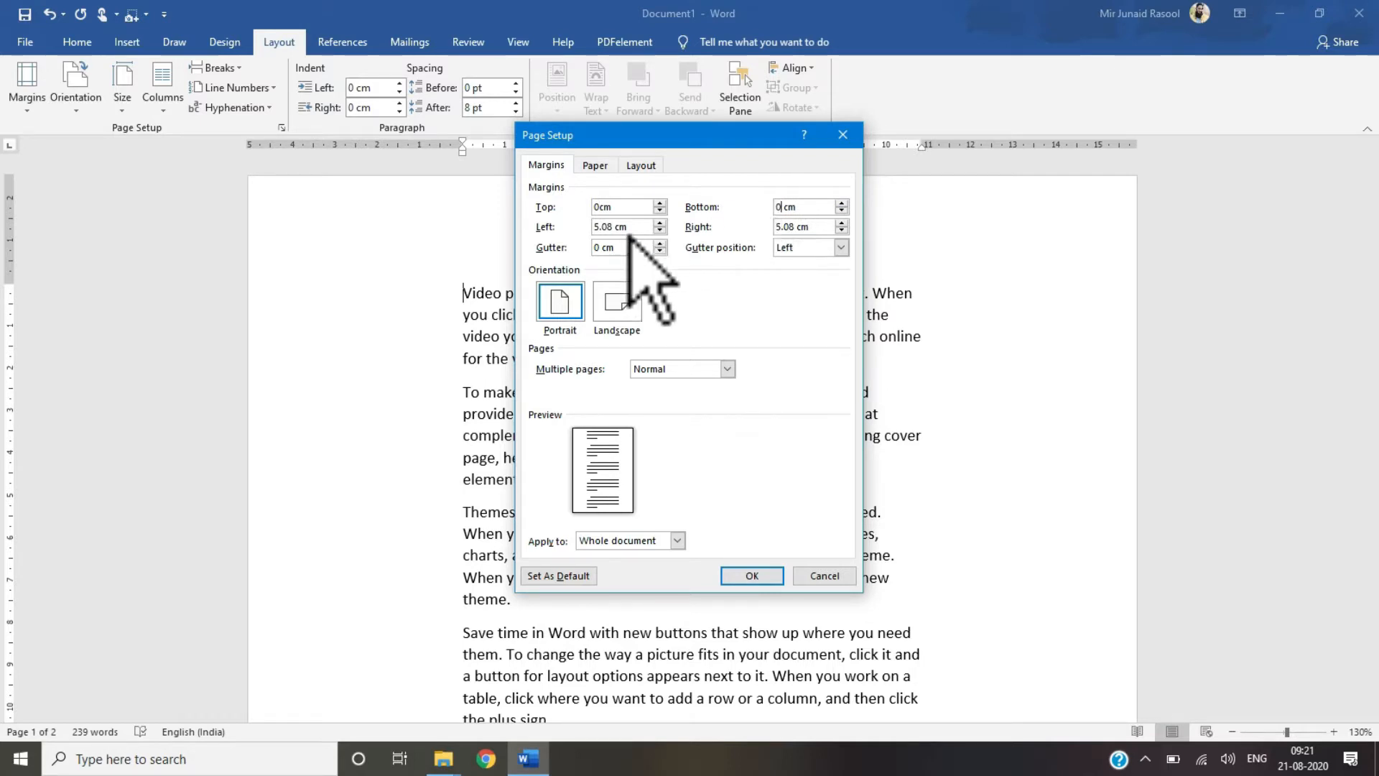
{"action": "left_click_drag", "start_coordinate": [610, 230], "coordinate": [584, 234]}
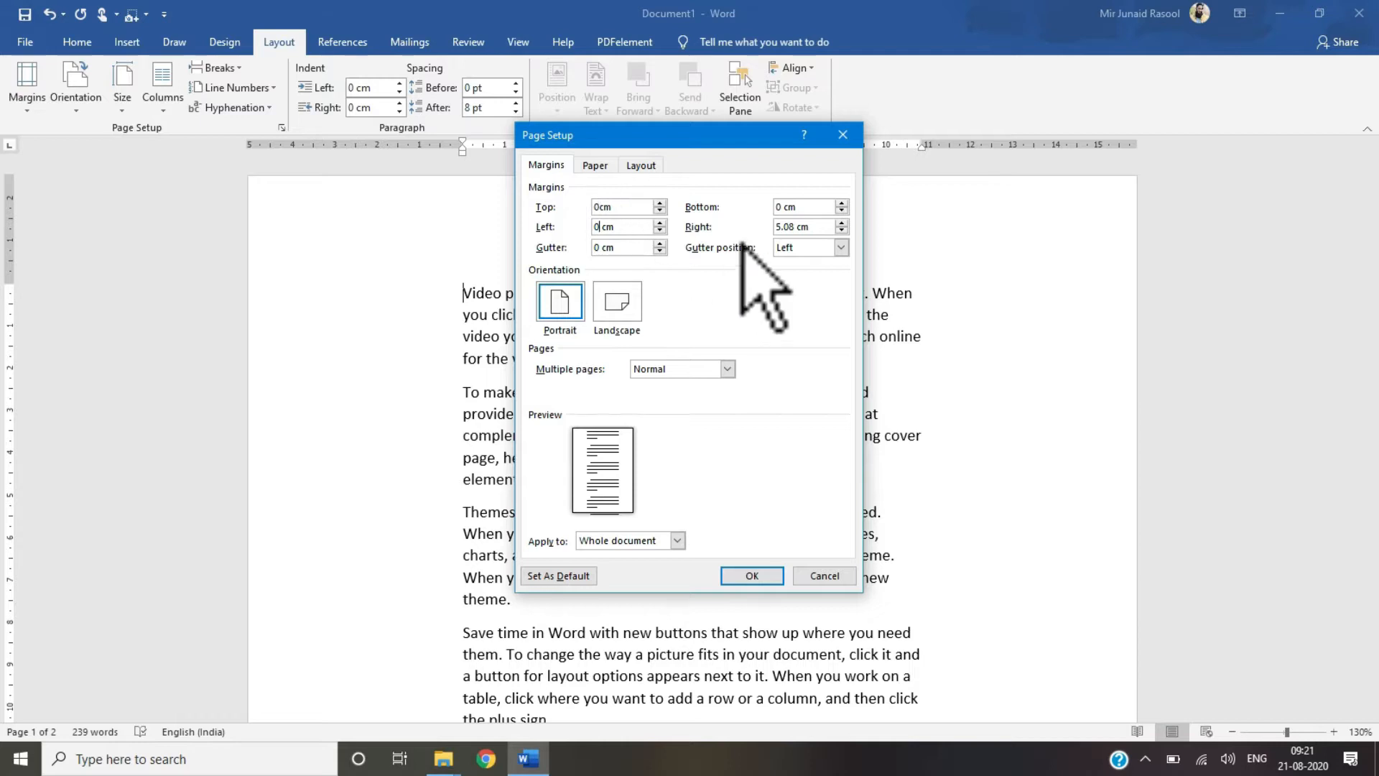
{"action": "left_click_drag", "start_coordinate": [803, 232], "coordinate": [765, 232]}
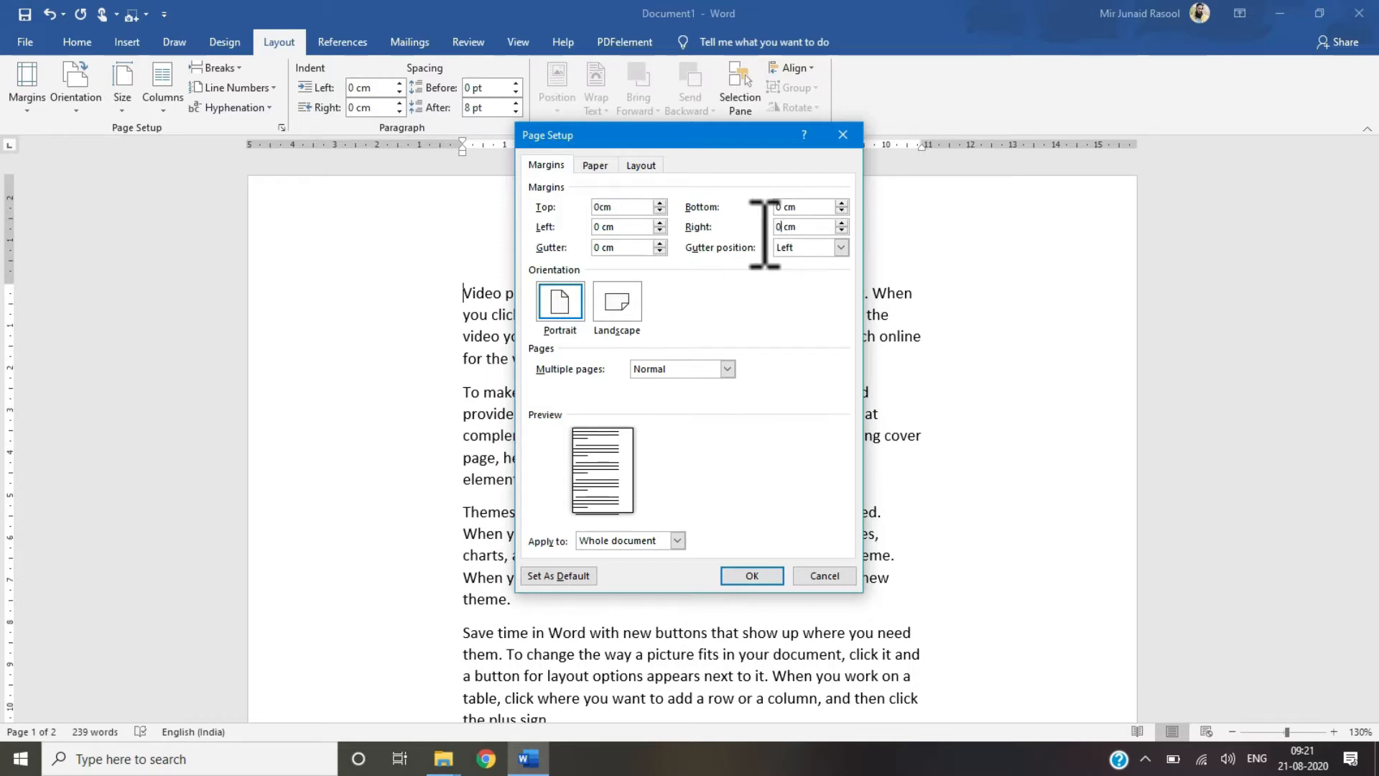
{"action": "left_click", "coordinate": [745, 576]}
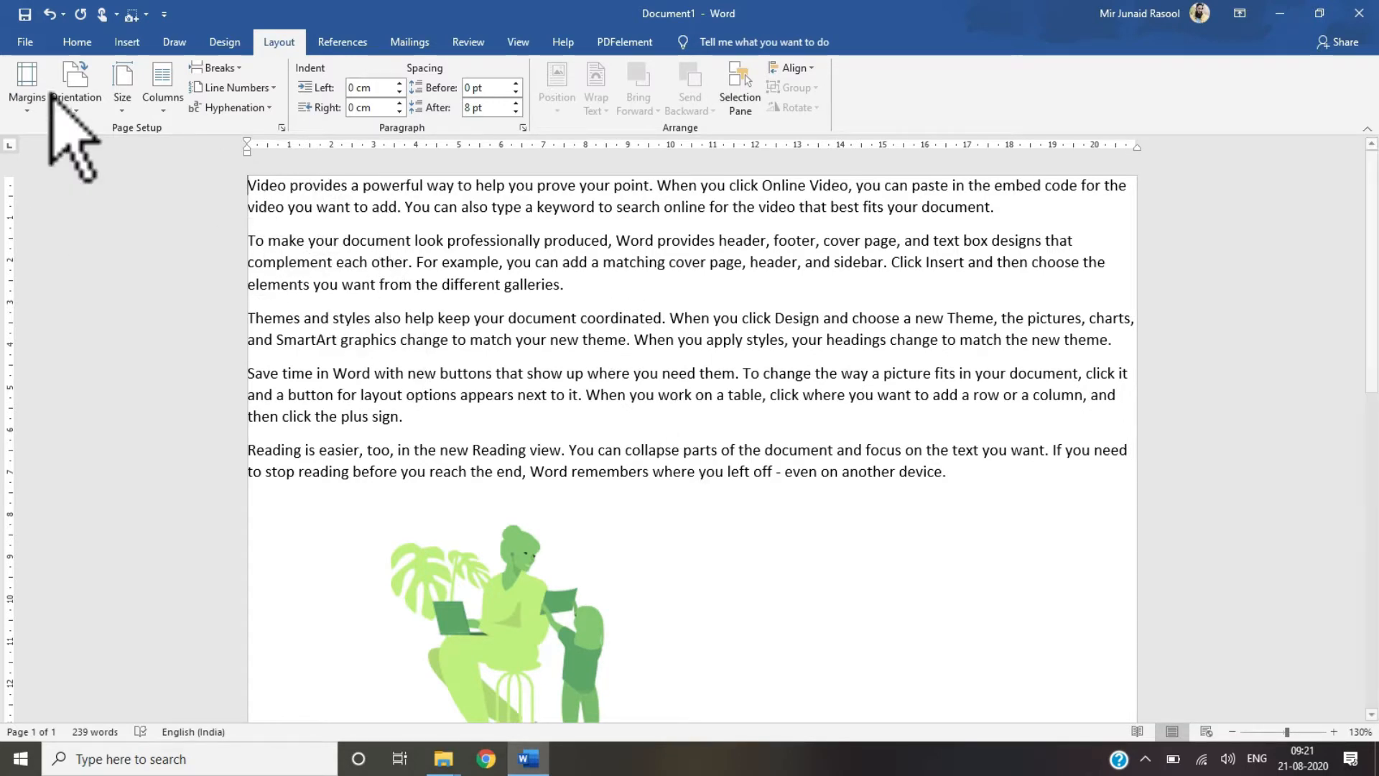
Step: Apply the Normal margin preset to the document
{"action": "left_click", "coordinate": [29, 89]}
{"action": "left_click", "coordinate": [80, 203]}
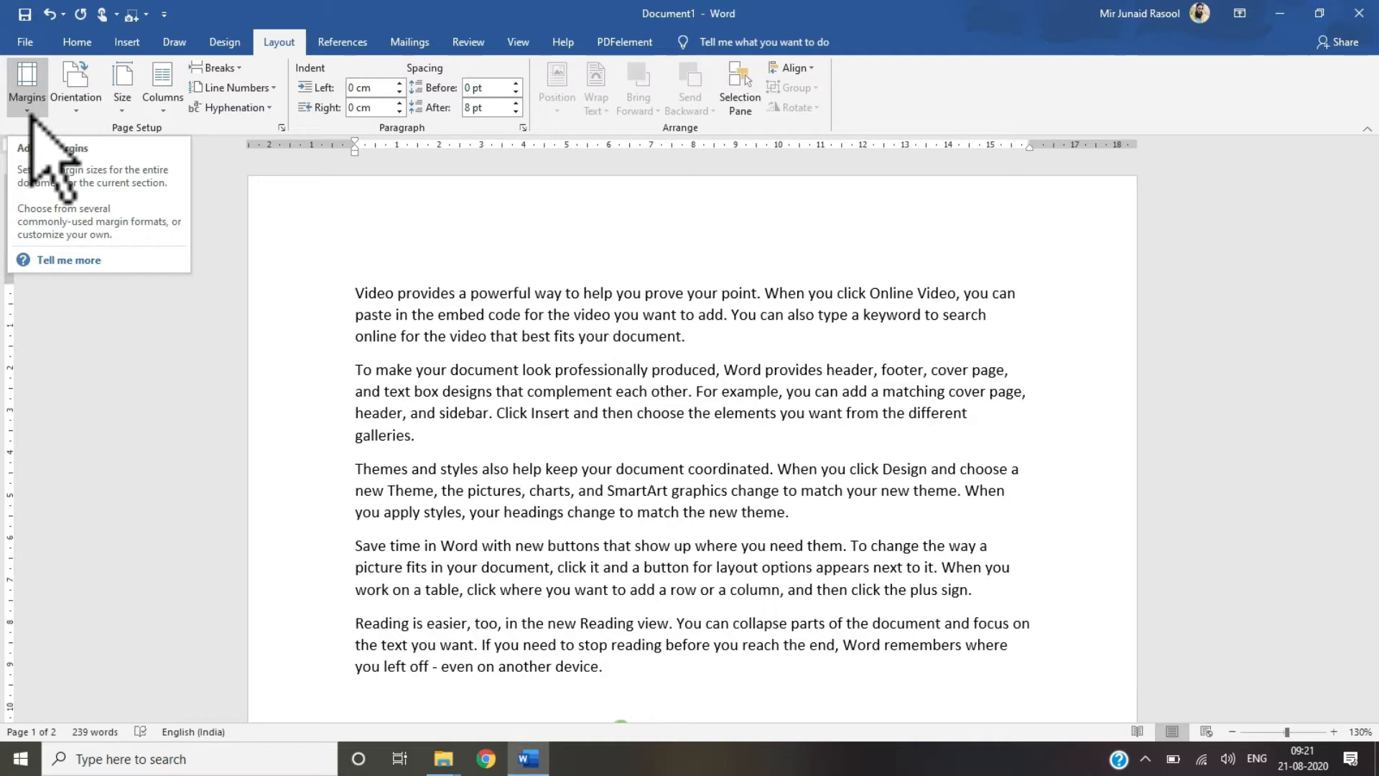
{"action": "left_click", "coordinate": [30, 114]}
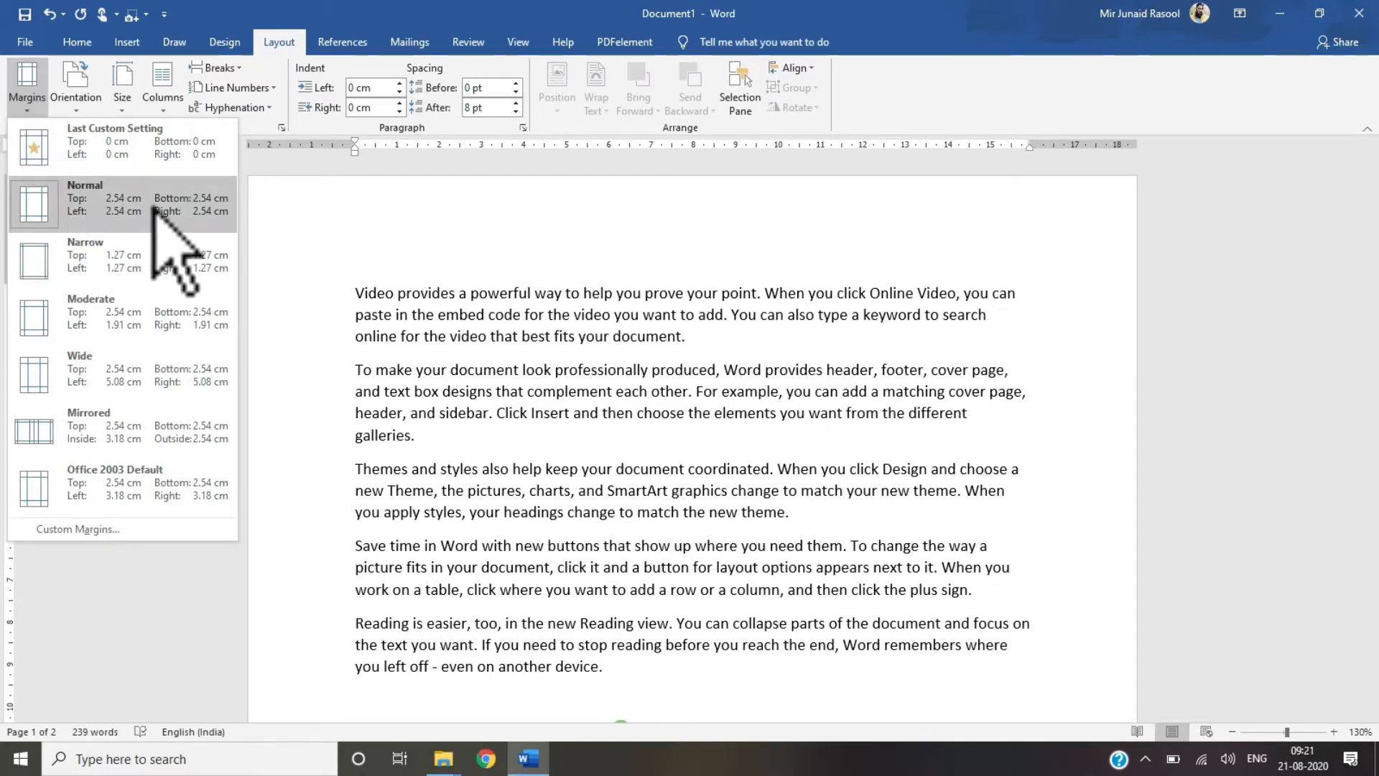
{"action": "left_click", "coordinate": [77, 530]}
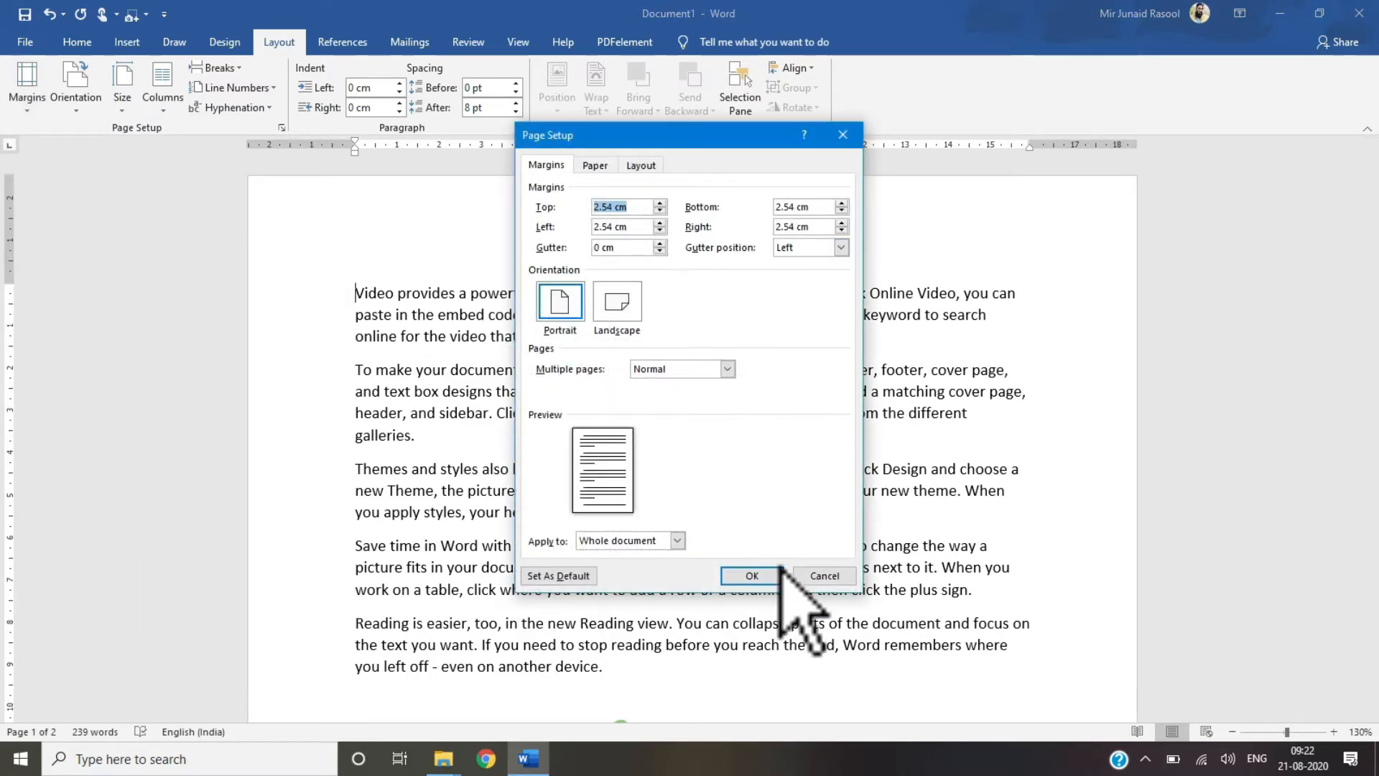
{"action": "left_click", "coordinate": [824, 577]}
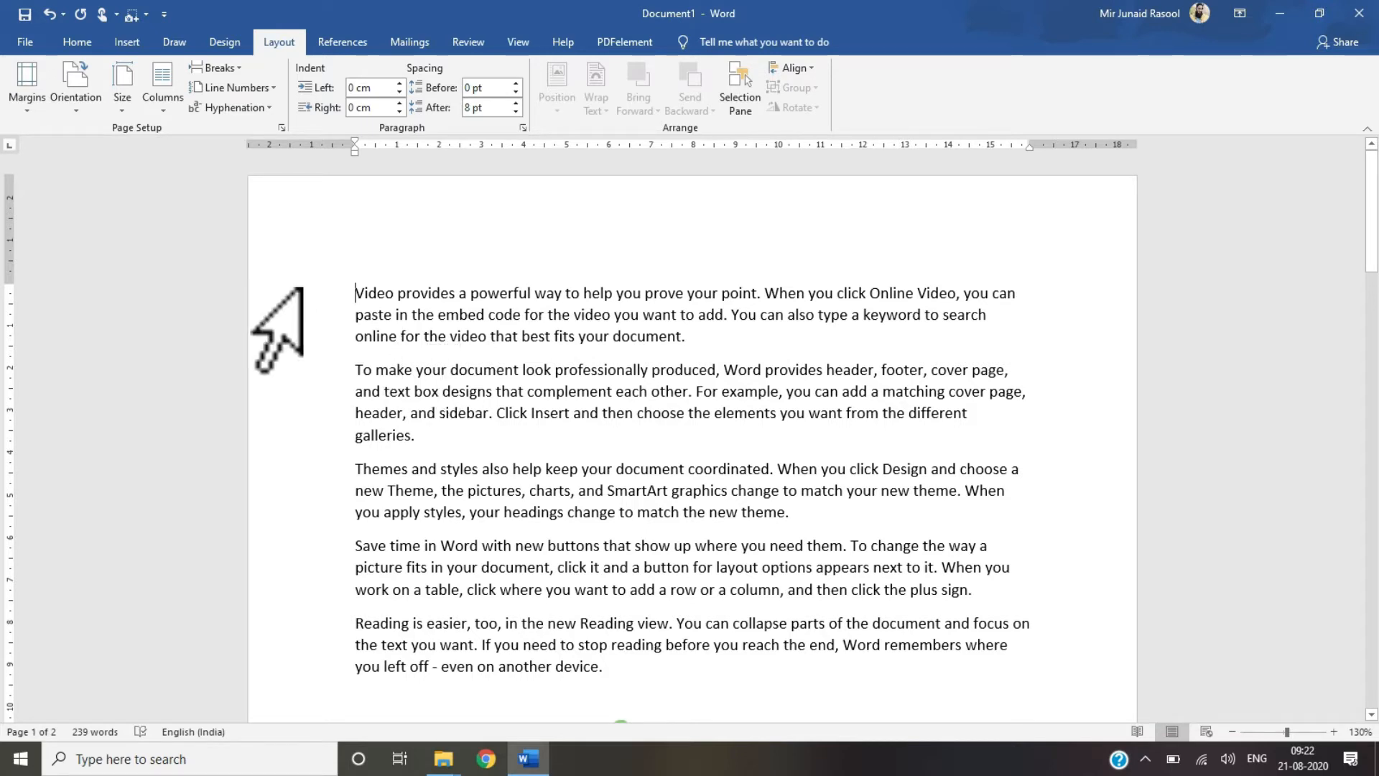
Step: Change the page orientation to Landscape
{"action": "left_click", "coordinate": [79, 108]}
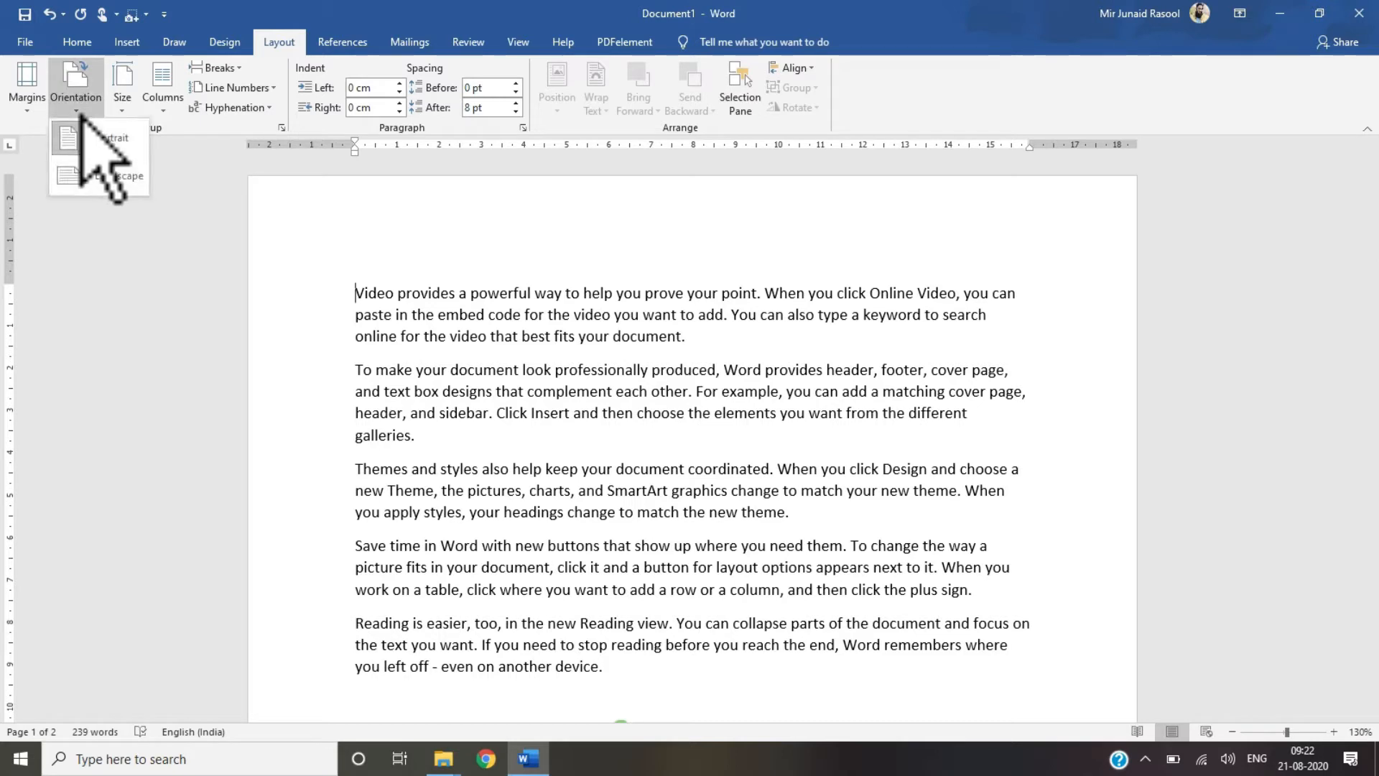
{"action": "left_click", "coordinate": [380, 407]}
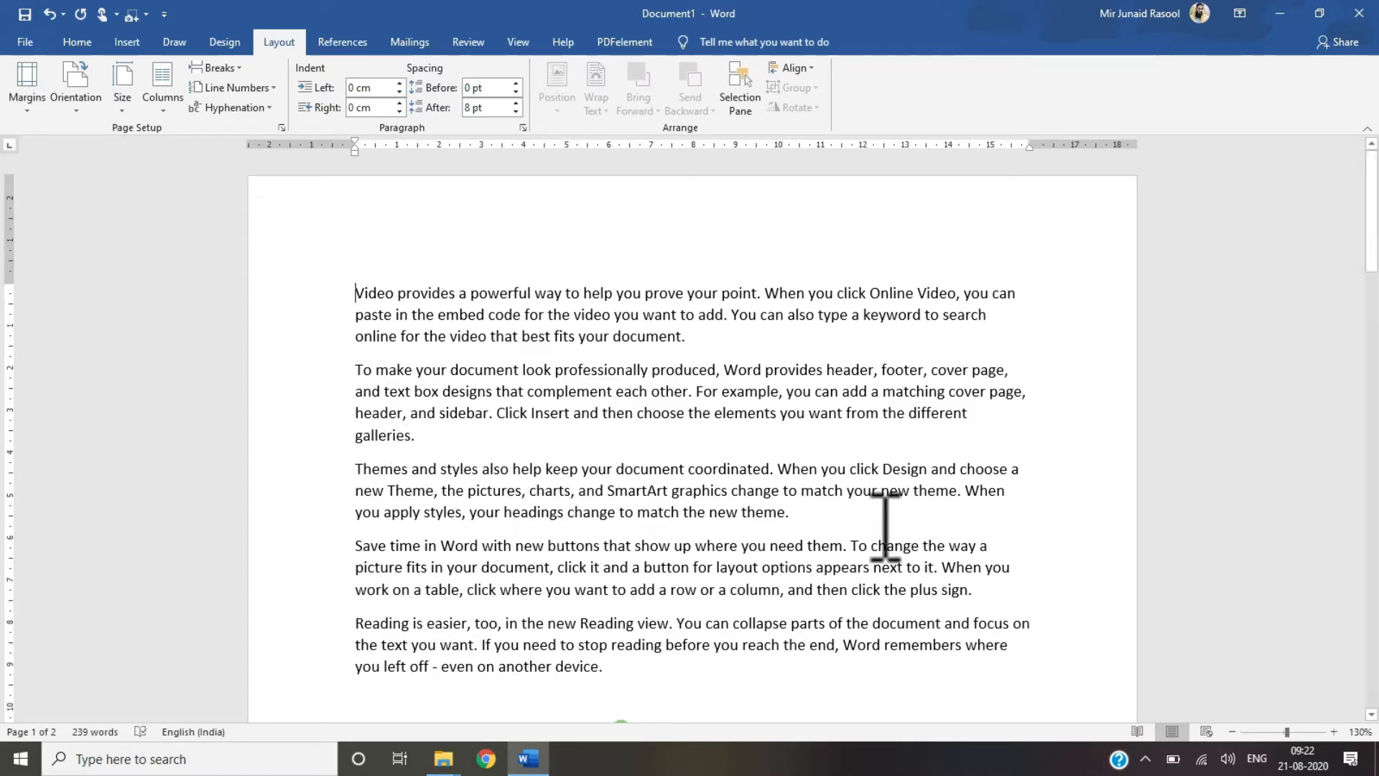
{"action": "left_click_drag", "start_coordinate": [1369, 230], "coordinate": [1369, 507]}
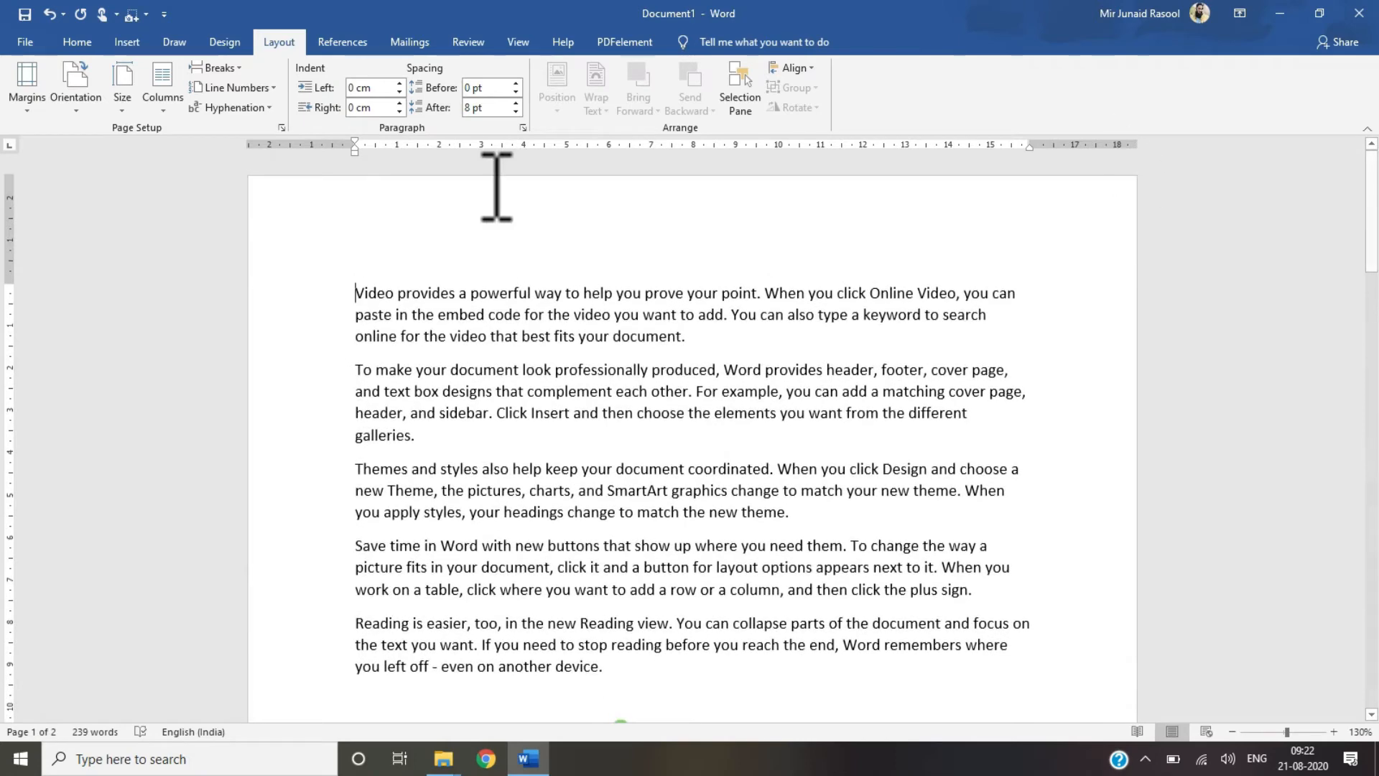
{"action": "left_click", "coordinate": [75, 107]}
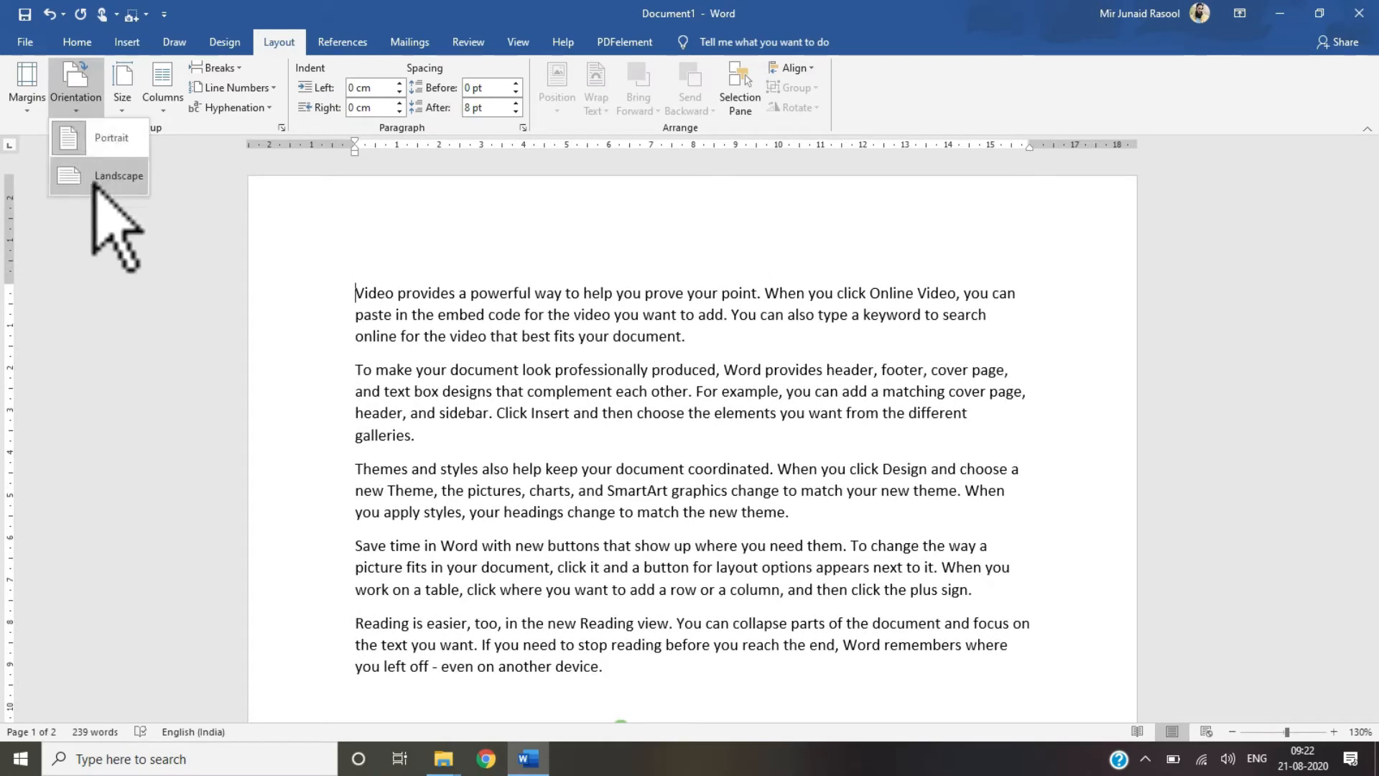
{"action": "left_click", "coordinate": [93, 183]}
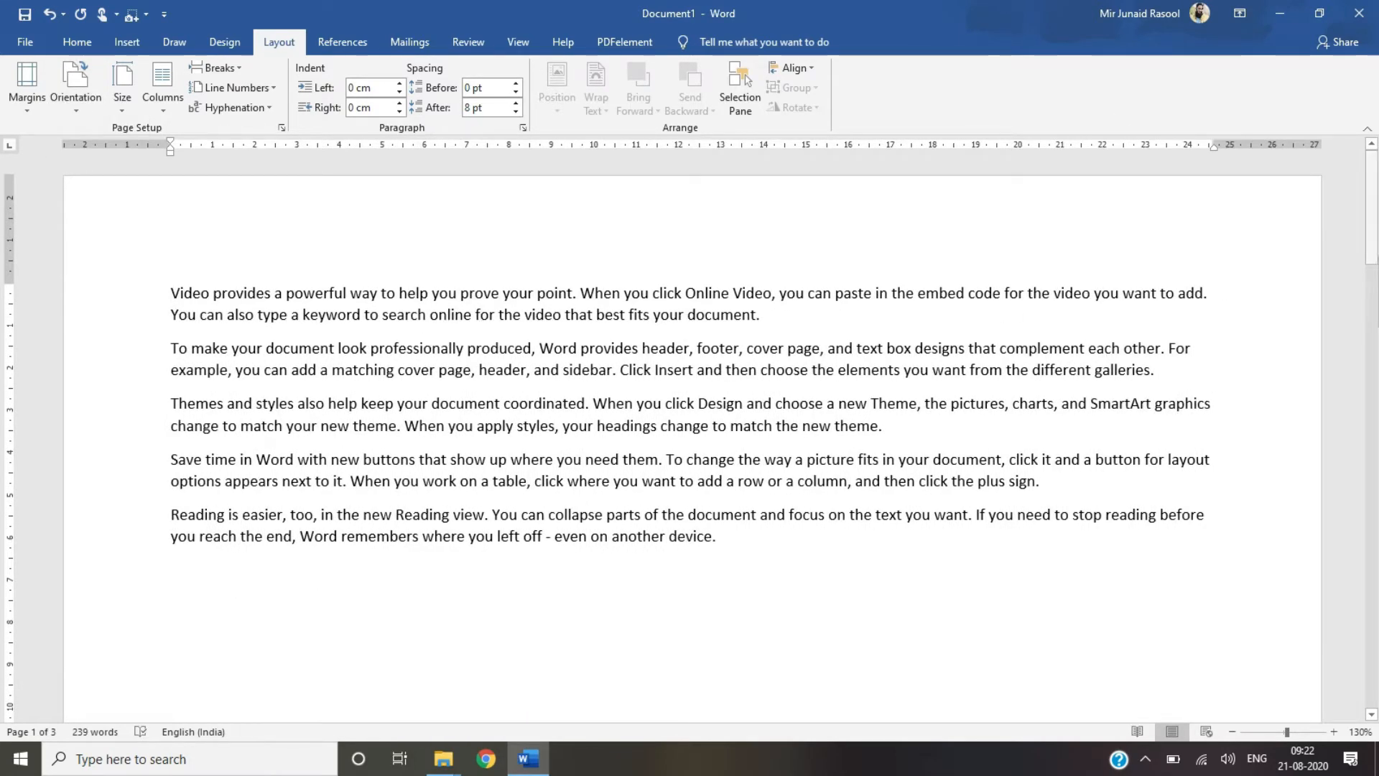
Step: Change the page orientation back to Portrait
{"action": "mouse_move", "coordinate": [1374, 236]}
{"action": "left_mouse_down"}
{"action": "mouse_move", "coordinate": [1376, 324]}
{"action": "mouse_move", "coordinate": [1374, 215]}
{"action": "left_mouse_up"}
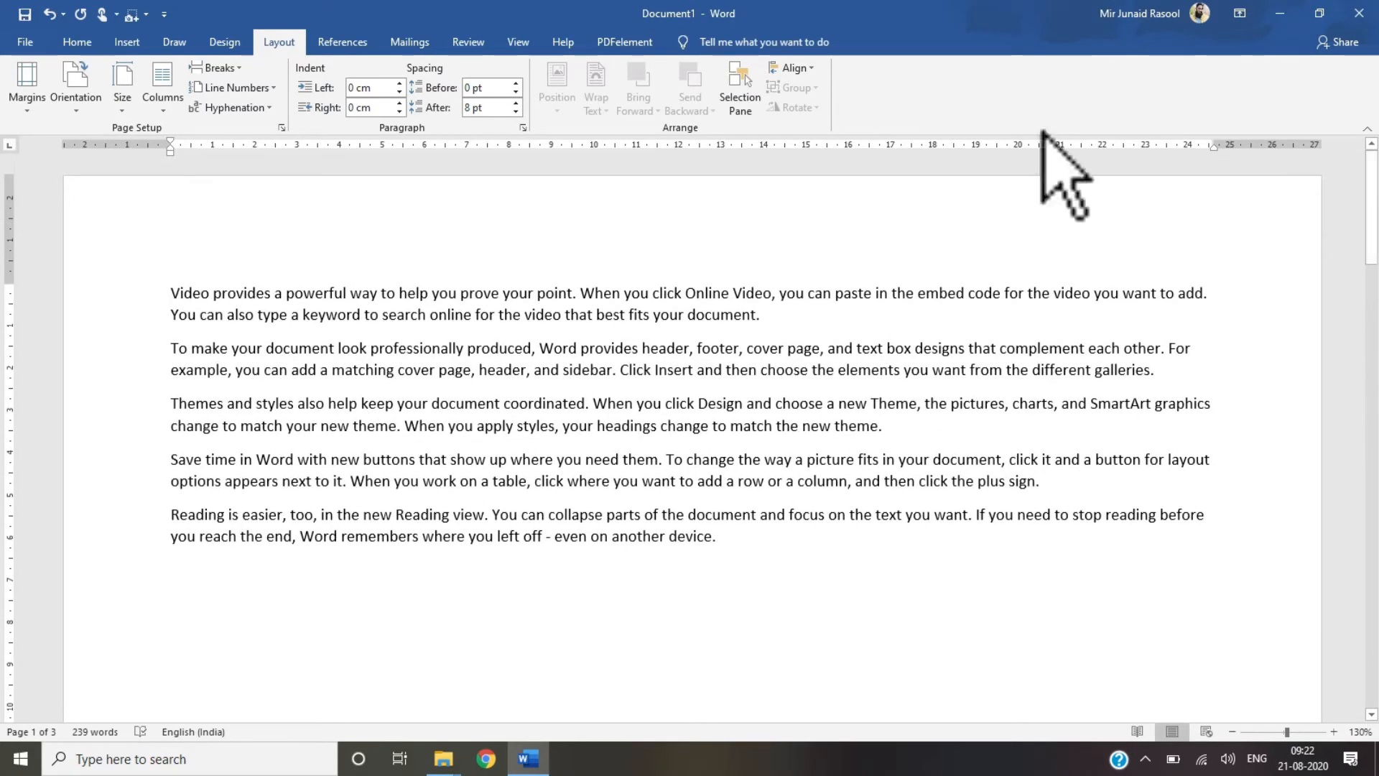
{"action": "left_click", "coordinate": [76, 100]}
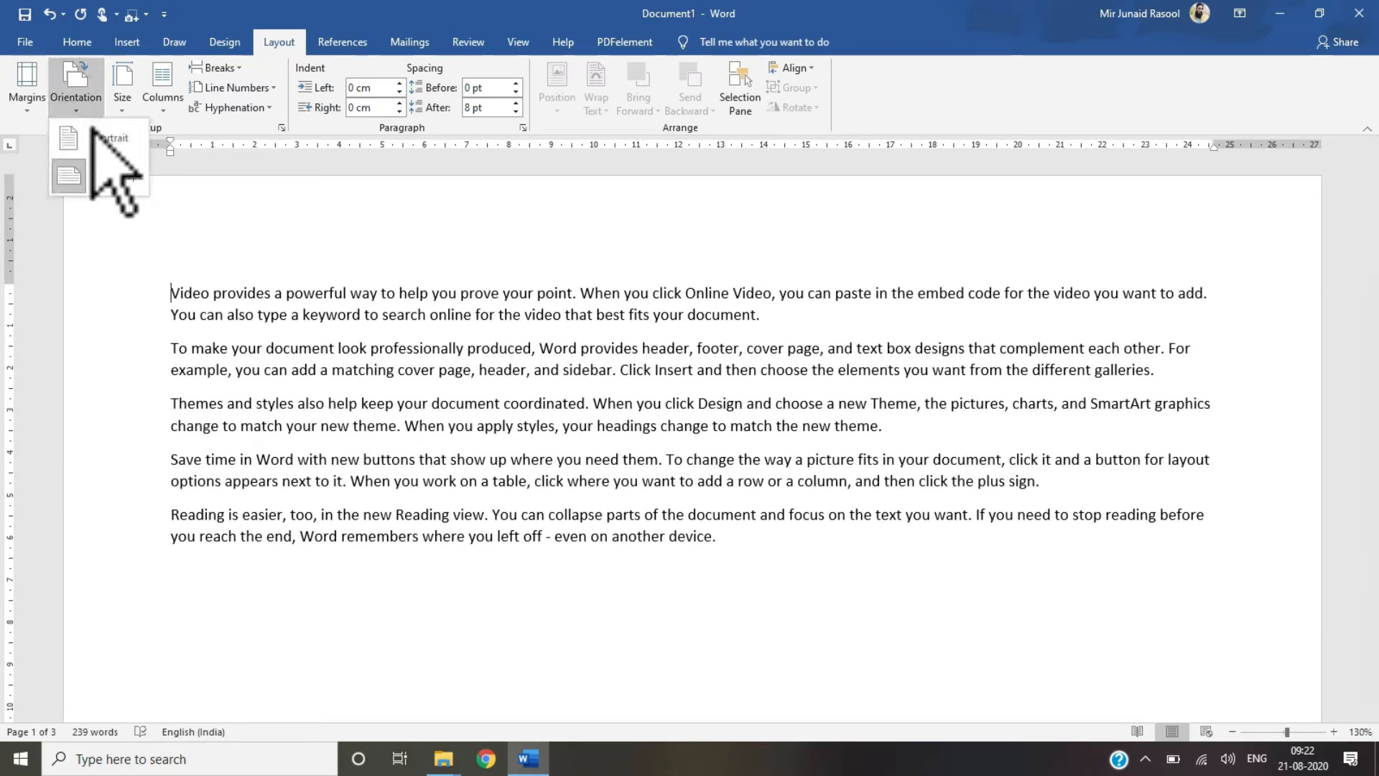
{"action": "left_click", "coordinate": [105, 146]}
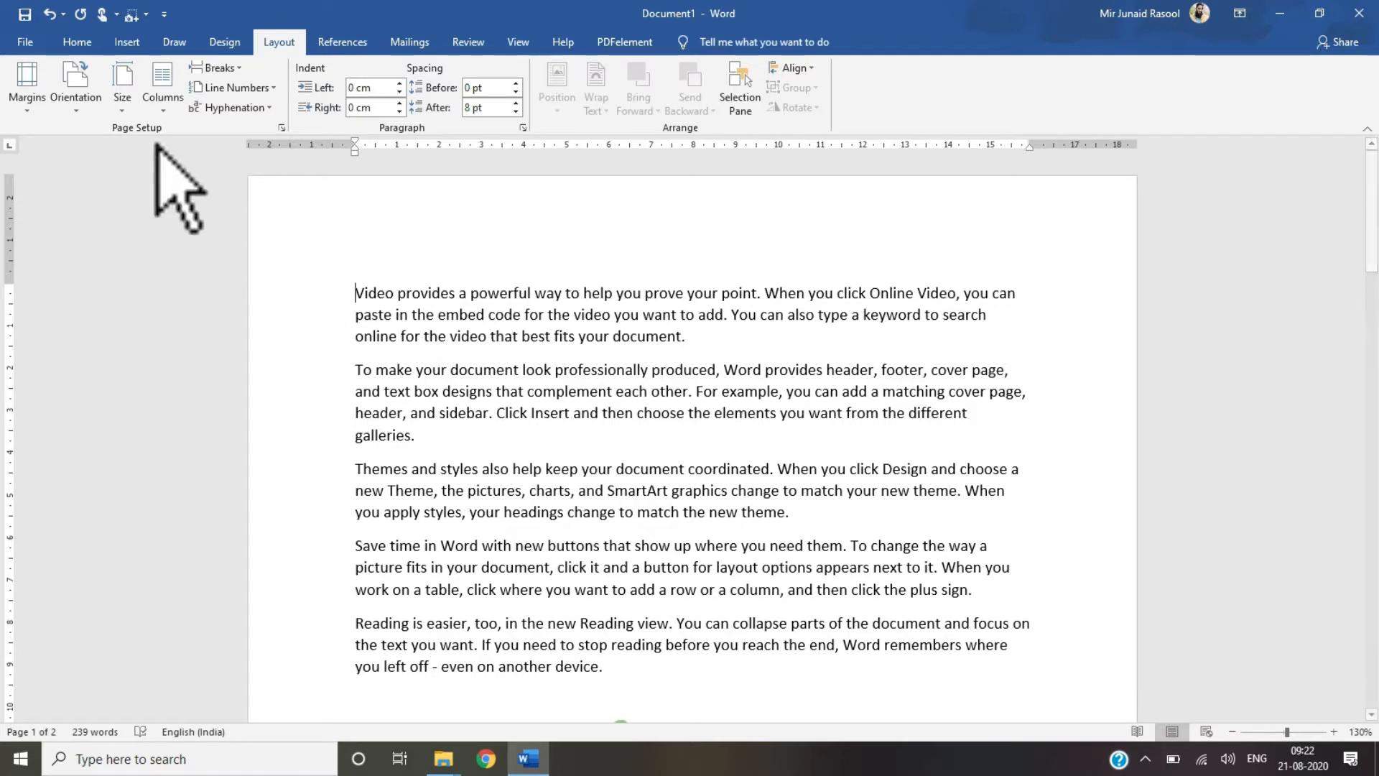
Step: Select all the document text and set the paper size to Letter
{"action": "left_click", "coordinate": [121, 107]}
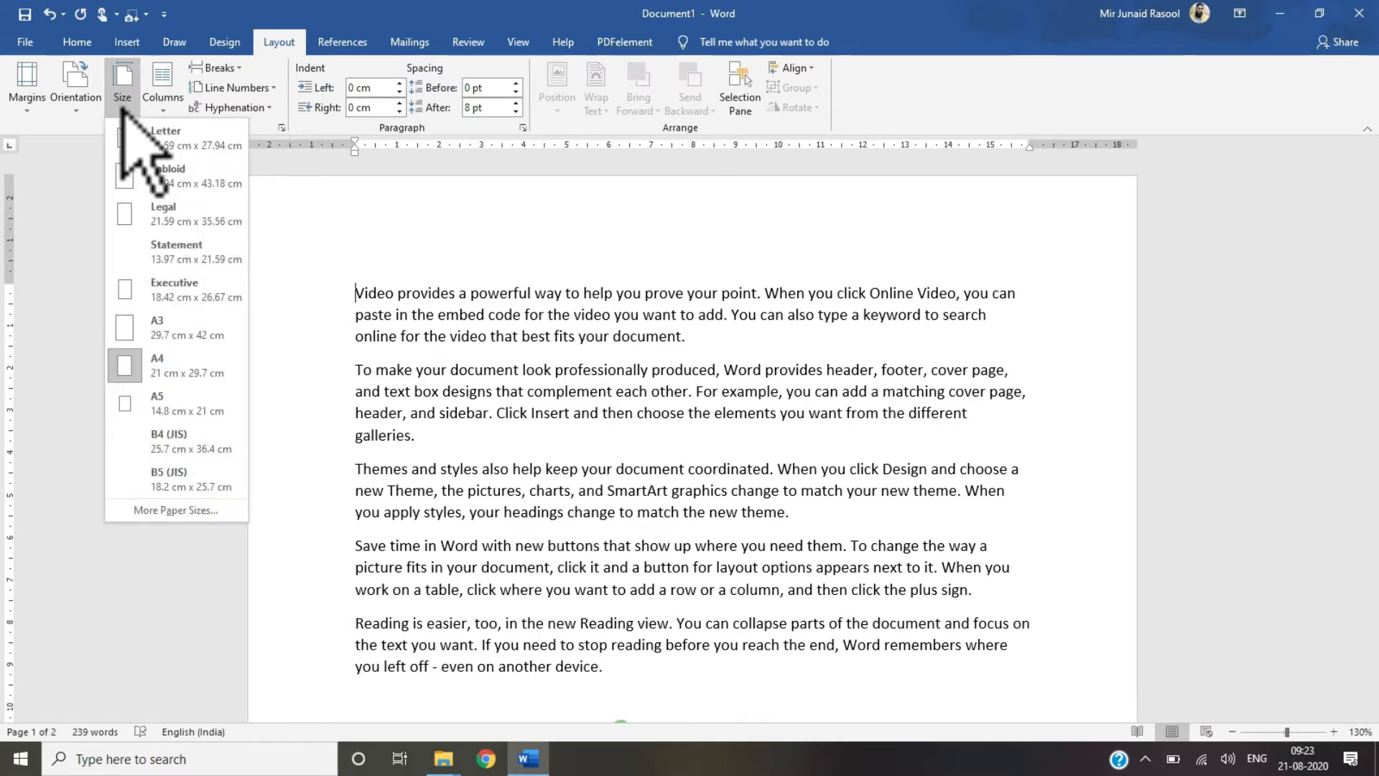
{"action": "left_click", "coordinate": [121, 110]}
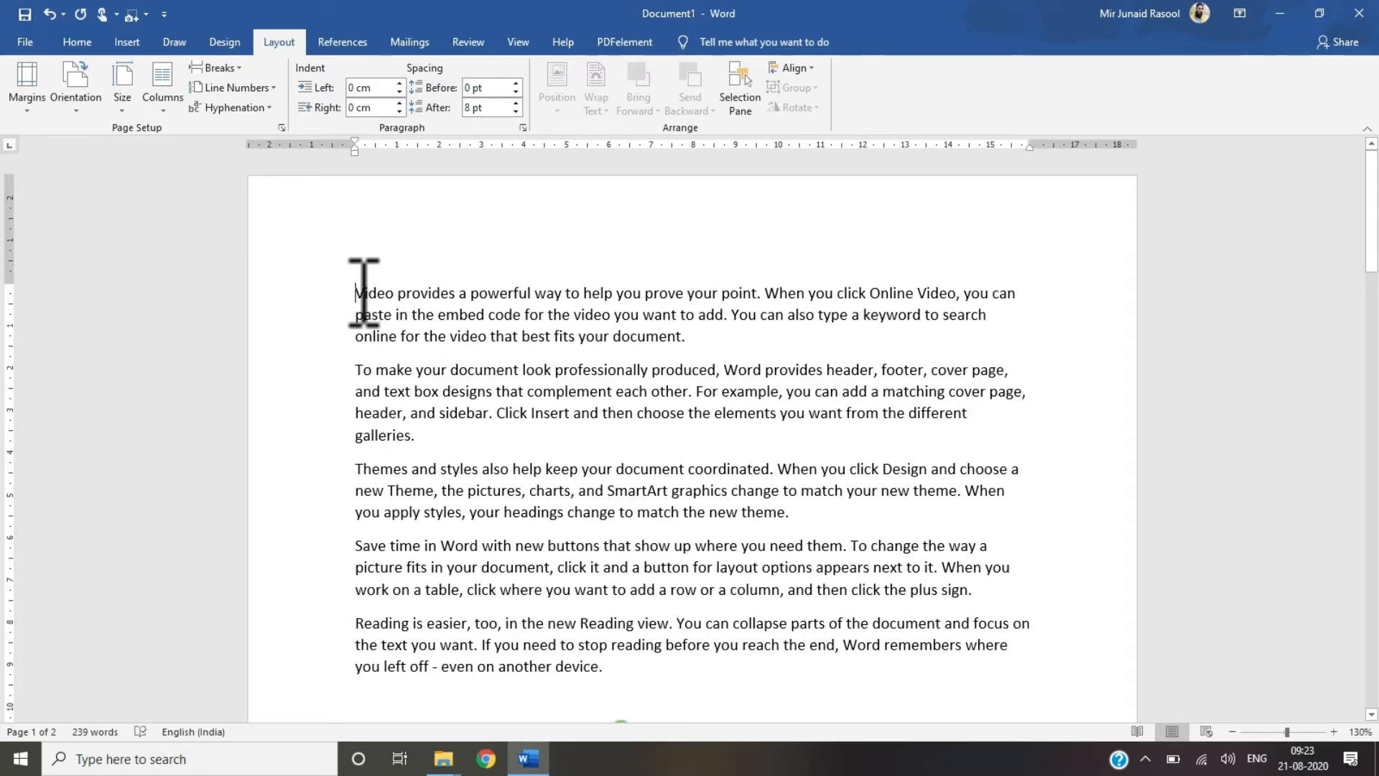
{"action": "left_click_drag", "start_coordinate": [356, 293], "coordinate": [632, 751]}
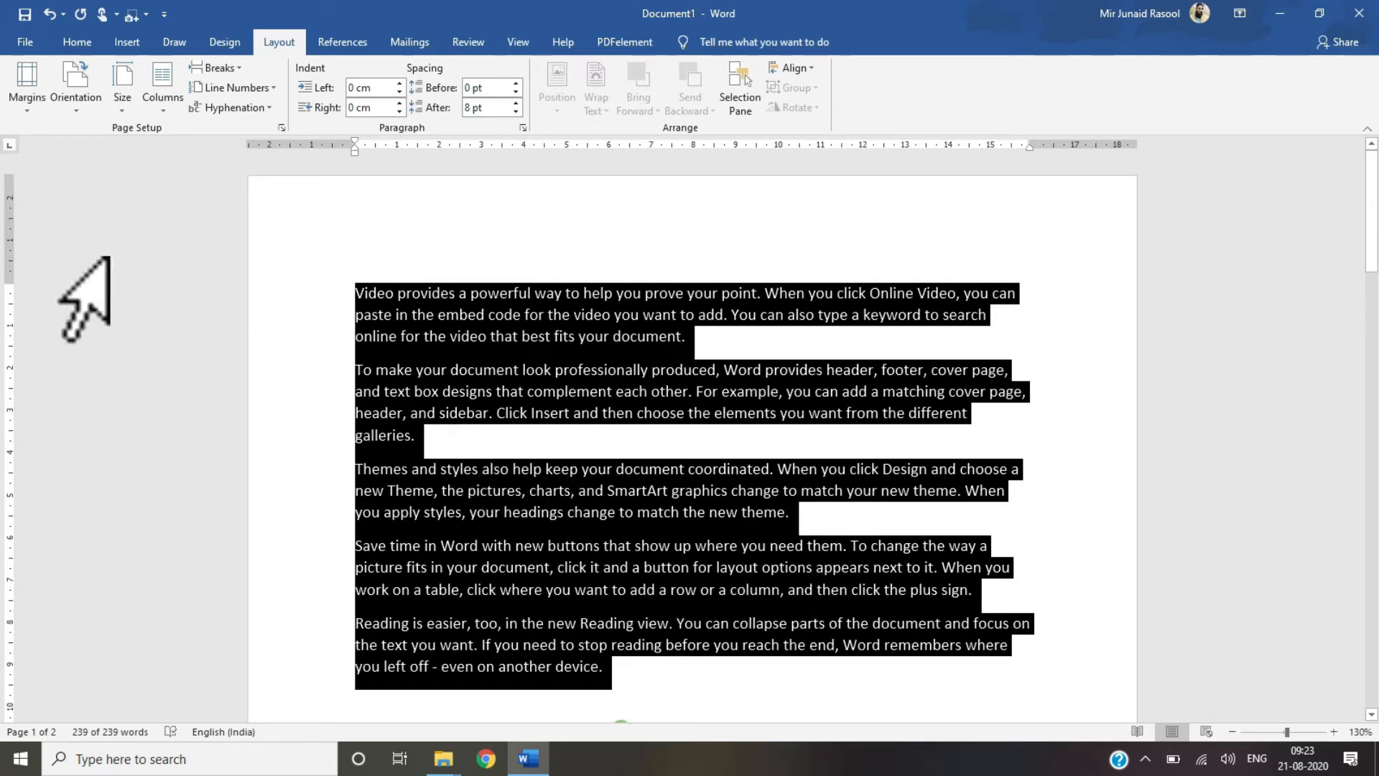
{"action": "left_click", "coordinate": [124, 100]}
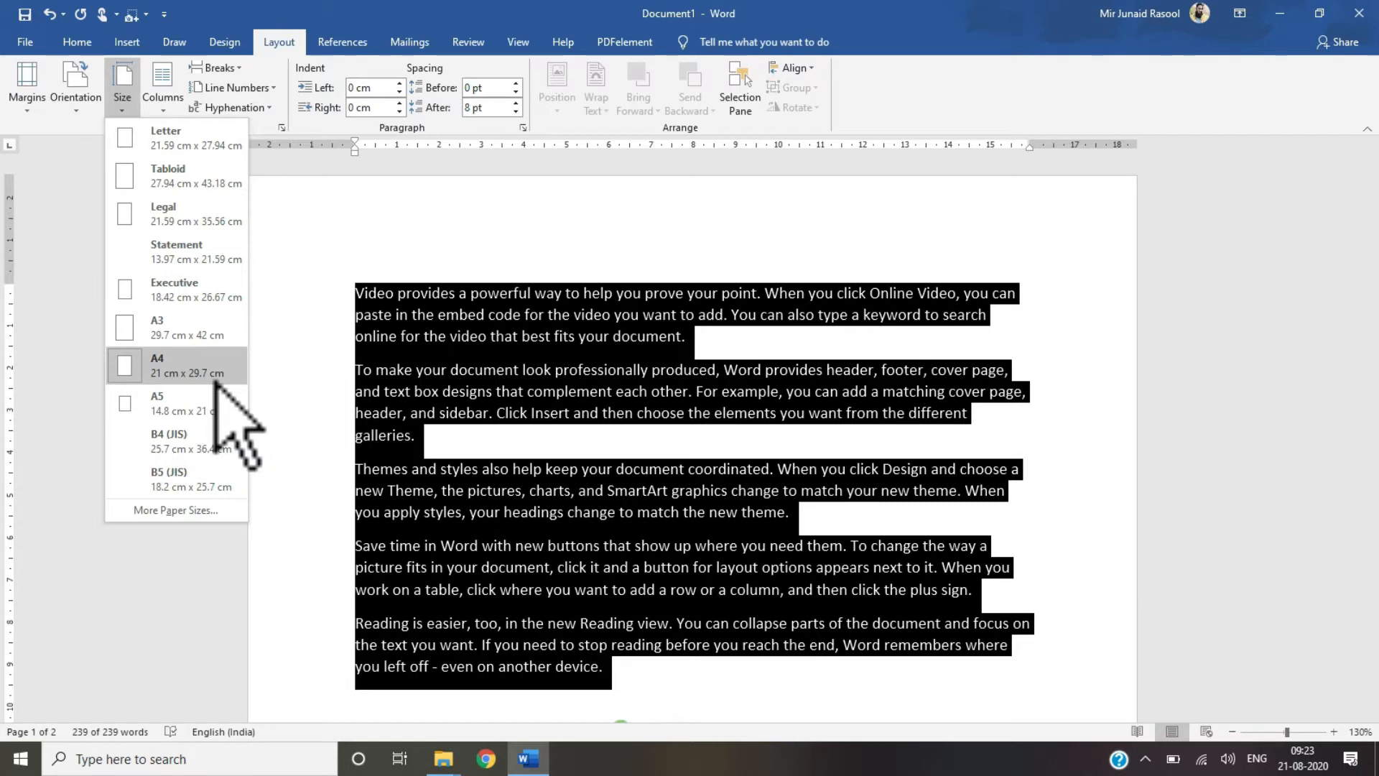
{"action": "left_click", "coordinate": [166, 136]}
Step: Change the paper size to Tabloid
{"action": "left_click", "coordinate": [122, 90]}
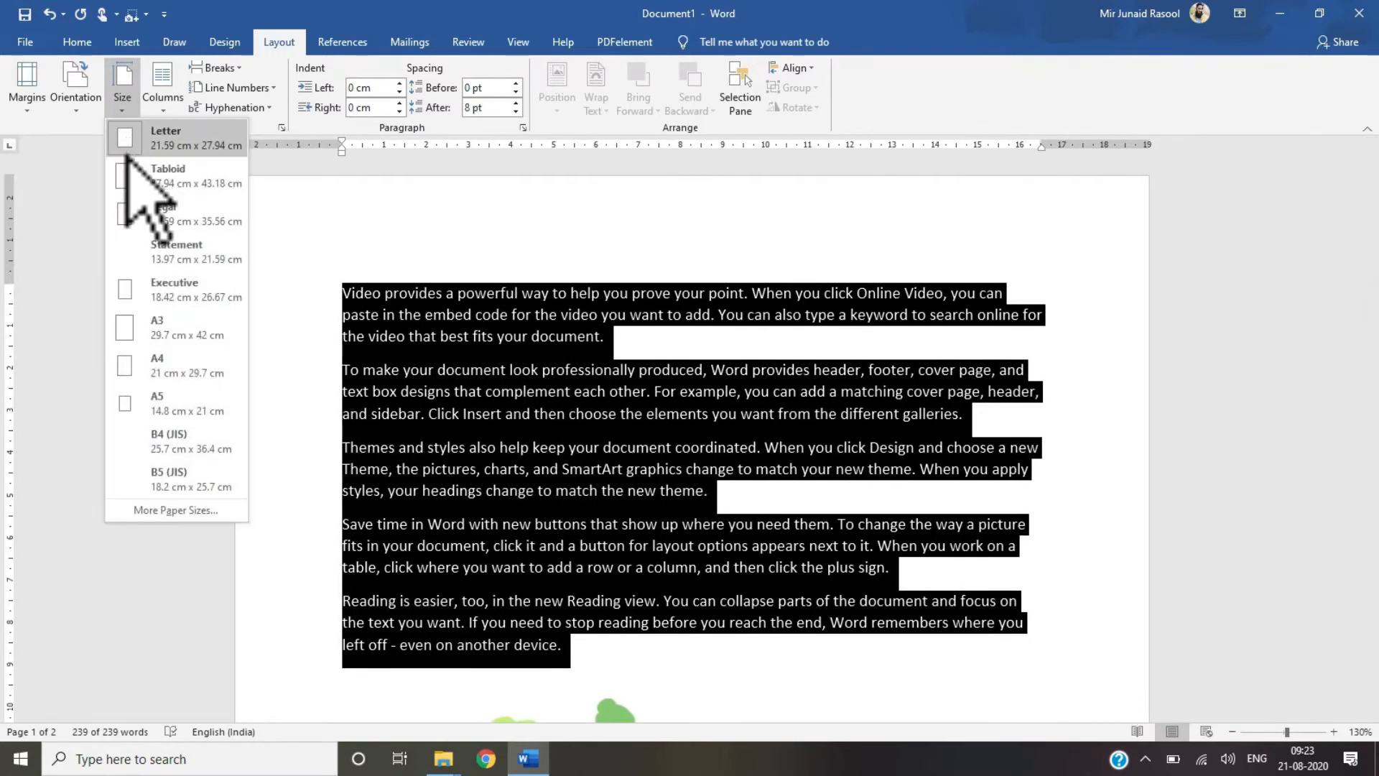
{"action": "left_click", "coordinate": [130, 176]}
Step: Change the paper size to Executive
{"action": "left_click", "coordinate": [122, 92]}
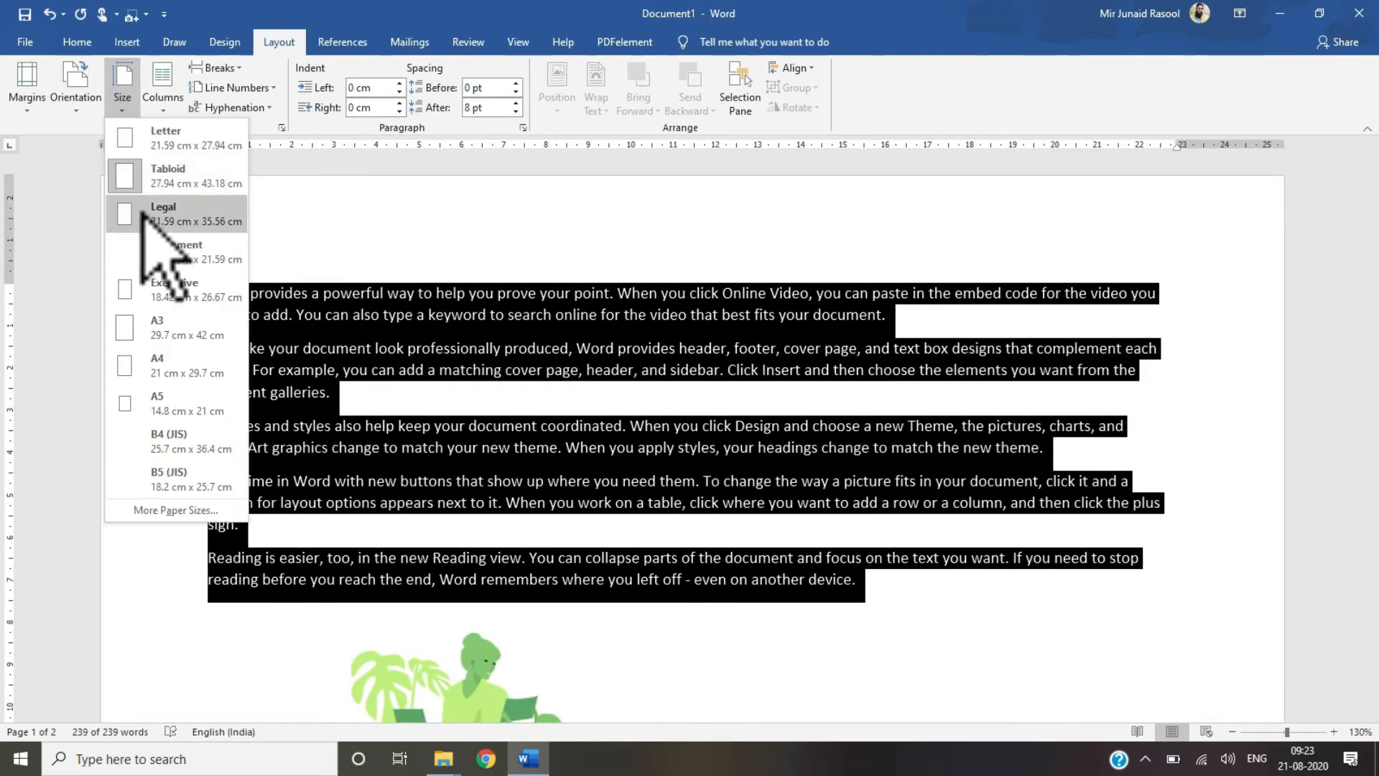
{"action": "left_click", "coordinate": [150, 291]}
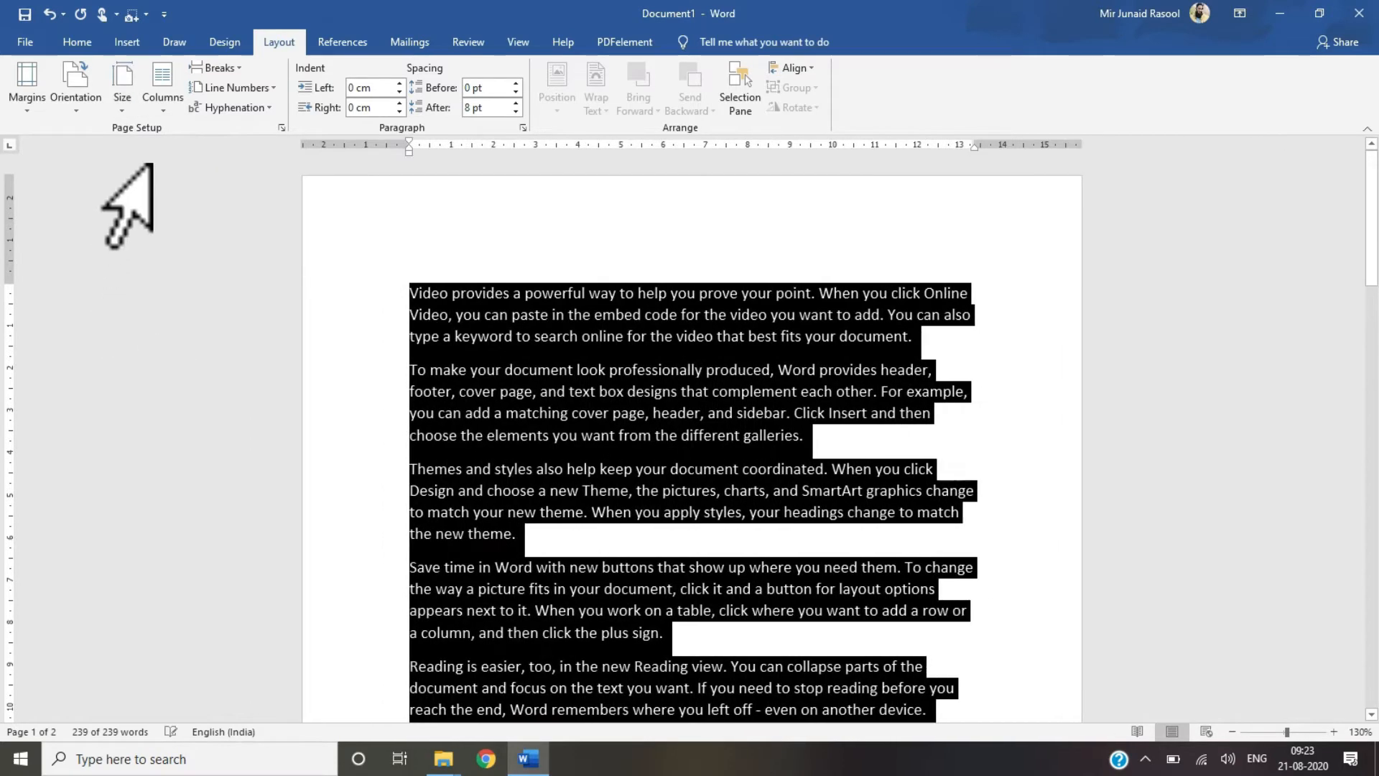
Step: Open the More Paper Sizes page setup dialog and close it without changes
{"action": "left_click", "coordinate": [122, 93]}
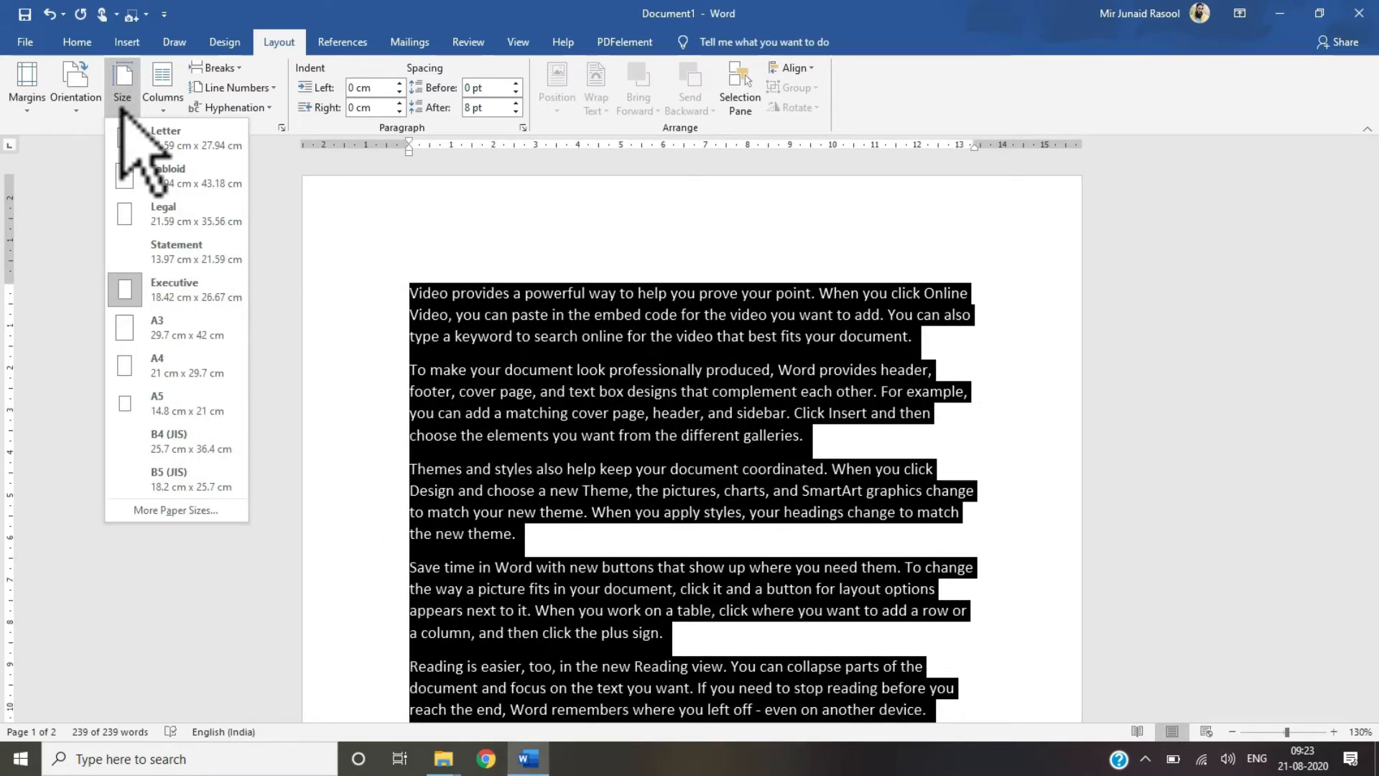
{"action": "left_click", "coordinate": [172, 510]}
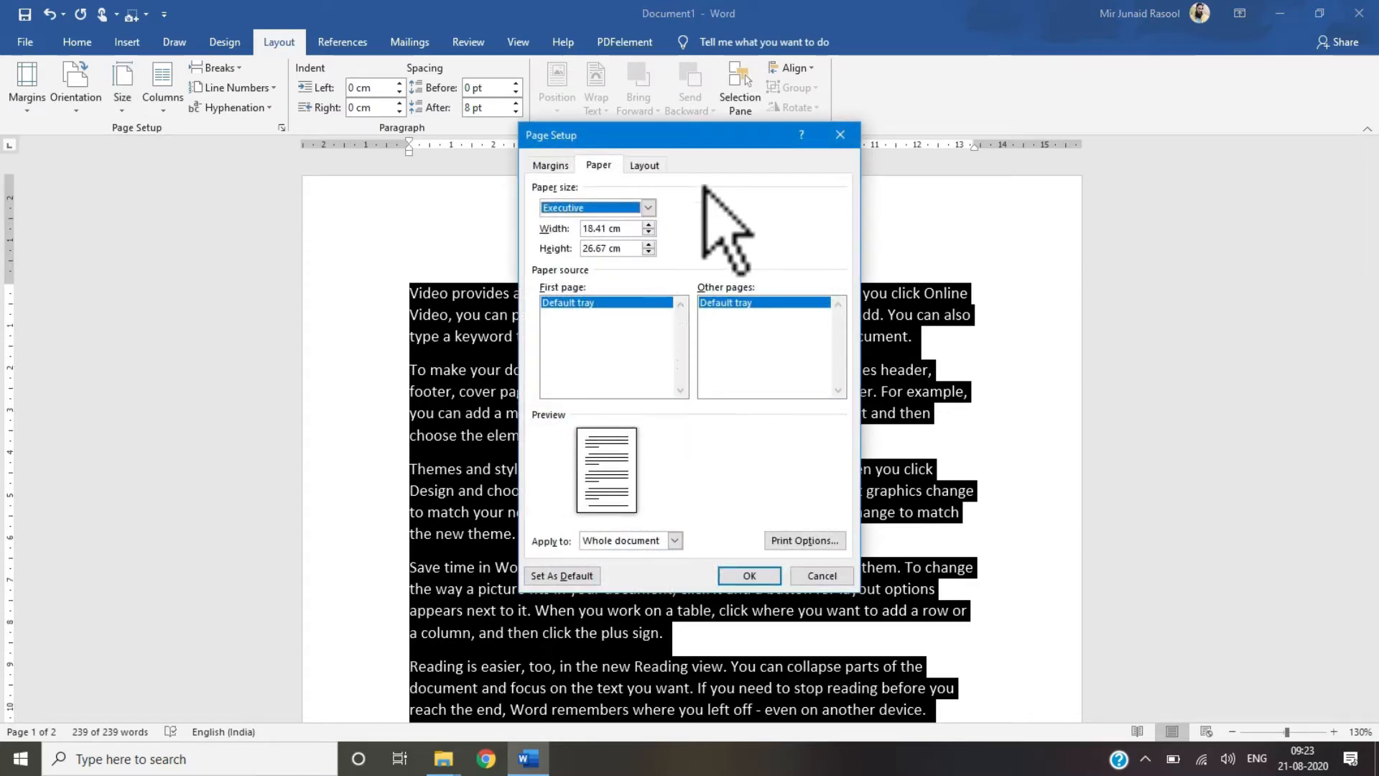
{"action": "left_click", "coordinate": [840, 135]}
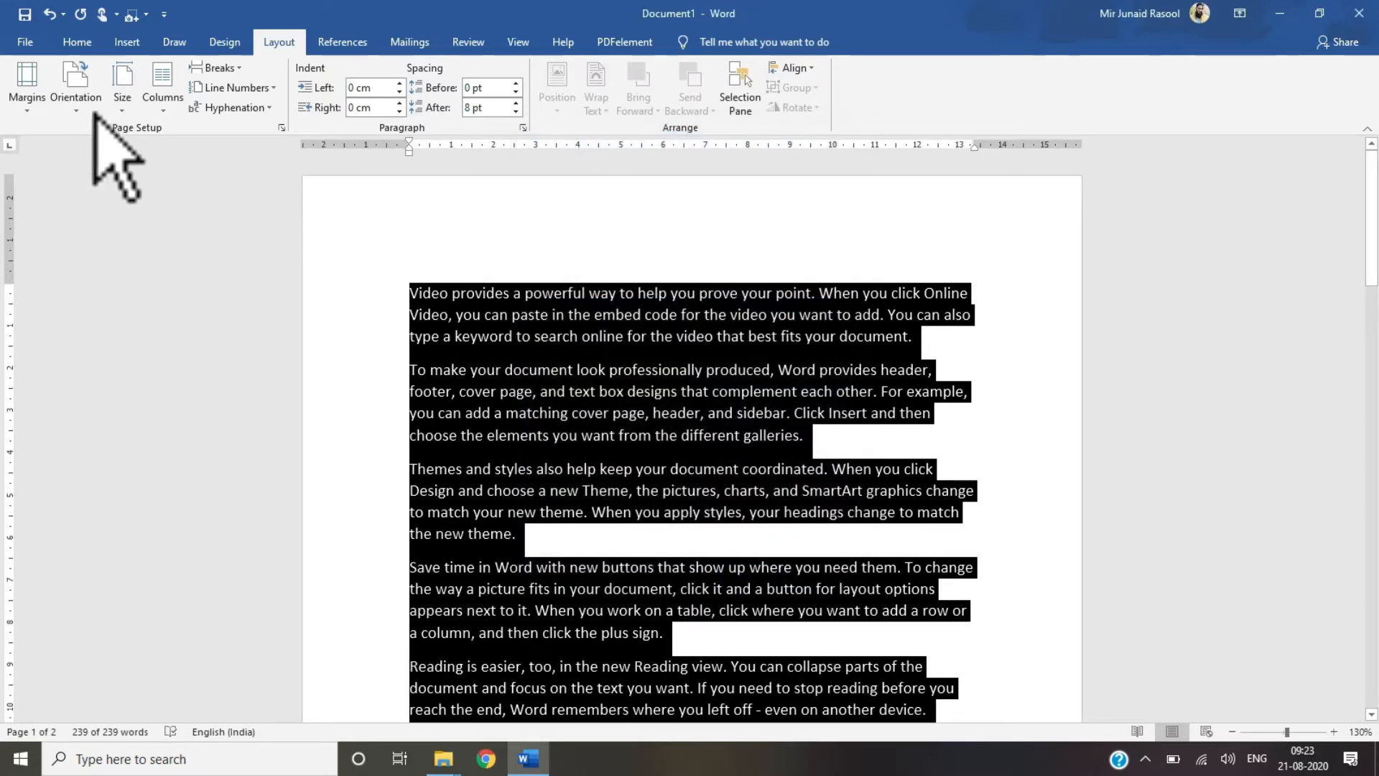
Step: Set the paper size to A4 and deselect the text
{"action": "left_click", "coordinate": [122, 108]}
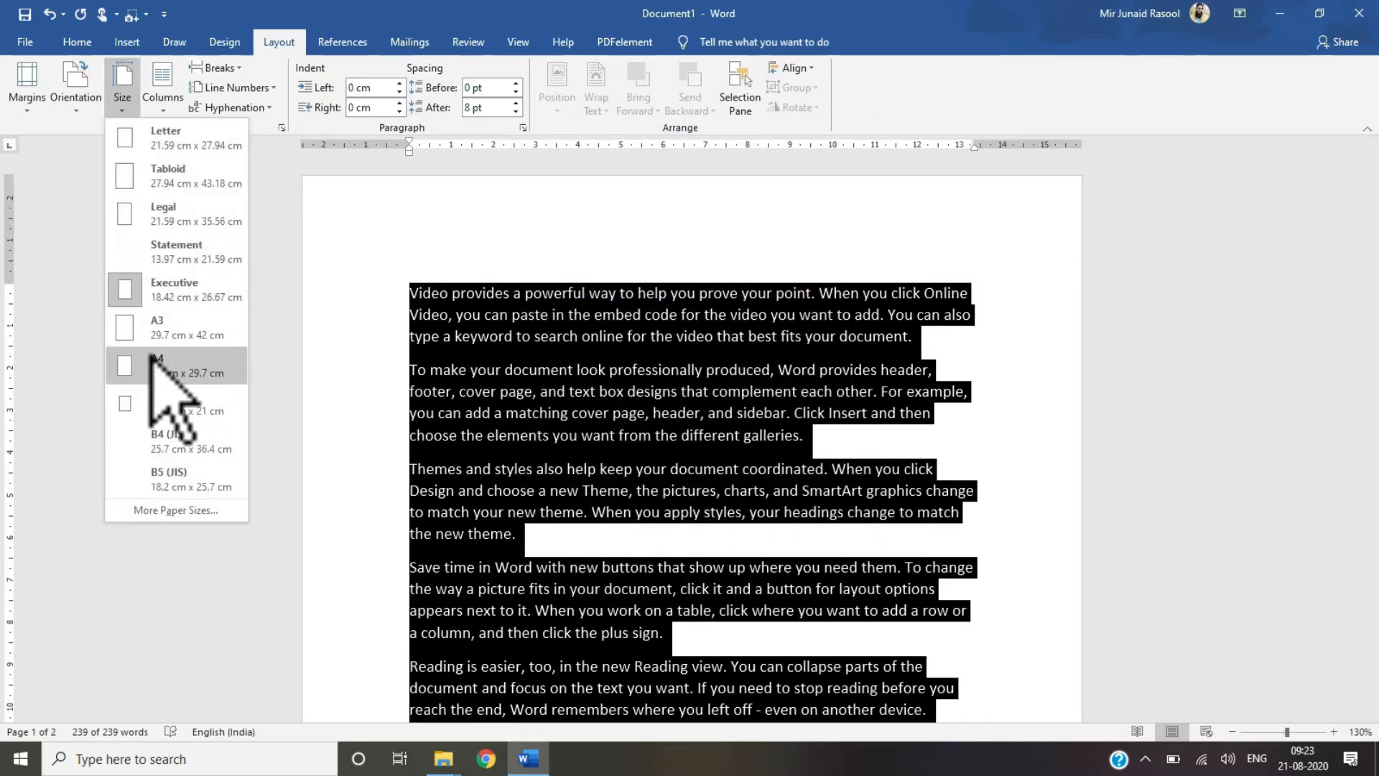
{"action": "left_click", "coordinate": [149, 361]}
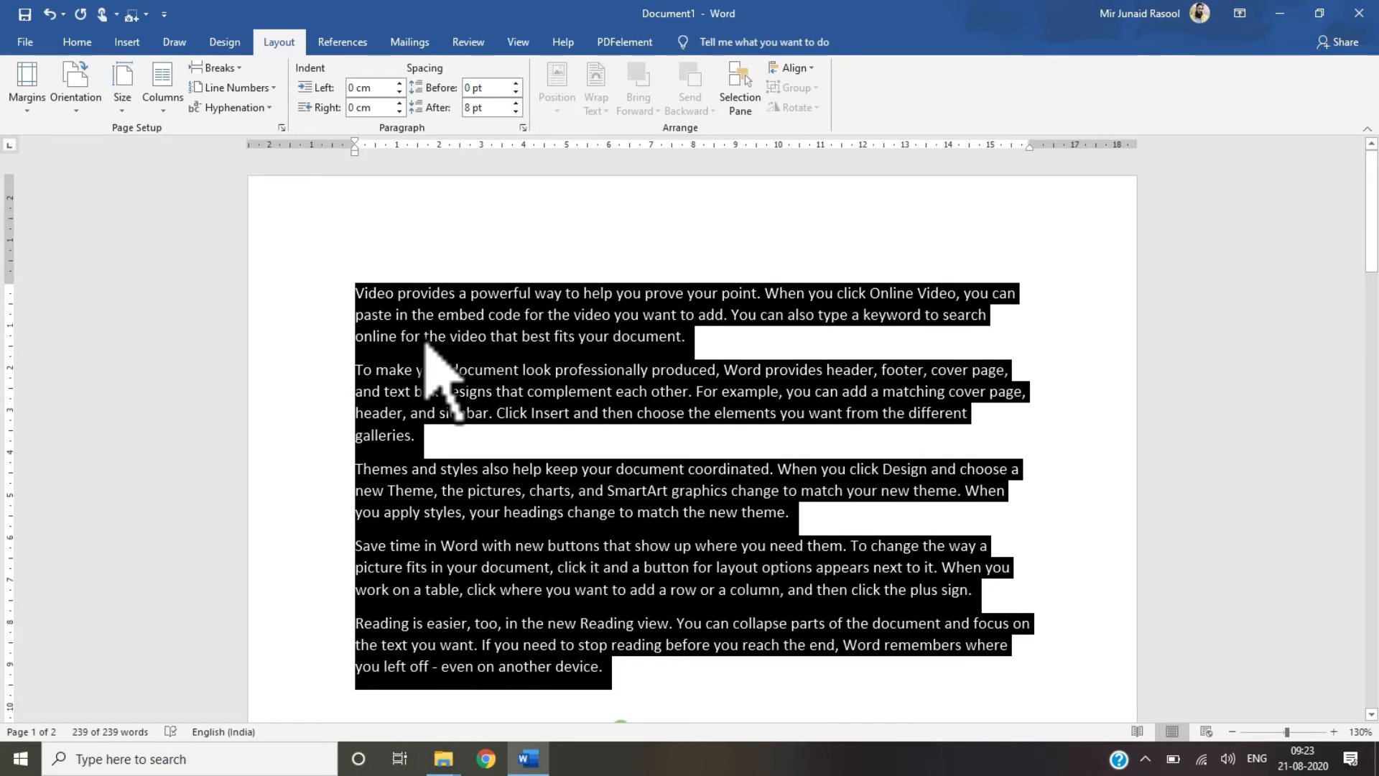
{"action": "left_click", "coordinate": [422, 336]}
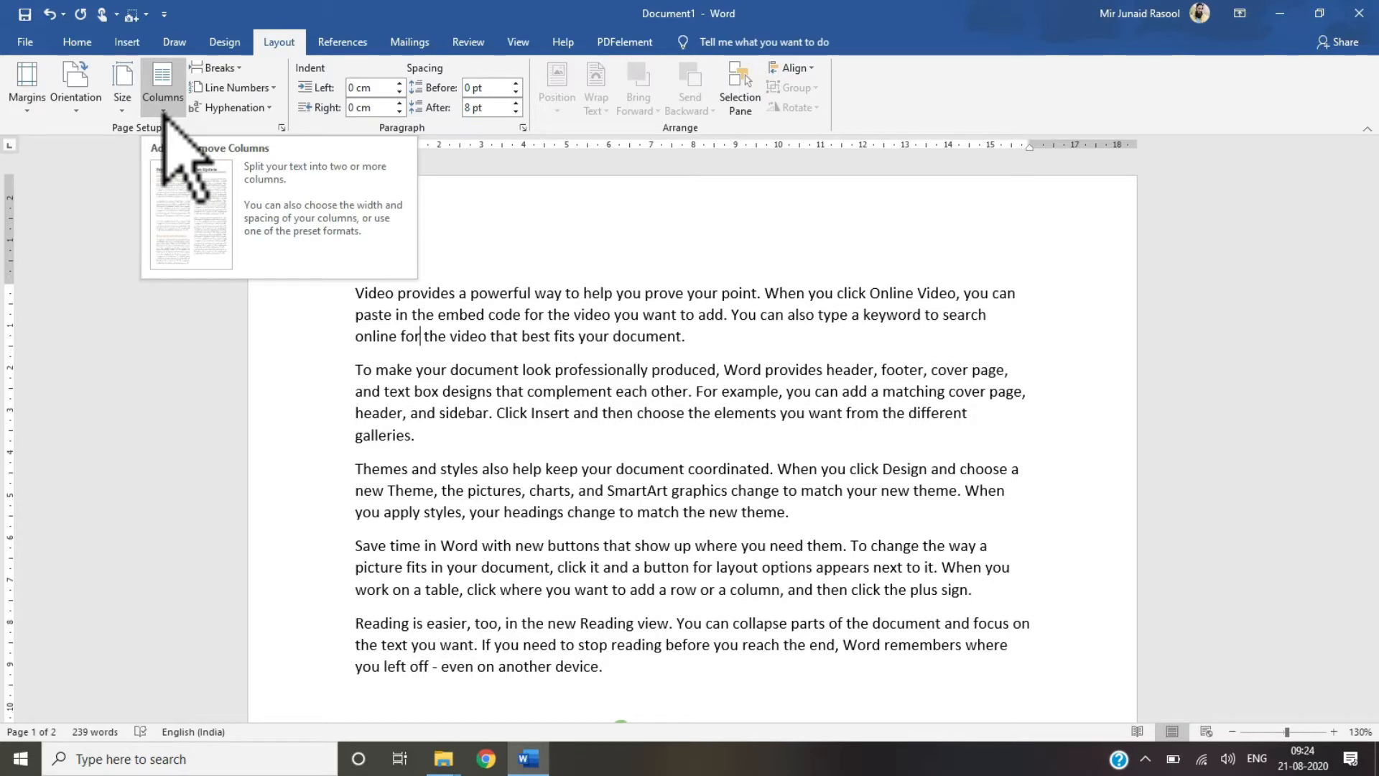
Step: Split the document text into two columns
{"action": "left_click", "coordinate": [550, 471]}
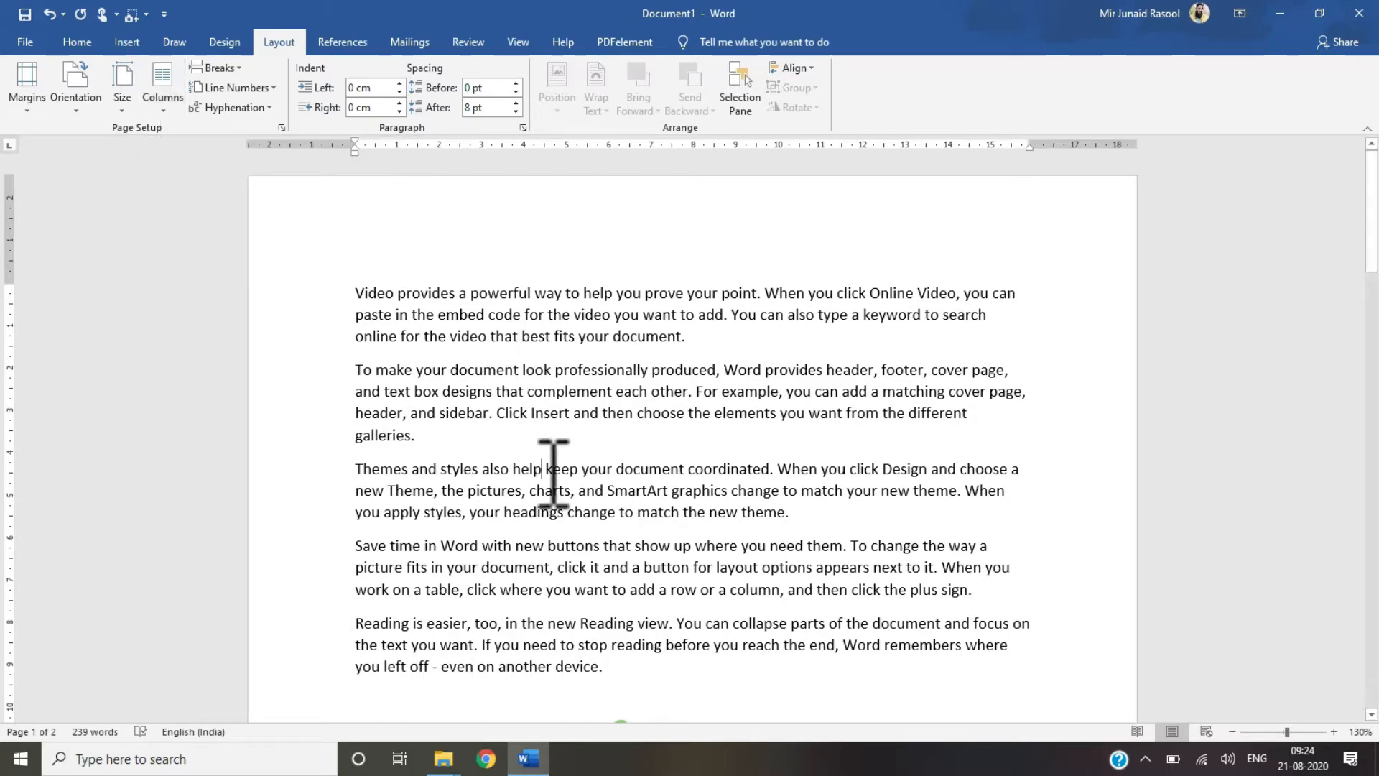
{"action": "left_click", "coordinate": [160, 106]}
{"action": "left_click", "coordinate": [172, 175]}
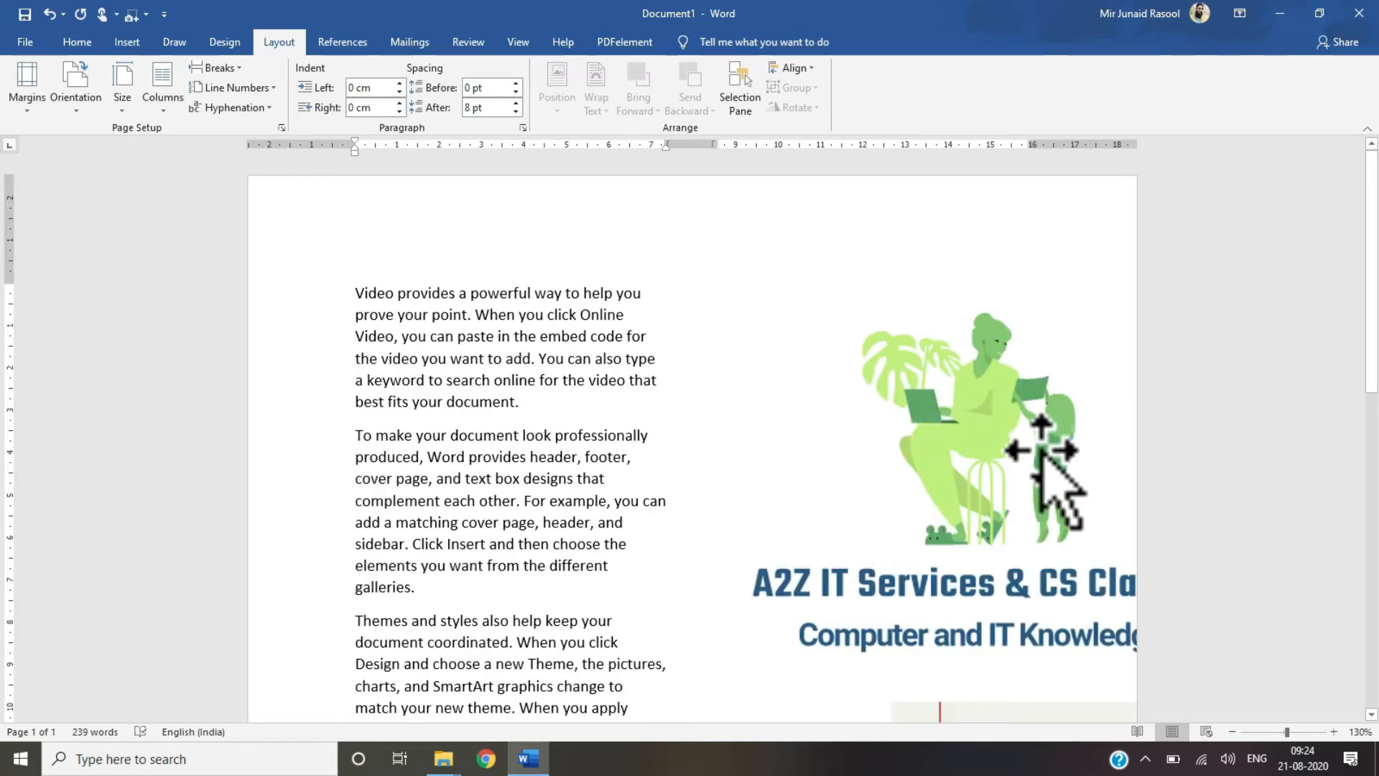
Step: Delete the two images beside the text in the right column
{"action": "left_click", "coordinate": [1023, 476]}
{"action": "key", "text": "Delete"}
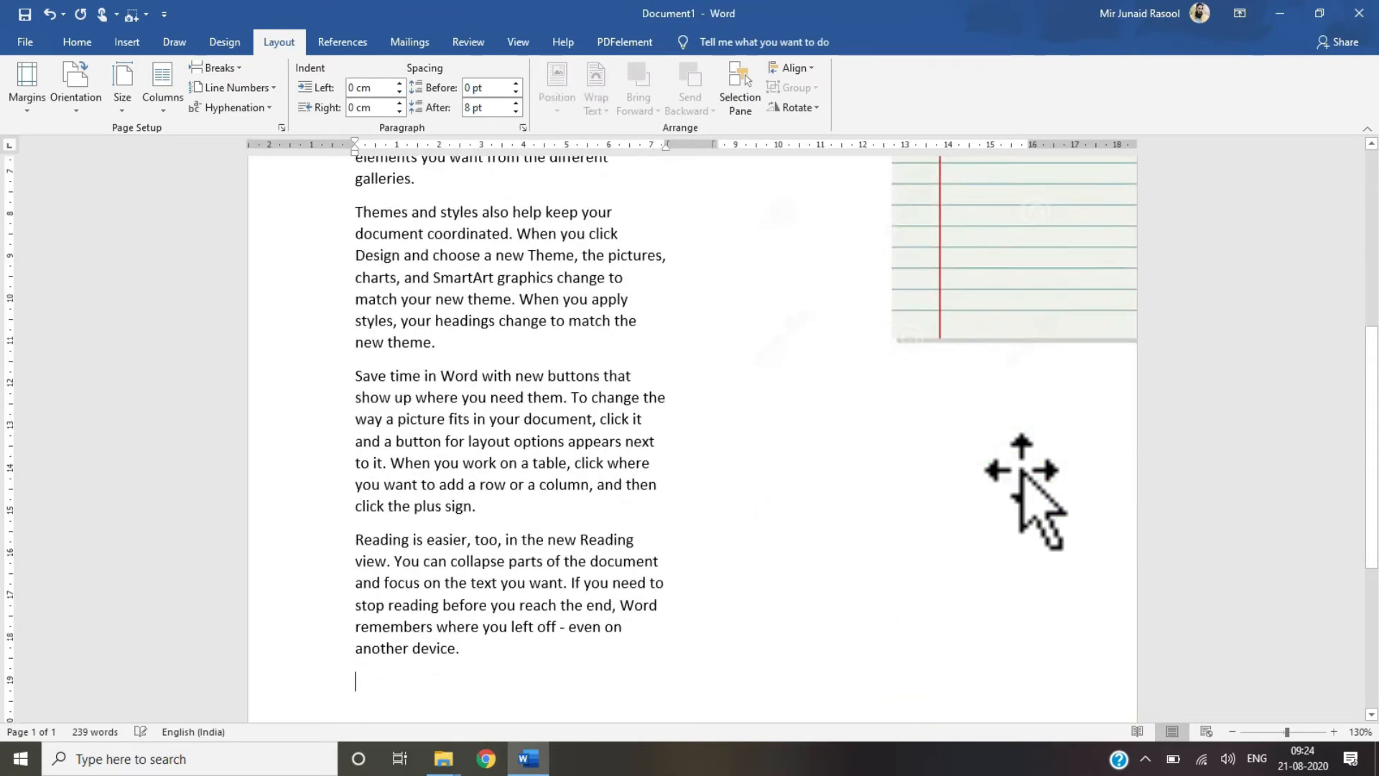
{"action": "left_click", "coordinate": [1010, 270]}
{"action": "key", "text": "Delete"}
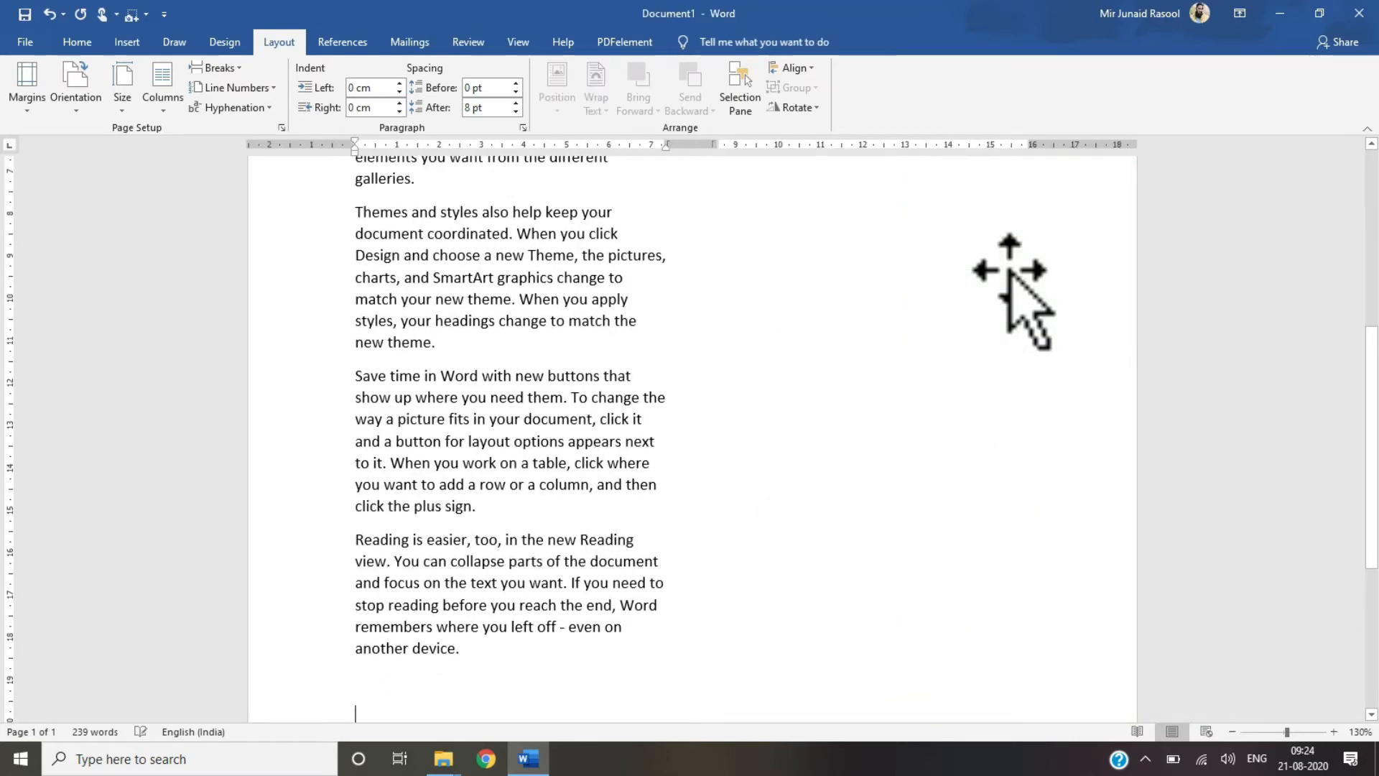
Step: Switch the text to a single column and back to two columns
{"action": "left_click_drag", "start_coordinate": [1374, 467], "coordinate": [1377, 140]}
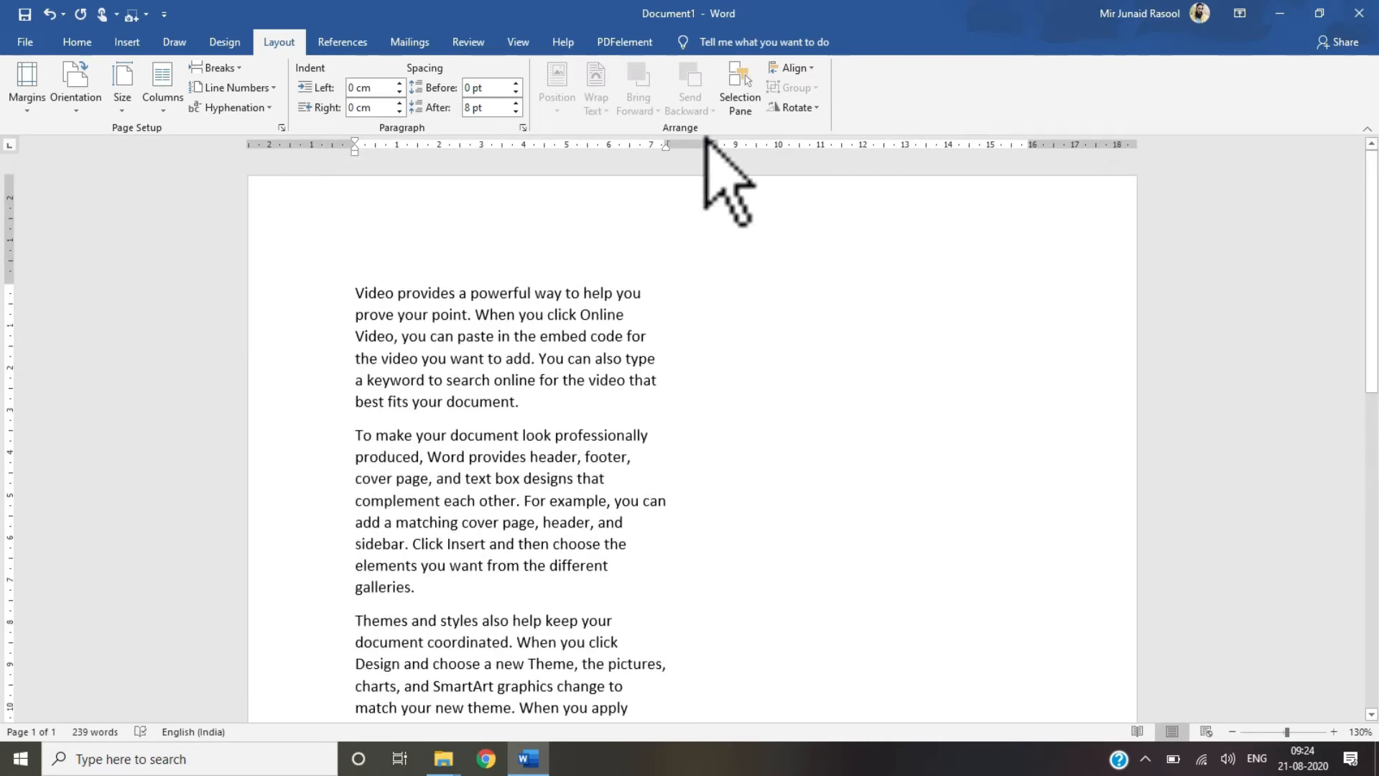
{"action": "left_click", "coordinate": [165, 101]}
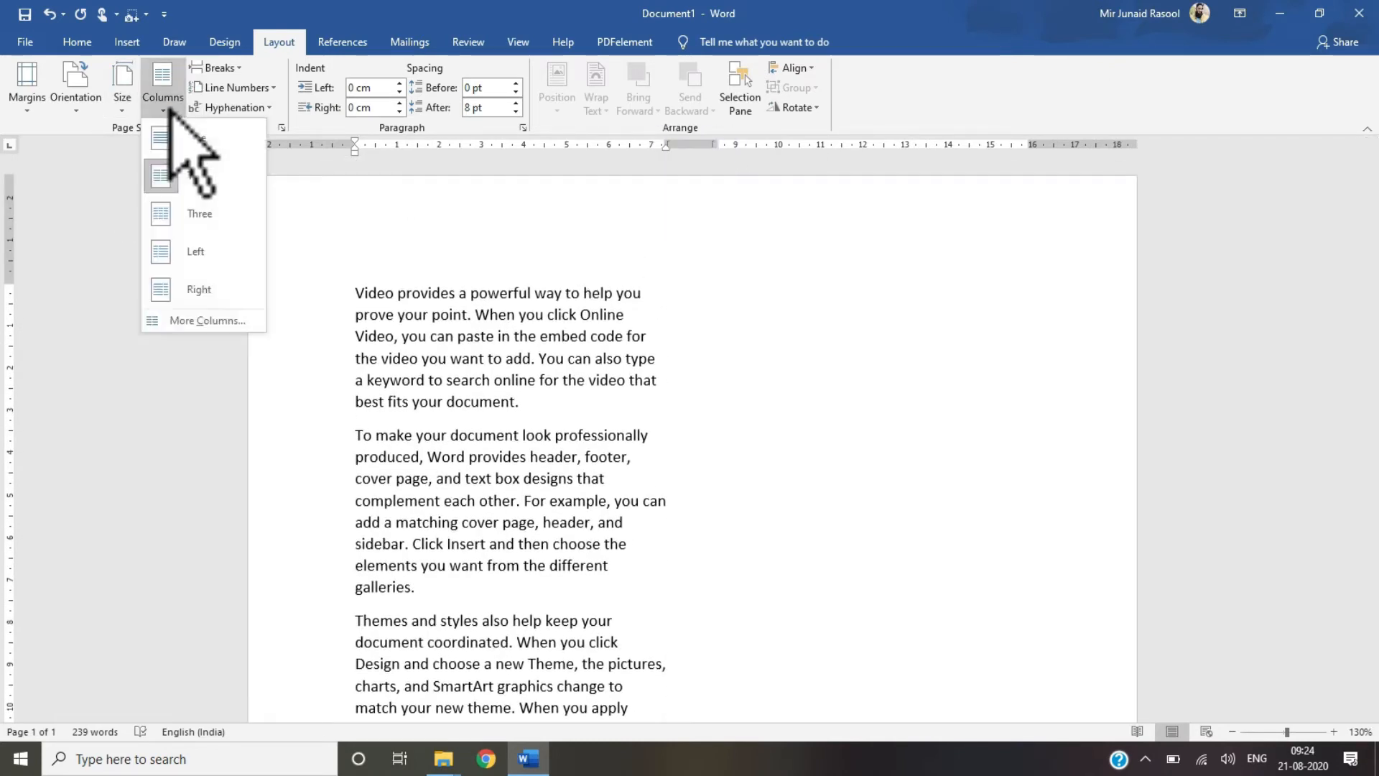
{"action": "left_click", "coordinate": [175, 151]}
{"action": "left_click", "coordinate": [162, 92]}
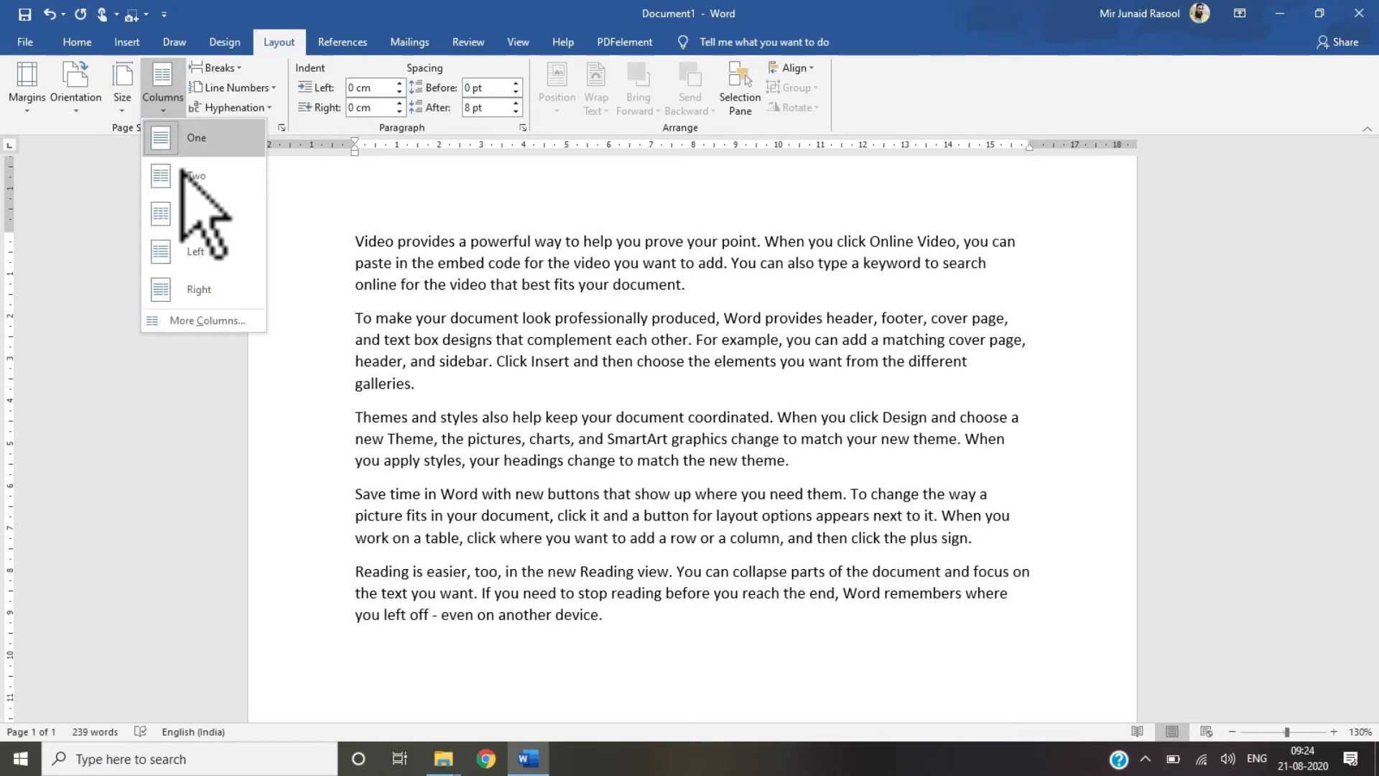
{"action": "left_click", "coordinate": [179, 185]}
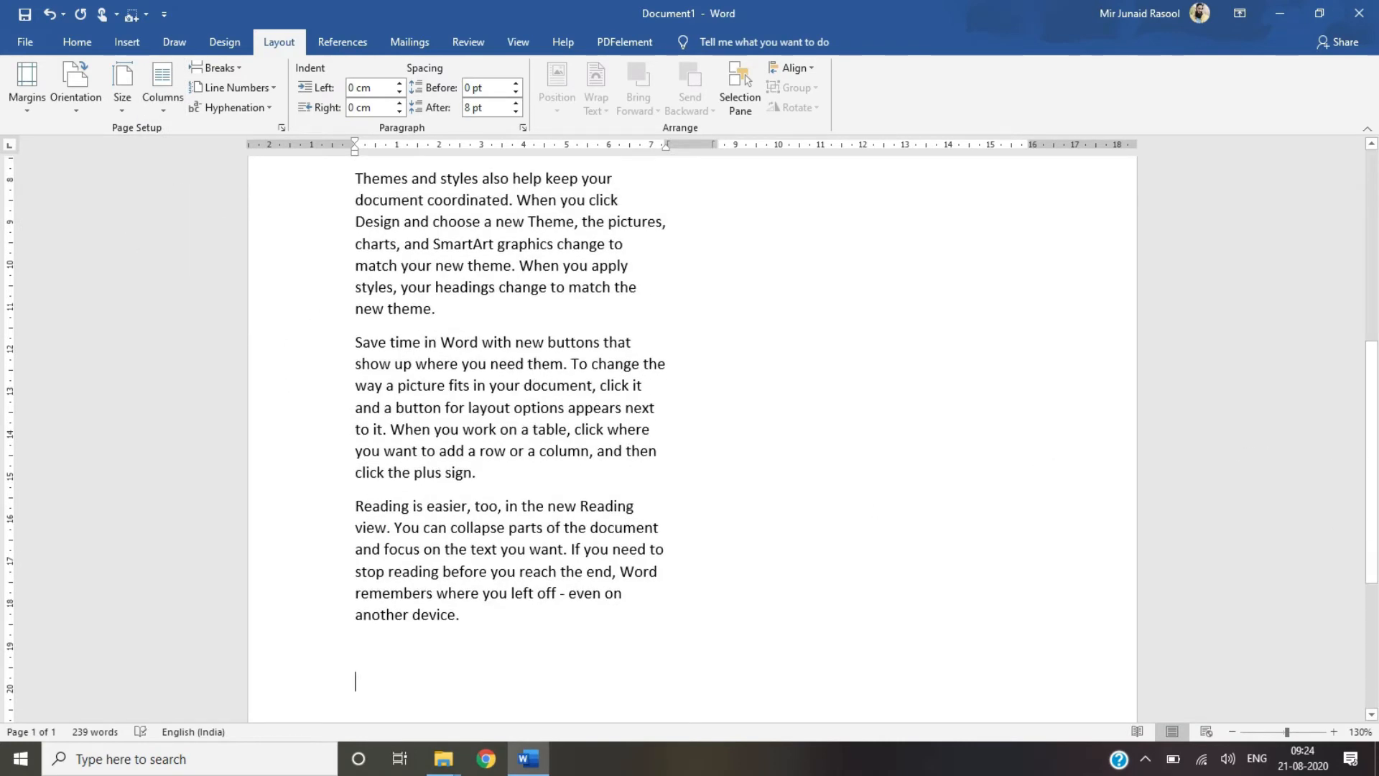
Step: Copy the last two paragraphs and paste them at the end of the document
{"action": "left_click_drag", "start_coordinate": [1373, 514], "coordinate": [1365, 314]}
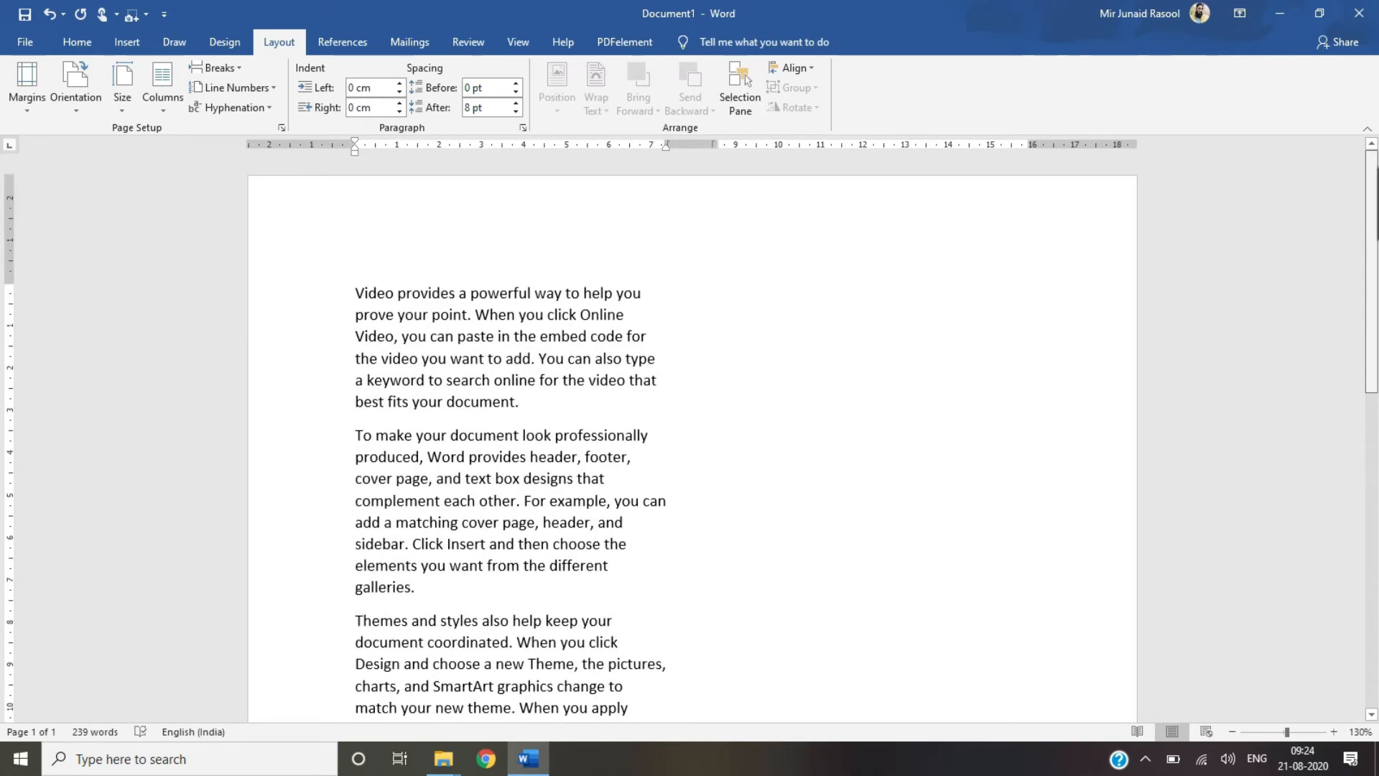
{"action": "scroll", "coordinate": [1330, 477], "scroll_direction": "down", "scroll_amount": 8}
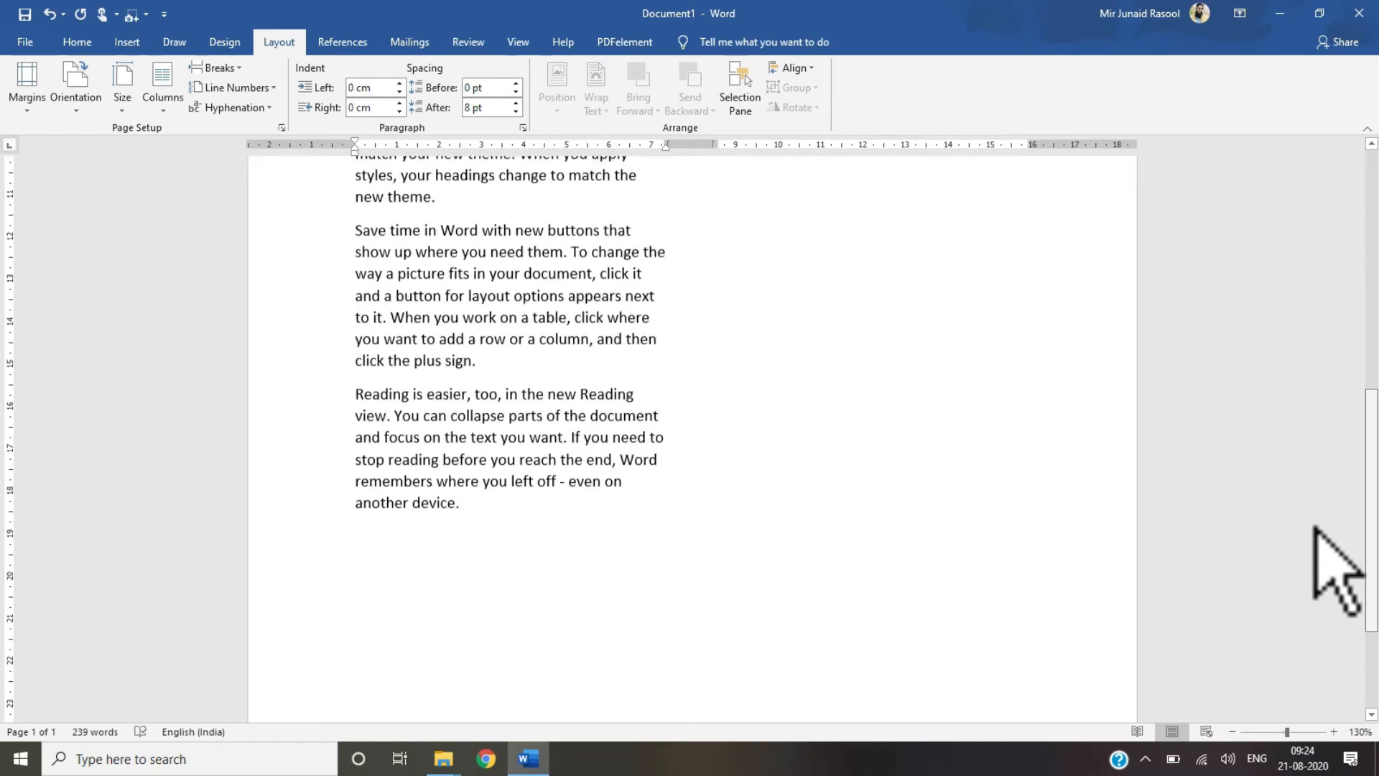
{"action": "left_click_drag", "start_coordinate": [374, 233], "coordinate": [499, 517]}
{"action": "key", "text": "ctrl+c"}
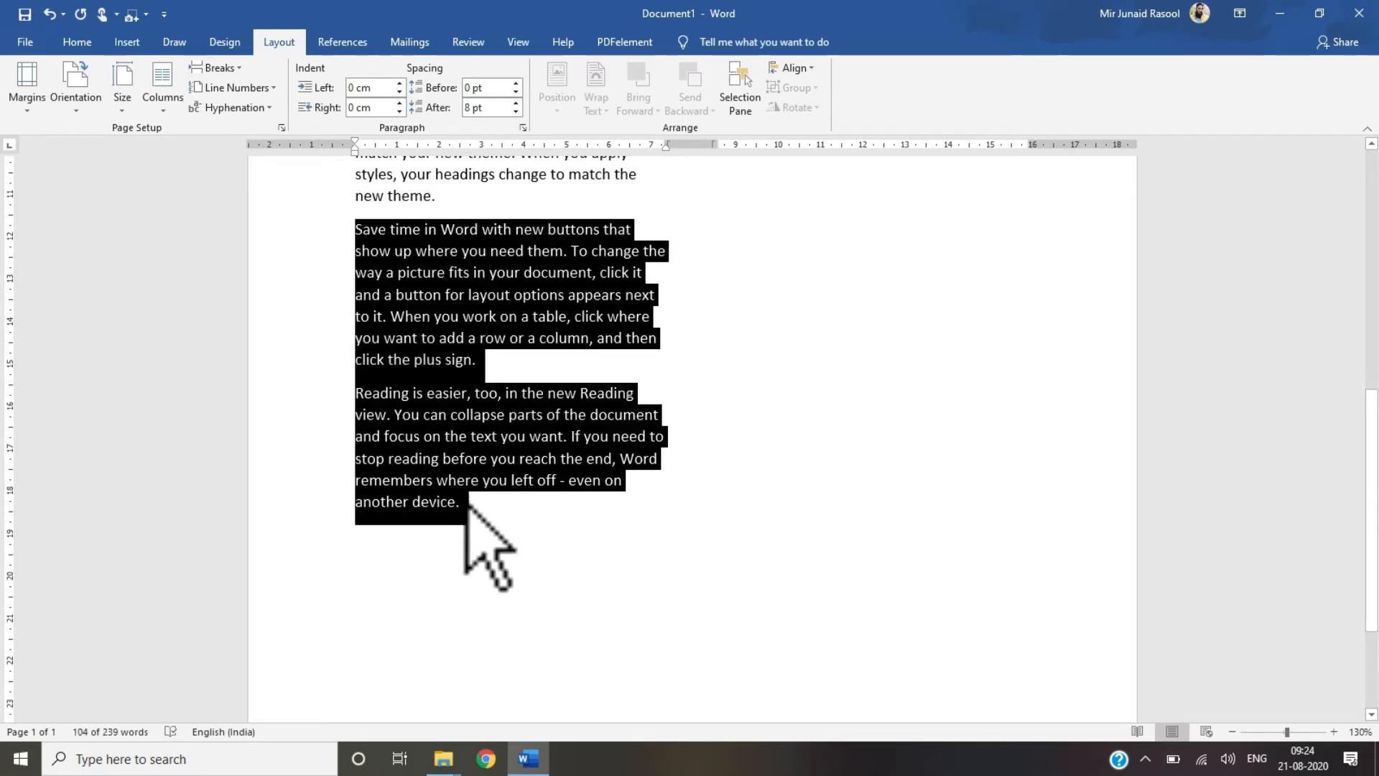
{"action": "left_click", "coordinate": [483, 513]}
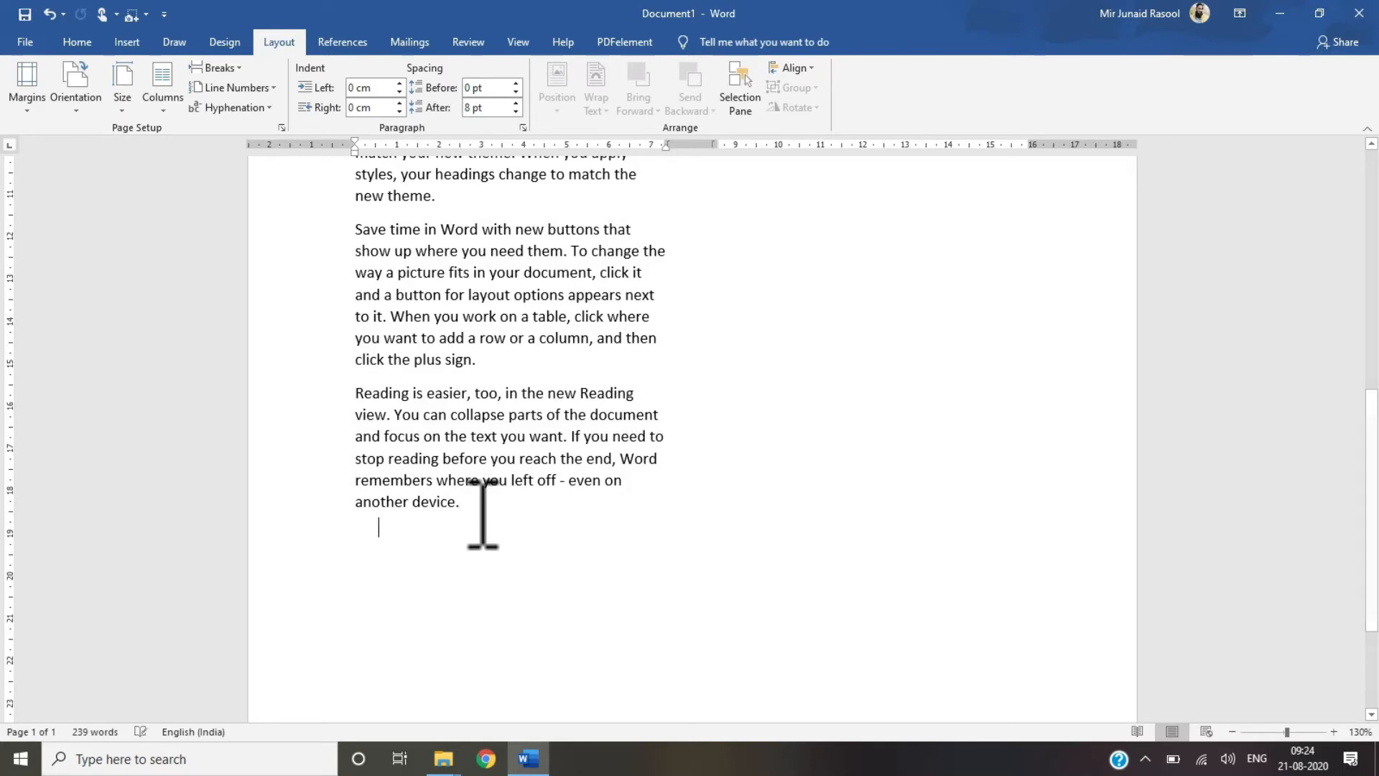
{"action": "key", "text": "ctrl+v"}
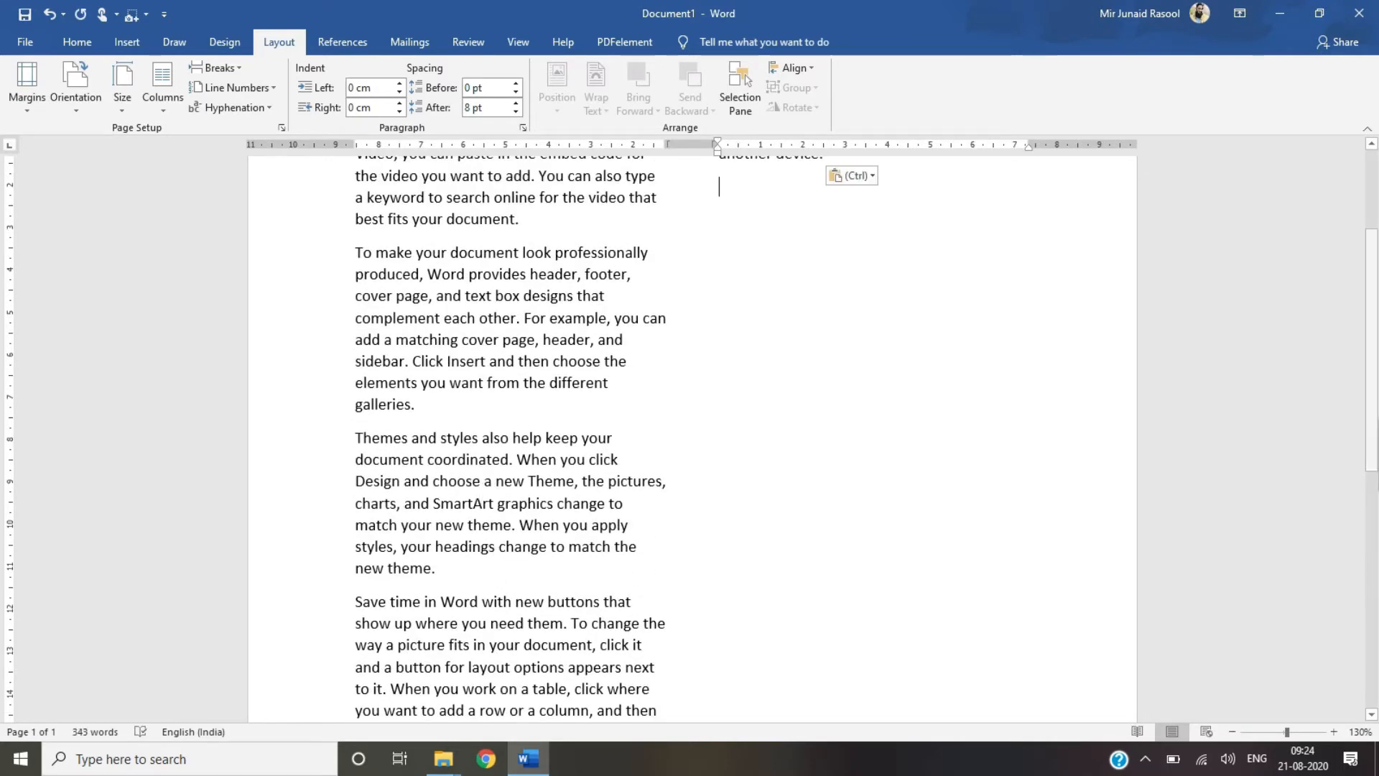
Step: Copy most of the document text and paste it after the last paragraph in the second column
{"action": "scroll", "coordinate": [818, 228], "scroll_direction": "up", "scroll_amount": 3}
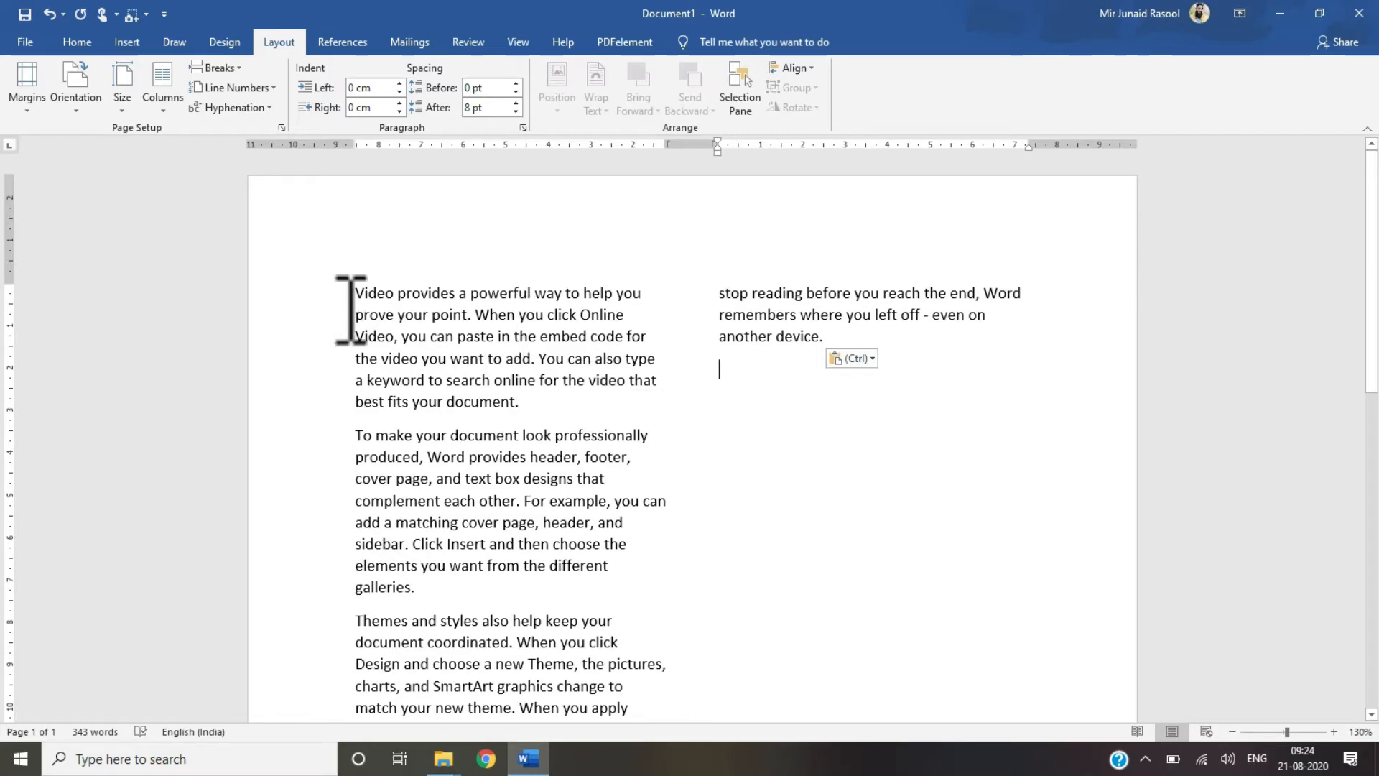
{"action": "left_click_drag", "start_coordinate": [480, 582], "coordinate": [566, 757]}
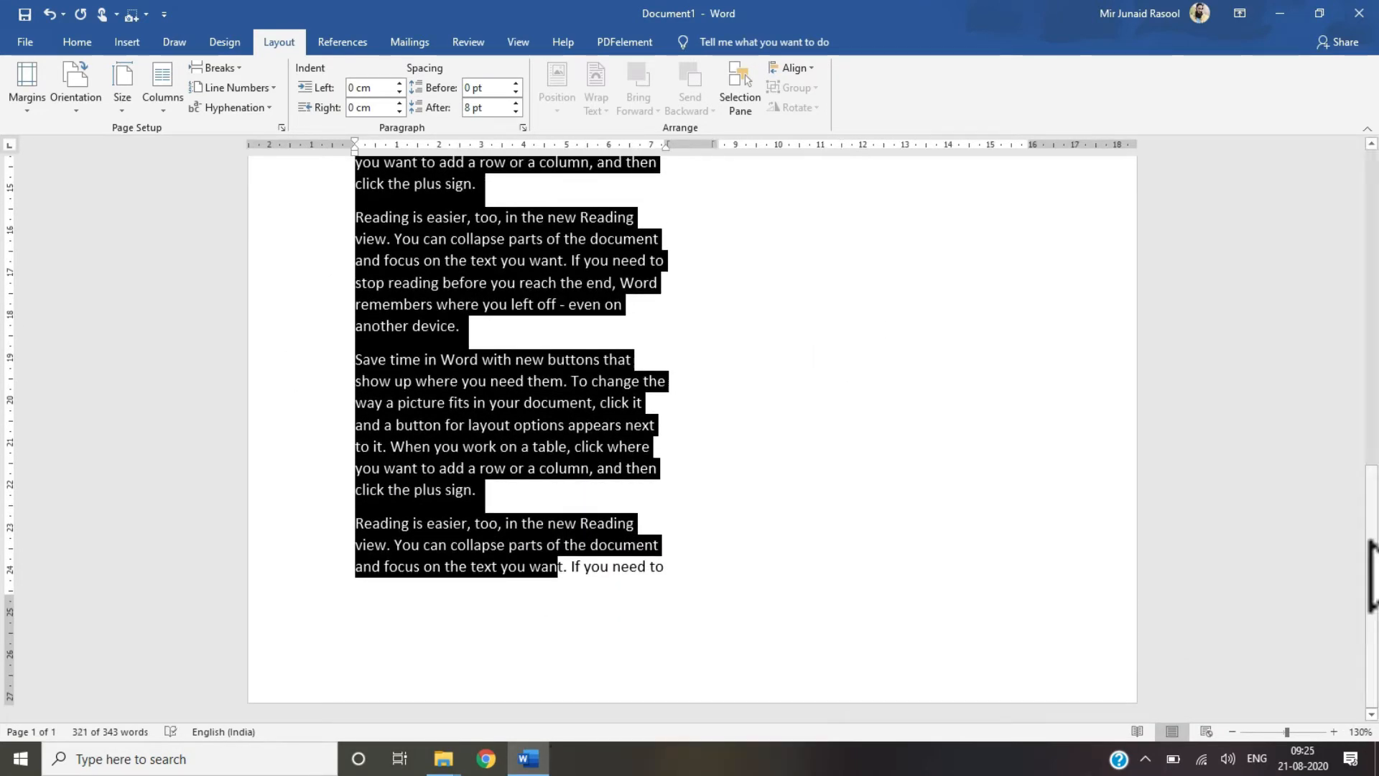
{"action": "scroll", "coordinate": [930, 243], "scroll_direction": "up", "scroll_amount": 10}
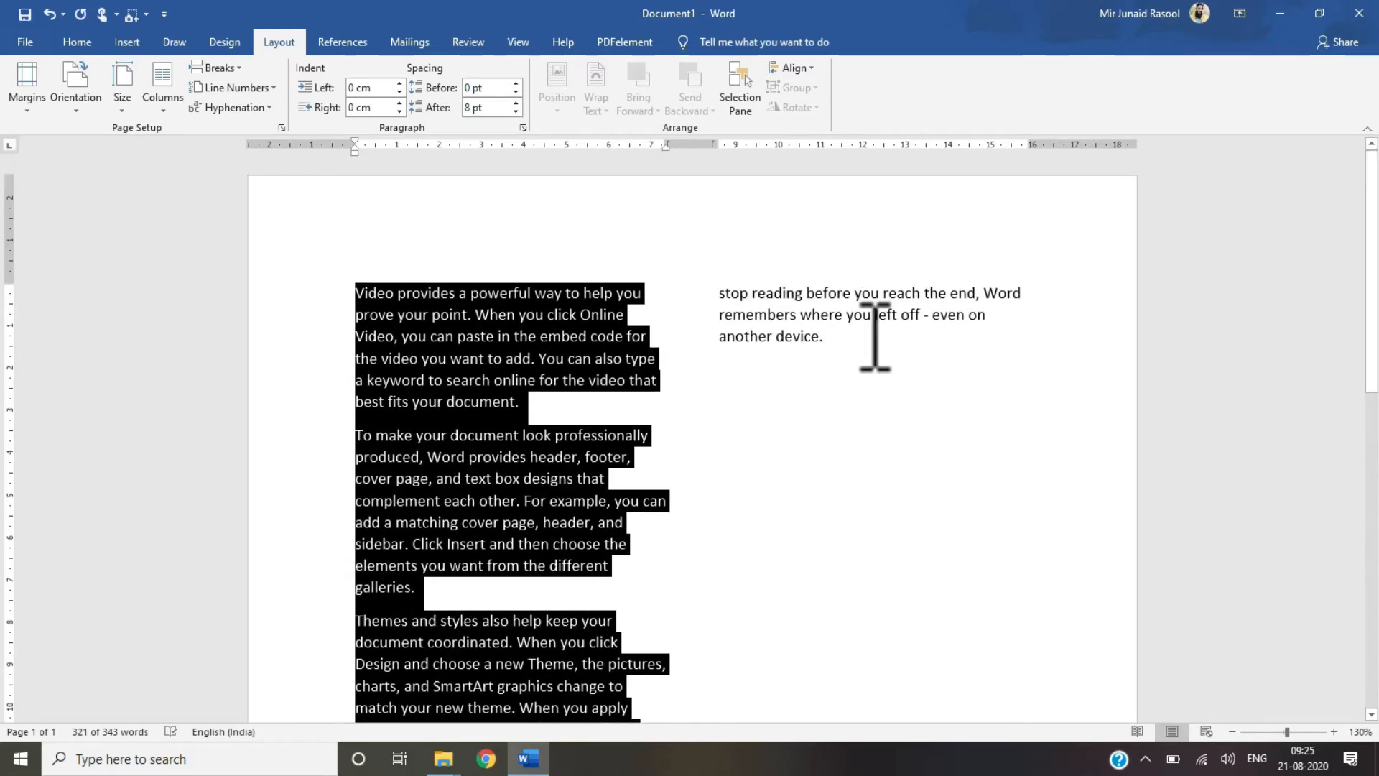
{"action": "left_click", "coordinate": [923, 341]}
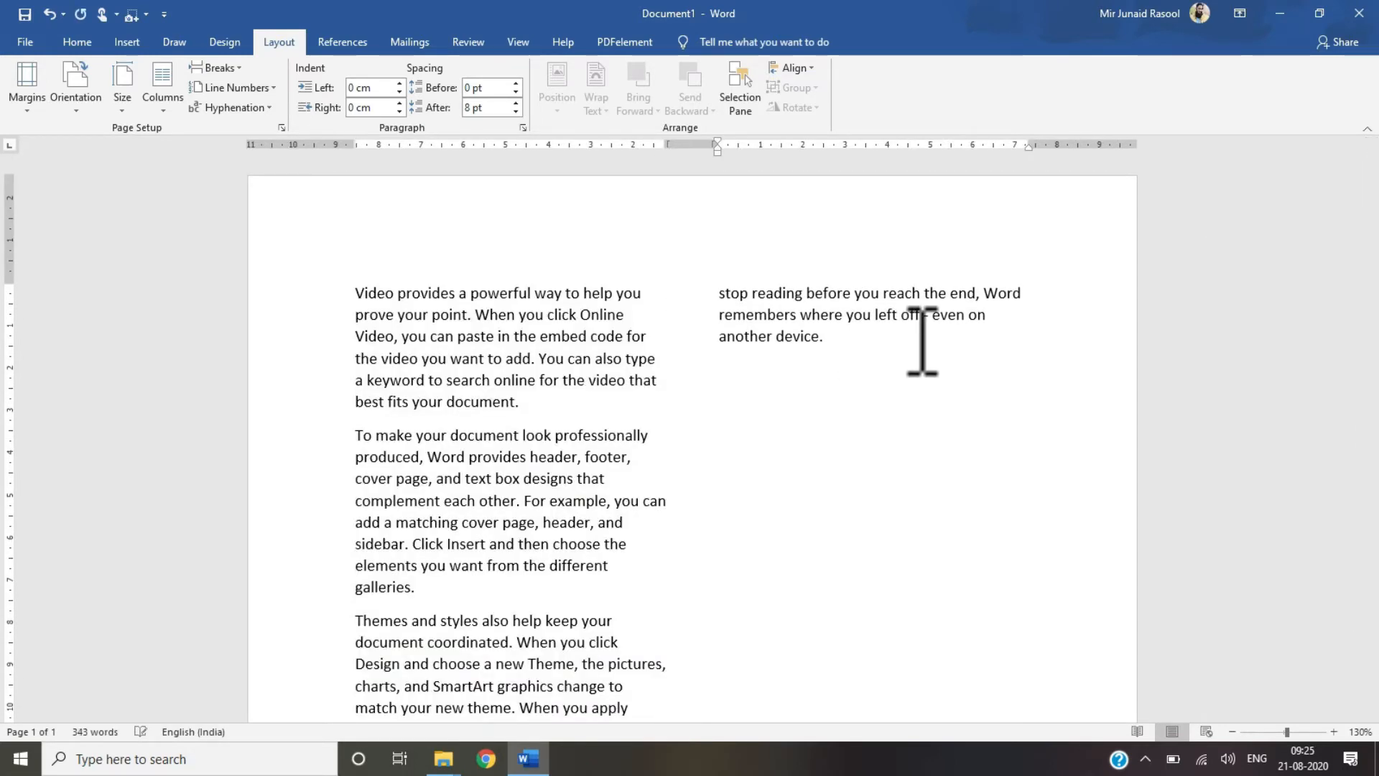
{"action": "key", "text": "ctrl+v"}
Step: Change the layout to three columns
{"action": "left_click_drag", "start_coordinate": [1372, 421], "coordinate": [1372, 207]}
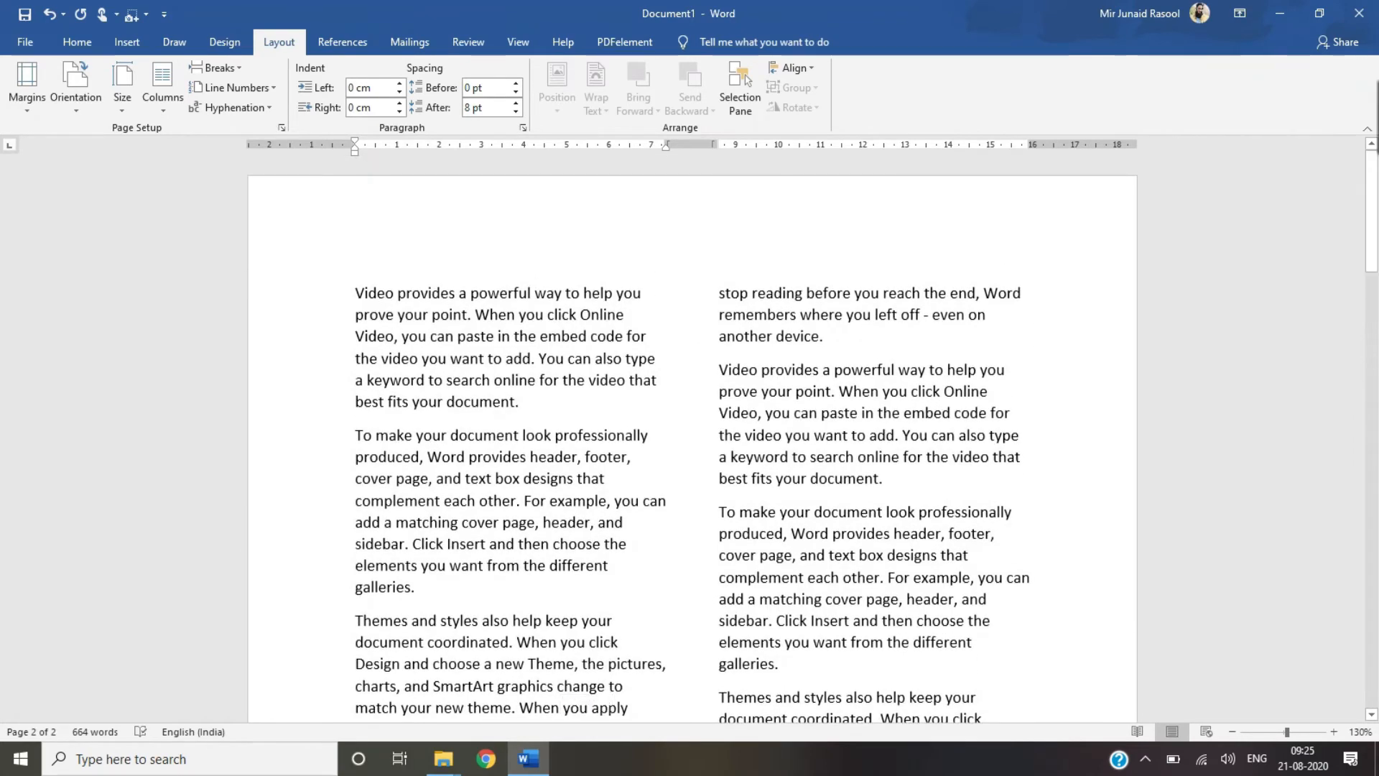
{"action": "left_click", "coordinate": [162, 97]}
{"action": "left_click", "coordinate": [184, 228]}
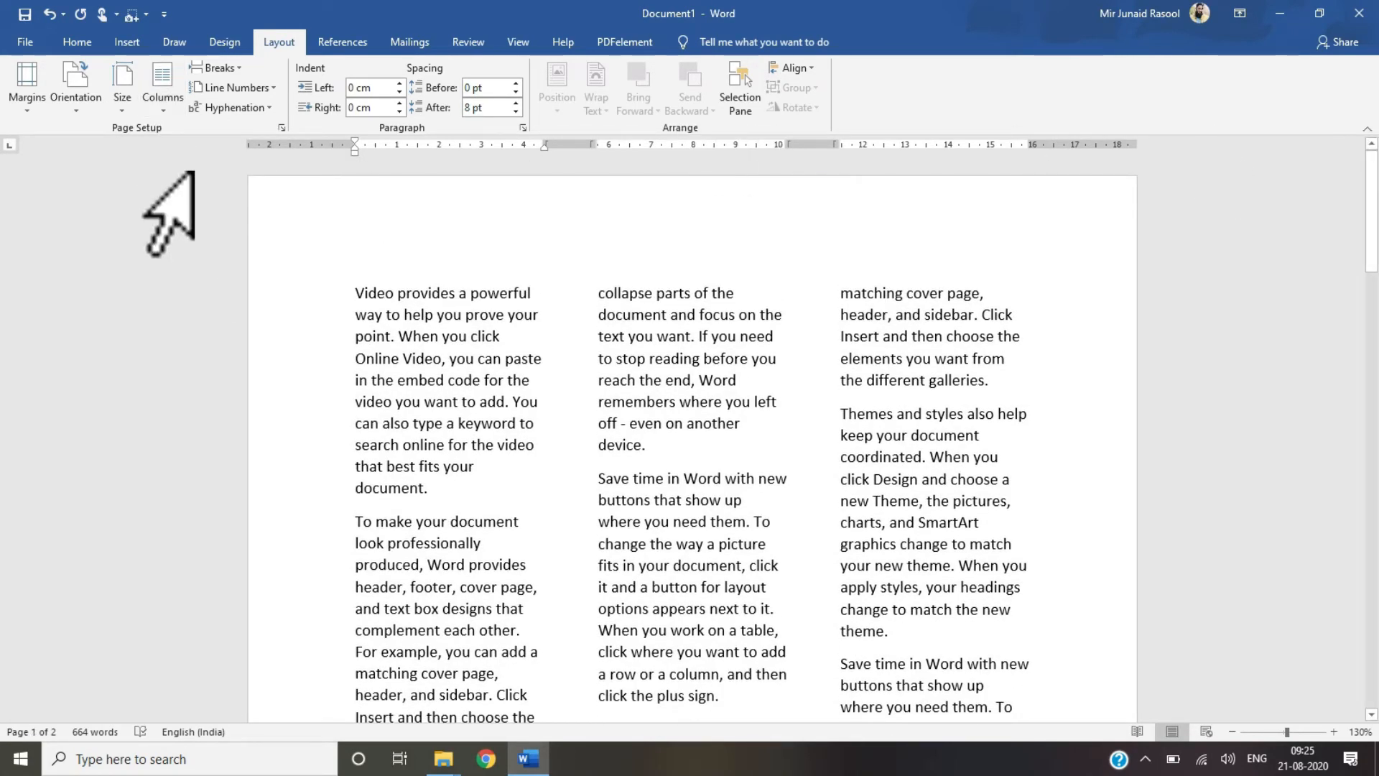
Step: Change the column layout to the Left preset
{"action": "left_click", "coordinate": [163, 100]}
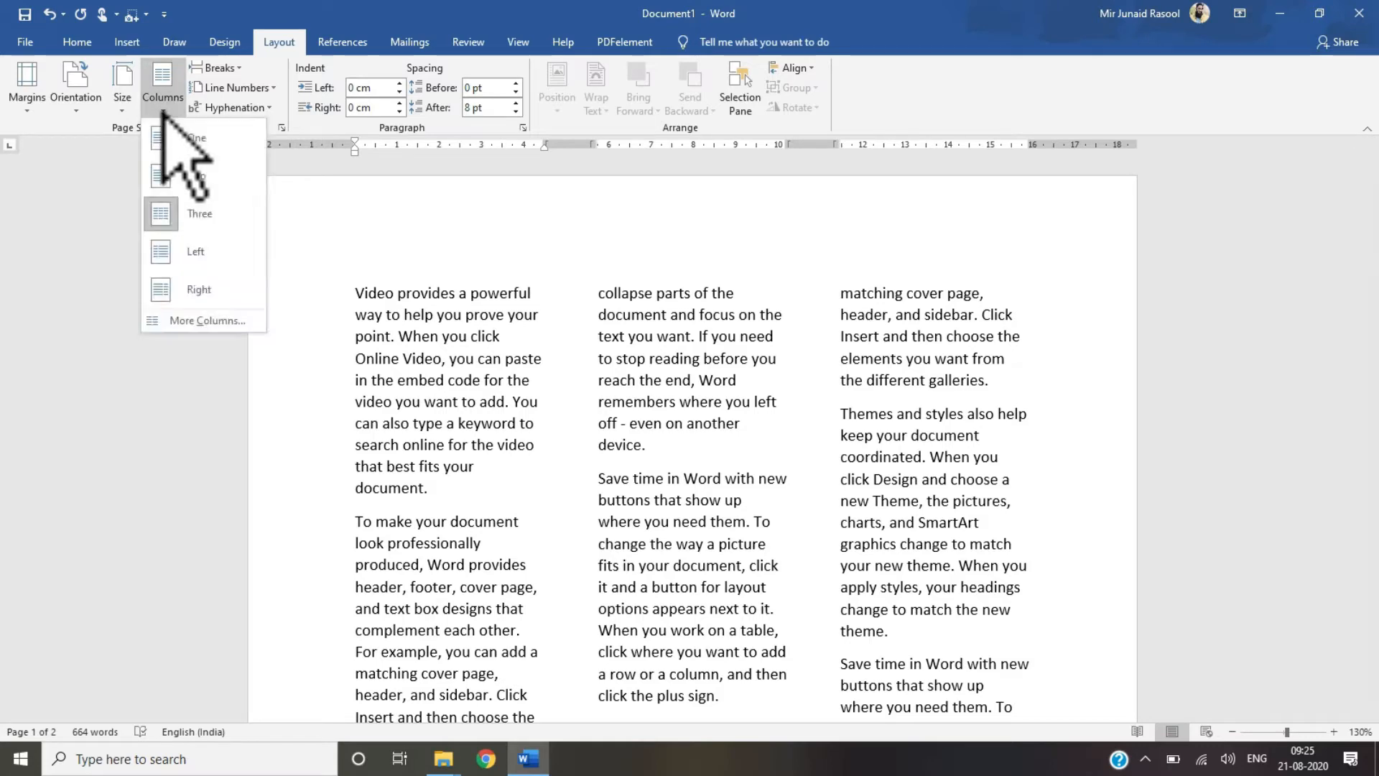
{"action": "left_click", "coordinate": [184, 252]}
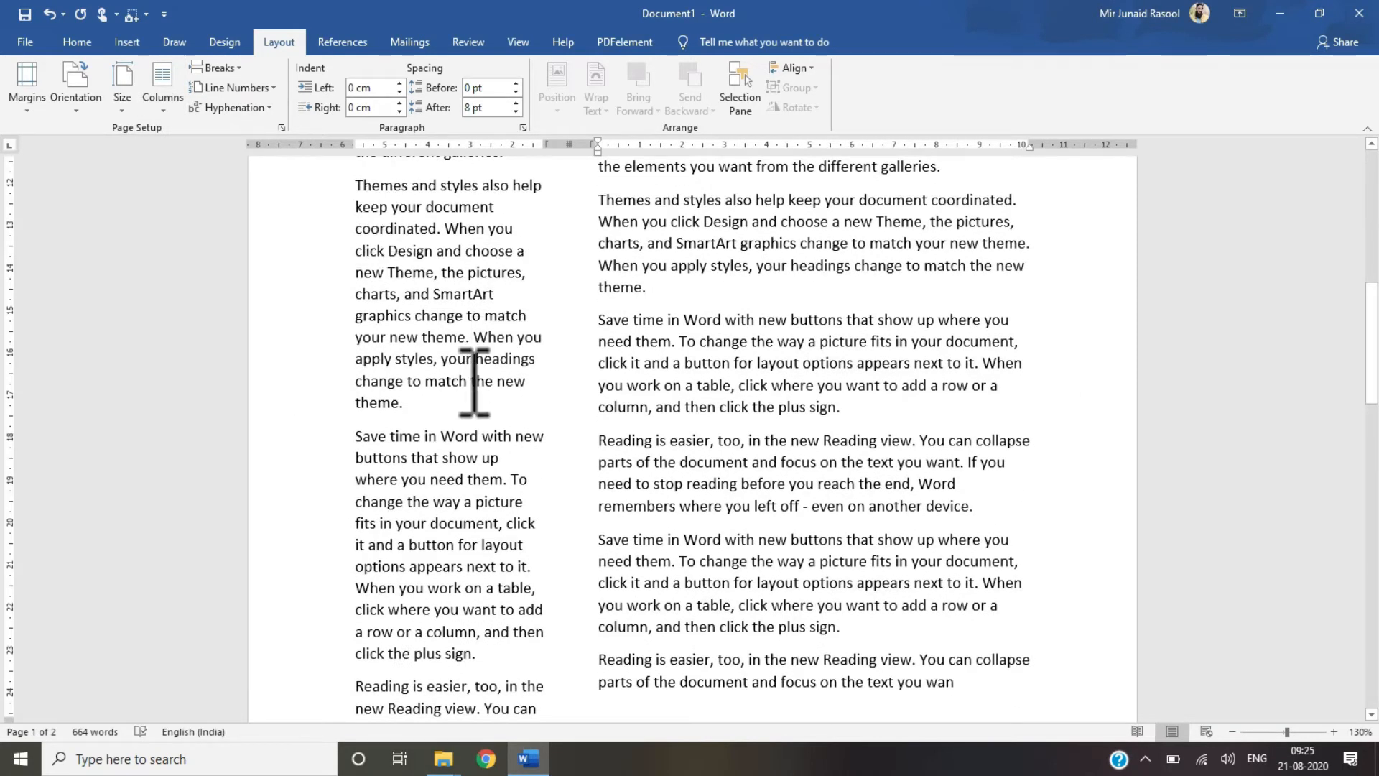
Step: Change the column layout to the Right preset
{"action": "left_click", "coordinate": [163, 97]}
{"action": "left_click", "coordinate": [181, 288]}
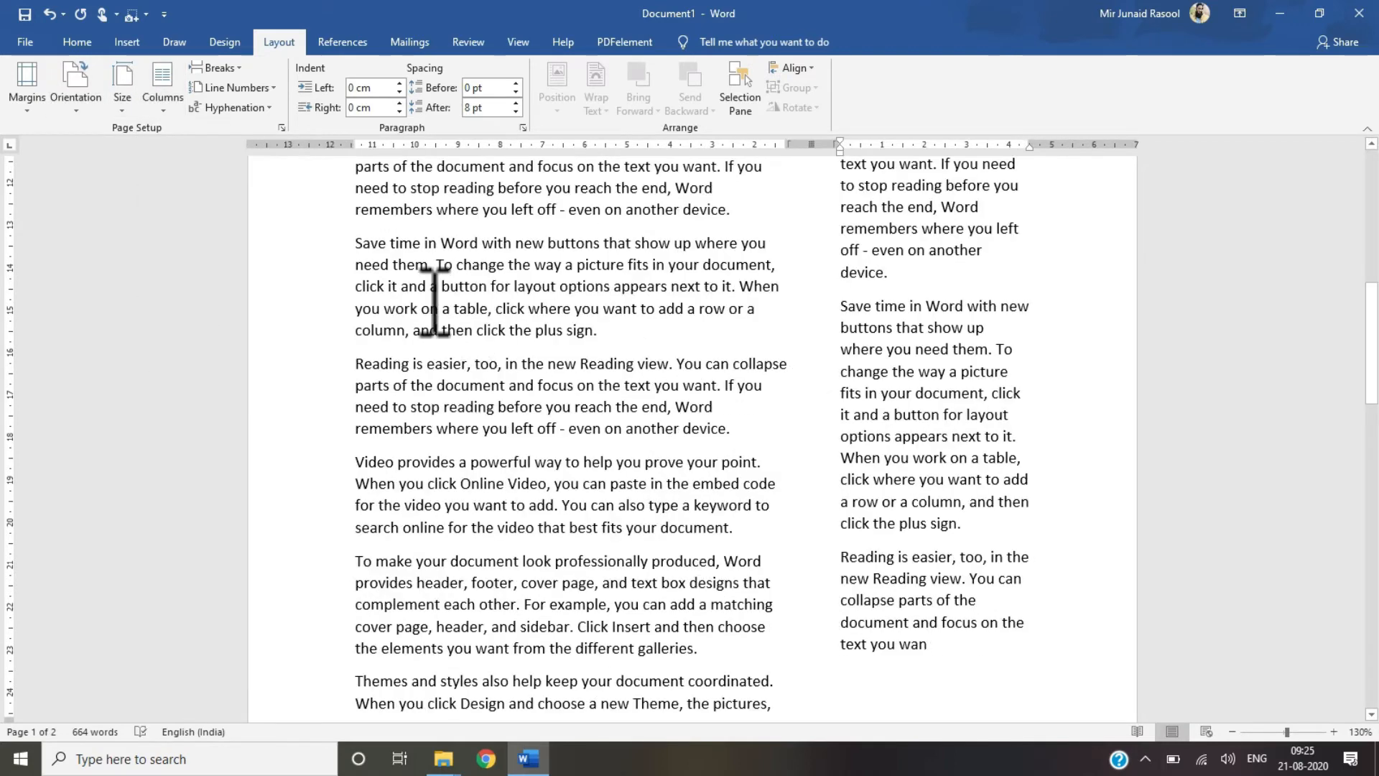
Step: Return the text to a single column
{"action": "left_click", "coordinate": [167, 109]}
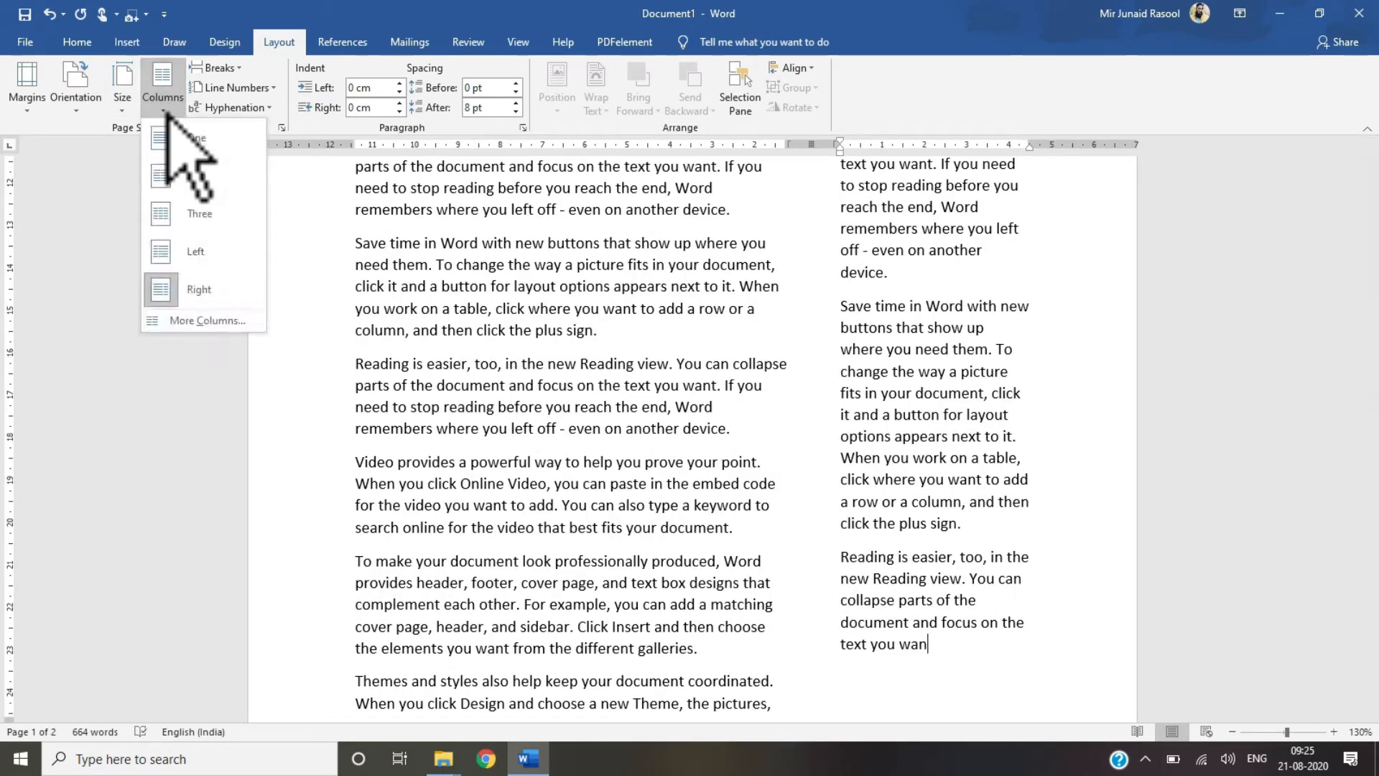
{"action": "left_click", "coordinate": [195, 138]}
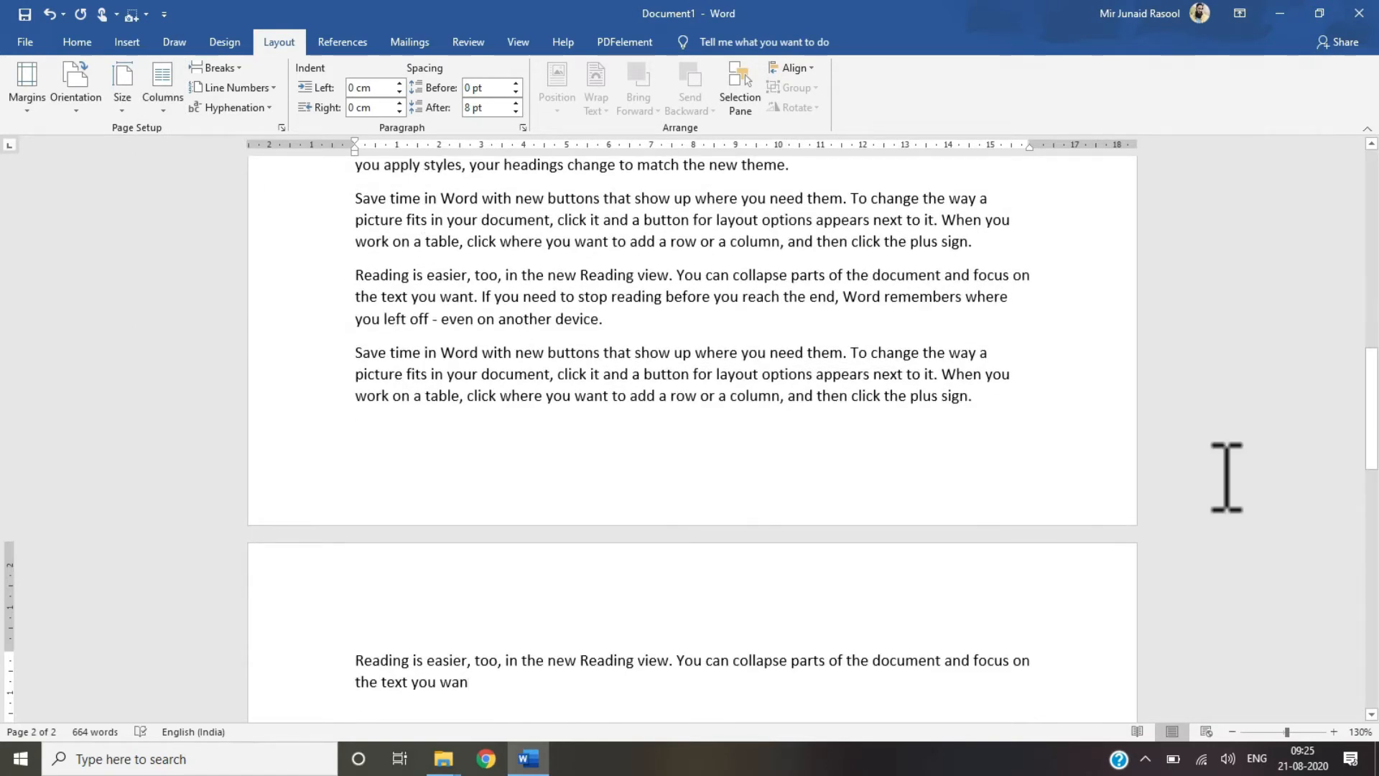
Step: Examine the page and section break options and the Insert tab's page break command
{"action": "left_click_drag", "start_coordinate": [1377, 384], "coordinate": [1377, 157]}
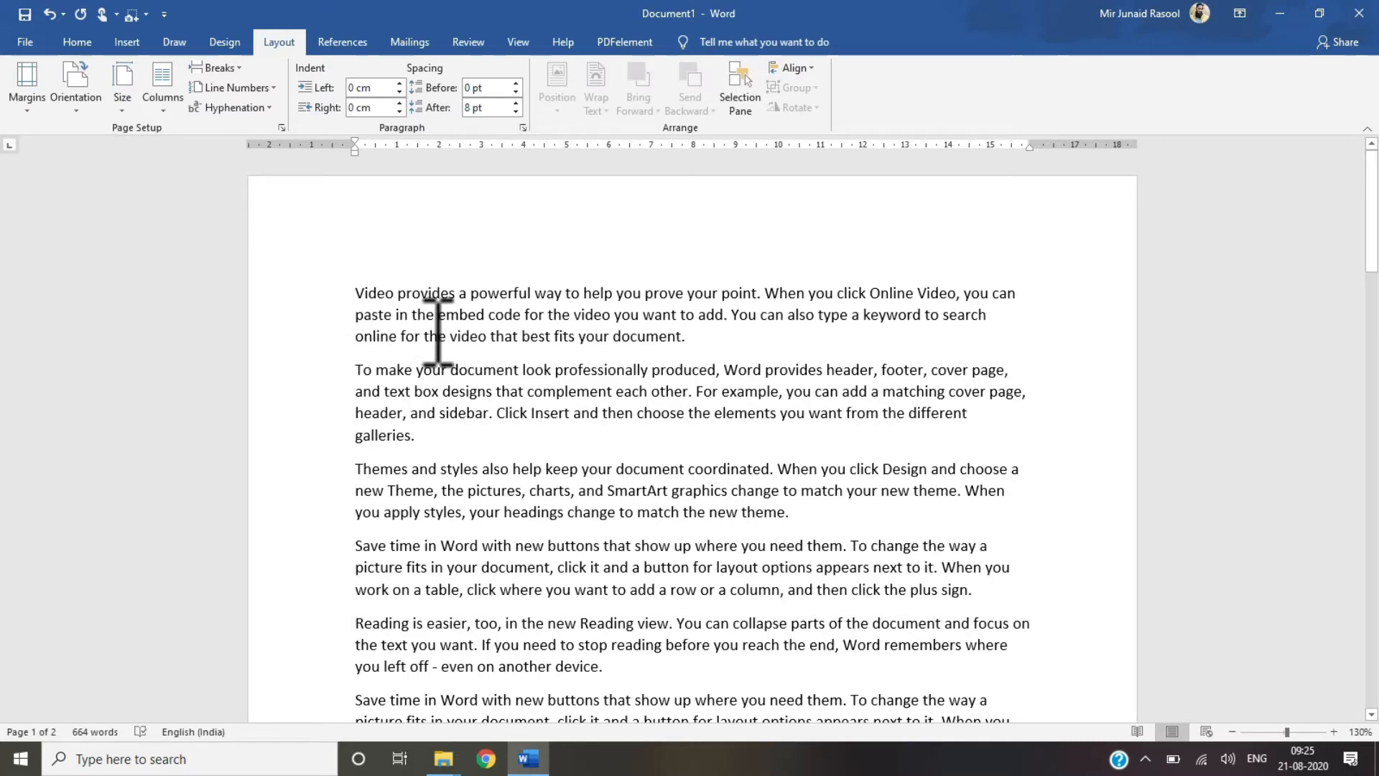
{"action": "left_click", "coordinate": [233, 74]}
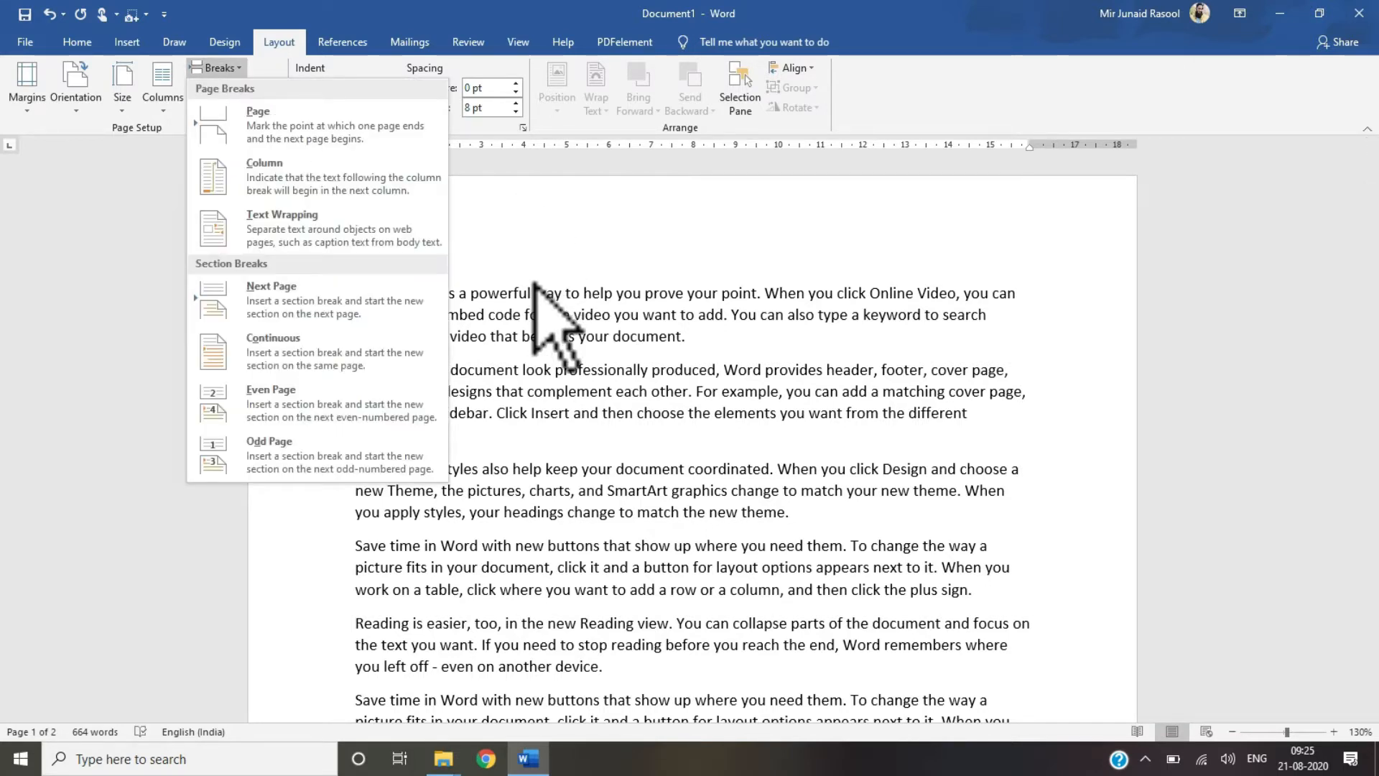
{"action": "left_click", "coordinate": [535, 343]}
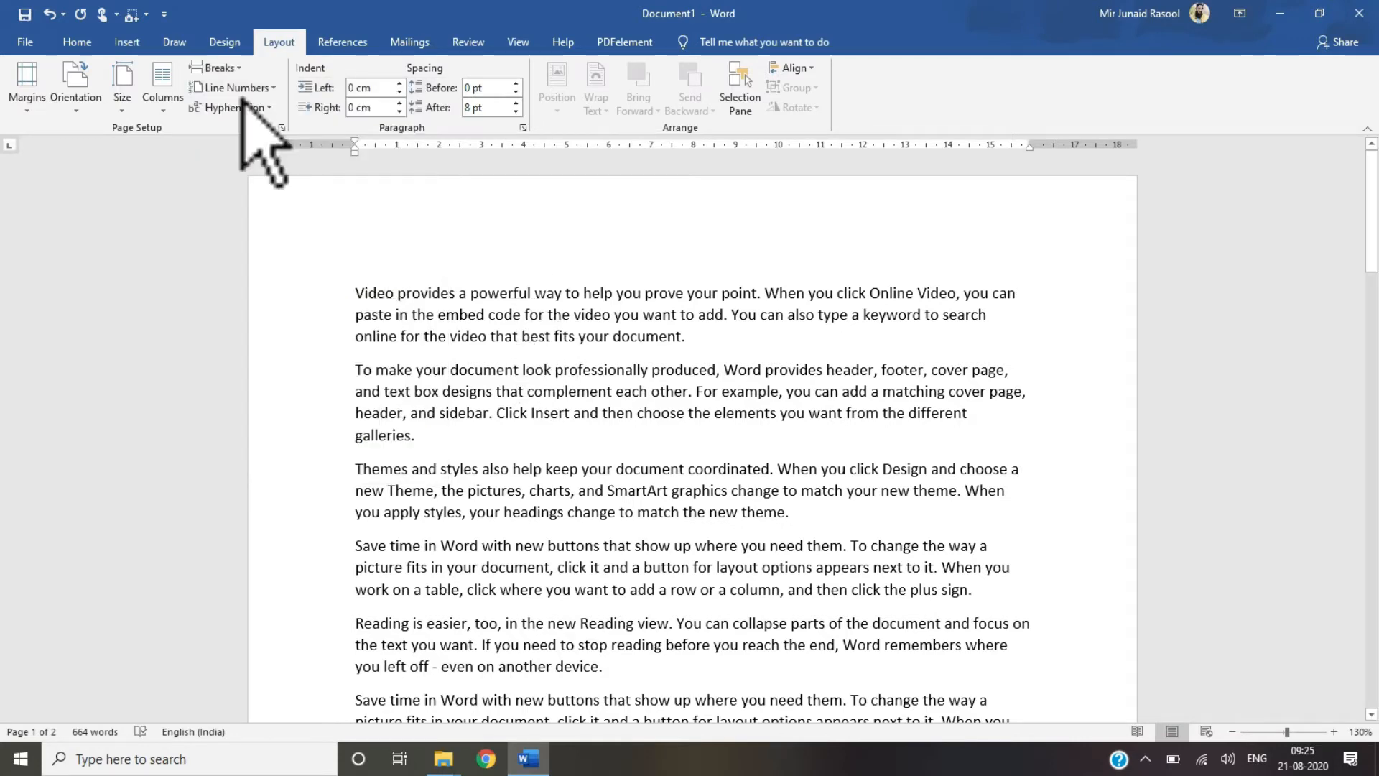
{"action": "left_click", "coordinate": [130, 43]}
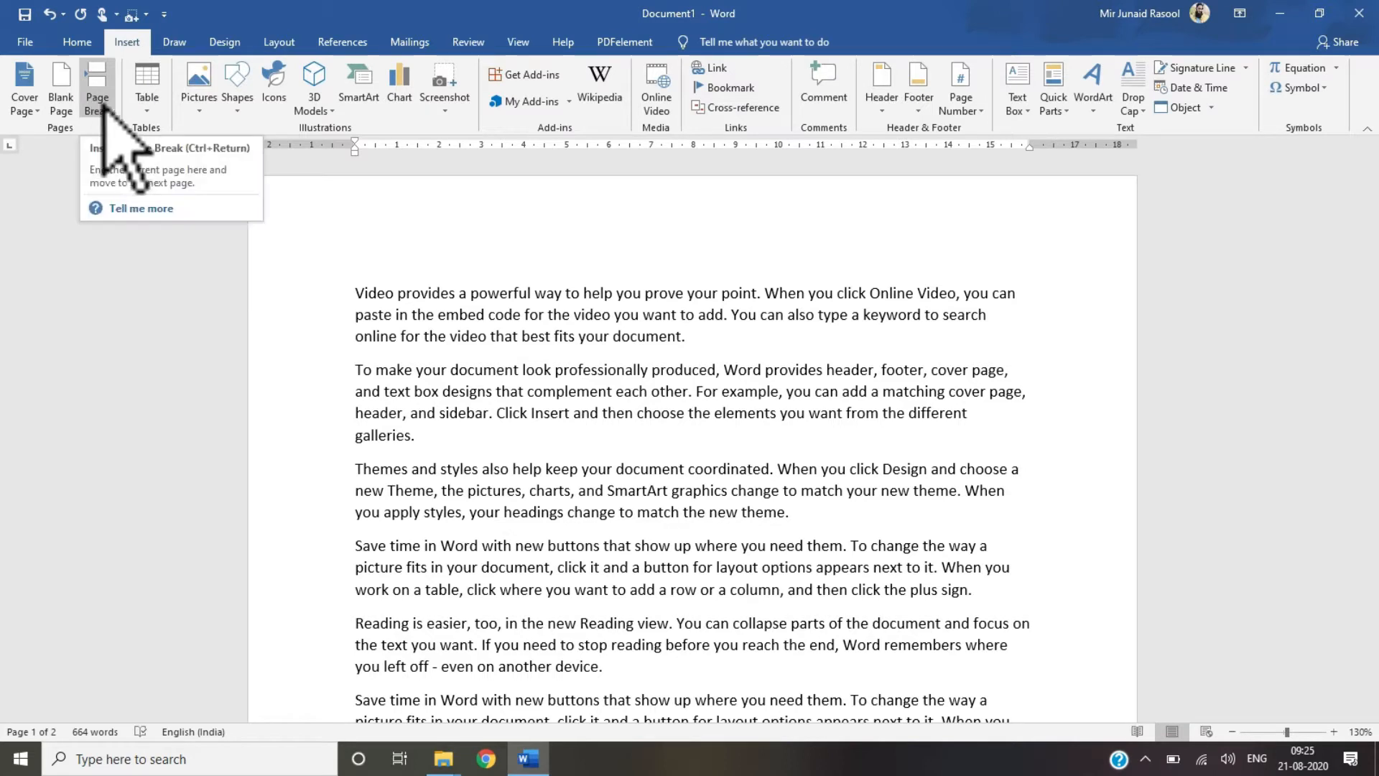
{"action": "left_click", "coordinate": [279, 41]}
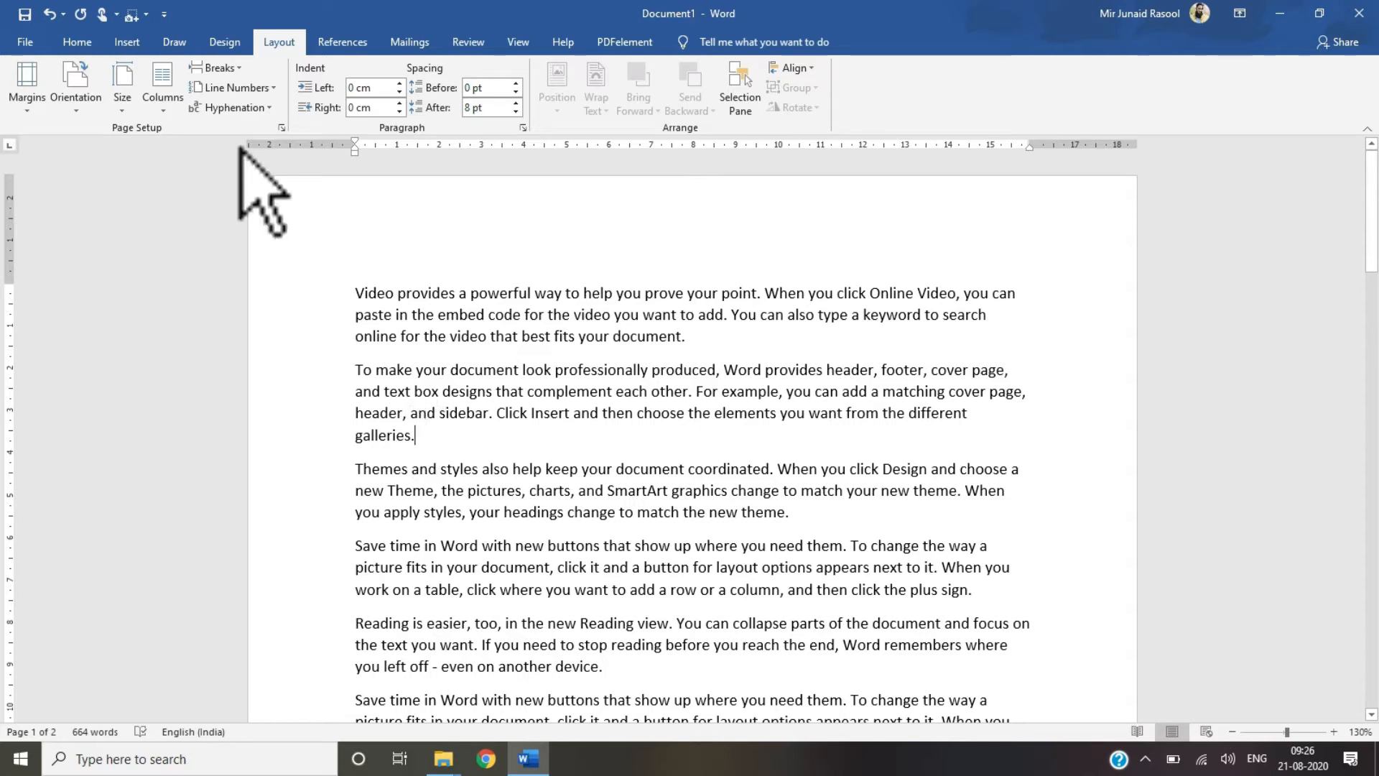
Step: Switch the text to two columns and place the cursor at the end of the second paragraph
{"action": "left_click", "coordinate": [240, 69]}
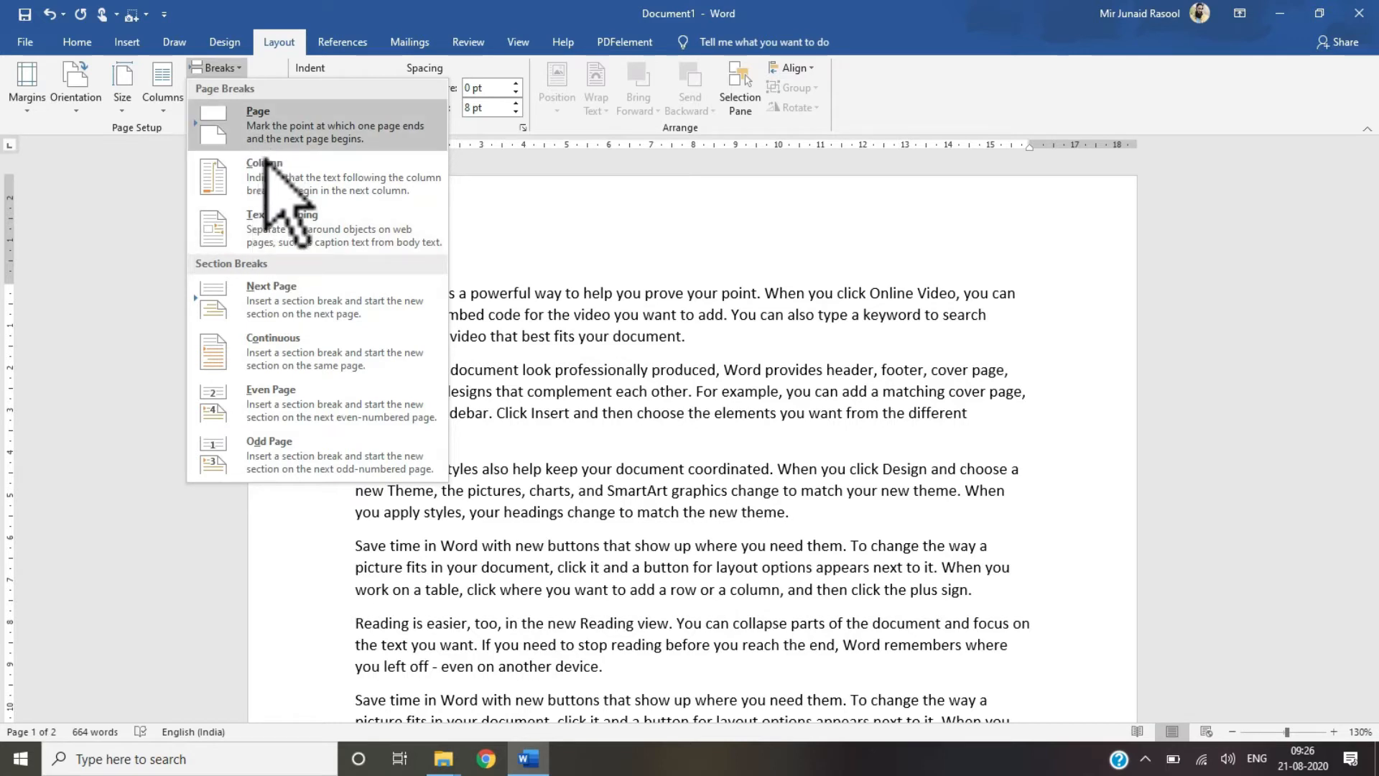
{"action": "left_click", "coordinate": [543, 340]}
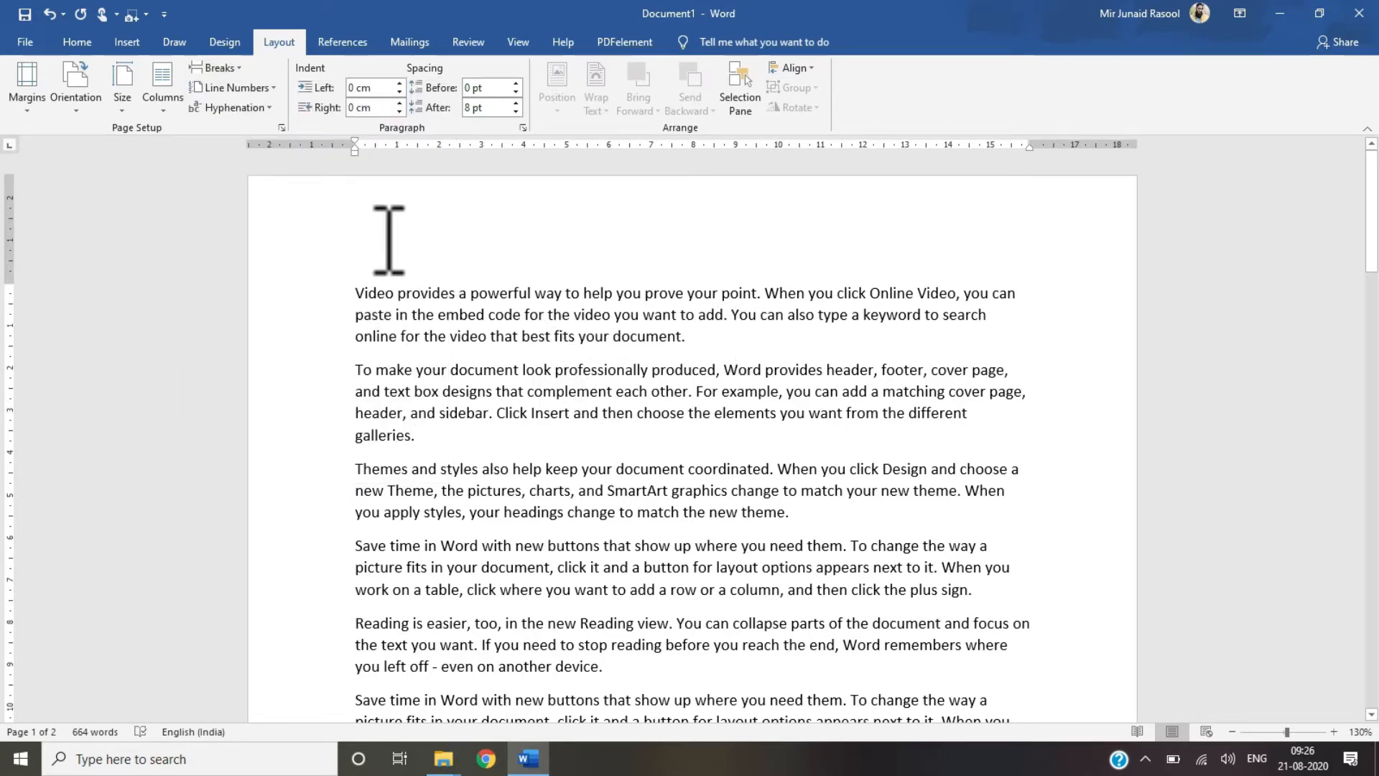
{"action": "left_click", "coordinate": [164, 101]}
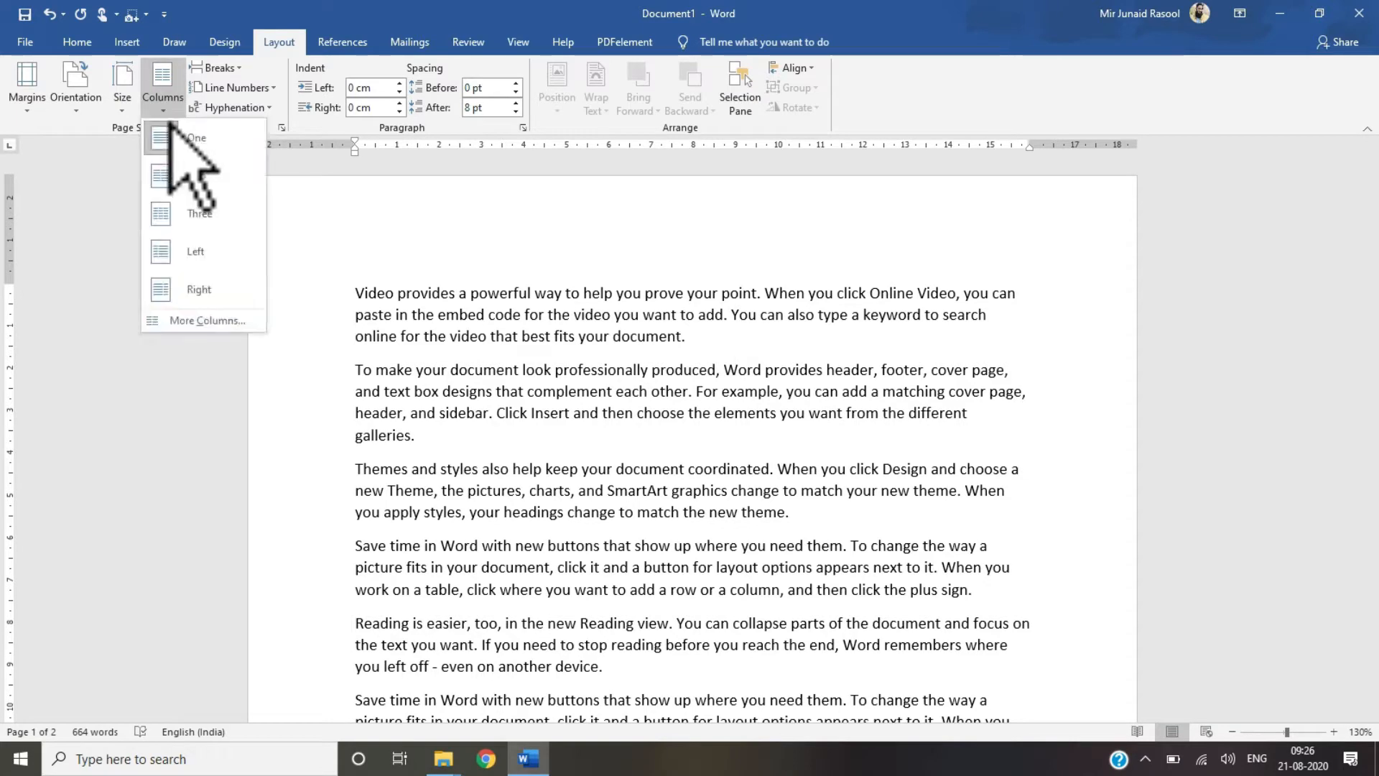
{"action": "left_click", "coordinate": [173, 167]}
{"action": "left_click", "coordinate": [420, 589]}
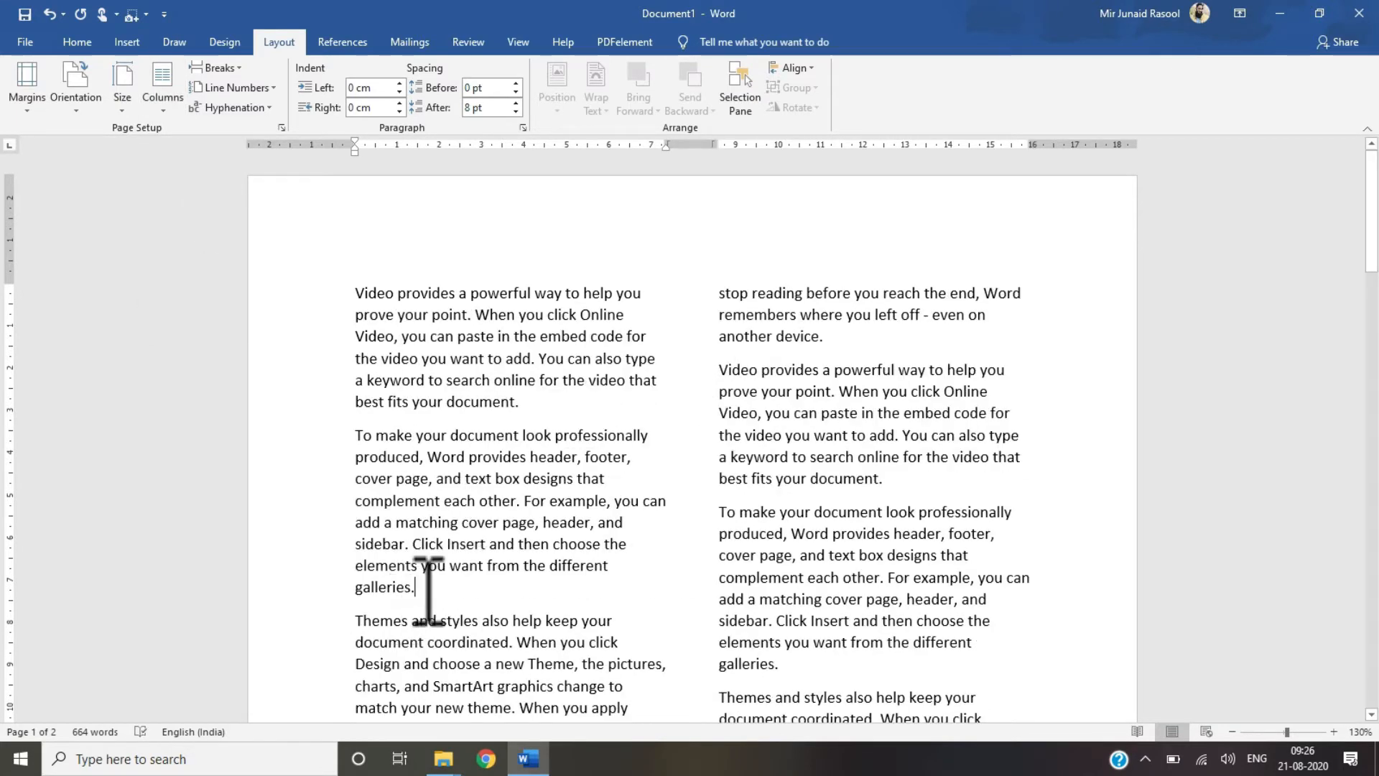
Step: Insert a column break after the second paragraph and undo it
{"action": "left_click", "coordinate": [215, 67]}
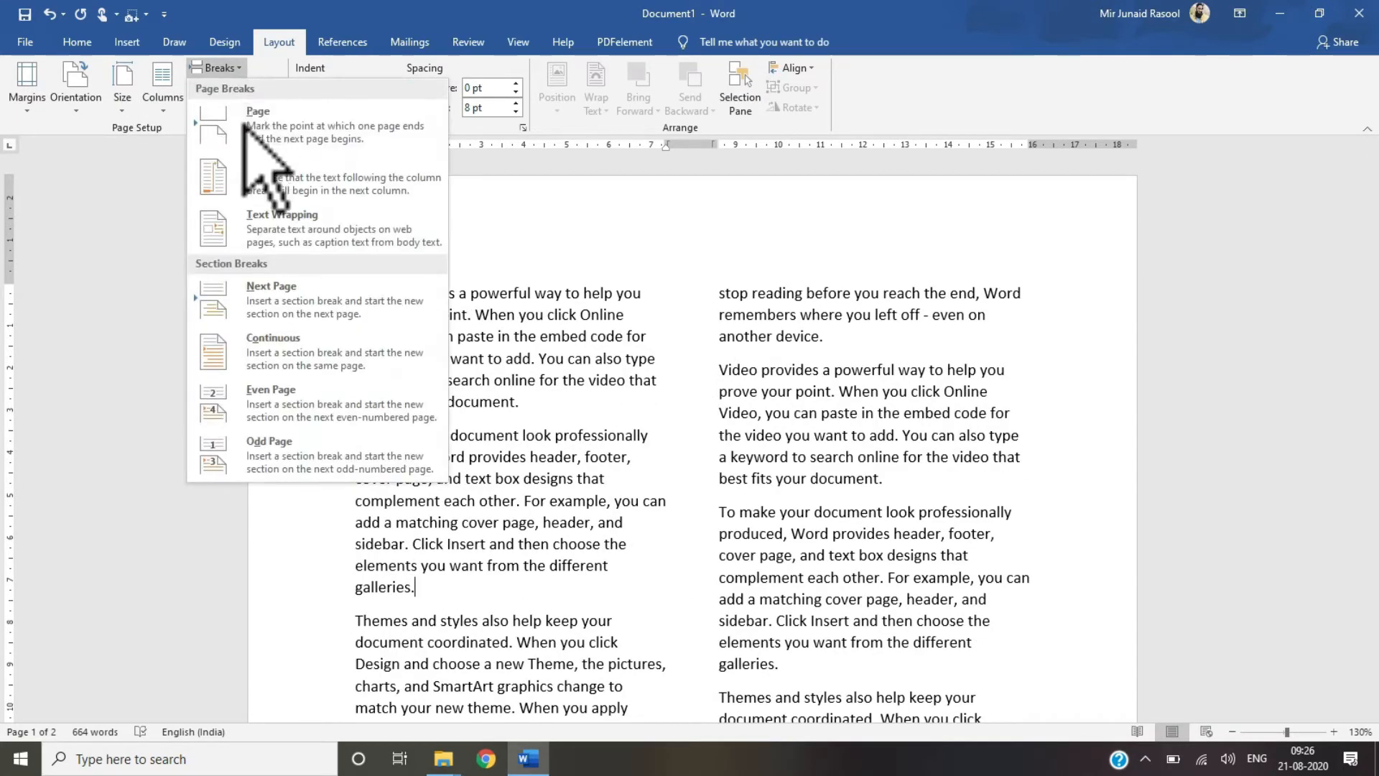
{"action": "left_click", "coordinate": [246, 185]}
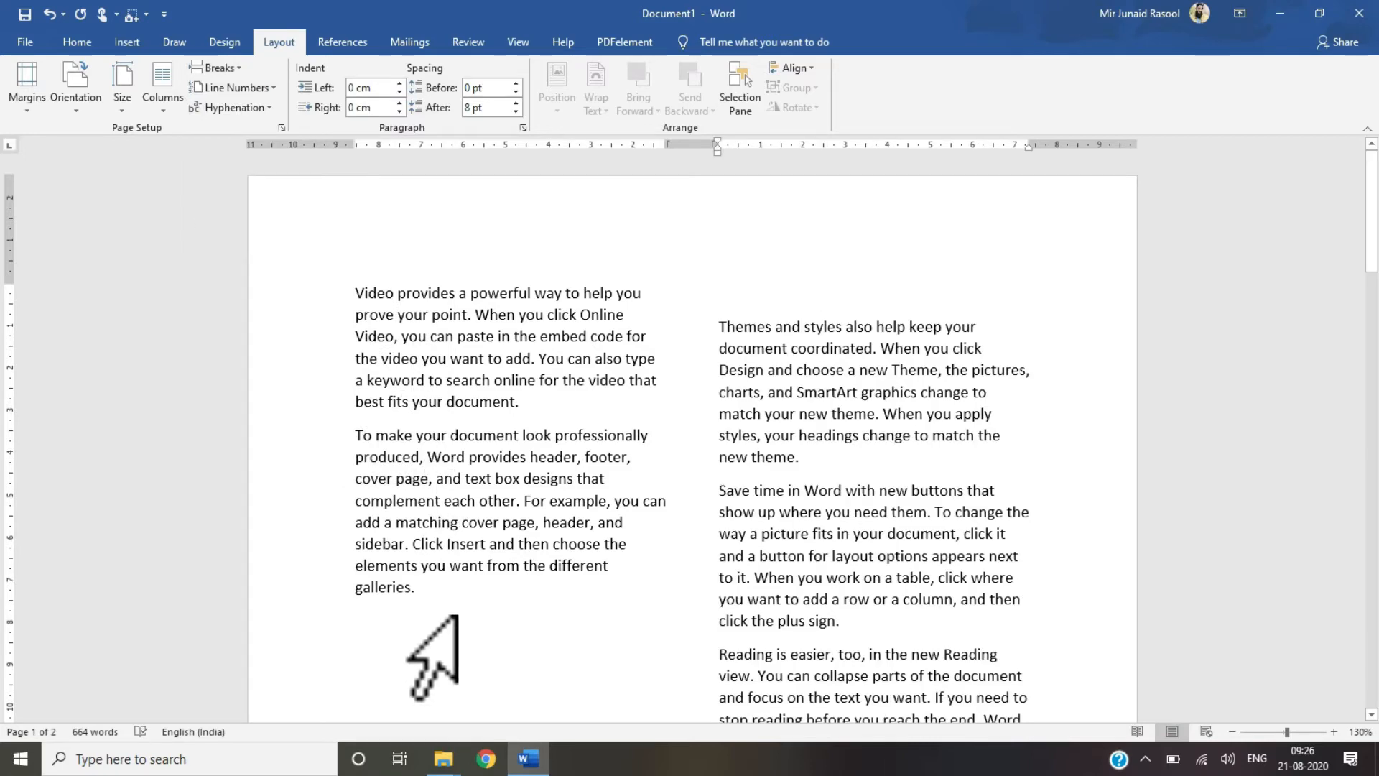
{"action": "key", "text": "ctrl+z"}
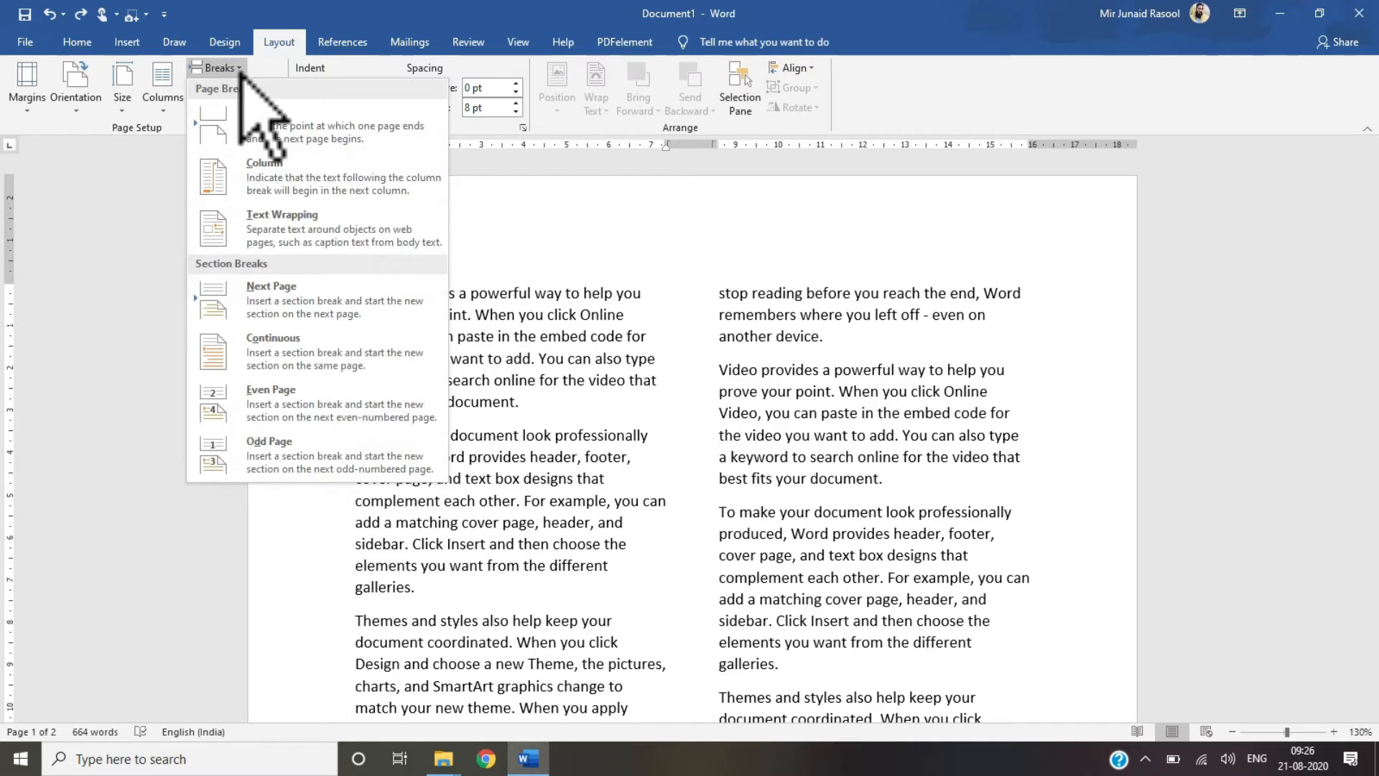
Step: Insert a Next Page section break at the cursor and undo it
{"action": "left_click", "coordinate": [258, 306]}
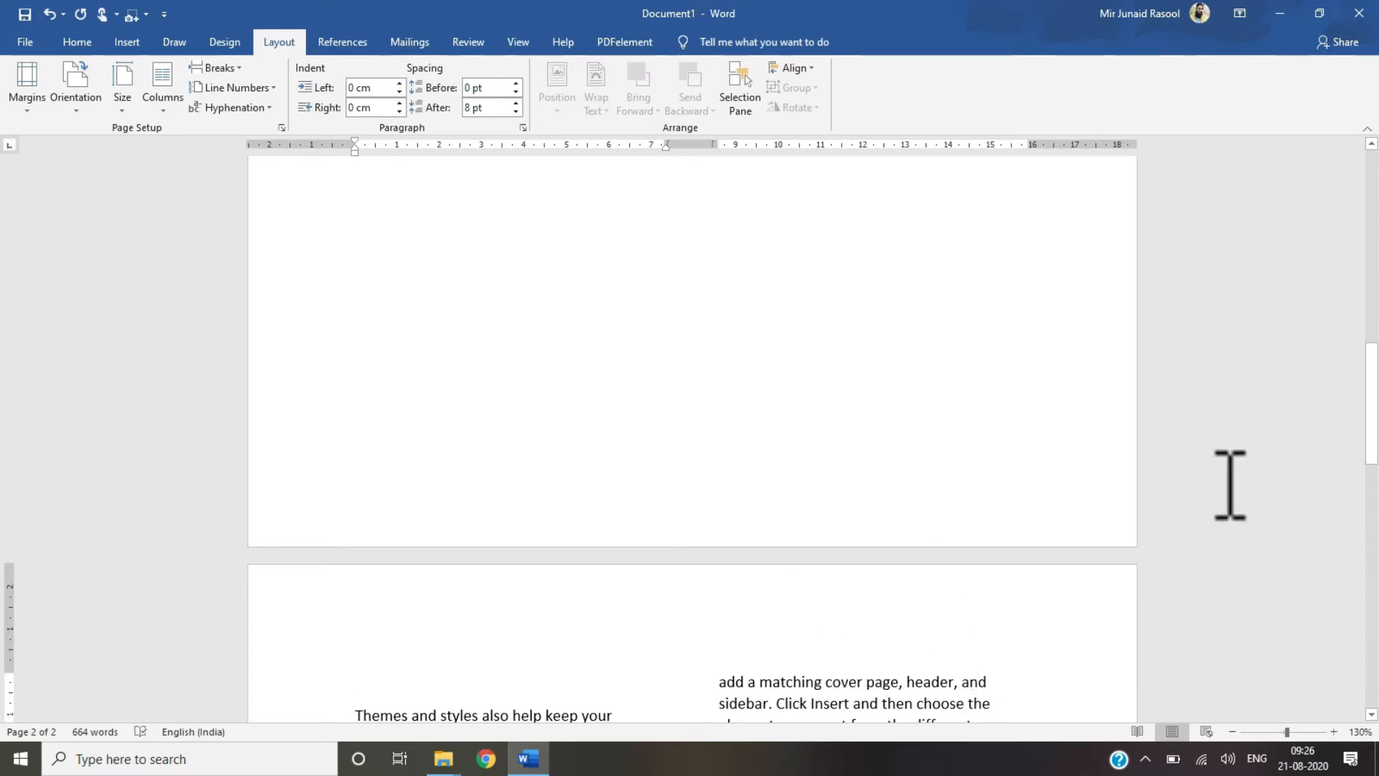
{"action": "left_click_drag", "start_coordinate": [1372, 402], "coordinate": [1377, 178]}
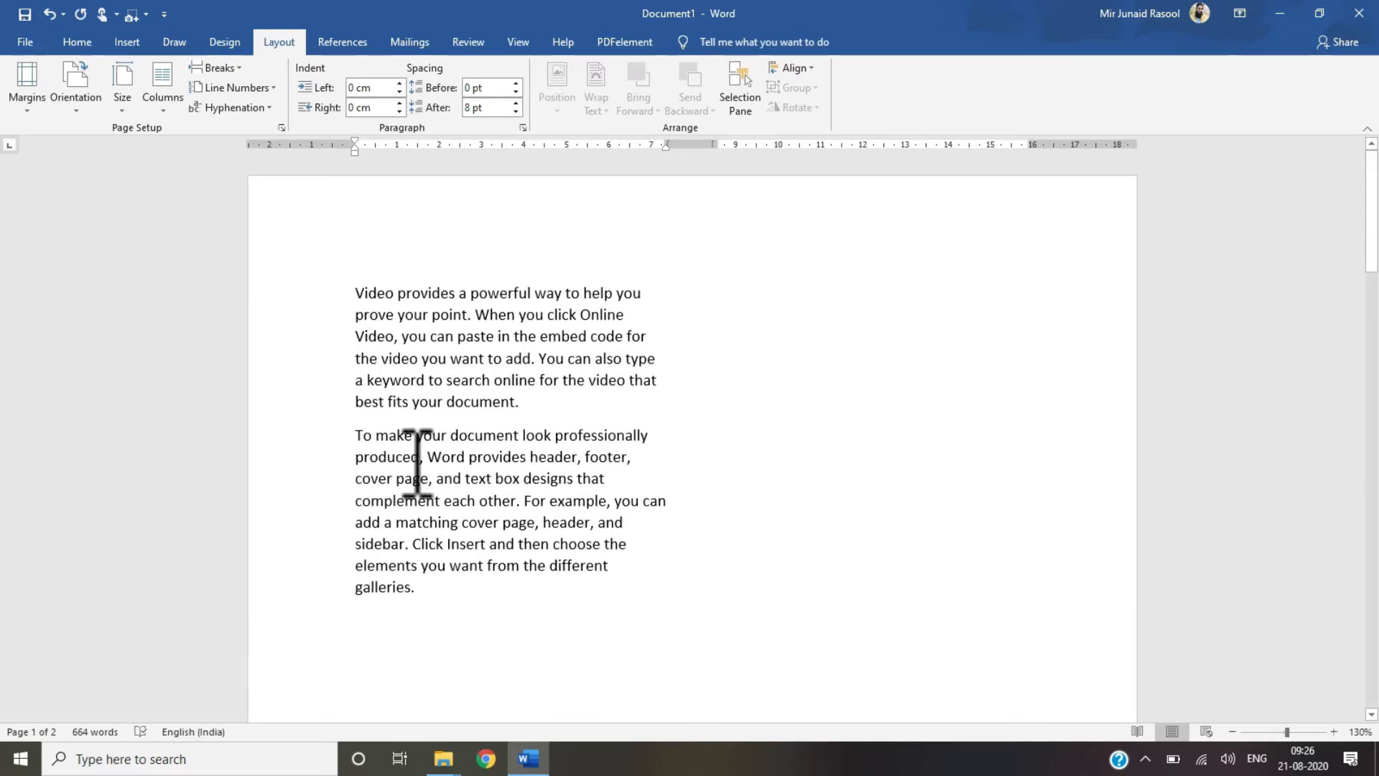
{"action": "key", "text": "ctrl+z"}
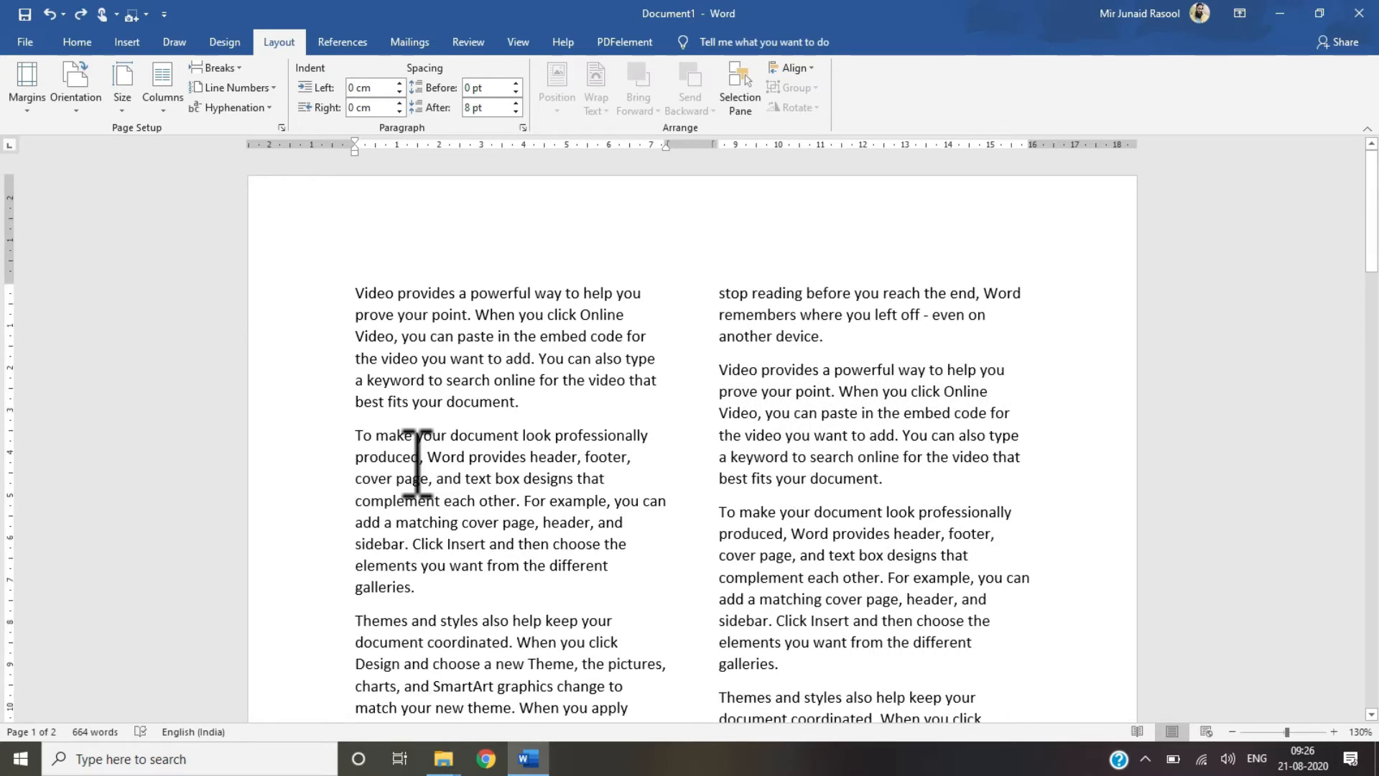
Step: Insert a page break after the second paragraph and start a new line below it
{"action": "left_click", "coordinate": [241, 71]}
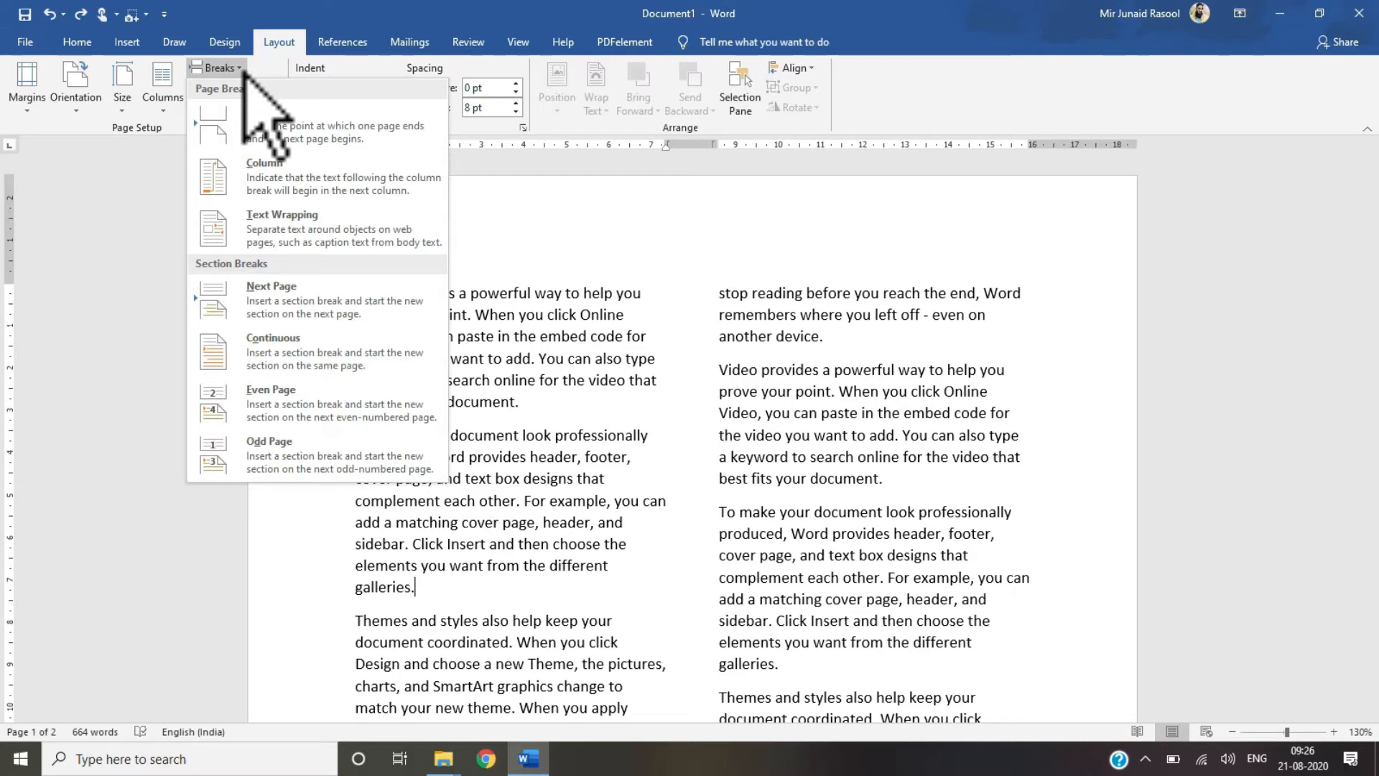
{"action": "left_click", "coordinate": [253, 126]}
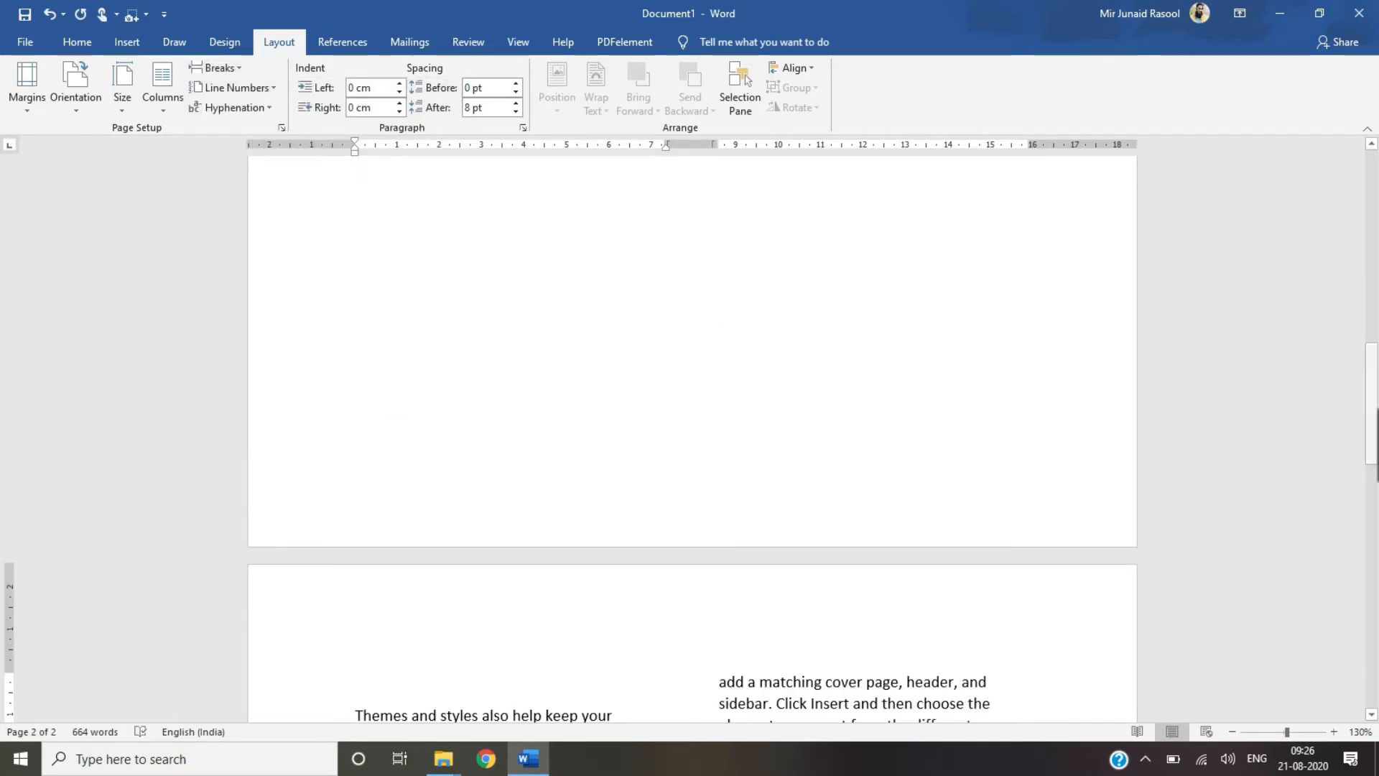
{"action": "left_click_drag", "start_coordinate": [1371, 404], "coordinate": [1371, 288]}
{"action": "left_click", "coordinate": [424, 284]}
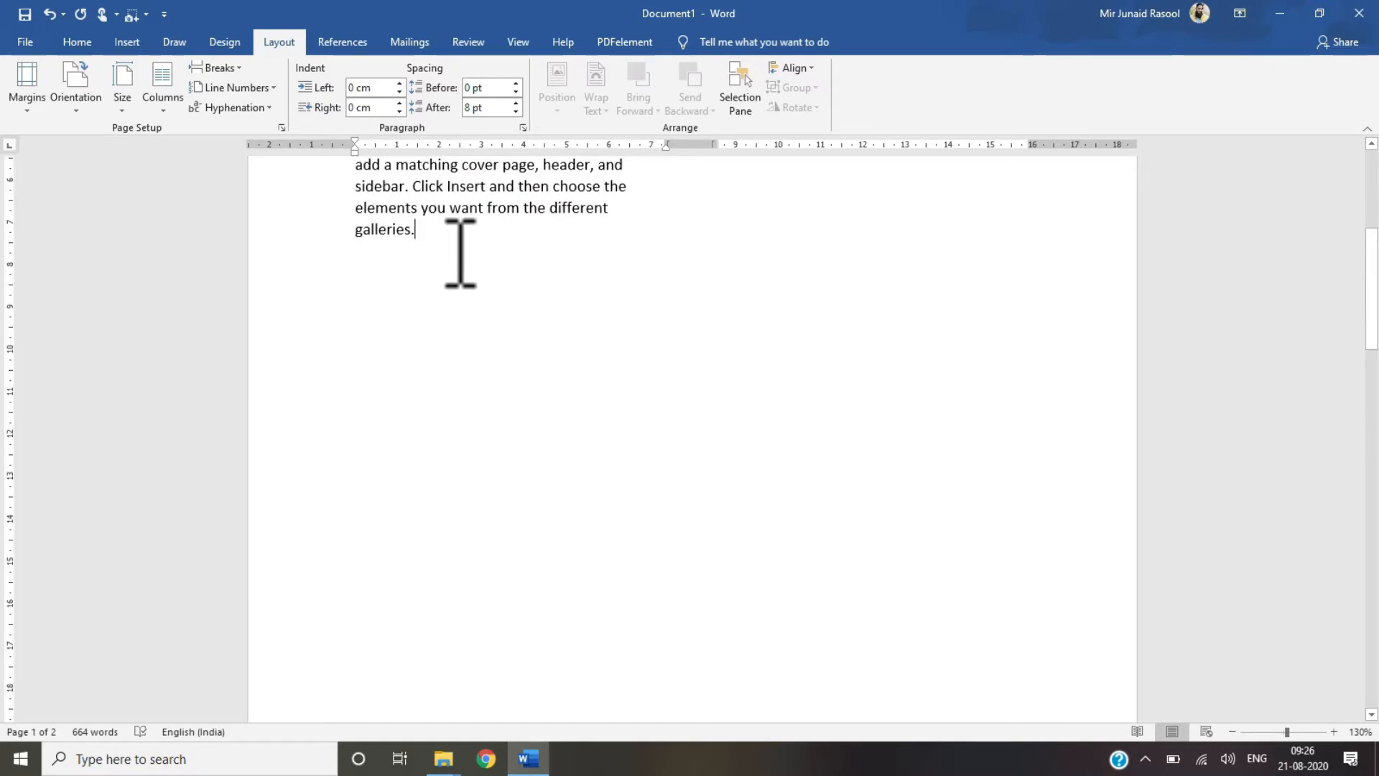
{"action": "type", "text": "jj"}
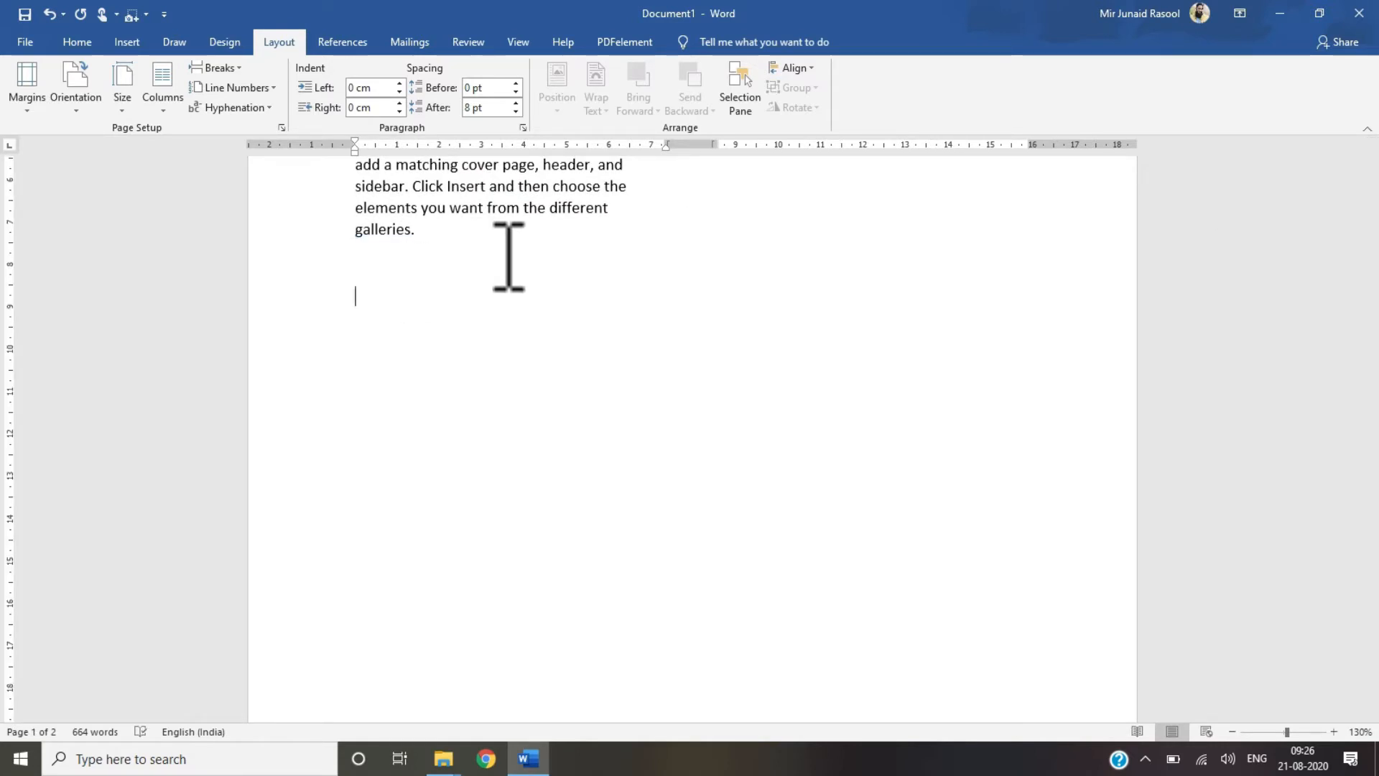
Step: Insert a Next Page section break at the new line, then undo the last two changes
{"action": "left_click", "coordinate": [228, 66]}
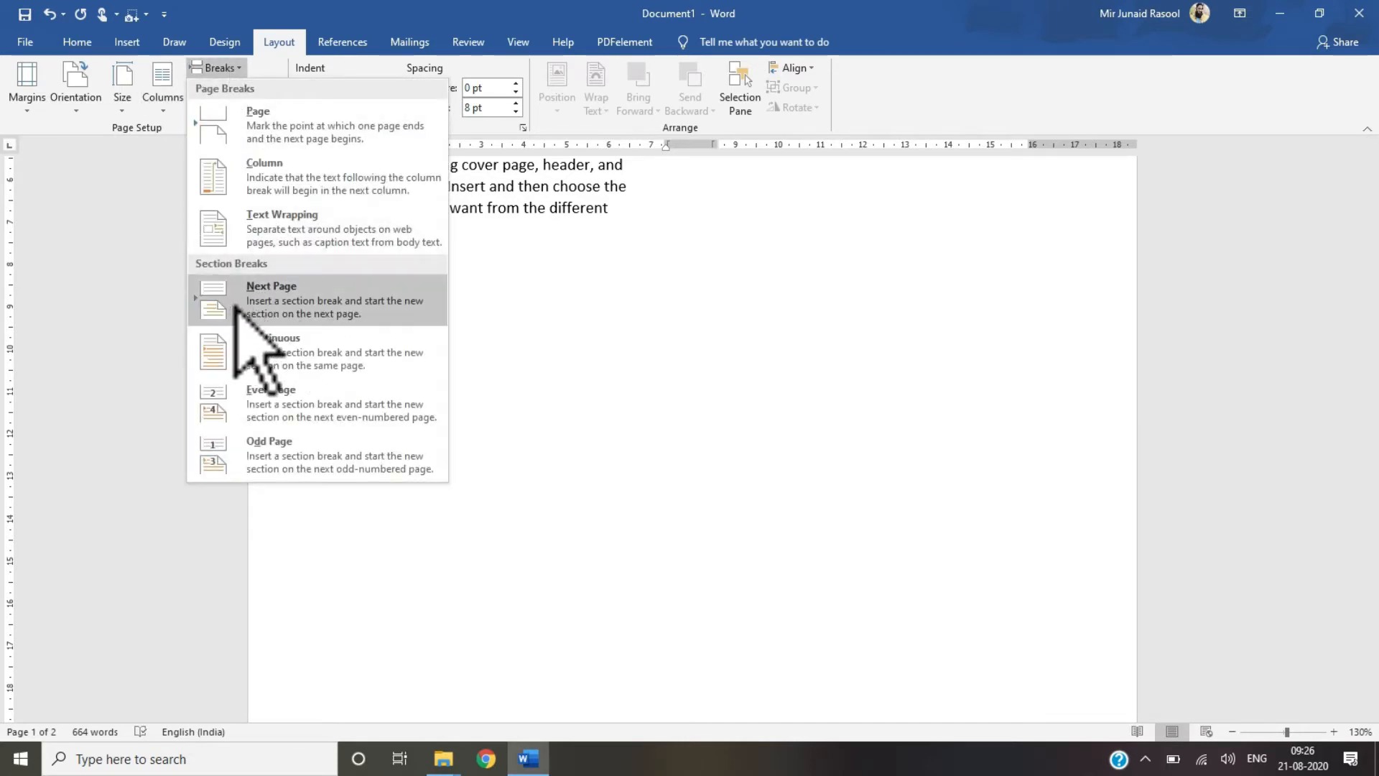
{"action": "left_click", "coordinate": [267, 301]}
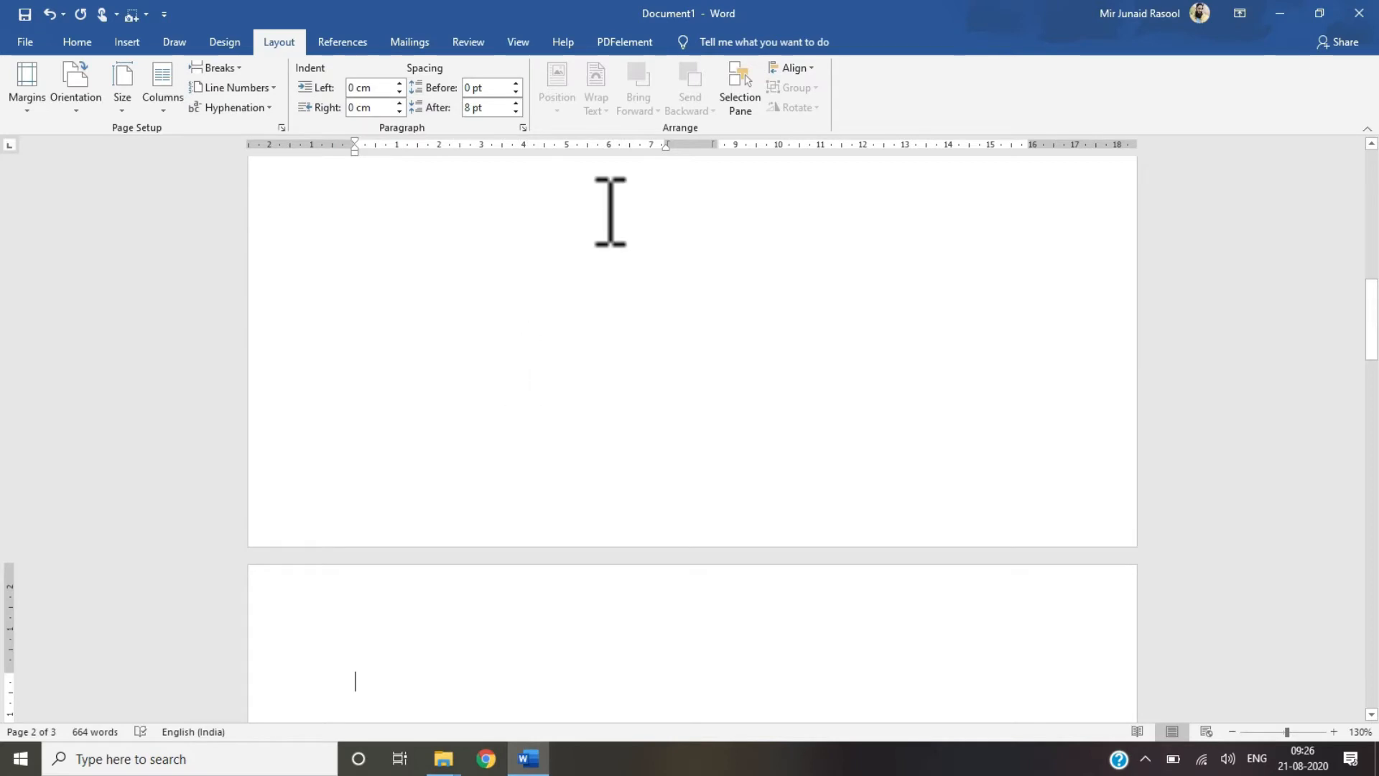
{"action": "scroll", "coordinate": [530, 378], "scroll_direction": "up", "scroll_amount": 10}
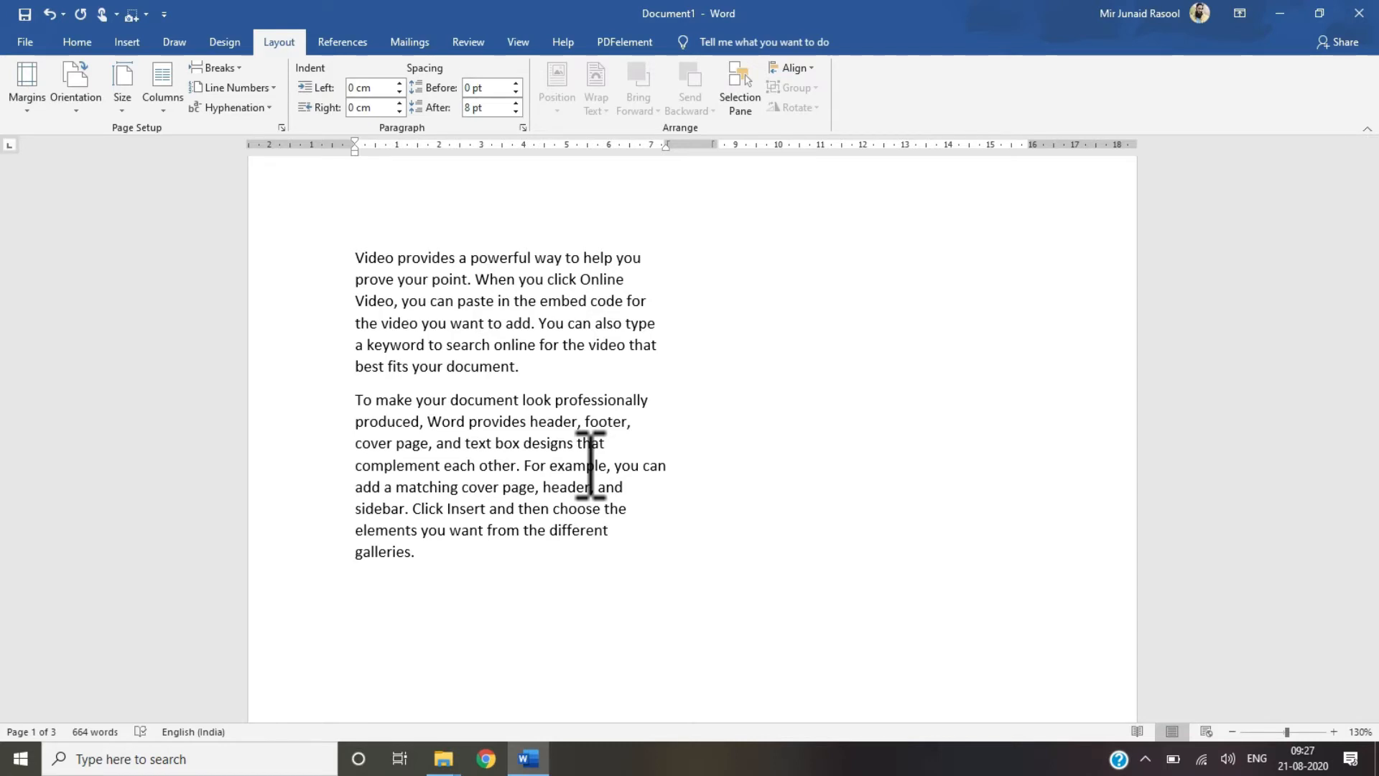
{"action": "left_click", "coordinate": [231, 70]}
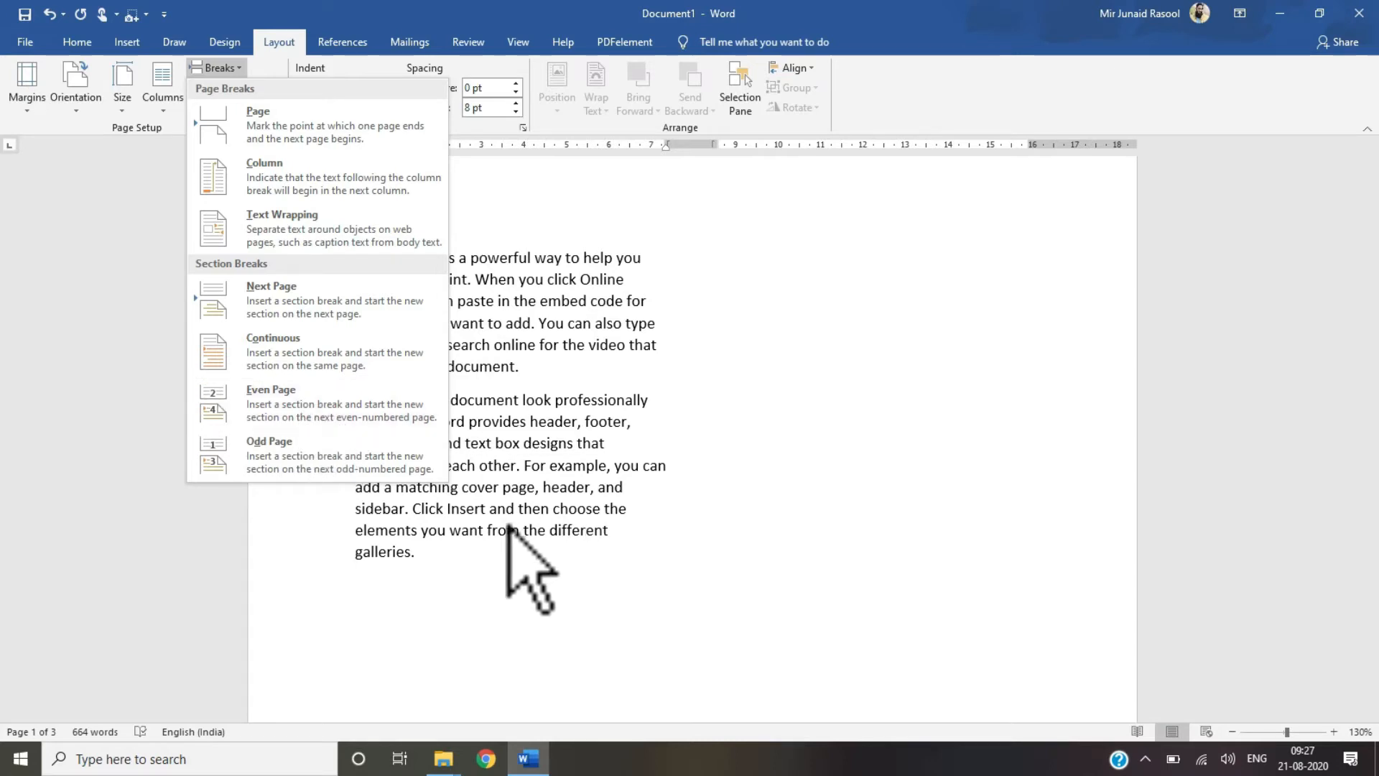
{"action": "left_click", "coordinate": [482, 562]}
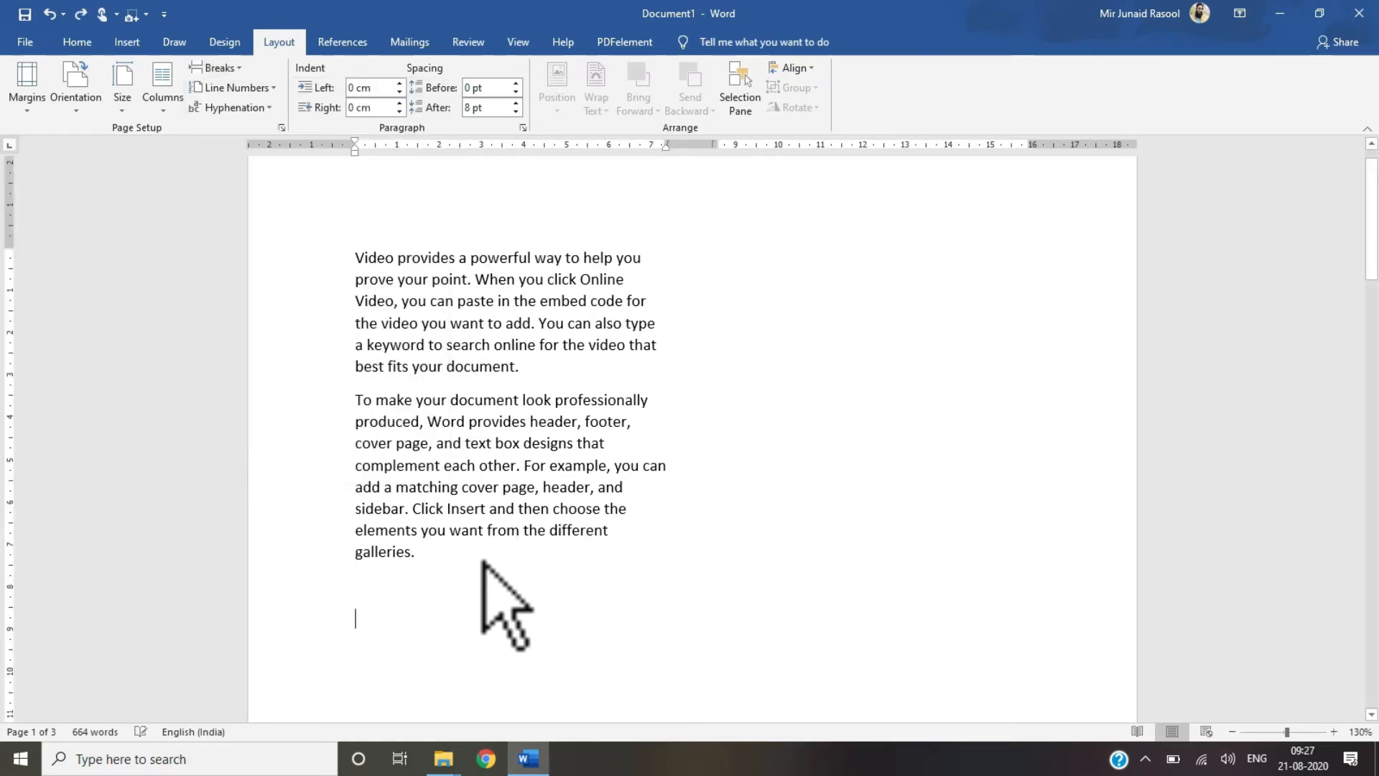
{"action": "key", "text": "ctrl+z"}
{"action": "key", "text": "ctrl+z"}
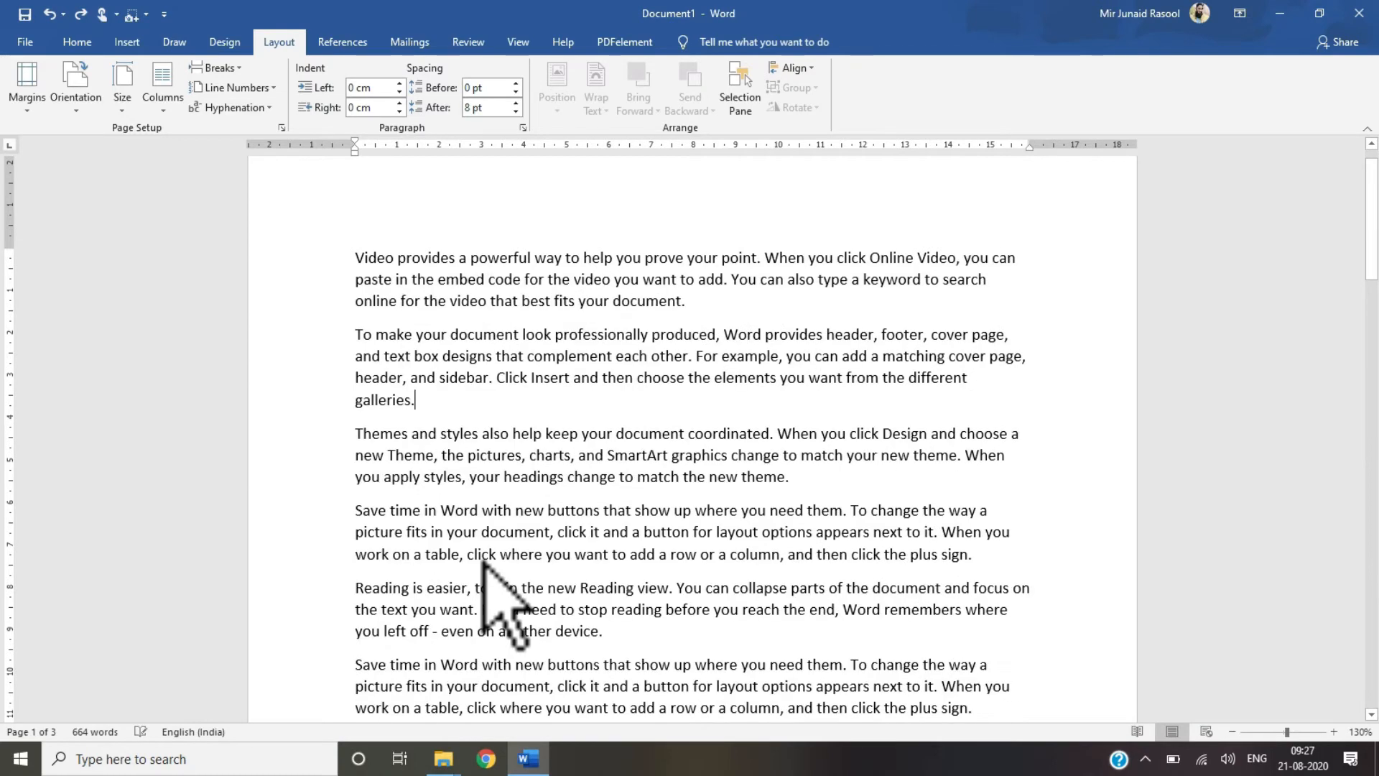
Step: Turn on continuous line numbering for the document
{"action": "left_click", "coordinate": [267, 88]}
{"action": "left_click", "coordinate": [506, 380]}
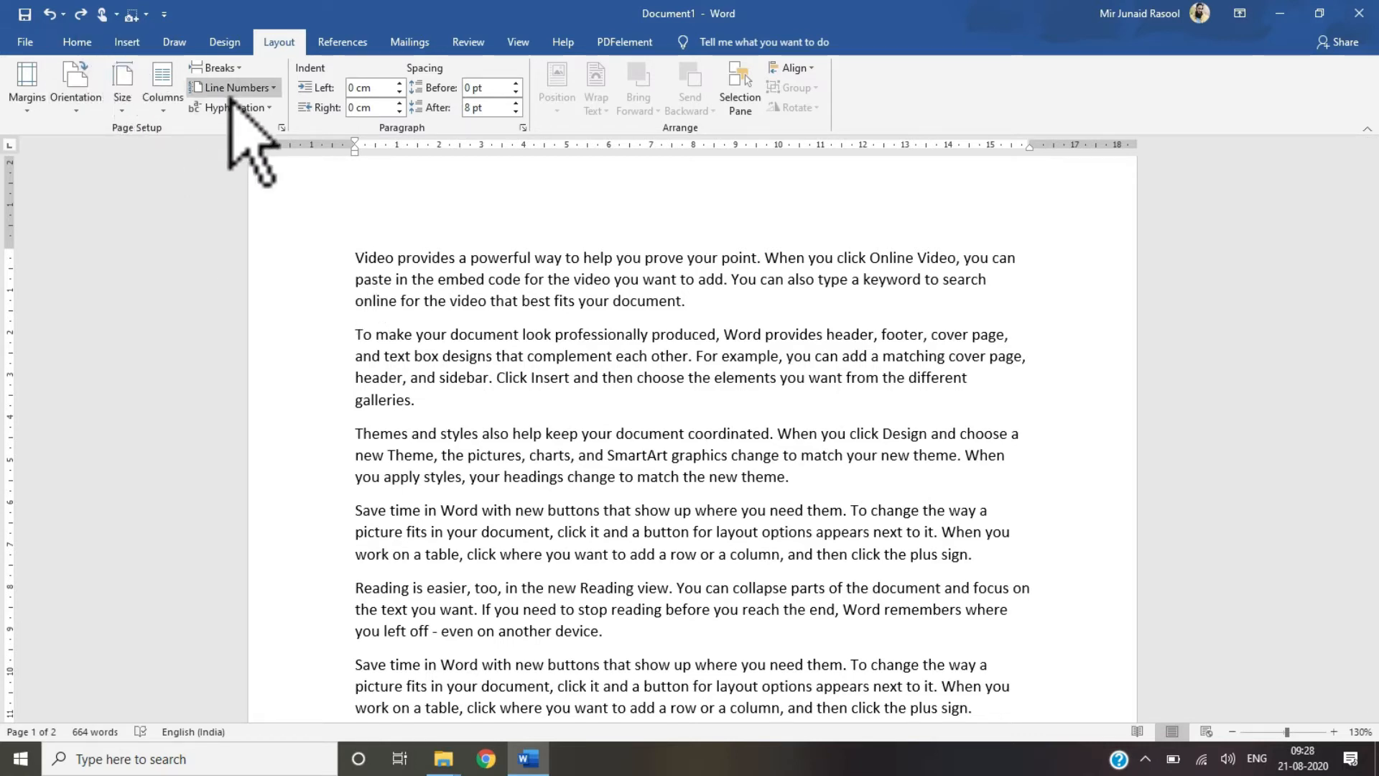
{"action": "left_click", "coordinate": [262, 87]}
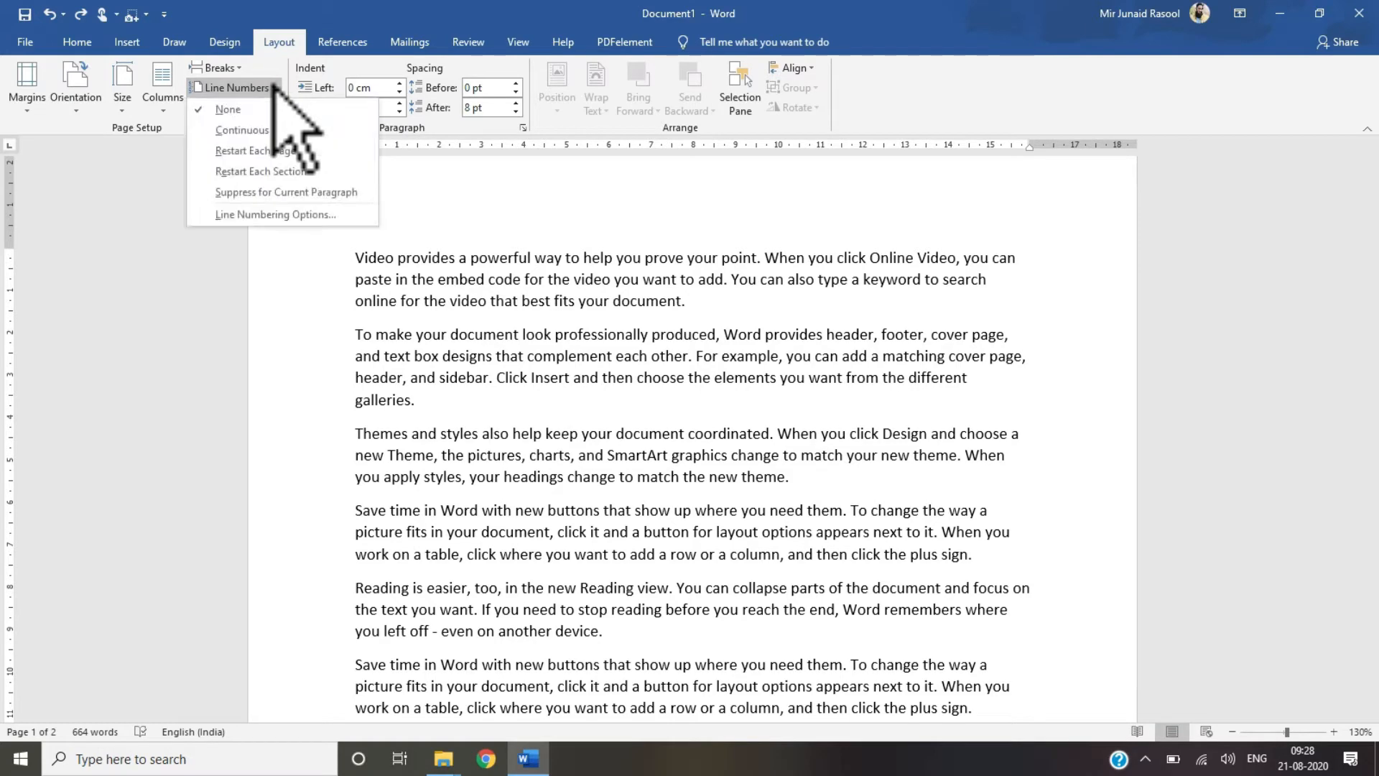
{"action": "left_click", "coordinate": [250, 129]}
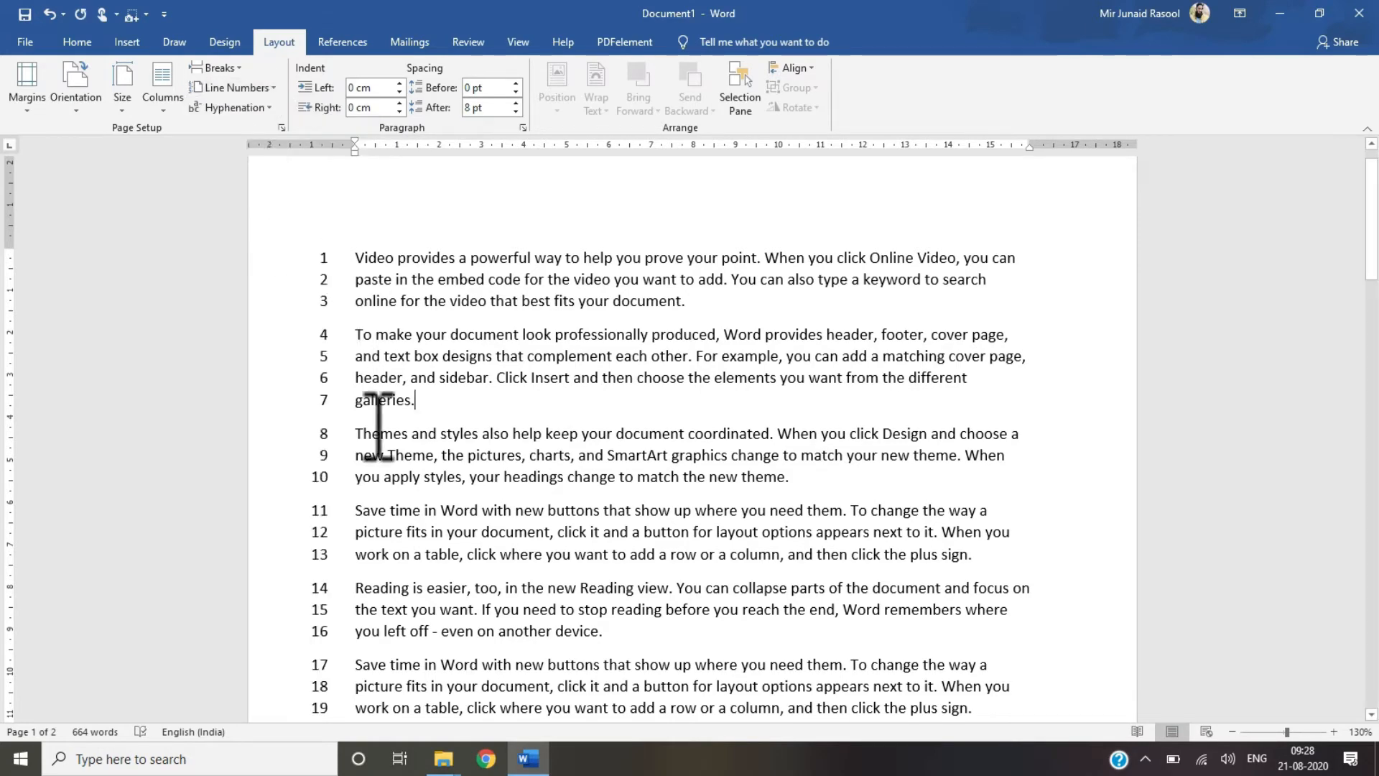
Step: Change the line numbering to restart on each page and check the numbering on the second page
{"action": "mouse_move", "coordinate": [1377, 220]}
{"action": "left_mouse_down"}
{"action": "mouse_move", "coordinate": [1377, 505]}
{"action": "mouse_move", "coordinate": [1377, 214]}
{"action": "left_mouse_up"}
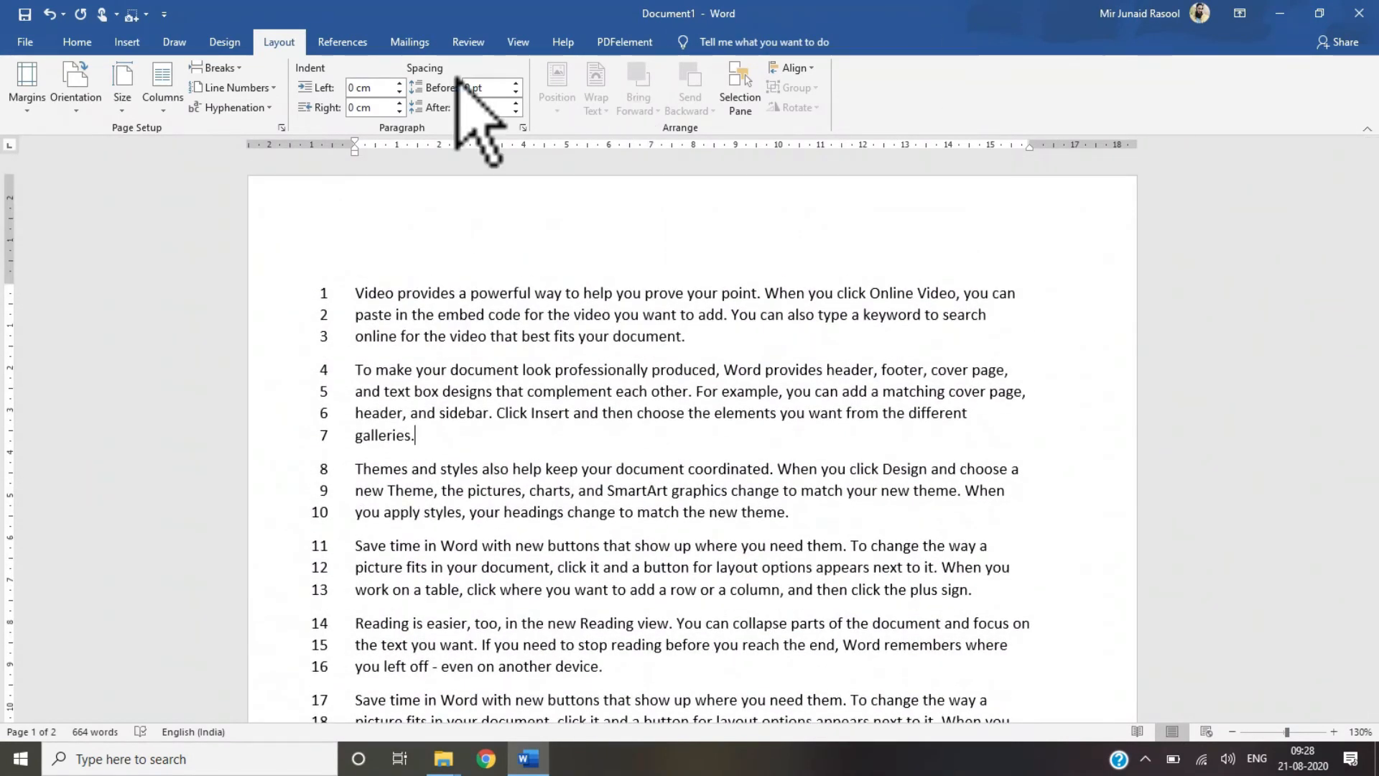
{"action": "left_click", "coordinate": [258, 89]}
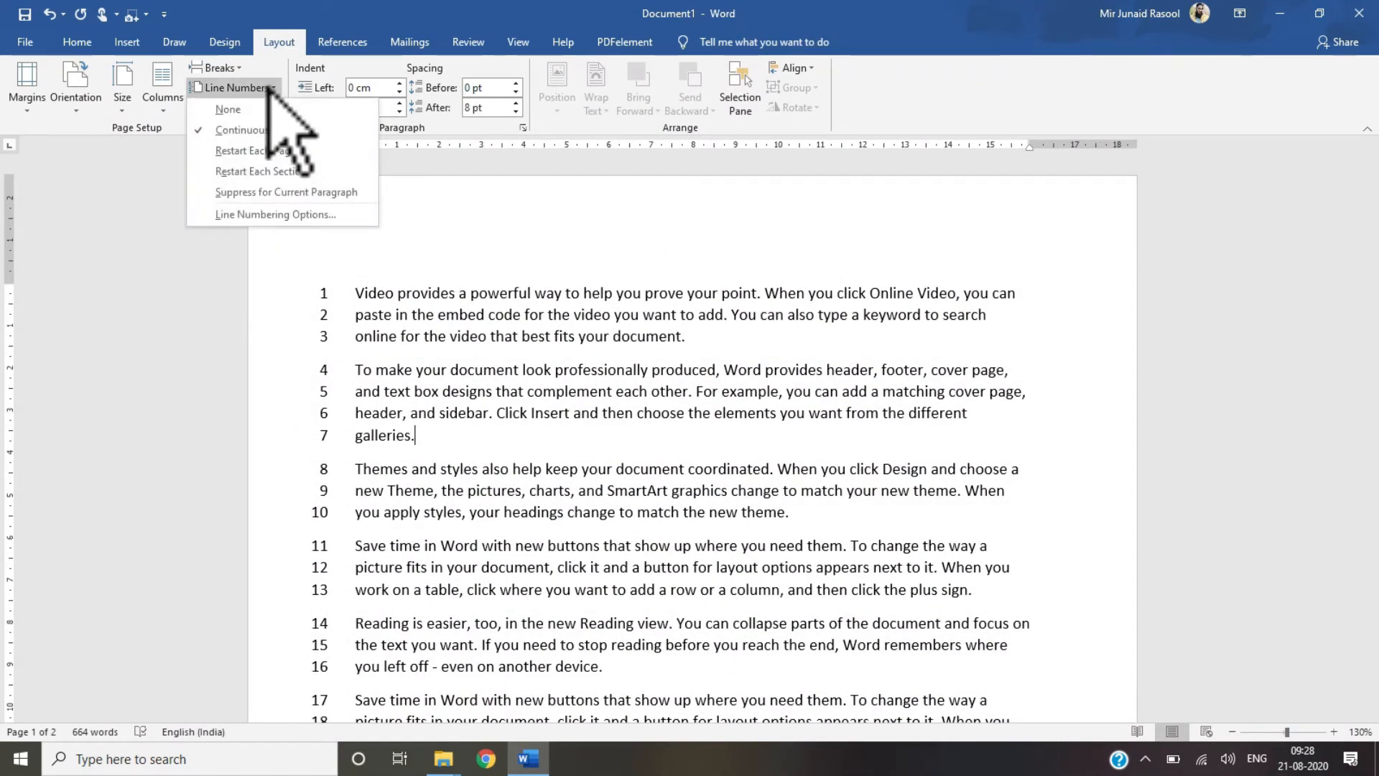
{"action": "left_click", "coordinate": [253, 151]}
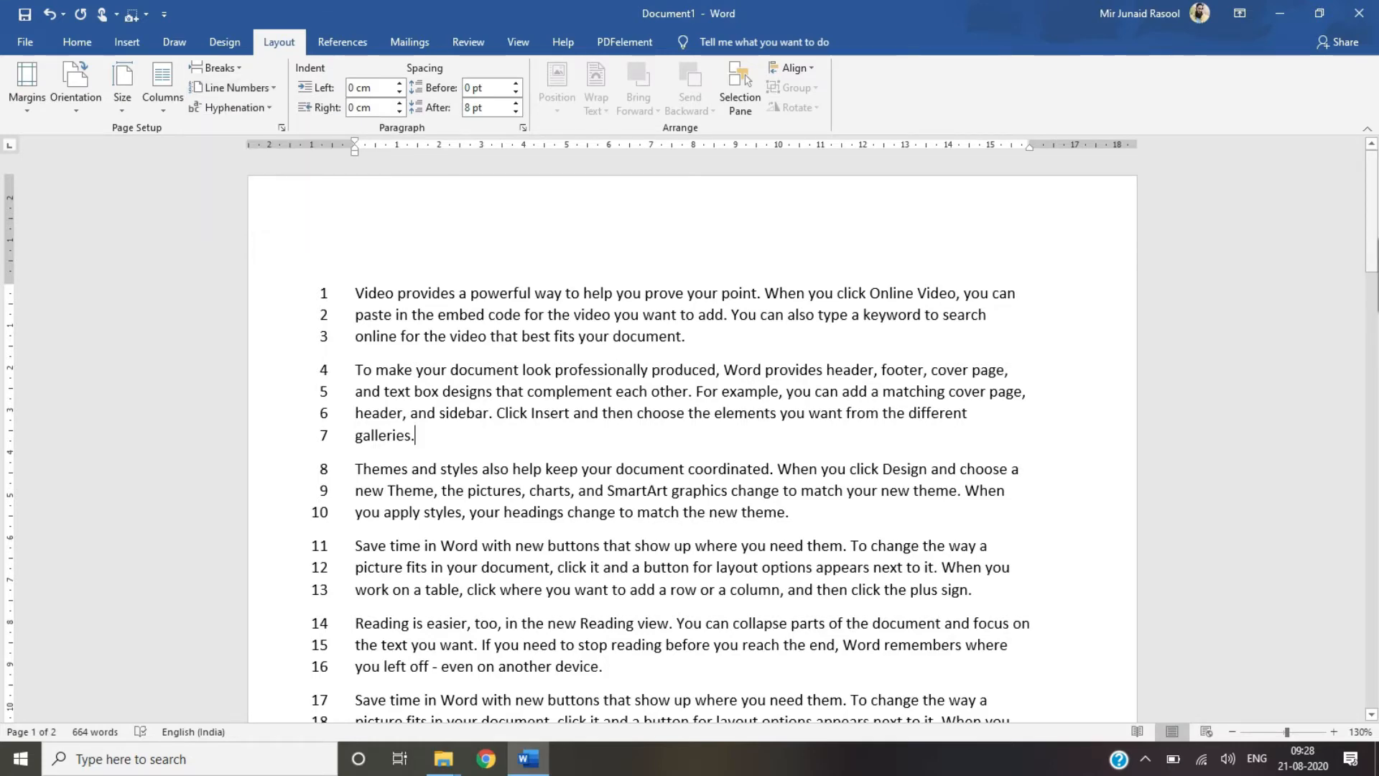
{"action": "left_click_drag", "start_coordinate": [1372, 215], "coordinate": [1372, 457]}
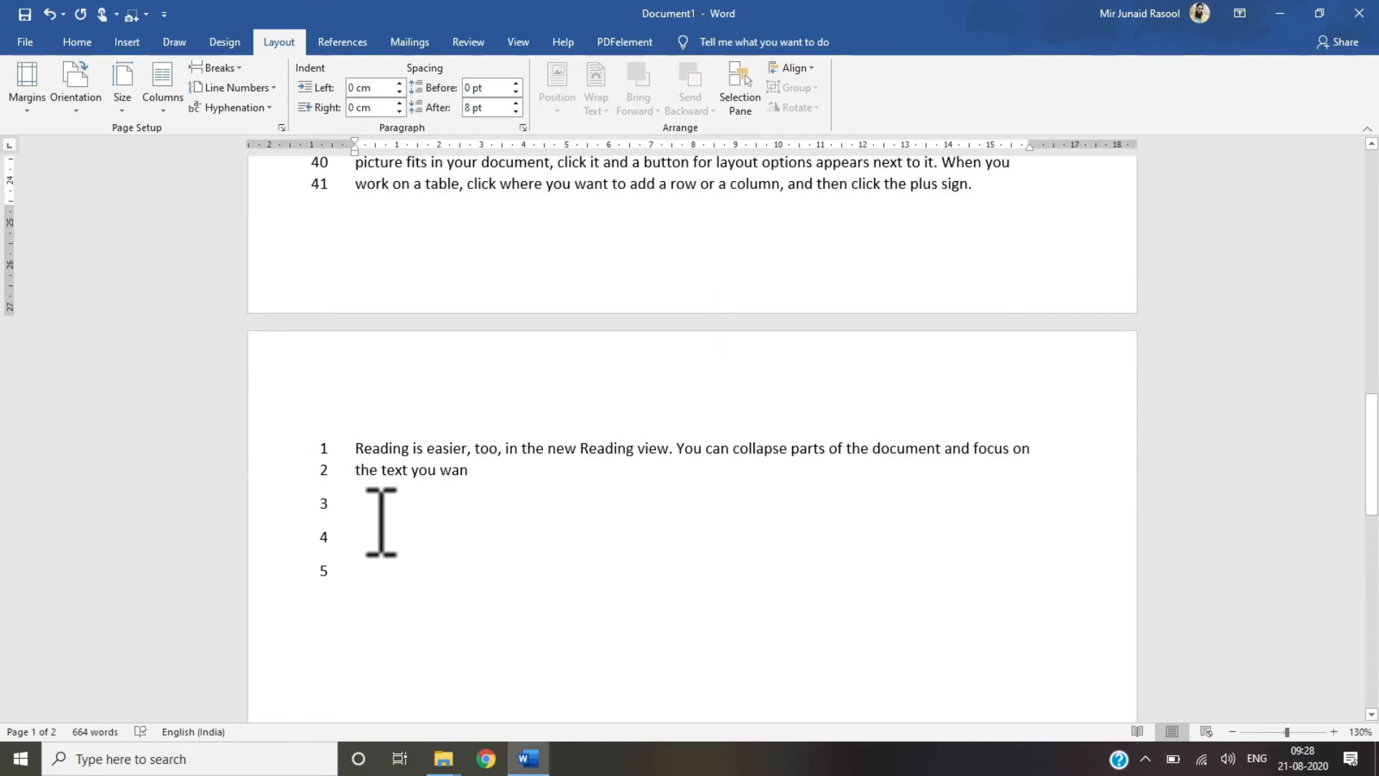
{"action": "left_click_drag", "start_coordinate": [1372, 452], "coordinate": [1371, 208]}
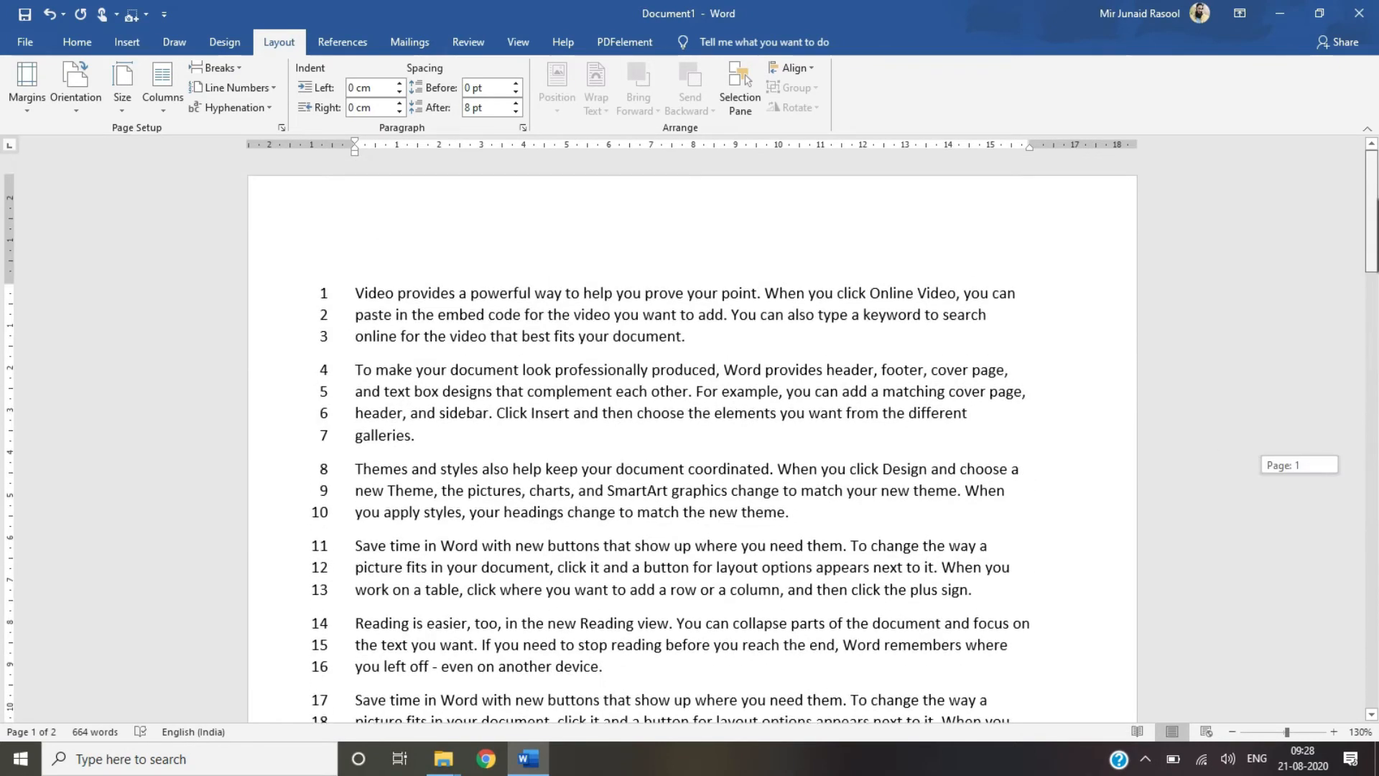
Step: Turn line numbering off
{"action": "left_click", "coordinate": [246, 88]}
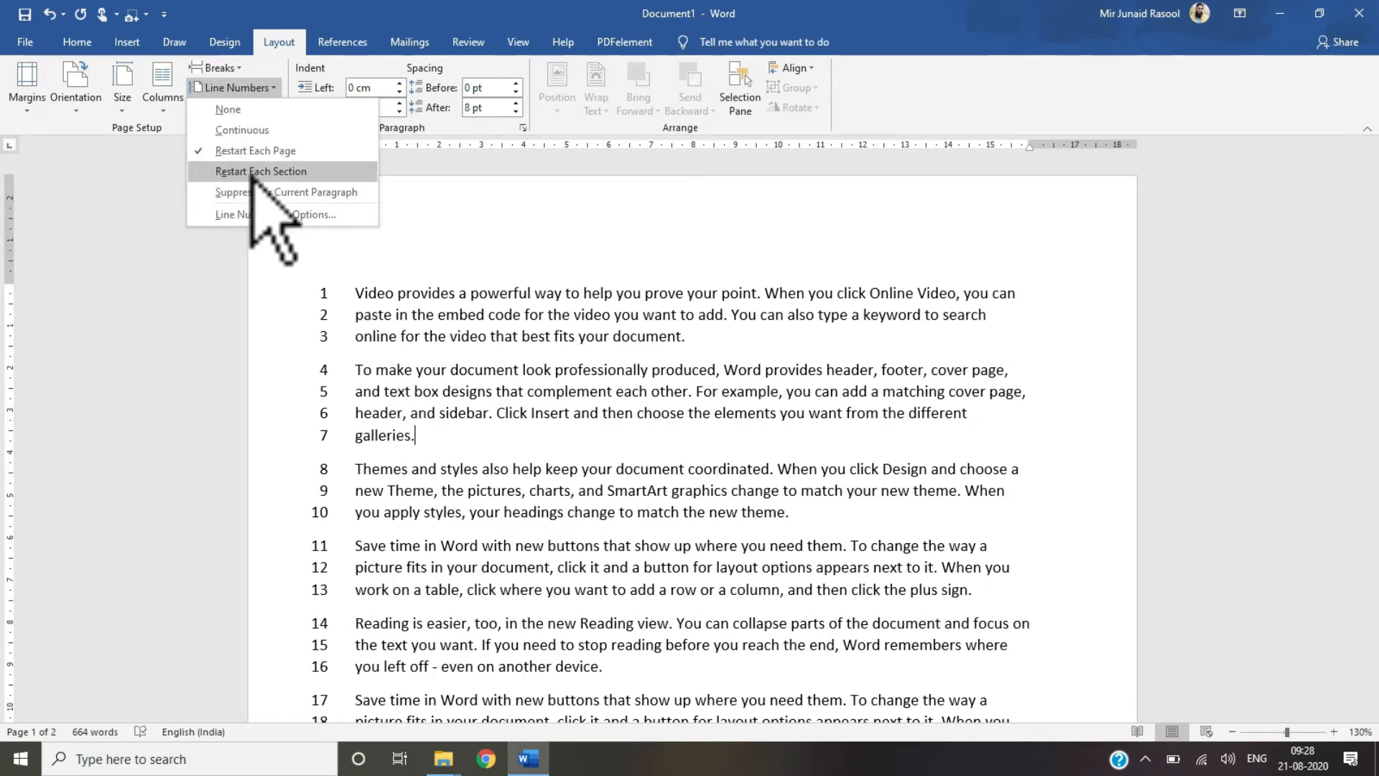
{"action": "left_click", "coordinate": [222, 110]}
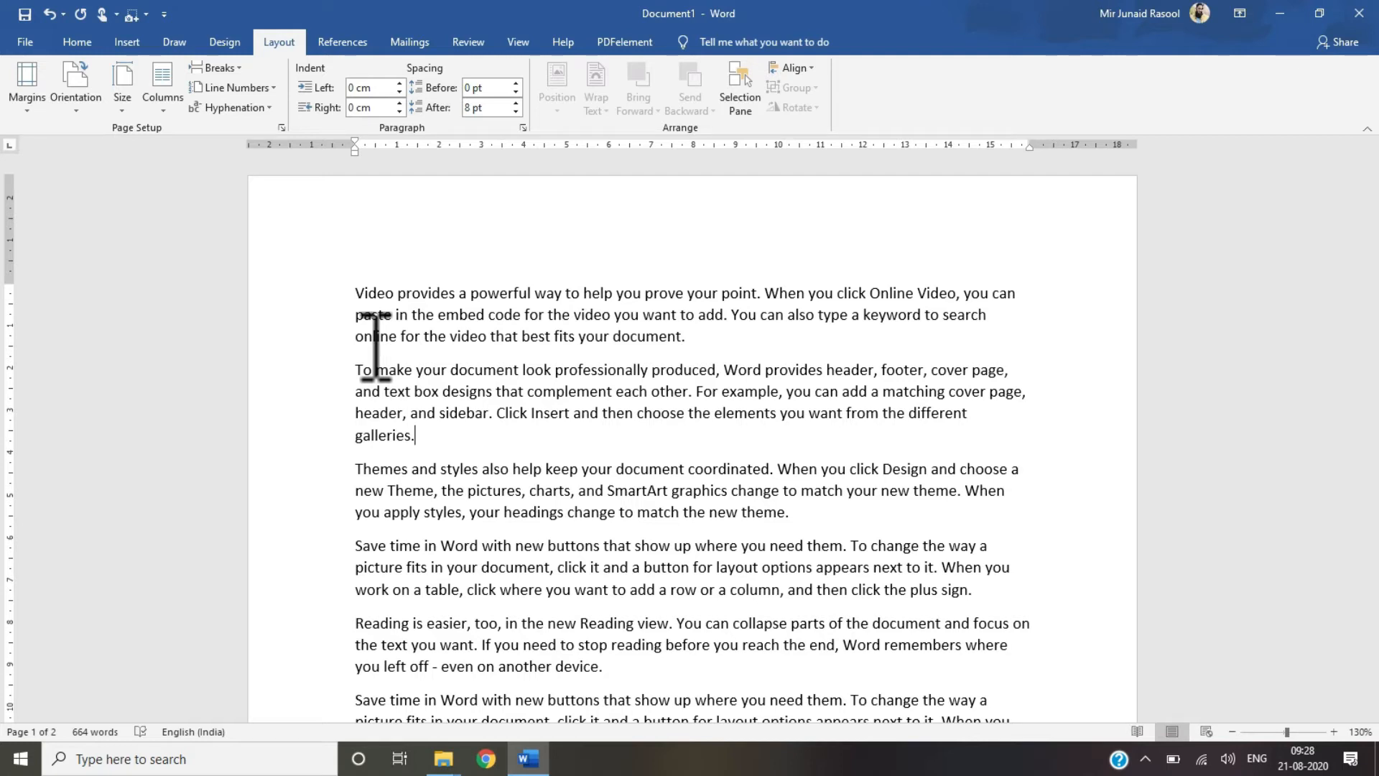
Step: Set hyphenation to Automatic and check the hyphenated line ends
{"action": "left_click", "coordinate": [247, 113]}
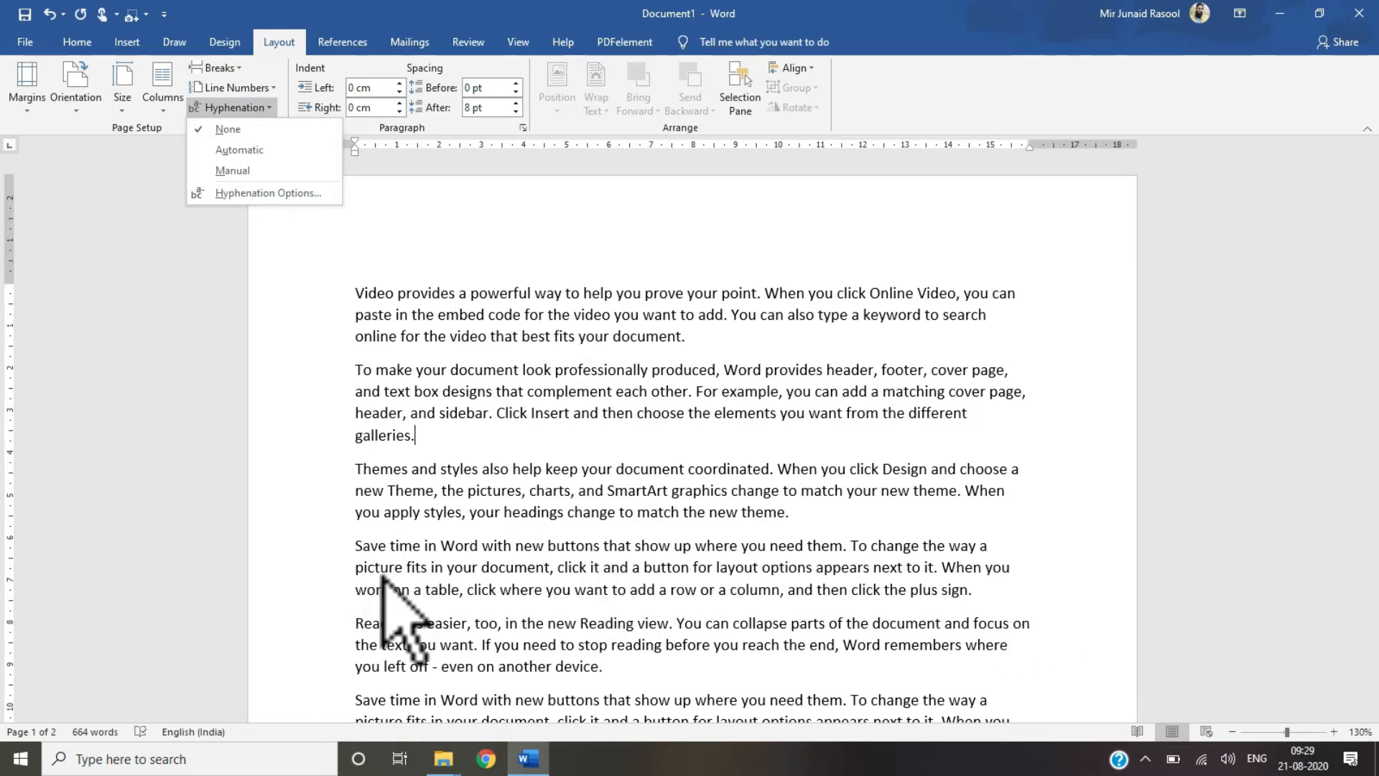
{"action": "left_click", "coordinate": [239, 150]}
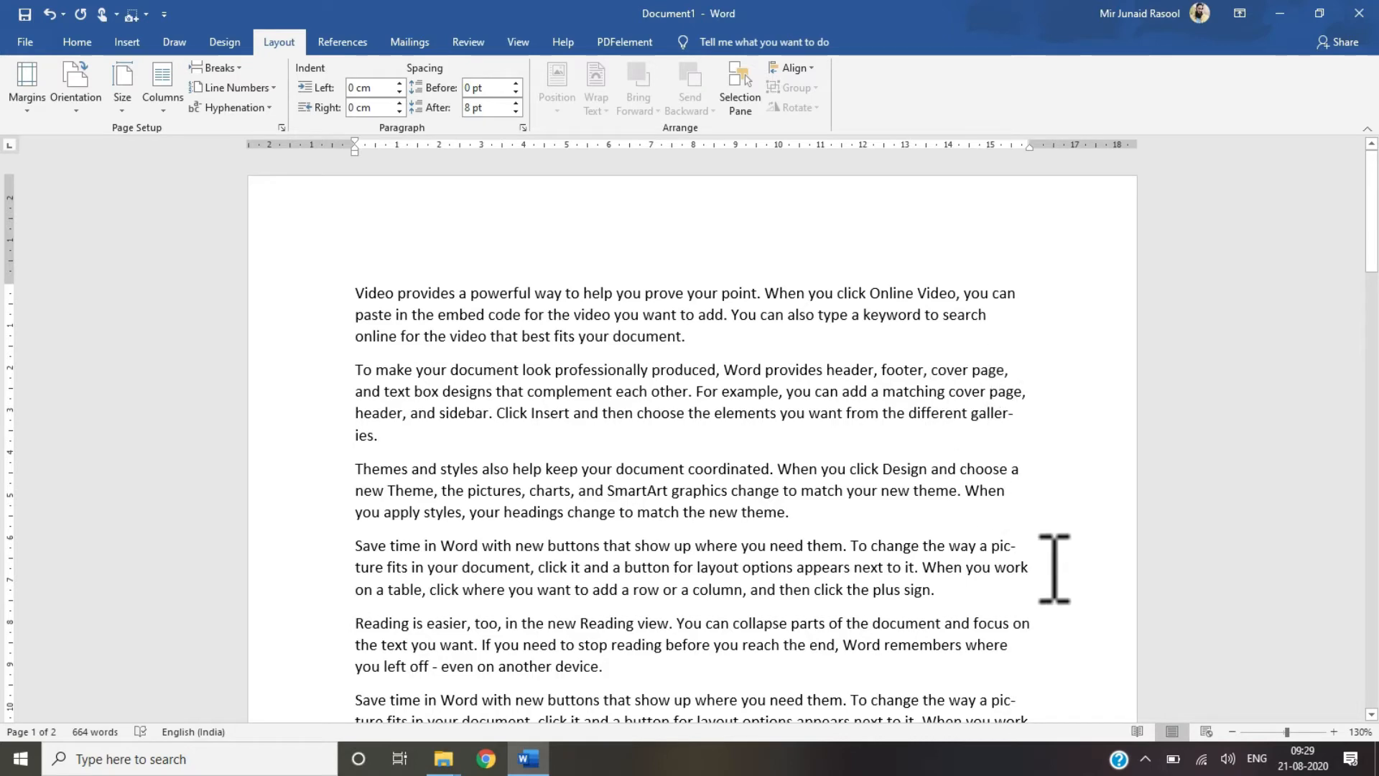
{"action": "left_click_drag", "start_coordinate": [1377, 205], "coordinate": [1377, 259]}
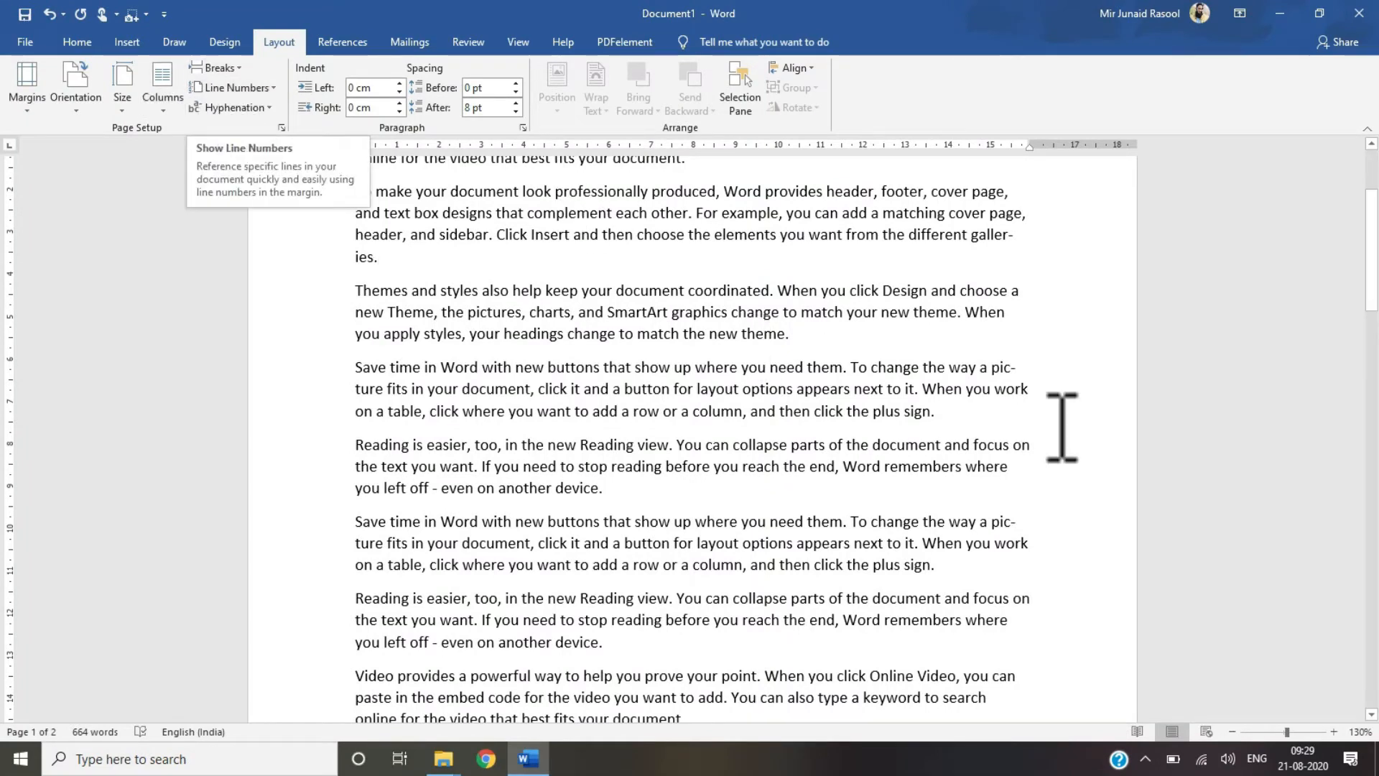
Step: Turn hyphenation off again
{"action": "left_click", "coordinate": [237, 108]}
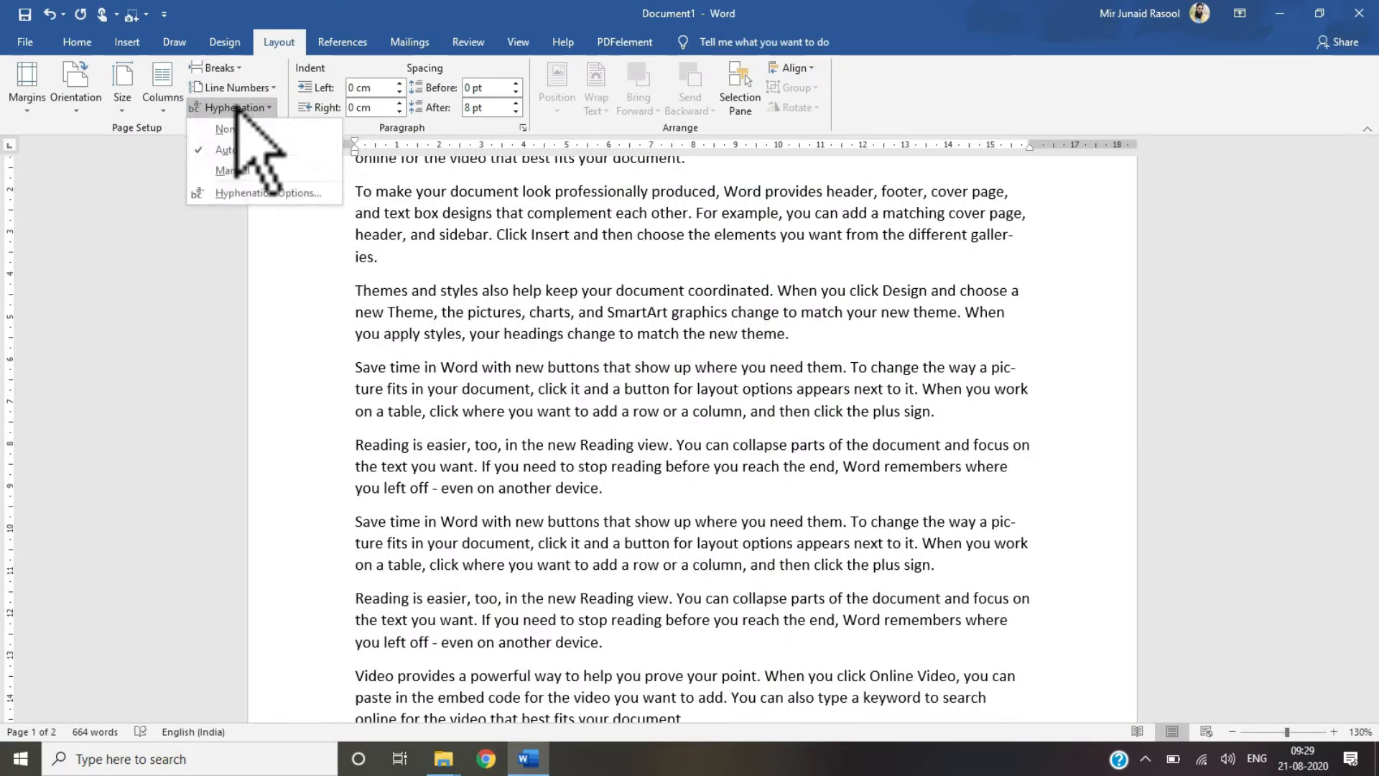
{"action": "left_click", "coordinate": [230, 130]}
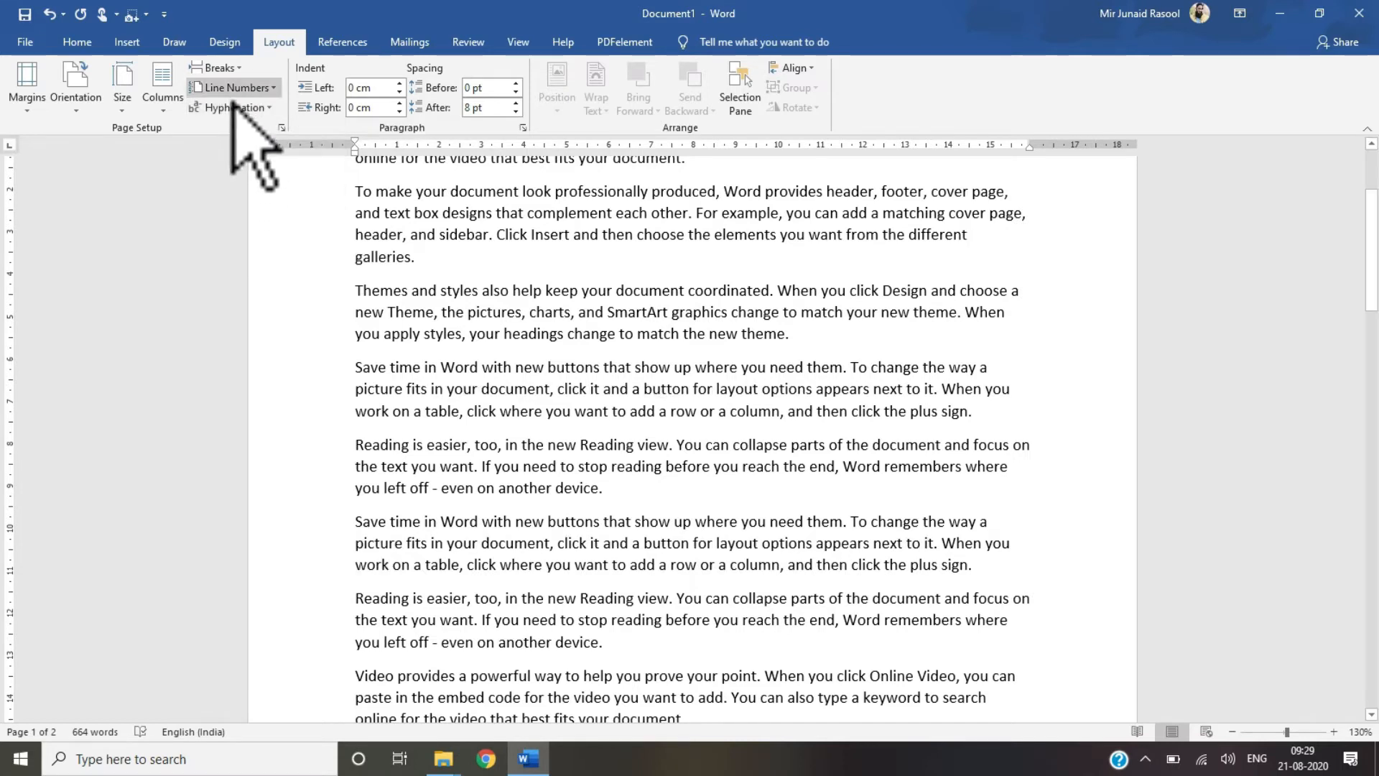
Step: Set hyphenation to Automatic
{"action": "left_click", "coordinate": [237, 107]}
{"action": "left_click", "coordinate": [230, 149]}
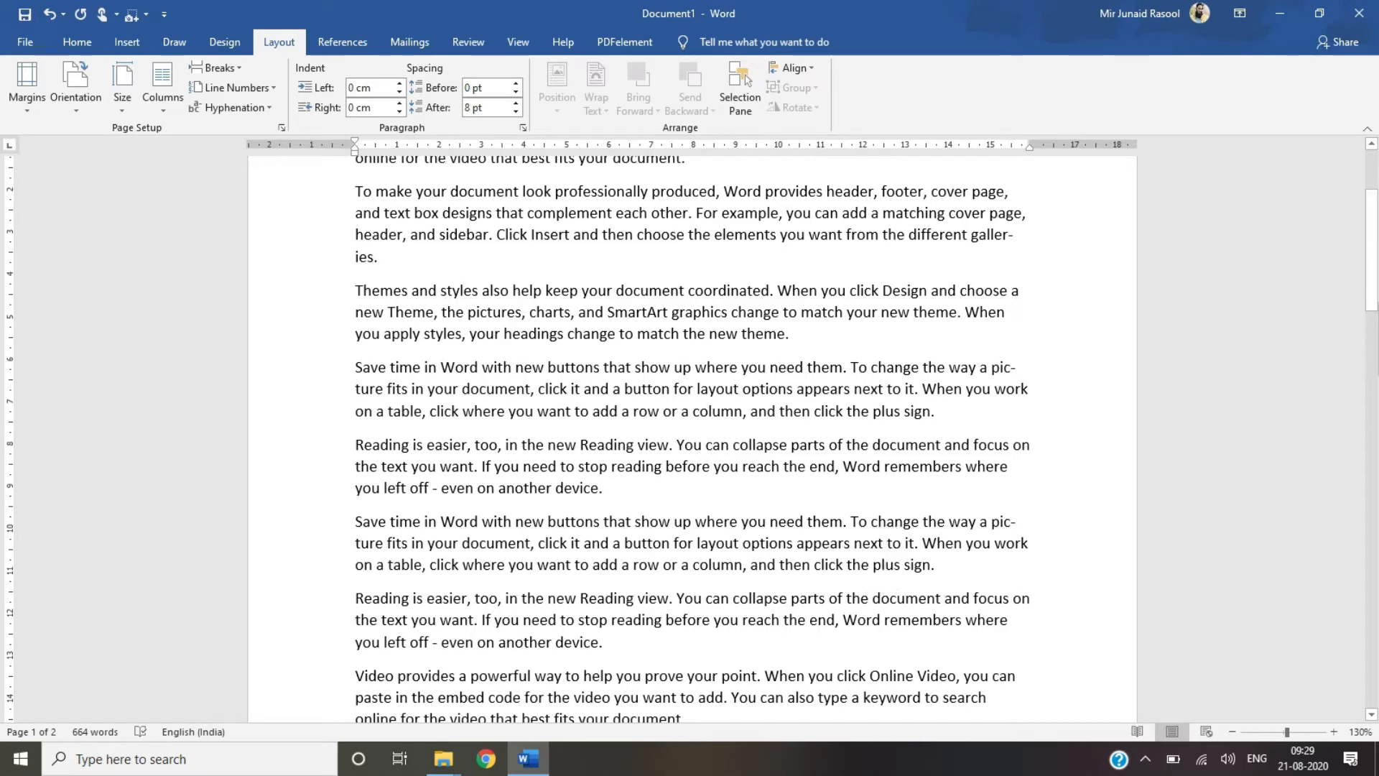
{"action": "left_click_drag", "start_coordinate": [1376, 300], "coordinate": [1376, 258]}
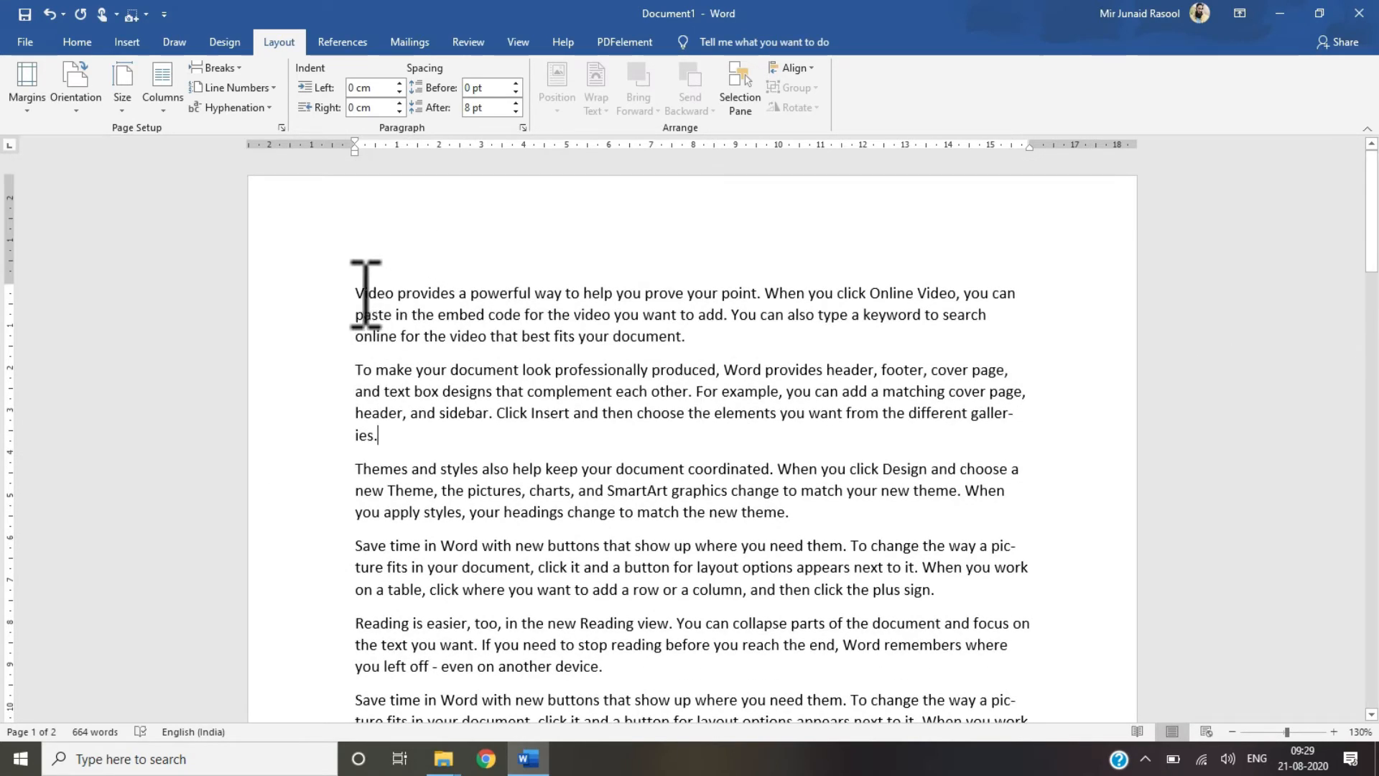
{"action": "left_click_drag", "start_coordinate": [366, 293], "coordinate": [566, 514]}
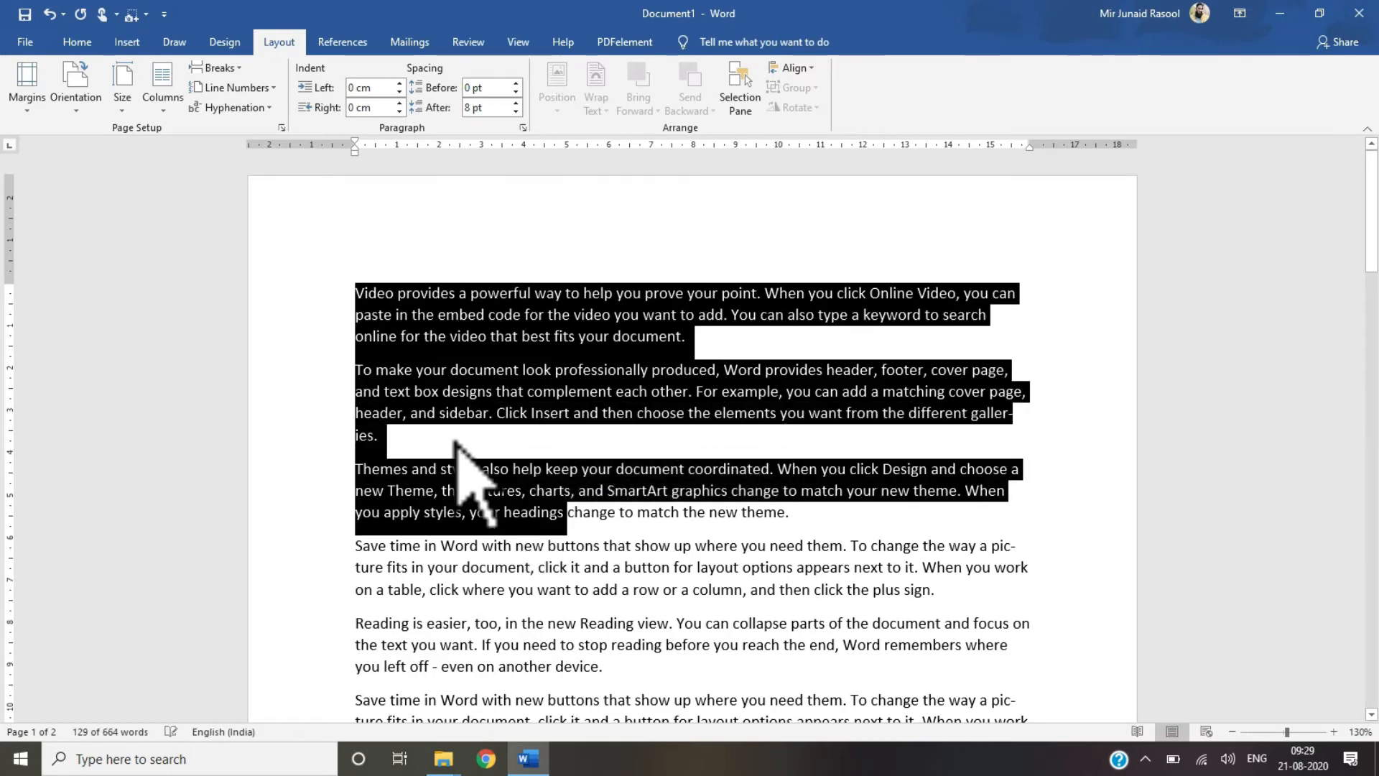
{"action": "left_click", "coordinate": [455, 441]}
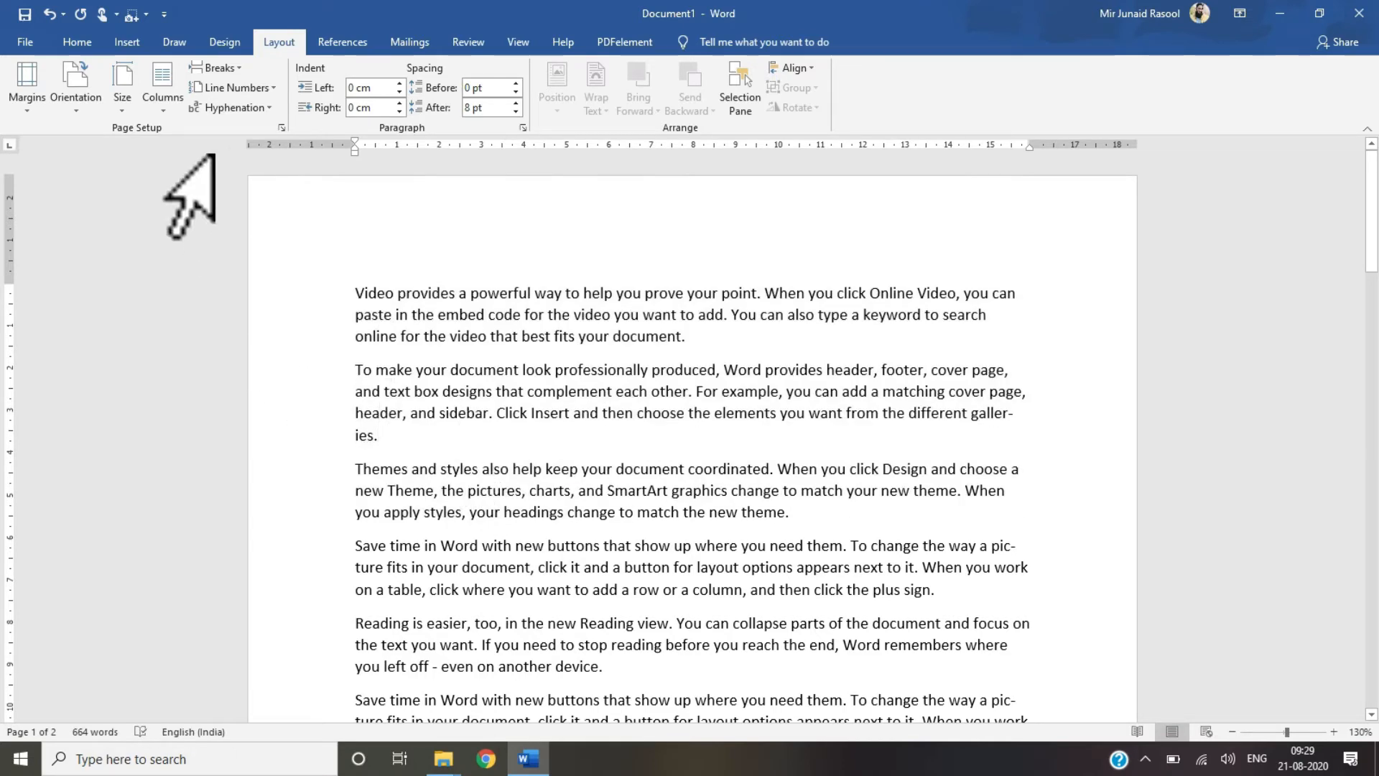
Step: Open the Normal style's language settings through Modify Style and confirm them
{"action": "left_click", "coordinate": [71, 43]}
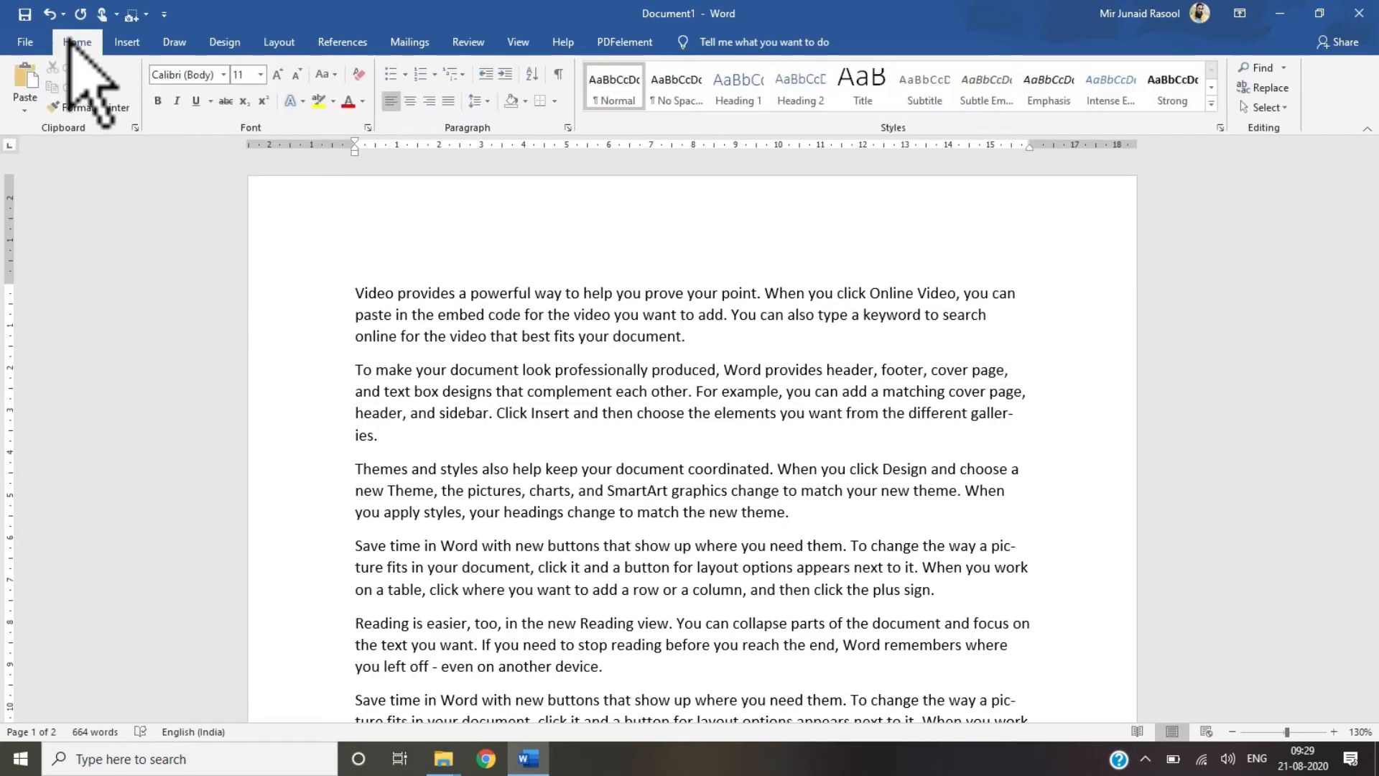
{"action": "right_click", "coordinate": [605, 79]}
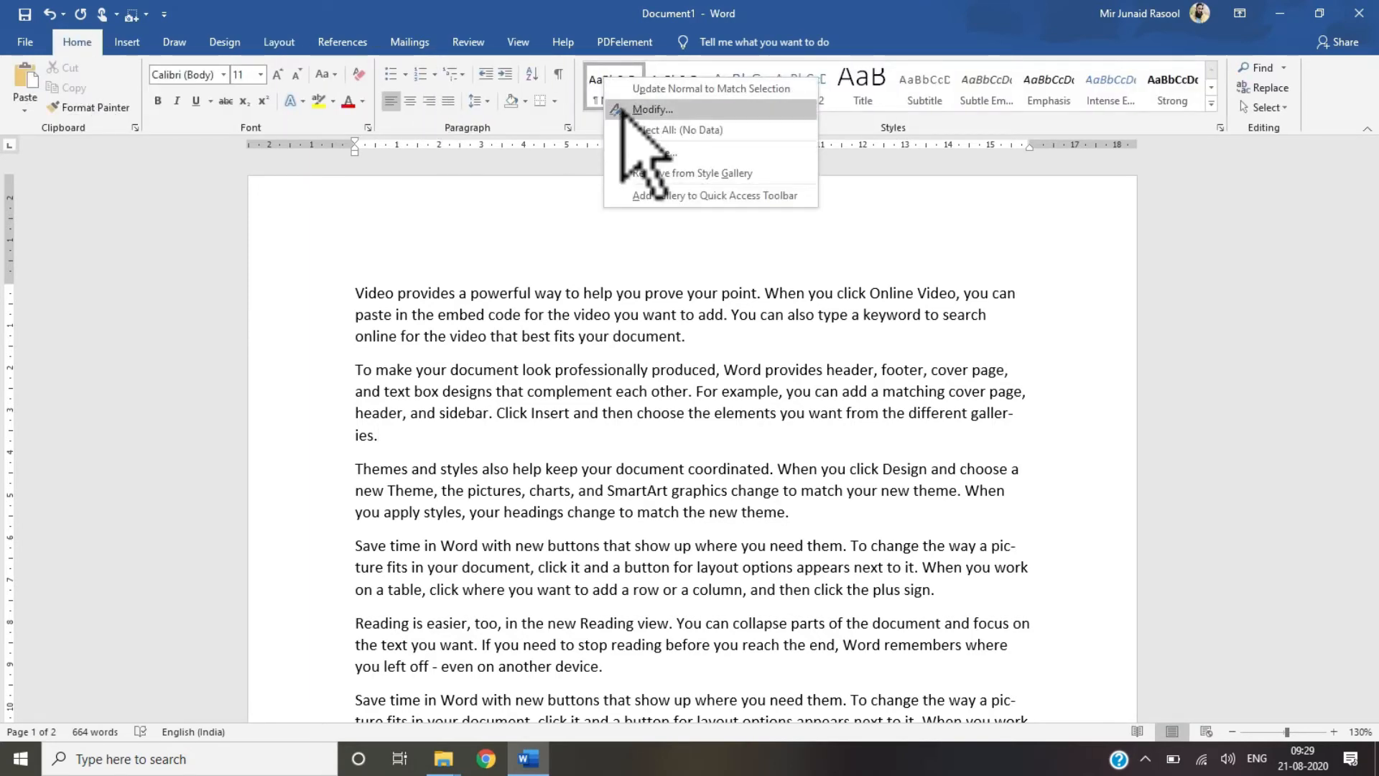
{"action": "left_click", "coordinate": [643, 109]}
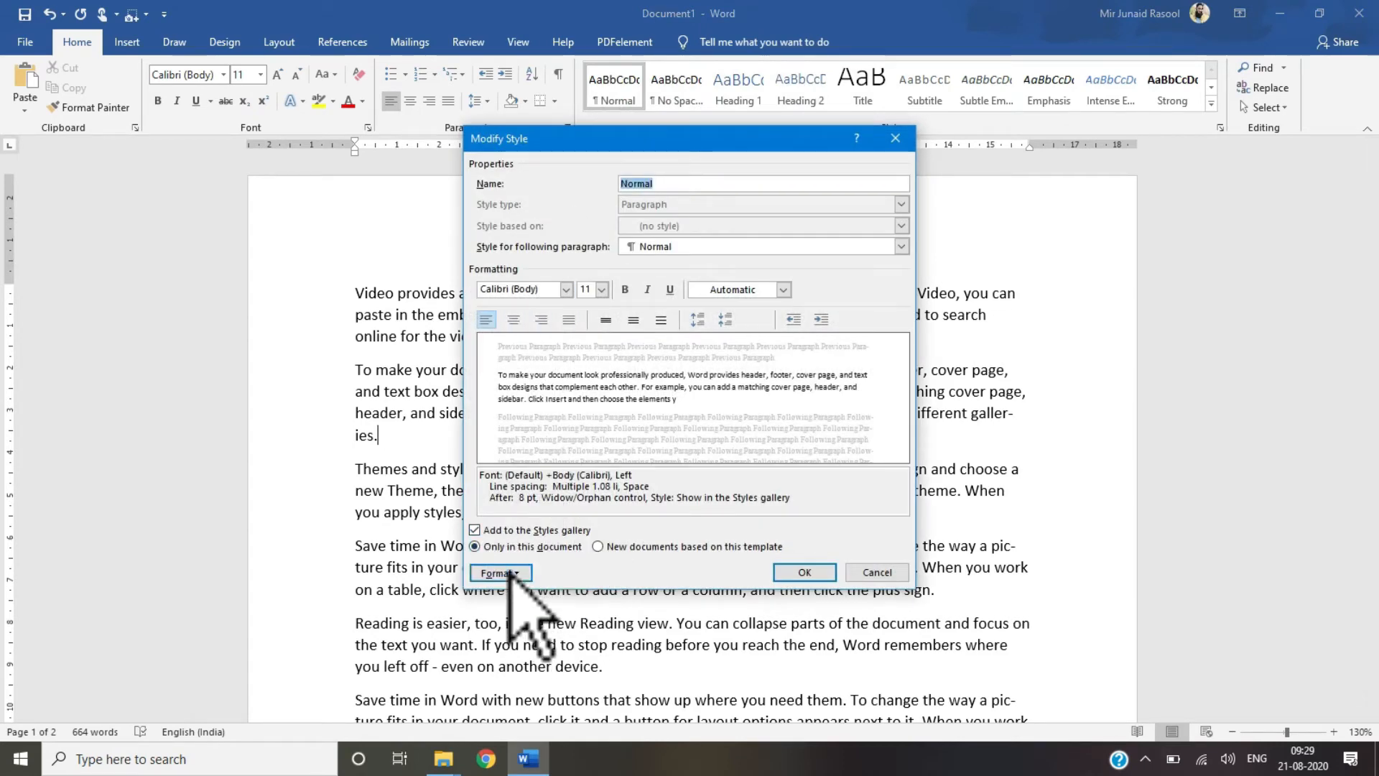
{"action": "left_click", "coordinate": [512, 571]}
{"action": "left_click", "coordinate": [460, 468]}
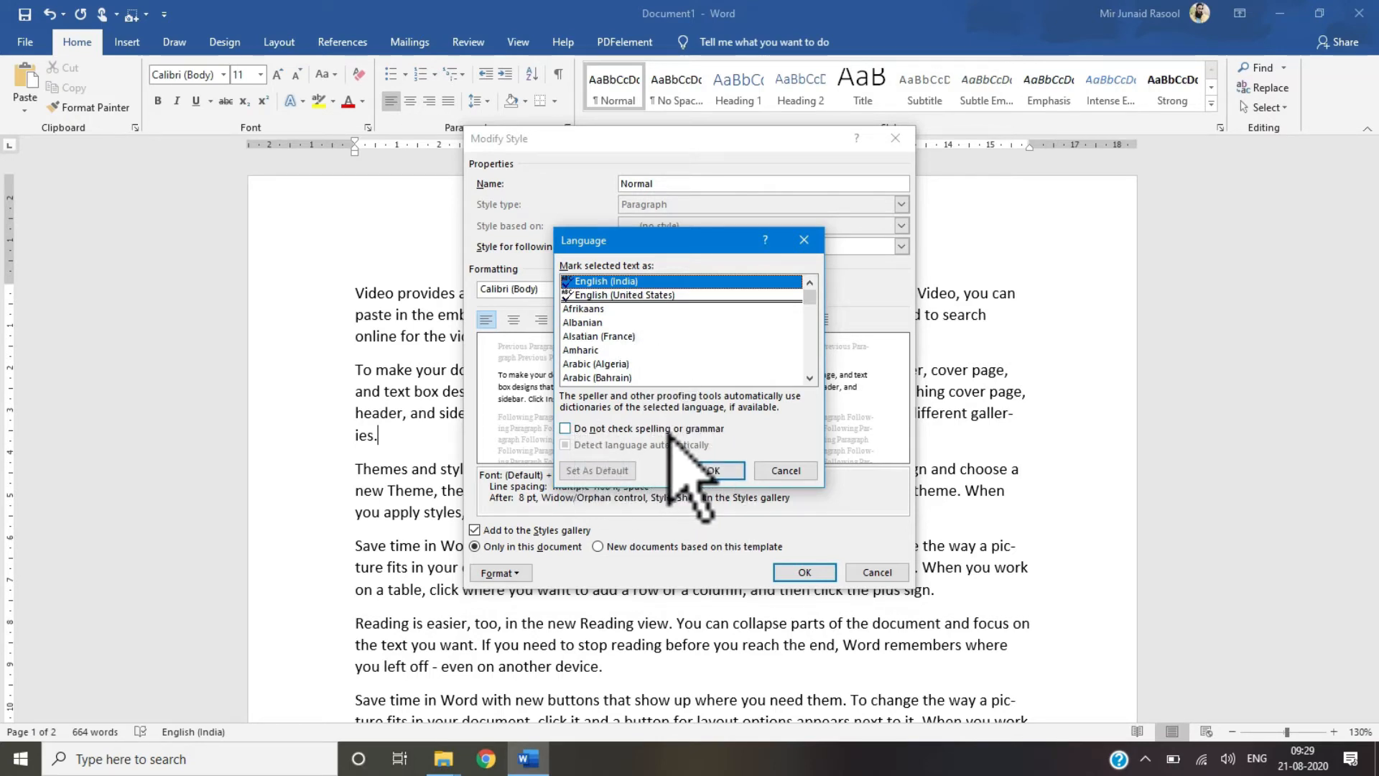
{"action": "left_click", "coordinate": [713, 472]}
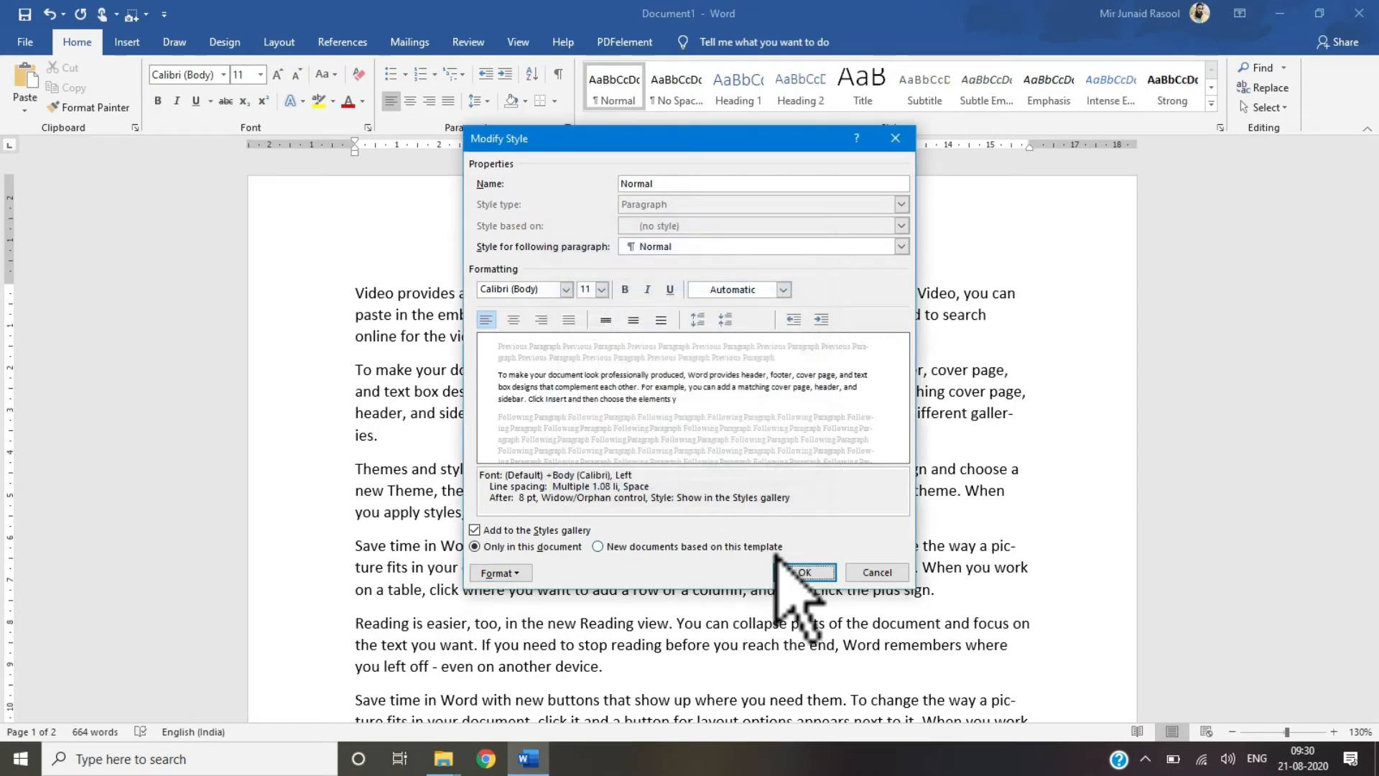
{"action": "left_click", "coordinate": [805, 572]}
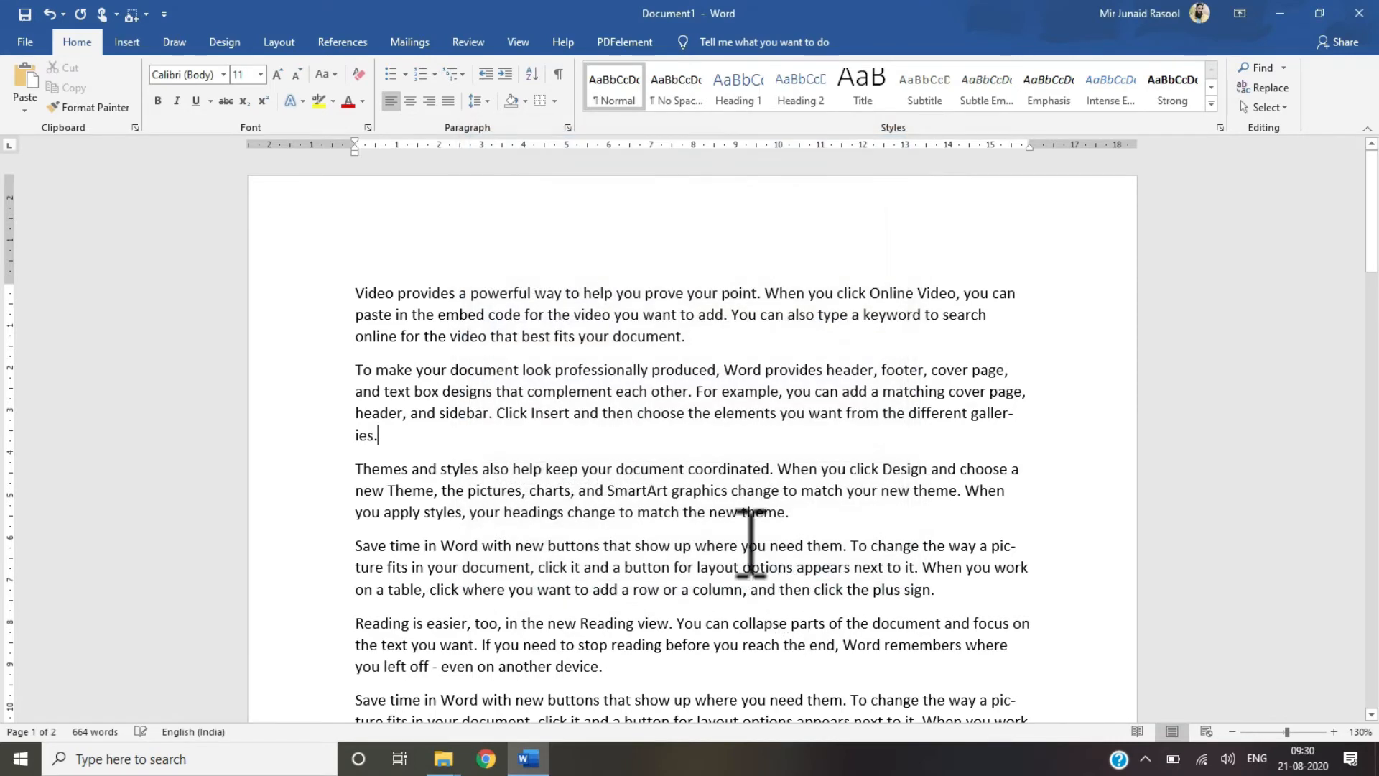
Step: Open the hyphenation options dialog and close it without changes
{"action": "left_click", "coordinate": [279, 42]}
{"action": "left_click", "coordinate": [233, 108]}
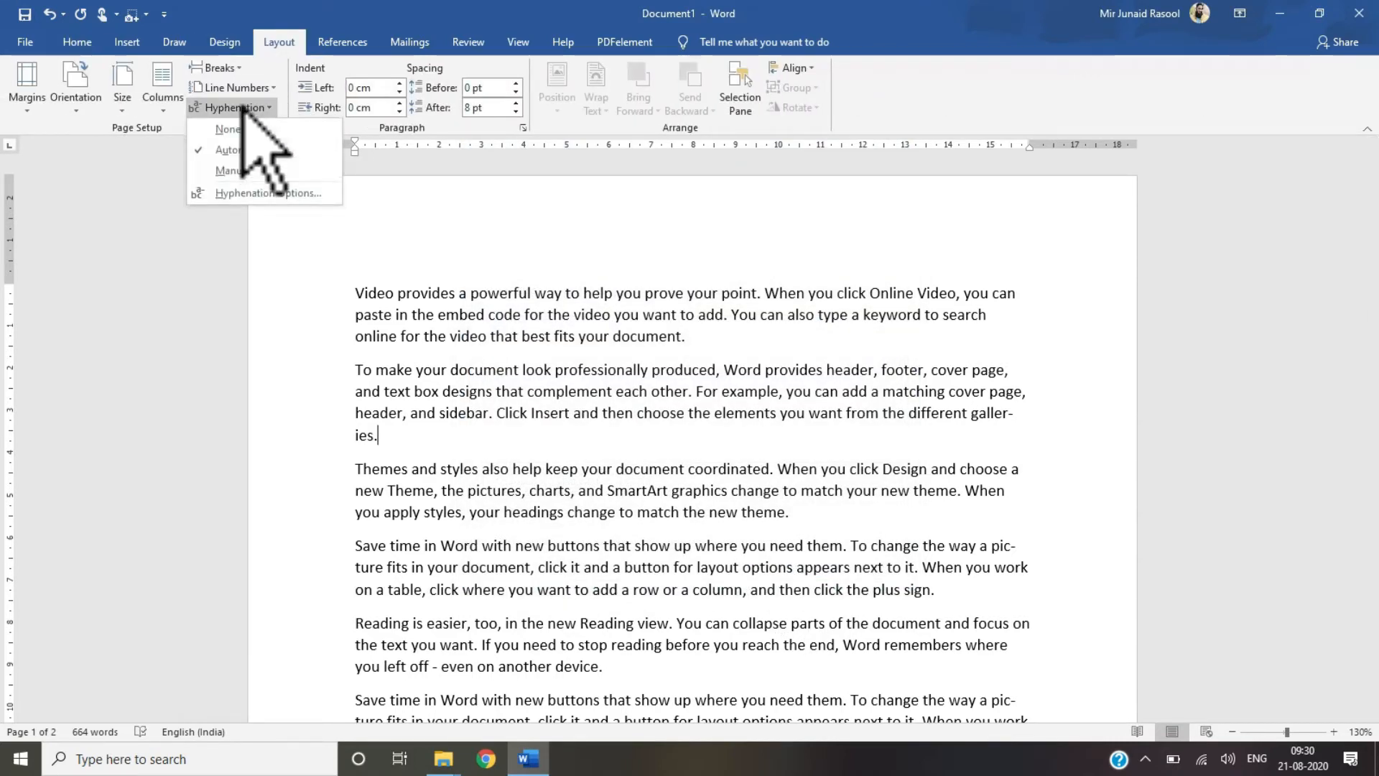
{"action": "left_click", "coordinate": [253, 192]}
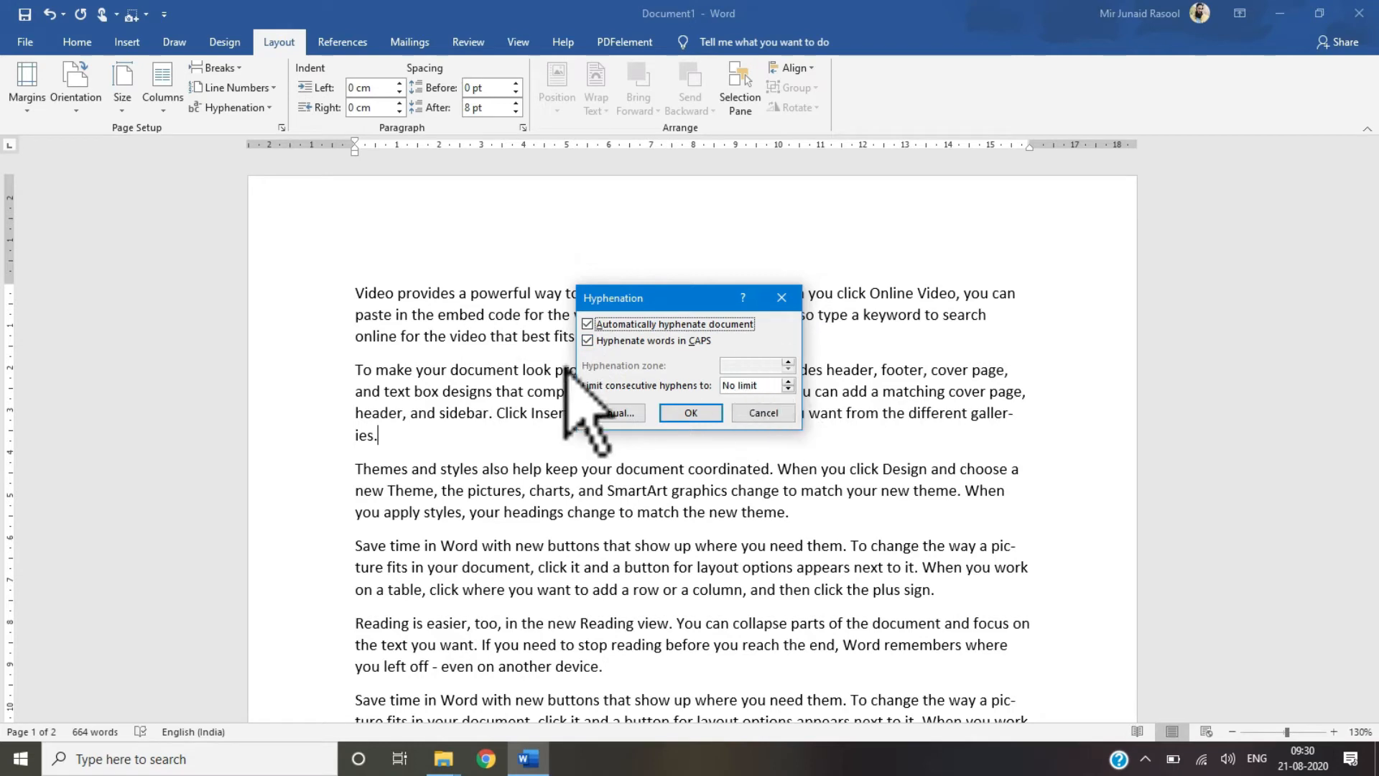
{"action": "left_click", "coordinate": [749, 415]}
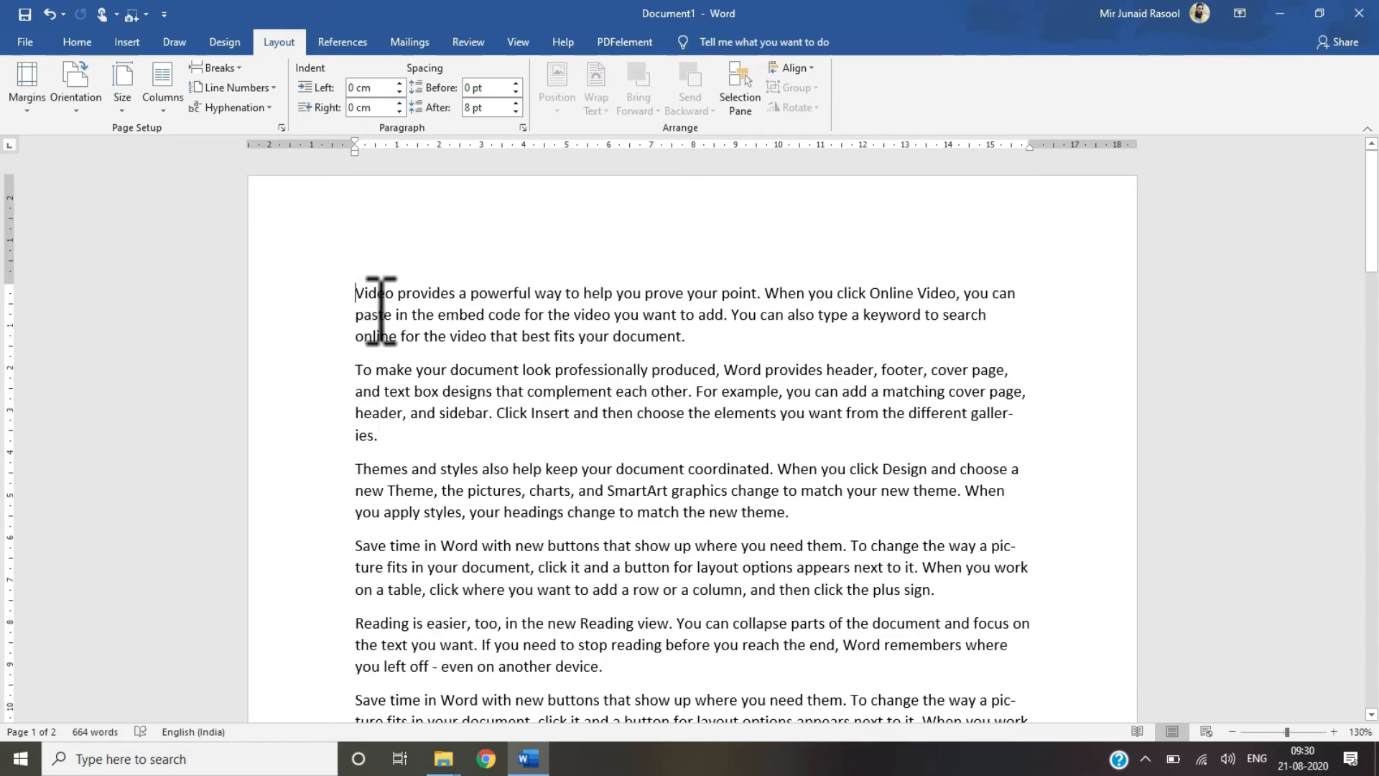
Step: Increase the first paragraph's left indent to 1 cm
{"action": "left_click", "coordinate": [400, 83]}
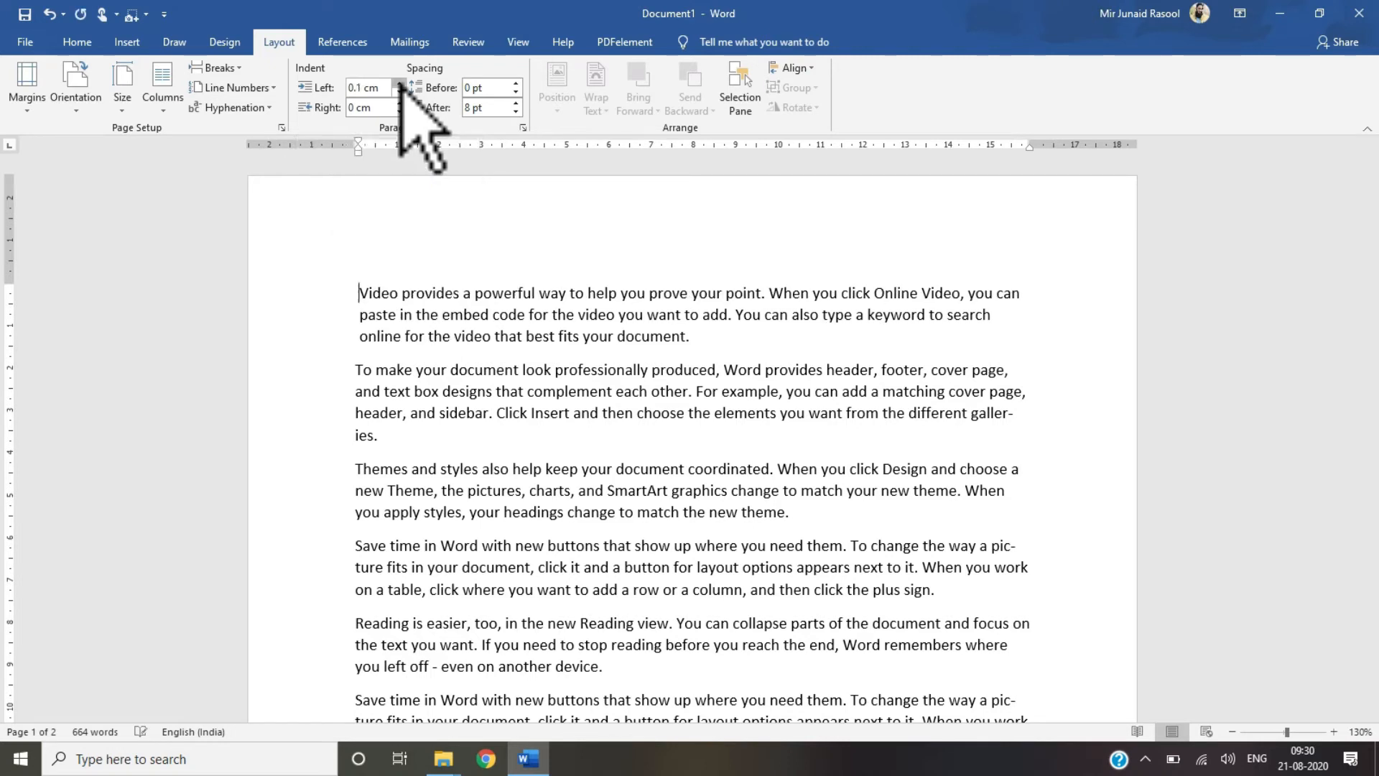
{"action": "left_click", "coordinate": [400, 84]}
{"action": "left_click", "coordinate": [399, 84]}
{"action": "left_click", "coordinate": [399, 83]}
{"action": "left_click", "coordinate": [400, 84]}
{"action": "left_click", "coordinate": [399, 83]}
{"action": "left_click", "coordinate": [400, 84]}
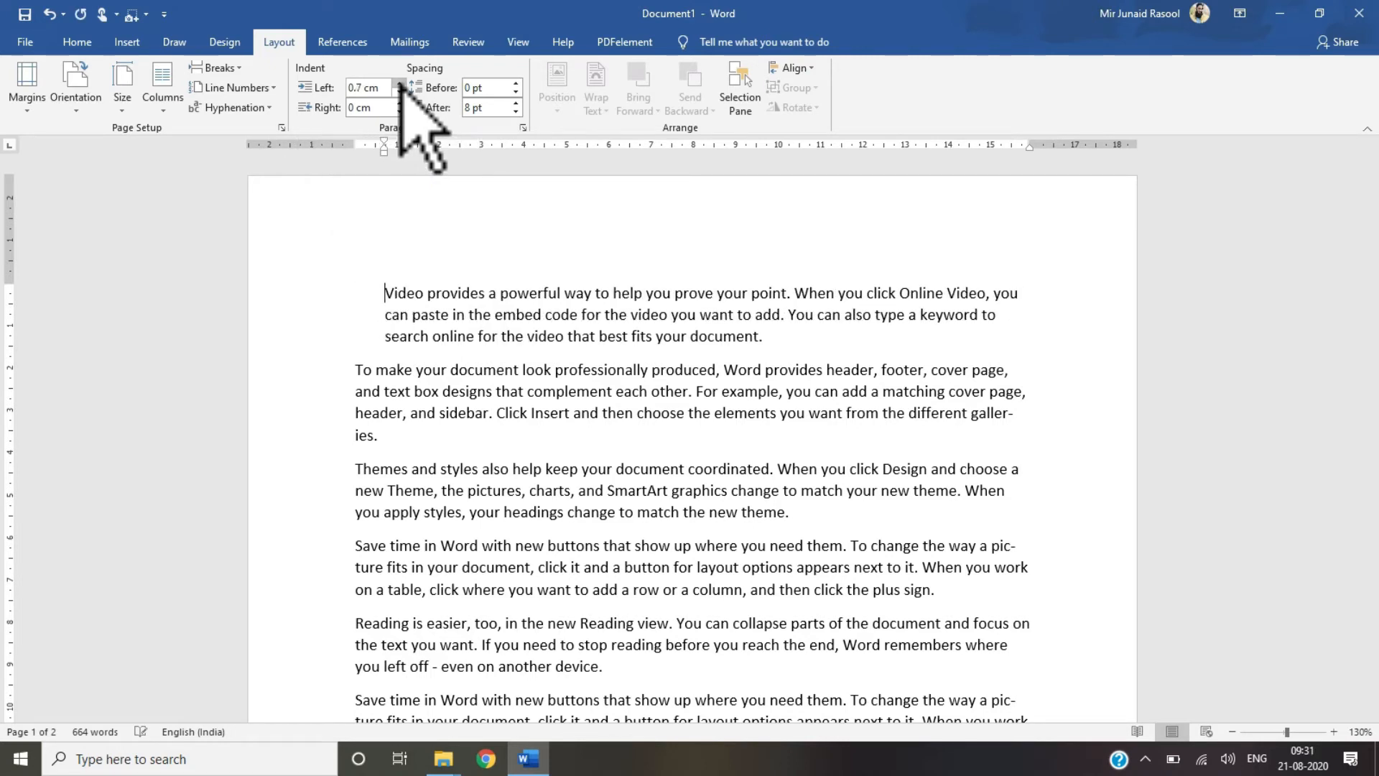
{"action": "left_click", "coordinate": [399, 84]}
{"action": "left_click", "coordinate": [400, 83]}
{"action": "left_click", "coordinate": [399, 83]}
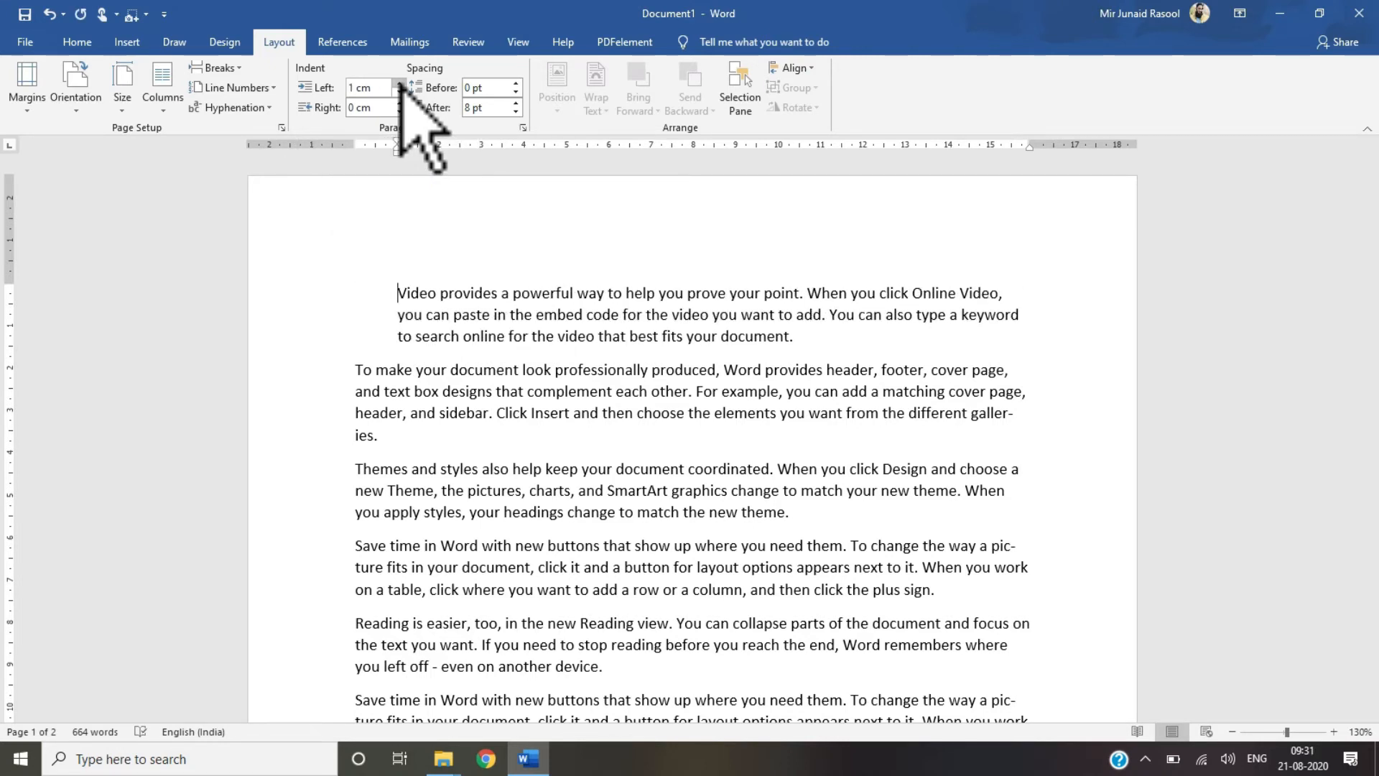
Step: Reduce the first paragraph's left indent back to 0 cm
{"action": "left_click", "coordinate": [399, 92]}
{"action": "left_click", "coordinate": [399, 91]}
{"action": "left_click", "coordinate": [399, 91]}
{"action": "left_click", "coordinate": [400, 91]}
{"action": "left_click", "coordinate": [399, 91]}
{"action": "left_click", "coordinate": [399, 92]}
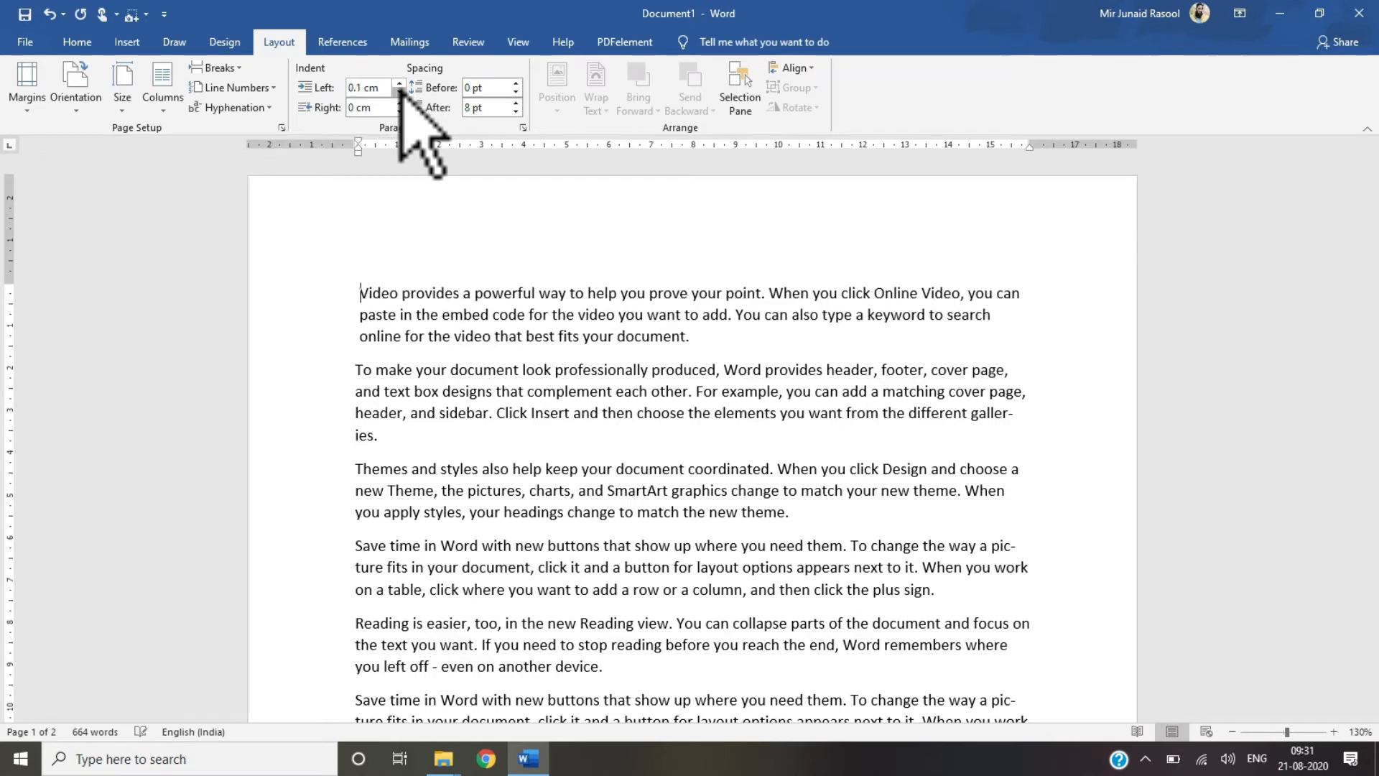
{"action": "left_click", "coordinate": [400, 91]}
{"action": "left_click", "coordinate": [399, 91]}
{"action": "left_click", "coordinate": [399, 83]}
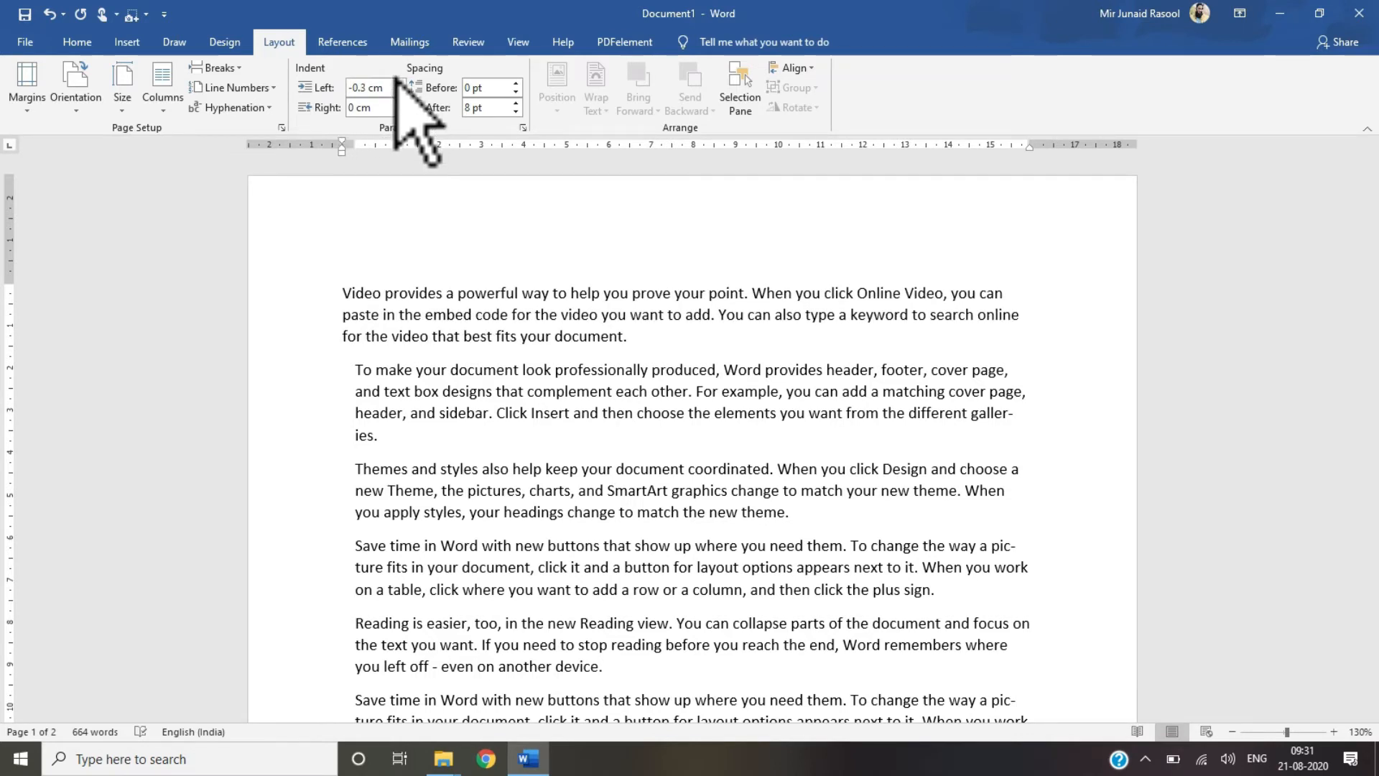
{"action": "left_click", "coordinate": [399, 83]}
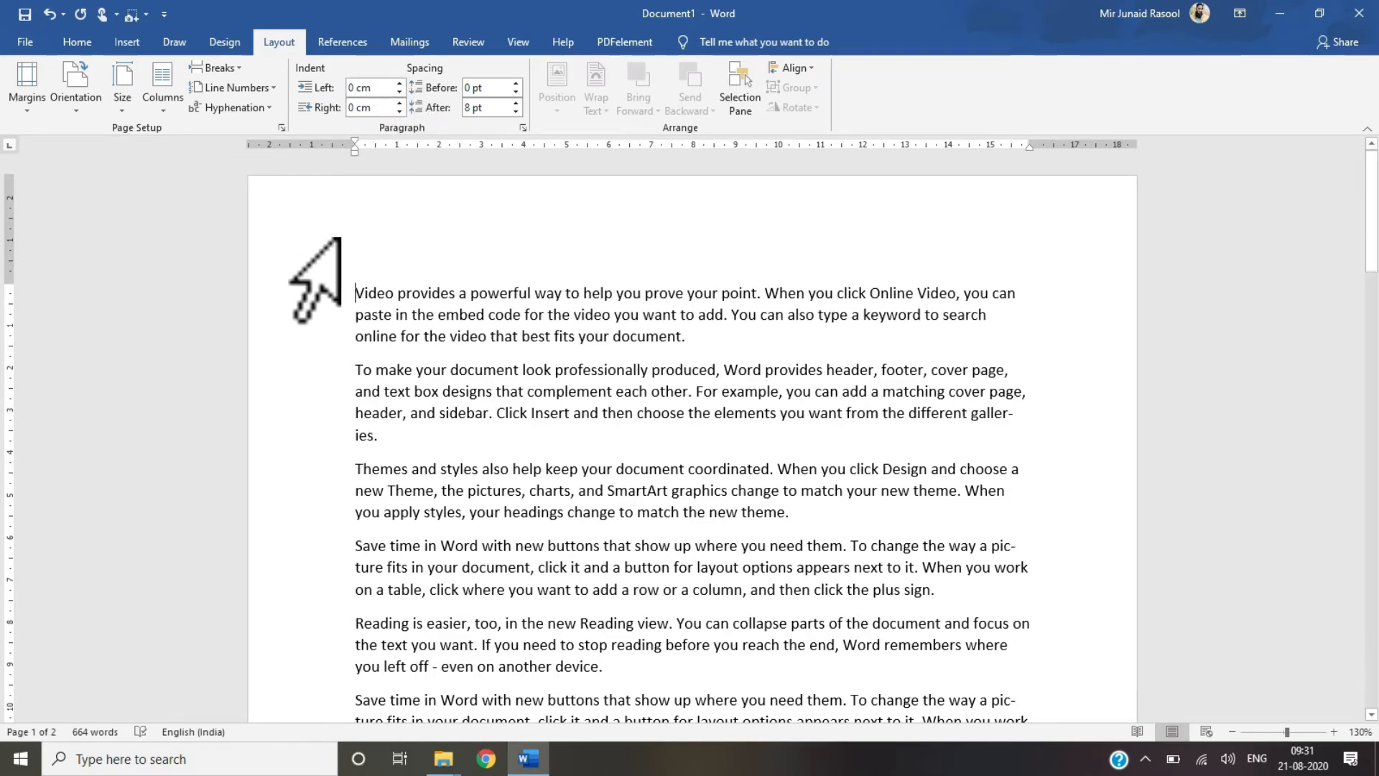
Step: Increase the first paragraph's right indent to 2 cm
{"action": "left_click", "coordinate": [400, 102]}
{"action": "left_click", "coordinate": [400, 102]}
{"action": "left_click", "coordinate": [400, 102]}
{"action": "left_click", "coordinate": [399, 103]}
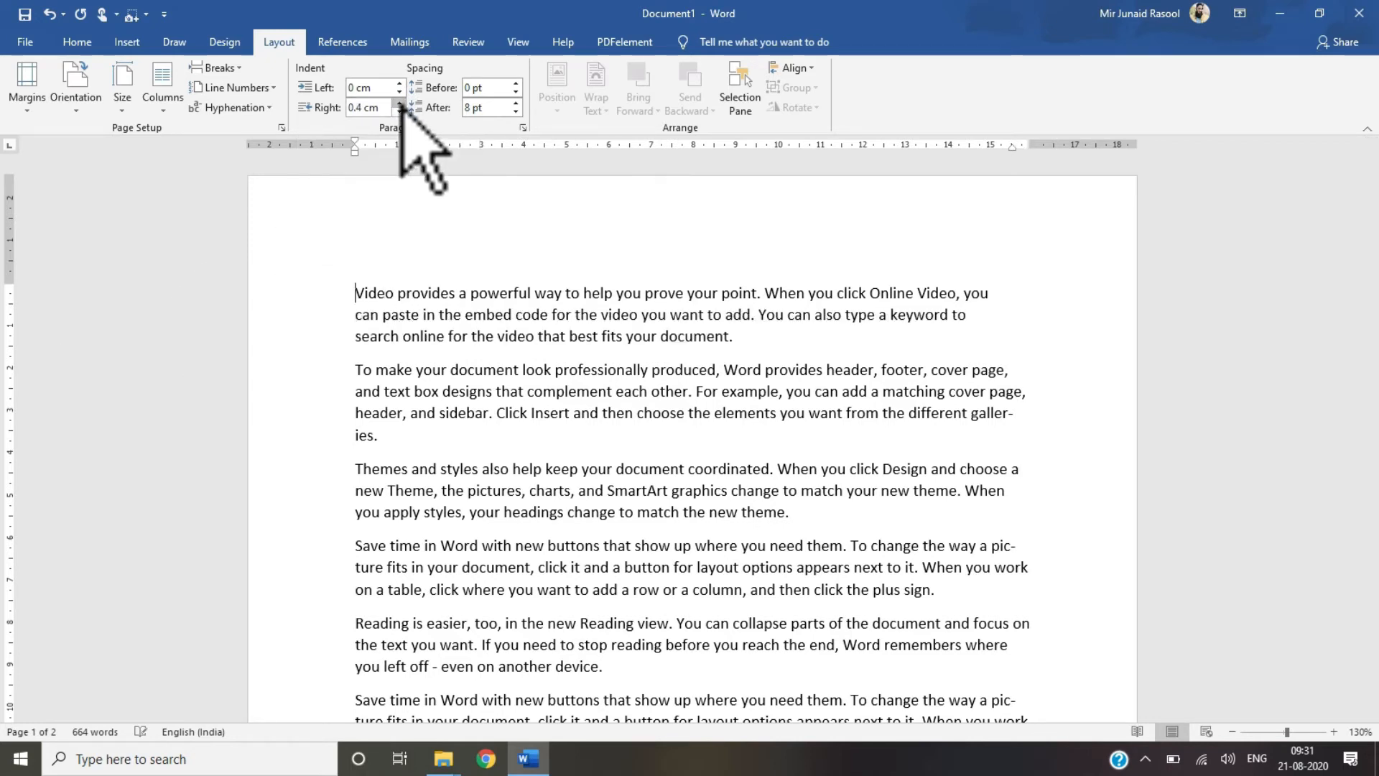
{"action": "left_click", "coordinate": [399, 102]}
{"action": "left_click", "coordinate": [399, 102]}
{"action": "left_click", "coordinate": [400, 103]}
{"action": "left_click", "coordinate": [399, 102]}
{"action": "left_click", "coordinate": [399, 103]}
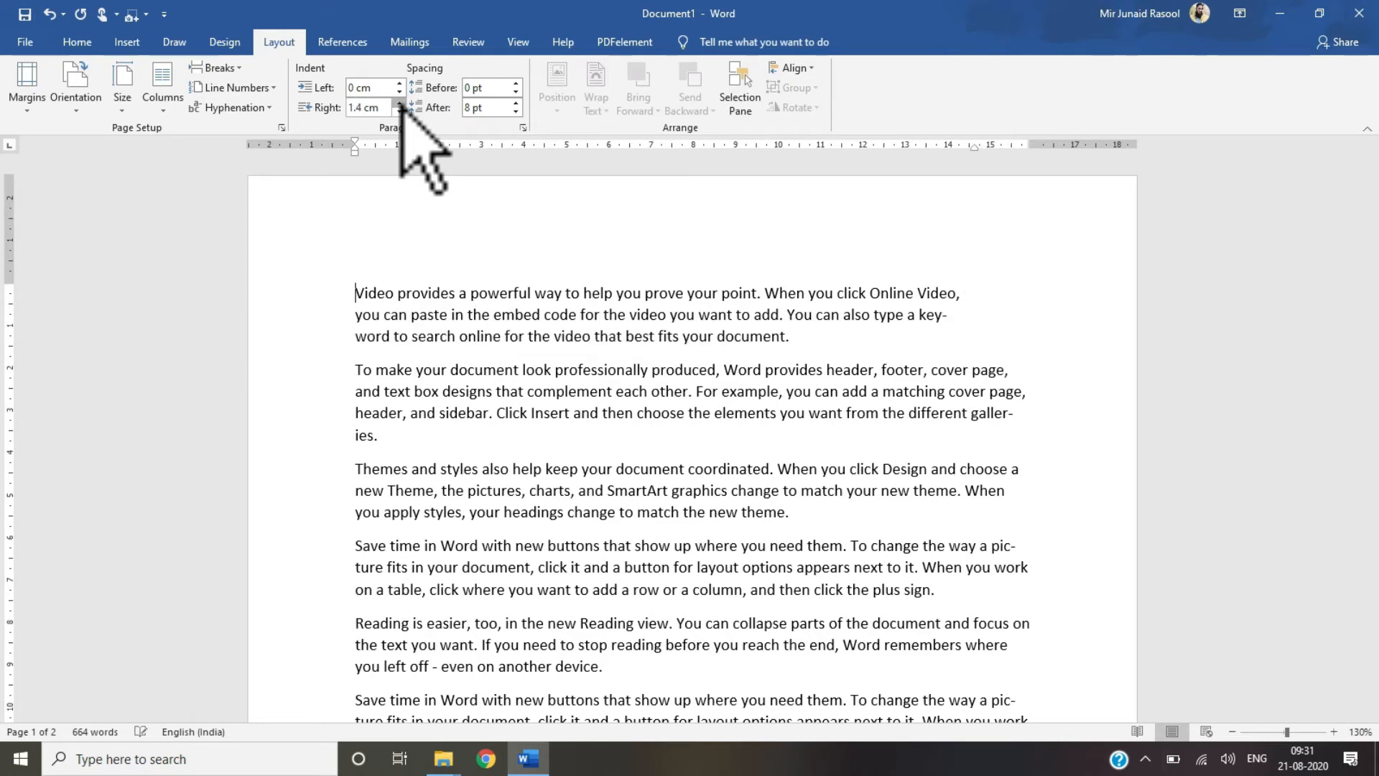
{"action": "left_click", "coordinate": [399, 102]}
{"action": "left_click", "coordinate": [399, 103]}
{"action": "left_click", "coordinate": [399, 103]}
{"action": "left_click", "coordinate": [400, 103]}
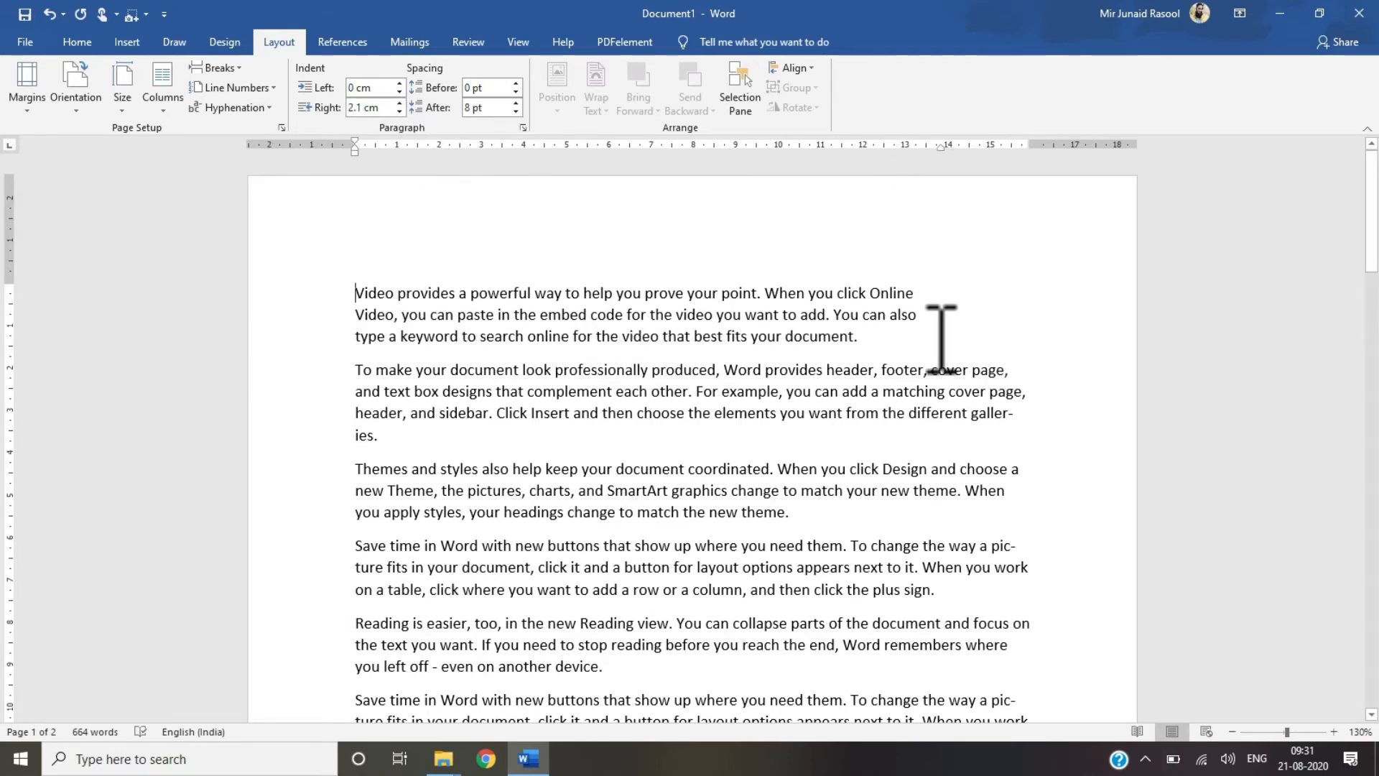
Step: Reduce the first paragraph's right indent back to 0 cm
{"action": "left_click", "coordinate": [399, 110]}
{"action": "left_click", "coordinate": [400, 110]}
{"action": "left_click", "coordinate": [399, 110]}
{"action": "left_click", "coordinate": [400, 110]}
{"action": "left_click", "coordinate": [399, 110]}
{"action": "left_click", "coordinate": [400, 110]}
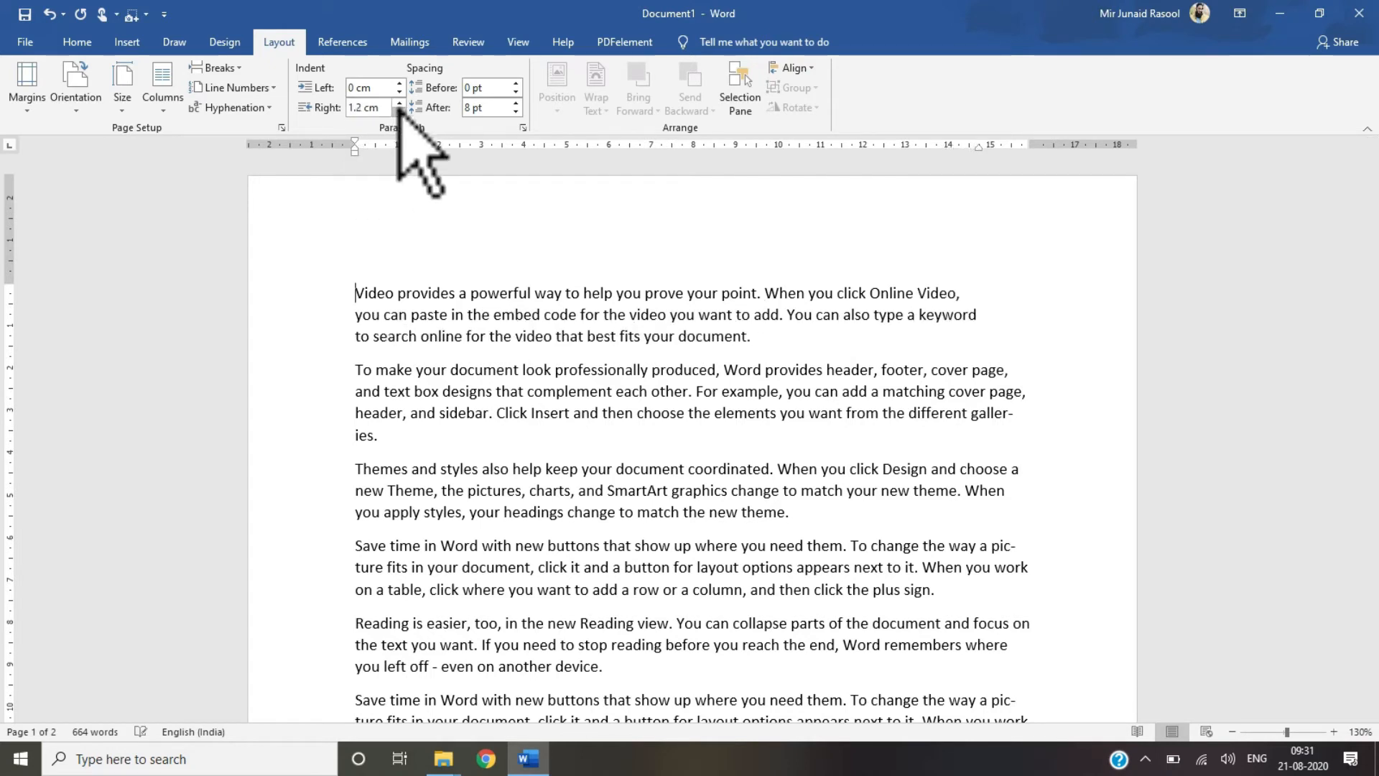
{"action": "left_click", "coordinate": [400, 110]}
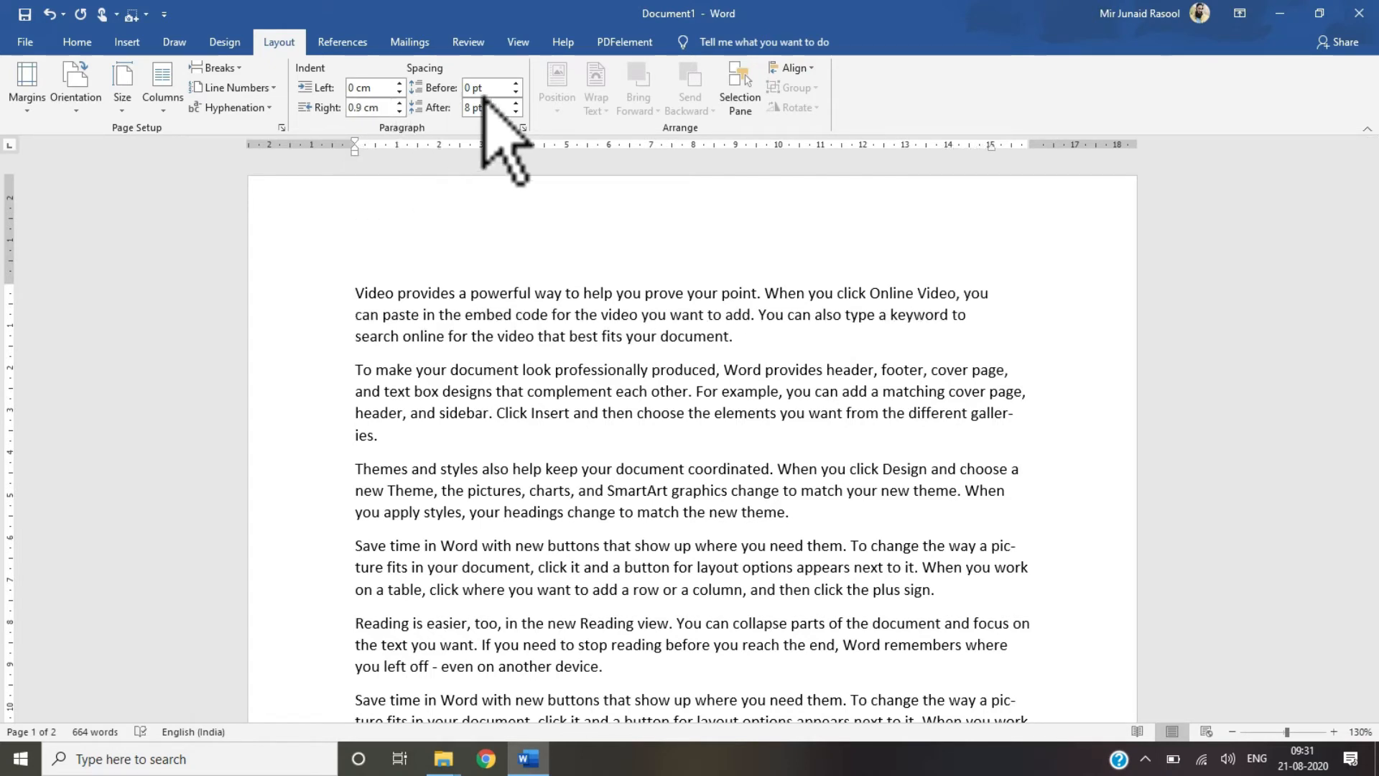
{"action": "left_click", "coordinate": [399, 104]}
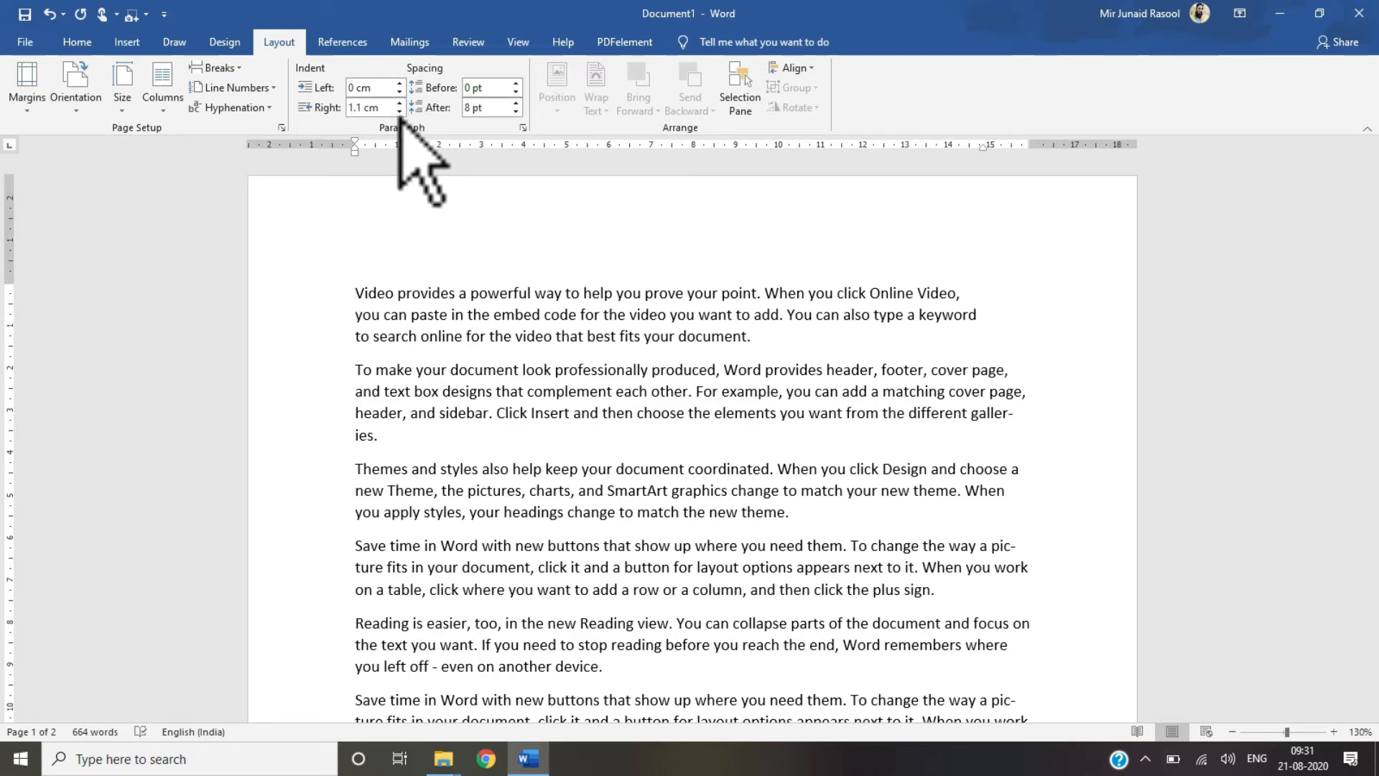
{"action": "left_click", "coordinate": [400, 110]}
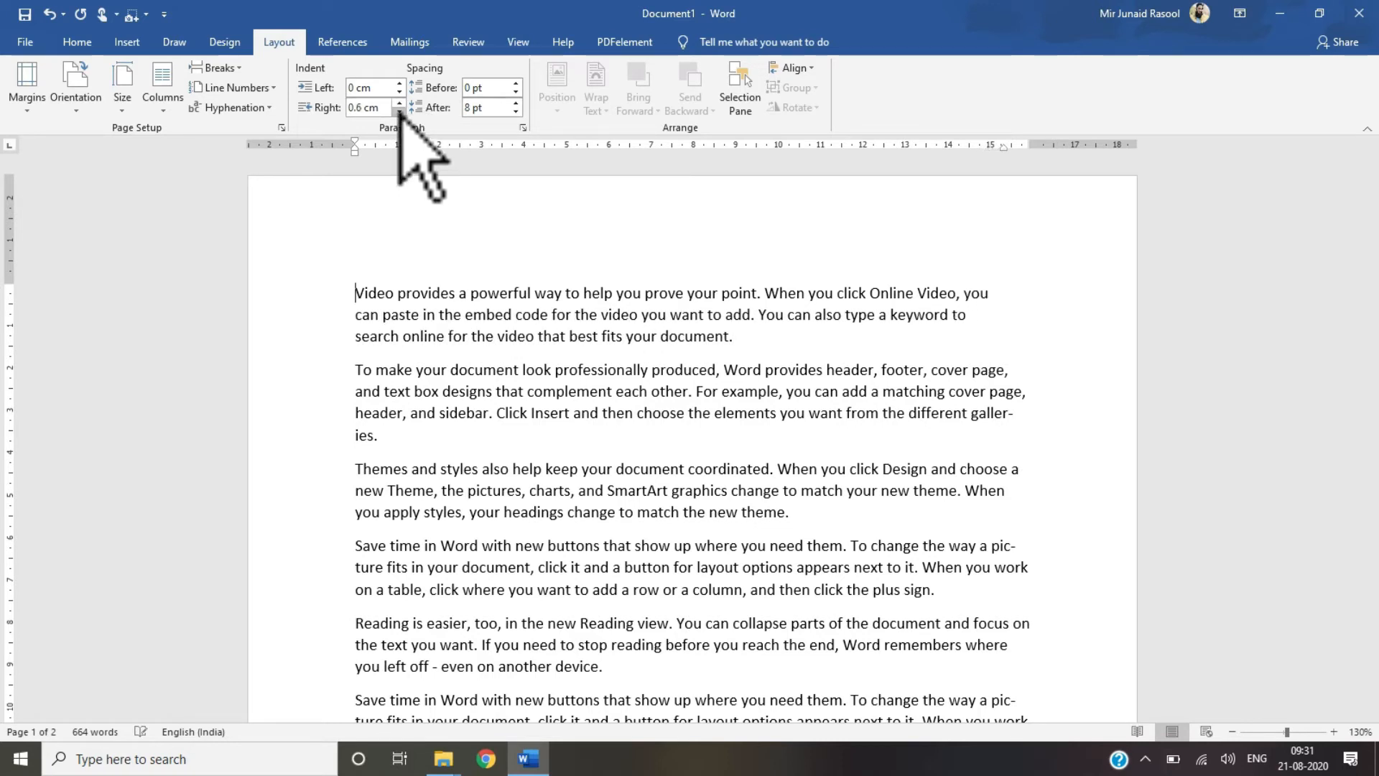
{"action": "left_click", "coordinate": [400, 110]}
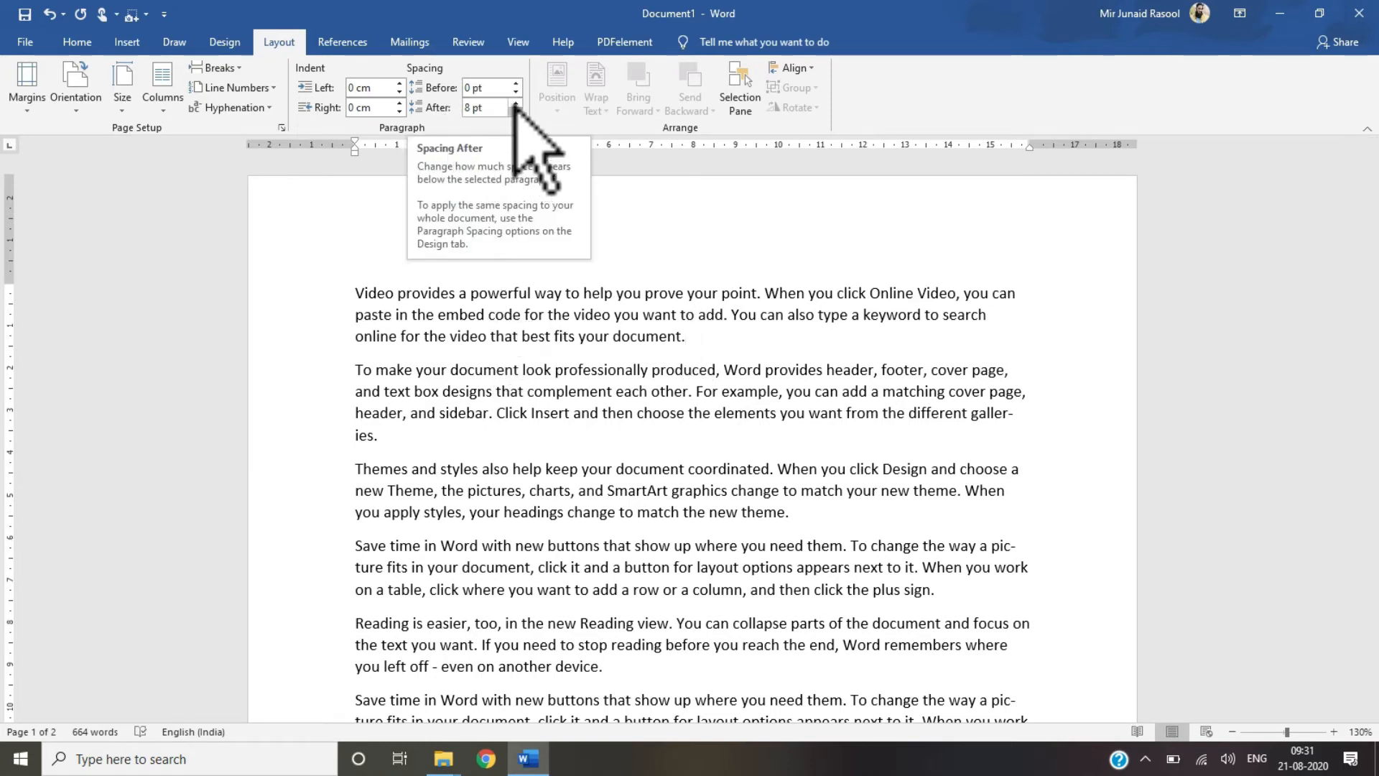
Step: Change the first paragraph's spacing after to Auto, then 0 pt, then back to 8 pt
{"action": "left_click_drag", "start_coordinate": [515, 104], "coordinate": [516, 112]}
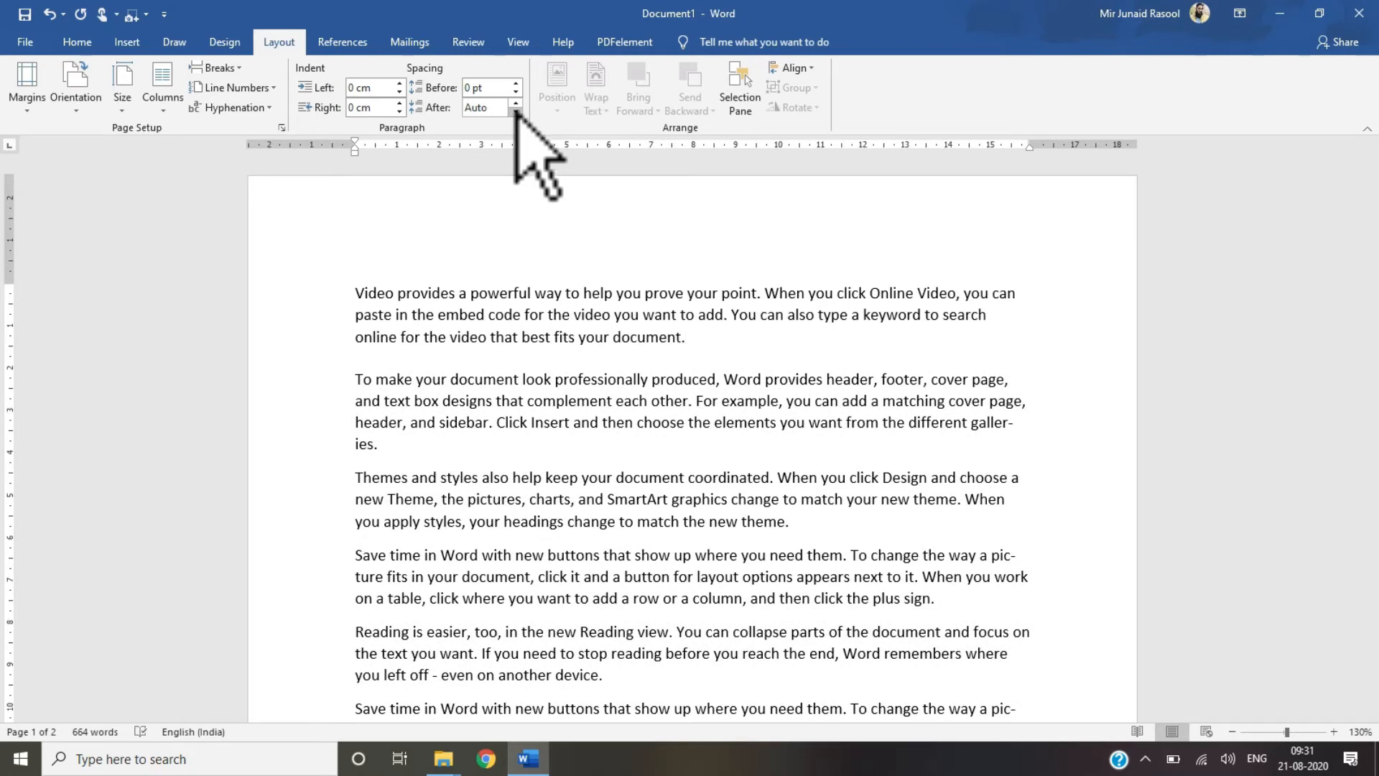
{"action": "left_click", "coordinate": [516, 111]}
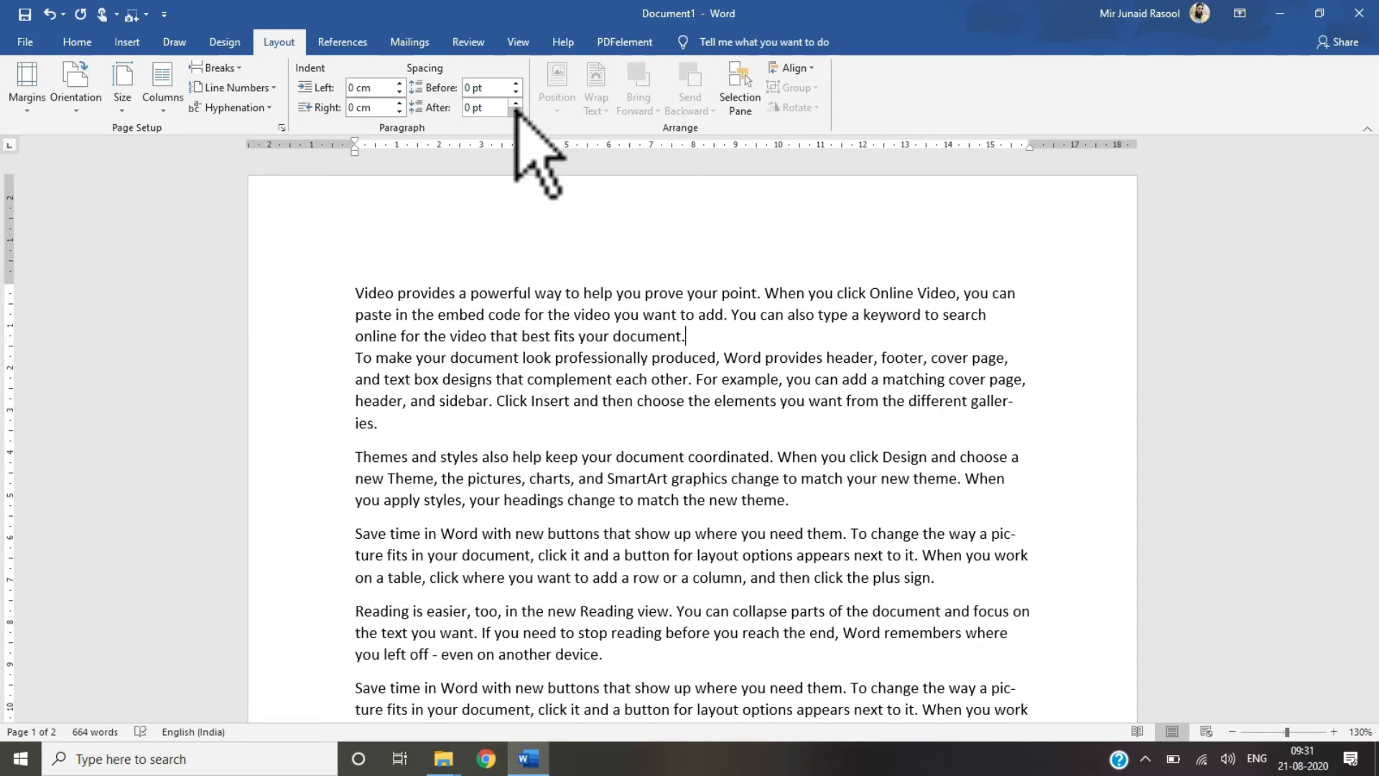
{"action": "left_click", "coordinate": [516, 105]}
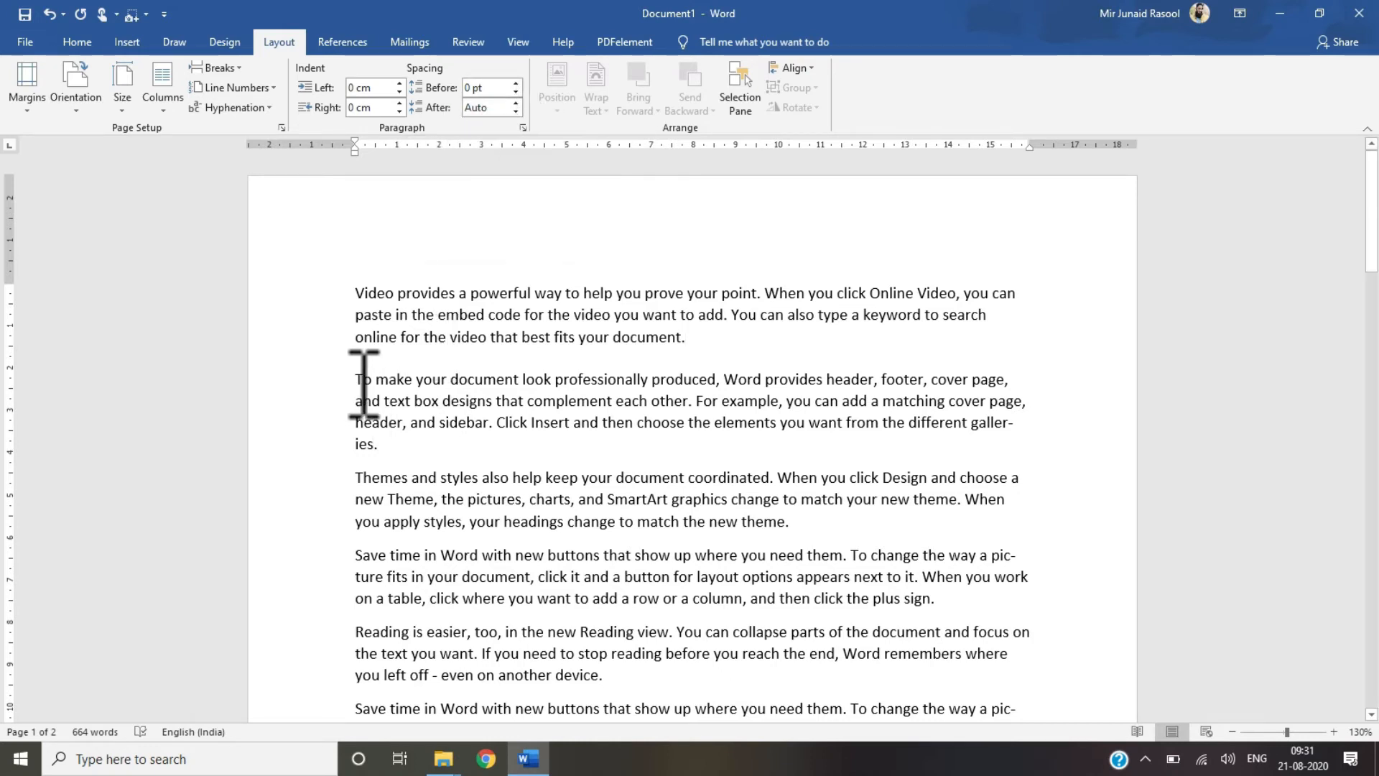
Step: Raise the second paragraph's spacing before to 36 pt, then return it to 0 pt
{"action": "left_click", "coordinate": [516, 83]}
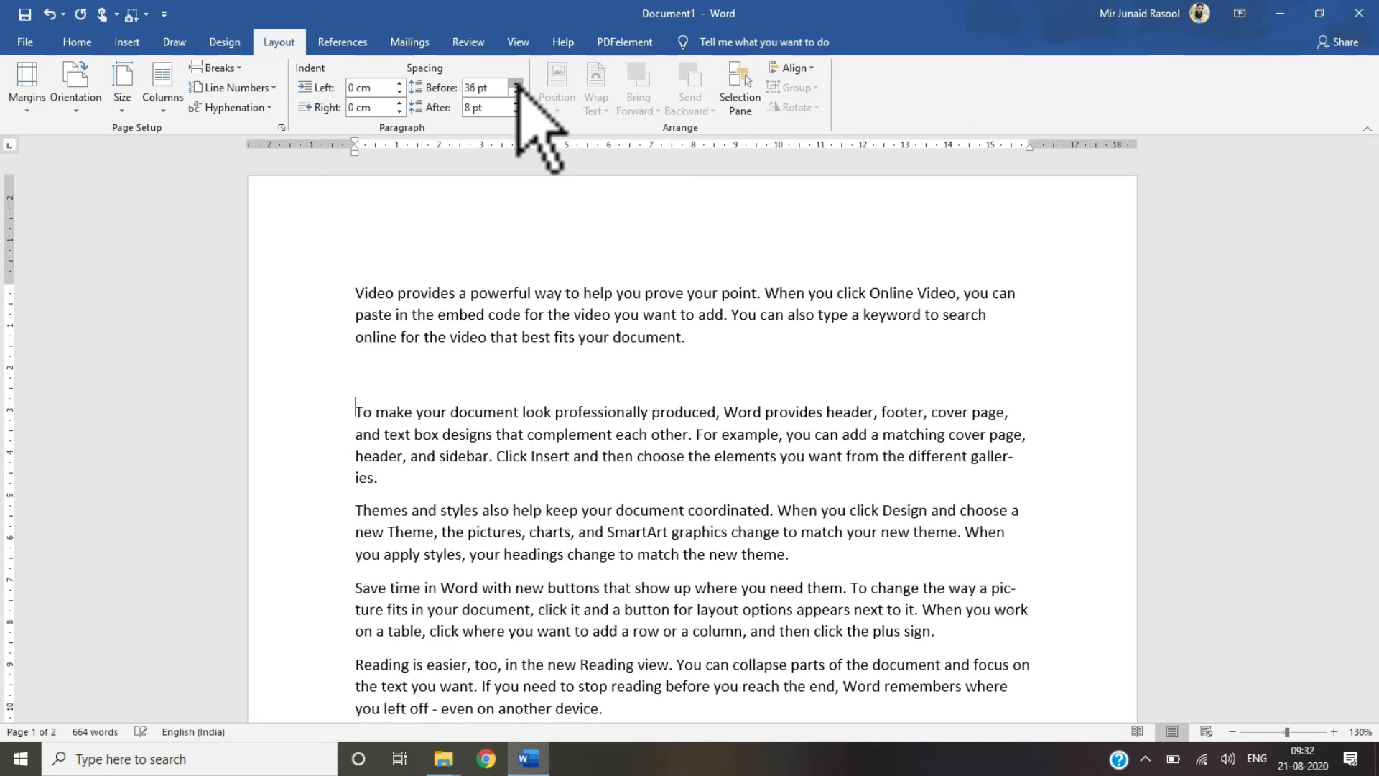
{"action": "left_click", "coordinate": [517, 85]}
{"action": "left_click", "coordinate": [515, 92]}
{"action": "left_click", "coordinate": [516, 91]}
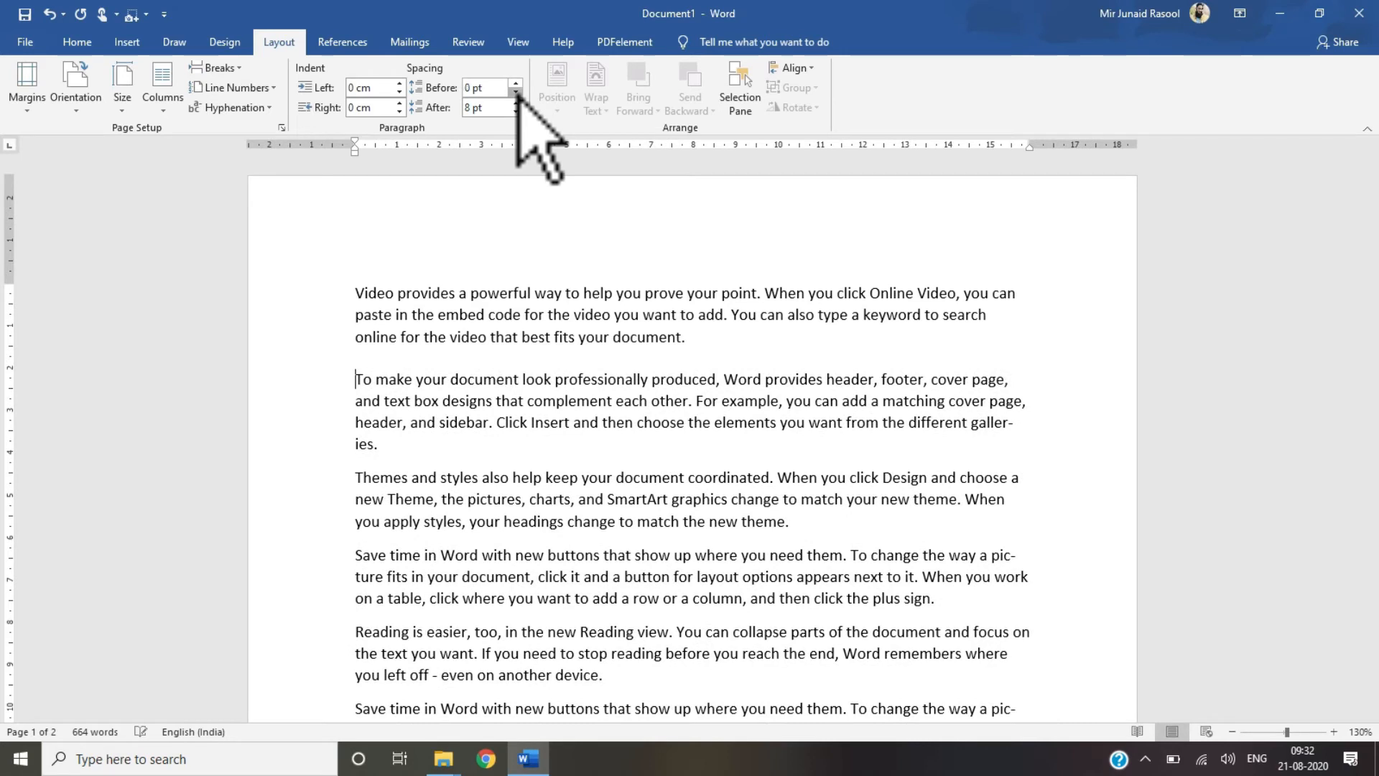
{"action": "left_click", "coordinate": [515, 84]}
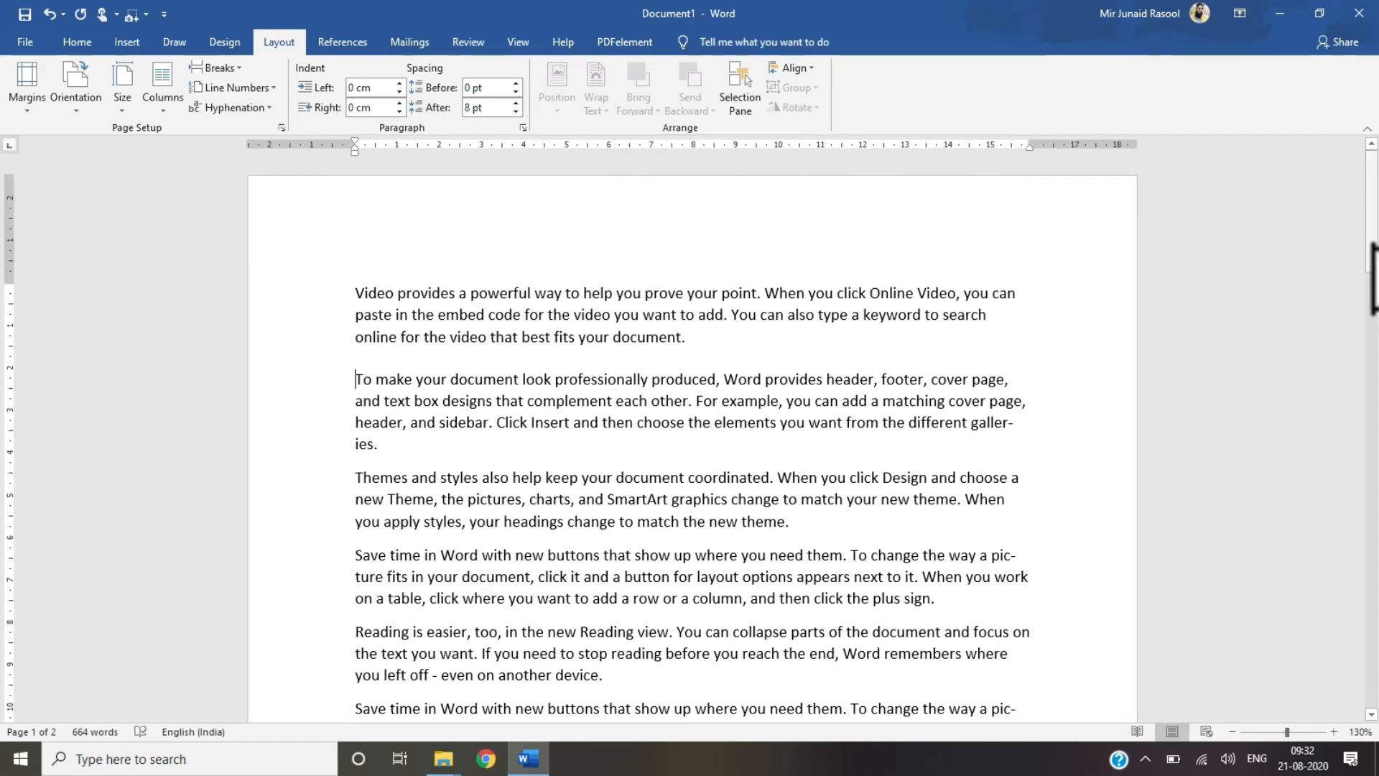
Step: Insert an empty paragraph at the very start of the document
{"action": "left_click_drag", "start_coordinate": [1372, 288], "coordinate": [1368, 228]}
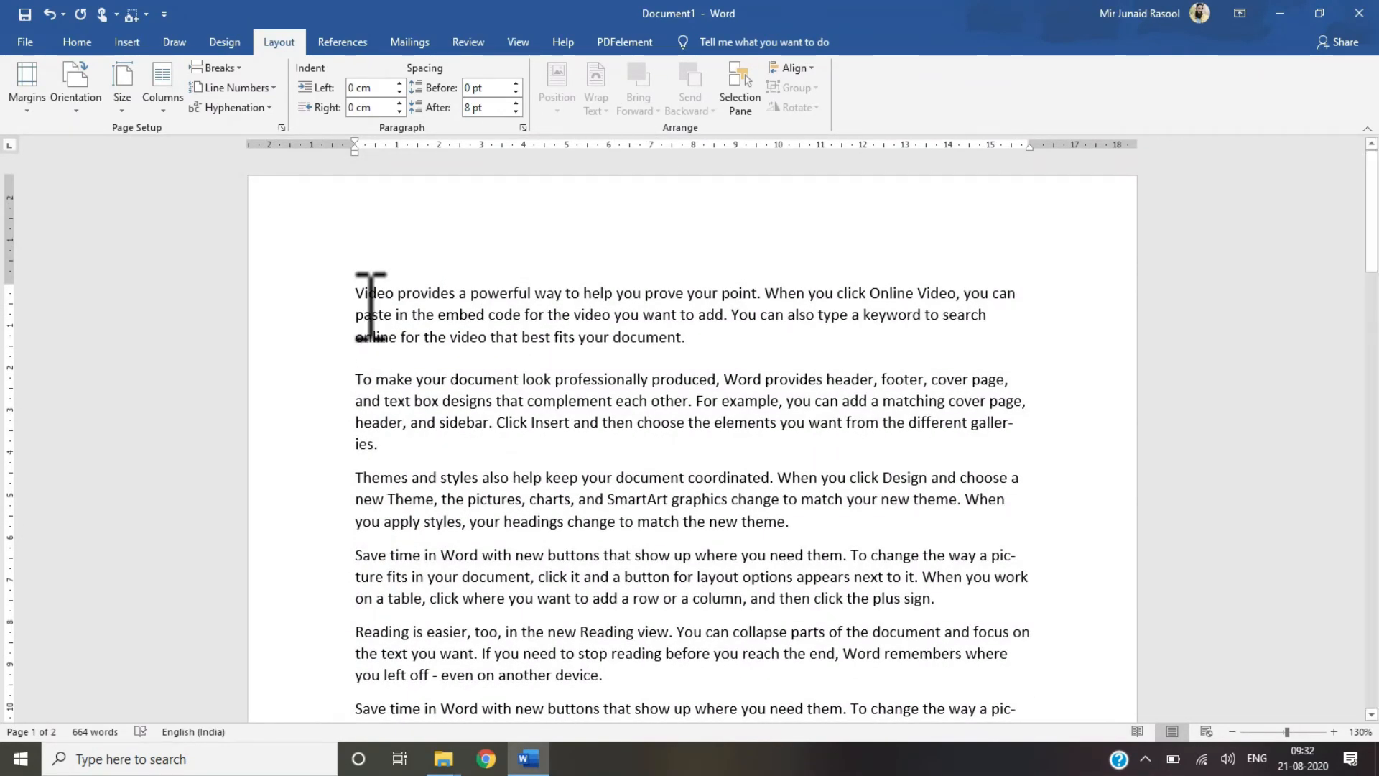
{"action": "key", "text": "ctrl+Home"}
{"action": "key", "text": "Return"}
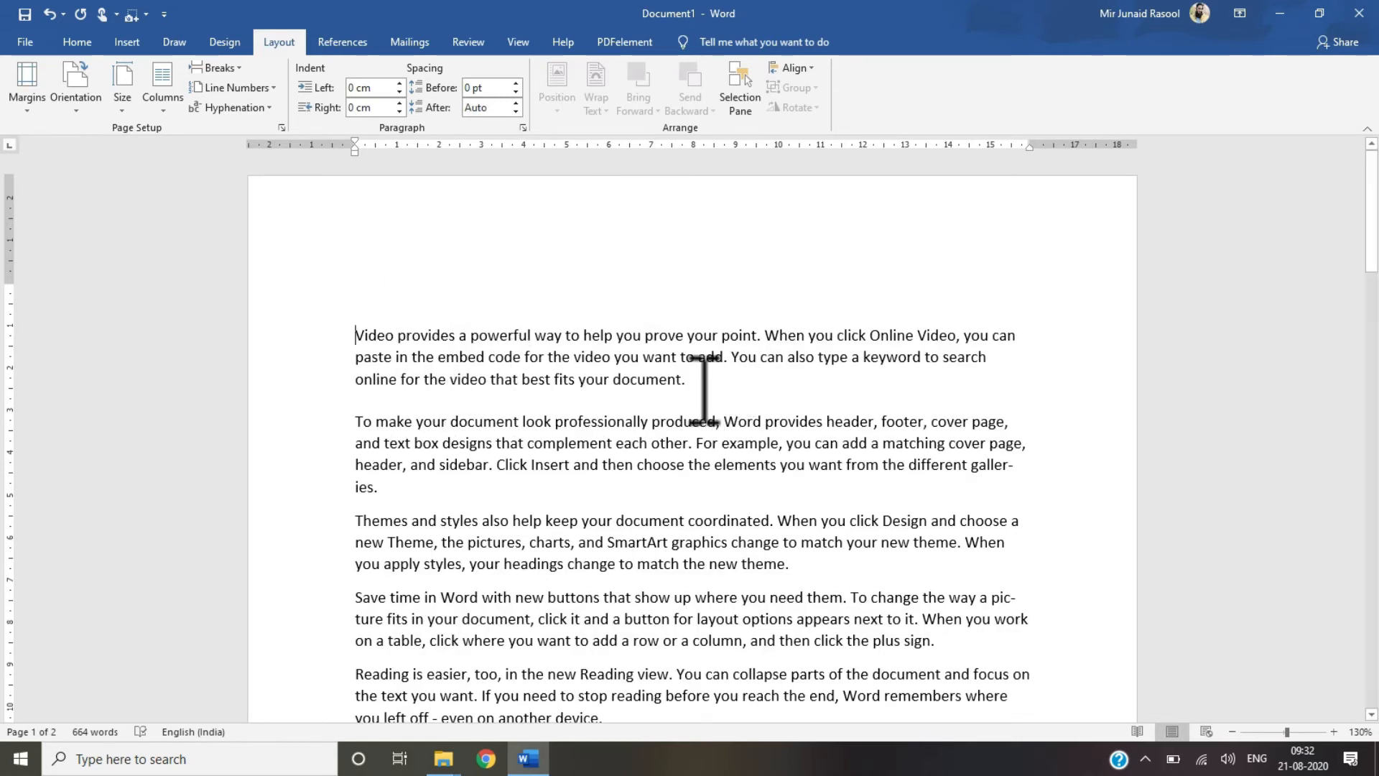
Step: Add an empty line after the first paragraph and insert the A2Z IT Services logo picture from the Thymnail folder there
{"action": "key", "text": "Return"}
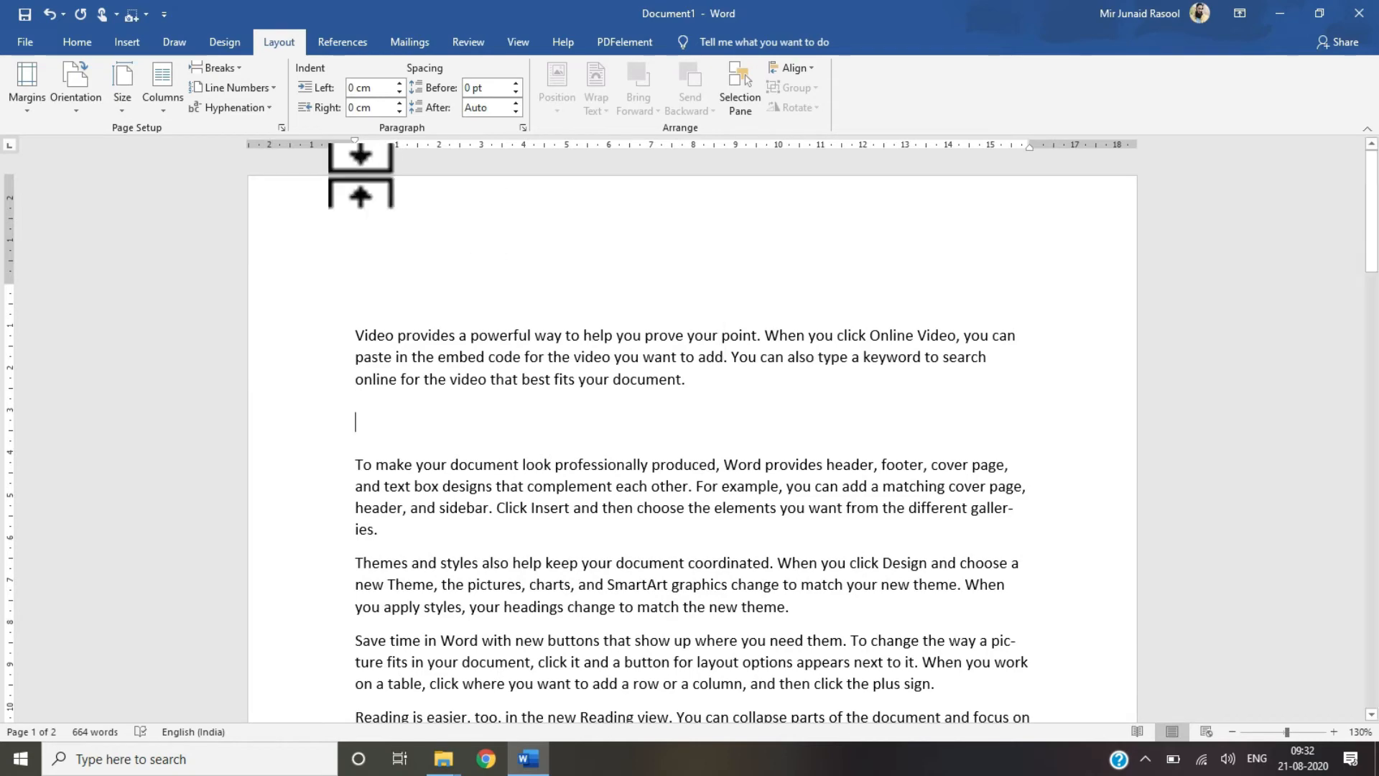
{"action": "left_click", "coordinate": [116, 49]}
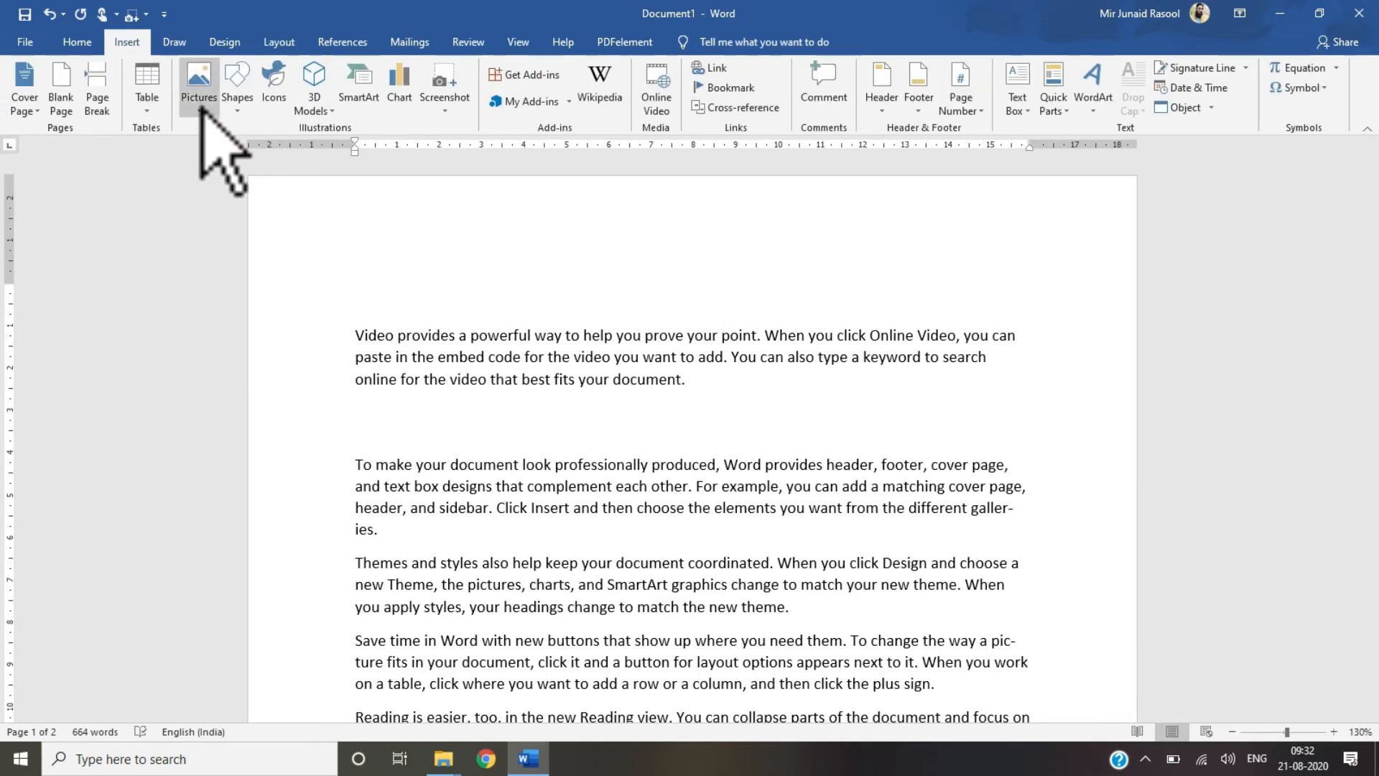
{"action": "left_click", "coordinate": [200, 108]}
{"action": "left_click", "coordinate": [214, 159]}
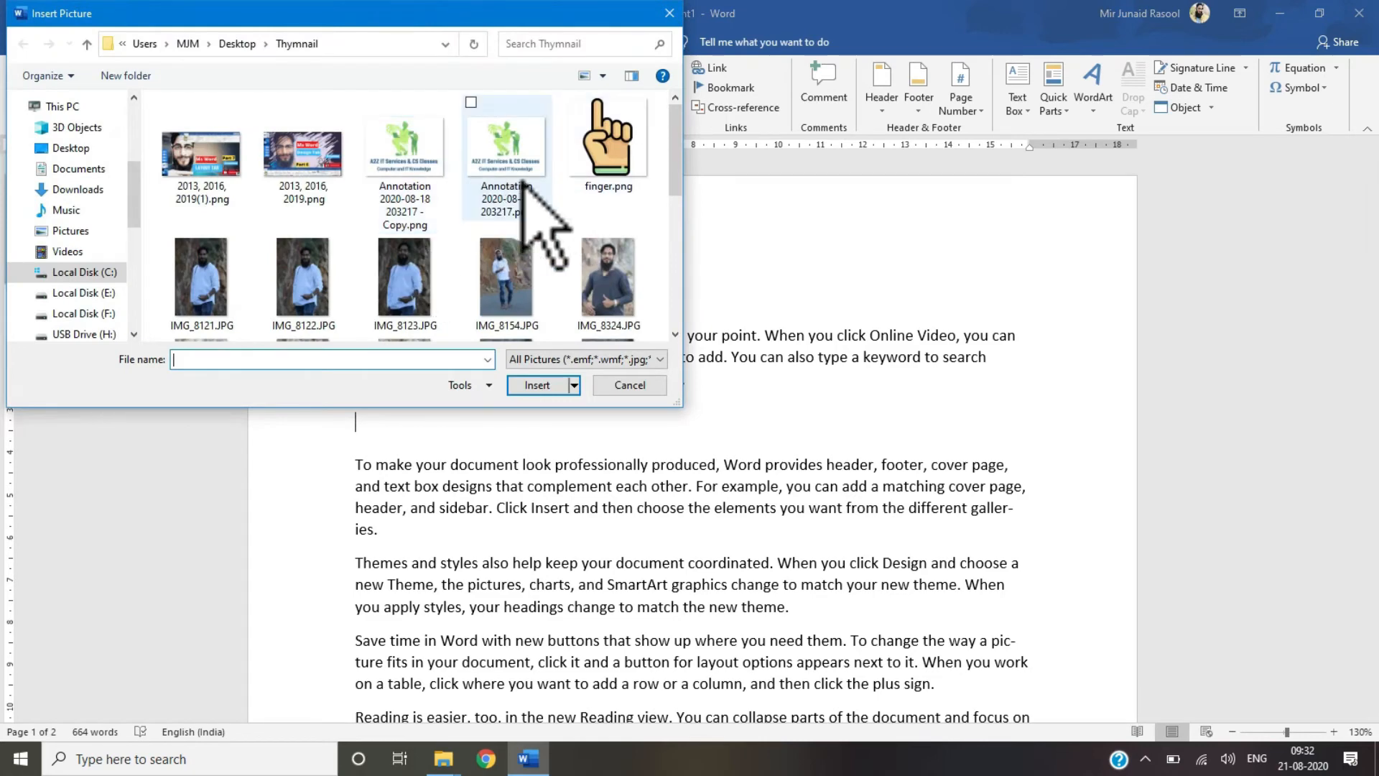
{"action": "left_click", "coordinate": [483, 209]}
{"action": "left_click", "coordinate": [539, 385]}
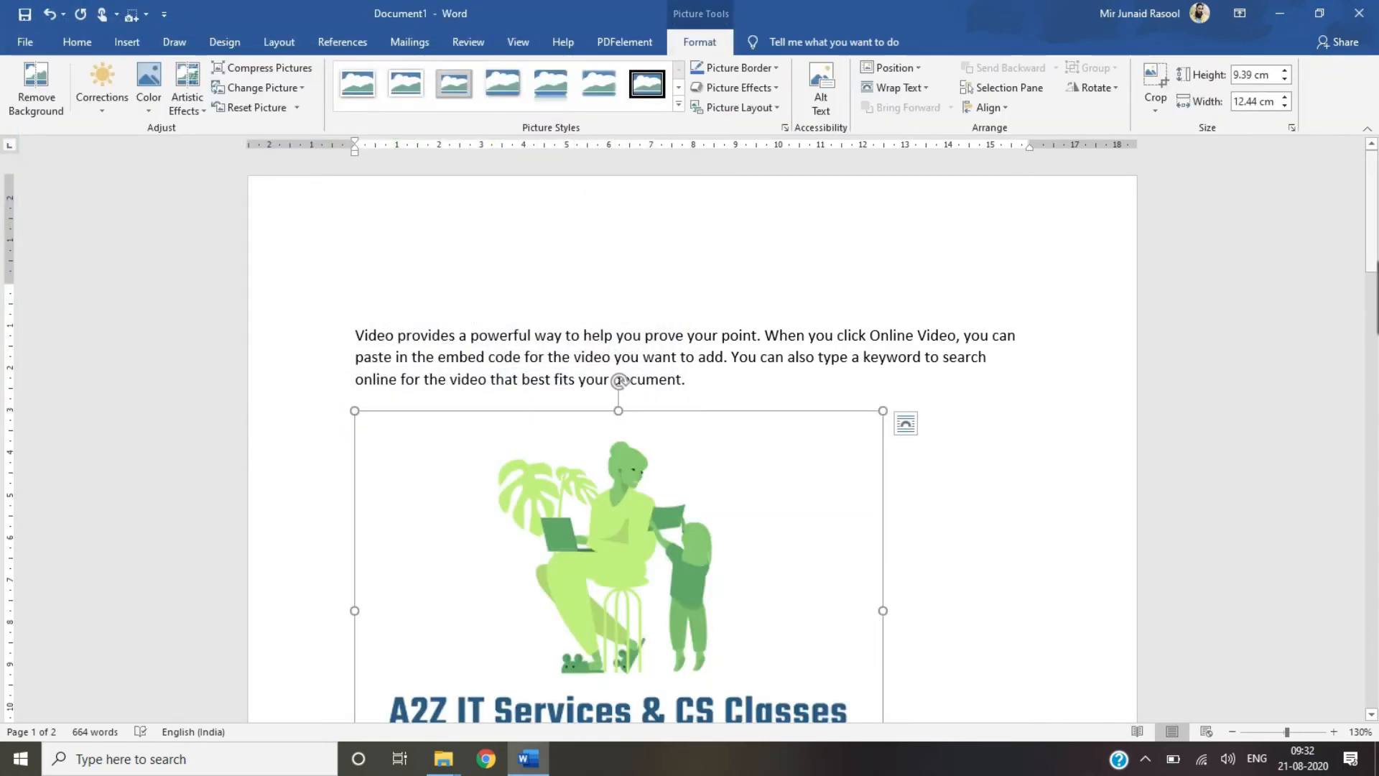
{"action": "mouse_move", "coordinate": [1377, 293]}
{"action": "left_mouse_down"}
{"action": "mouse_move", "coordinate": [1377, 325]}
{"action": "mouse_move", "coordinate": [1377, 235]}
{"action": "mouse_move", "coordinate": [1376, 278]}
{"action": "left_mouse_up"}
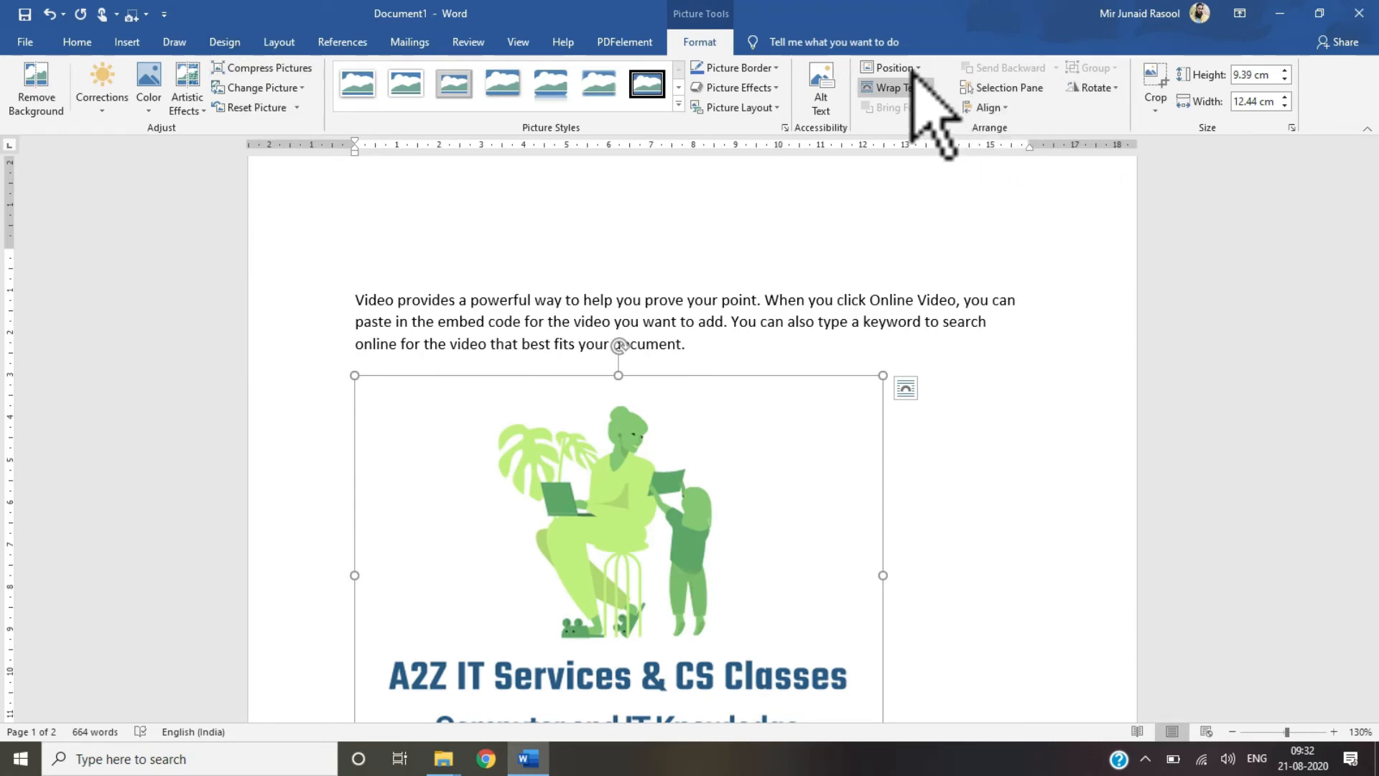
{"action": "left_click", "coordinate": [283, 43]}
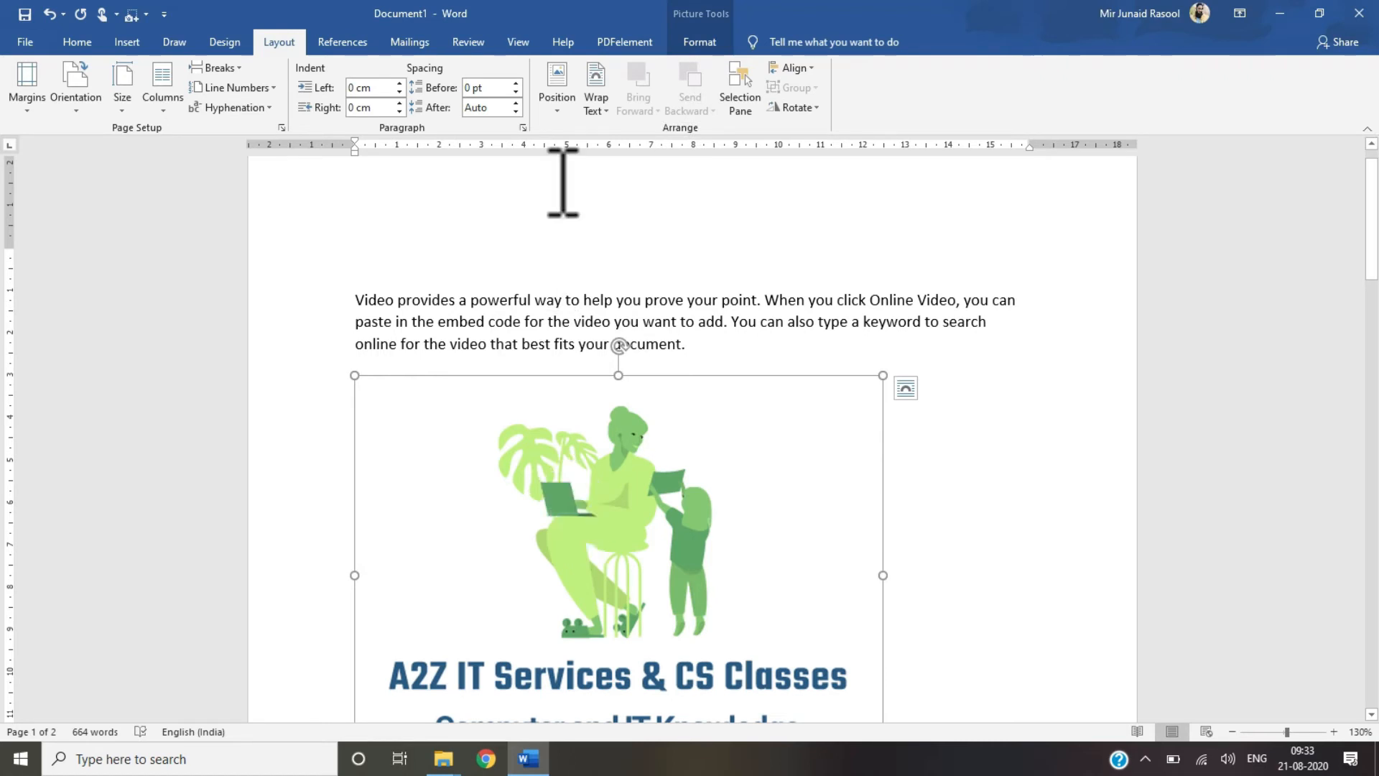
{"action": "left_click", "coordinate": [559, 108]}
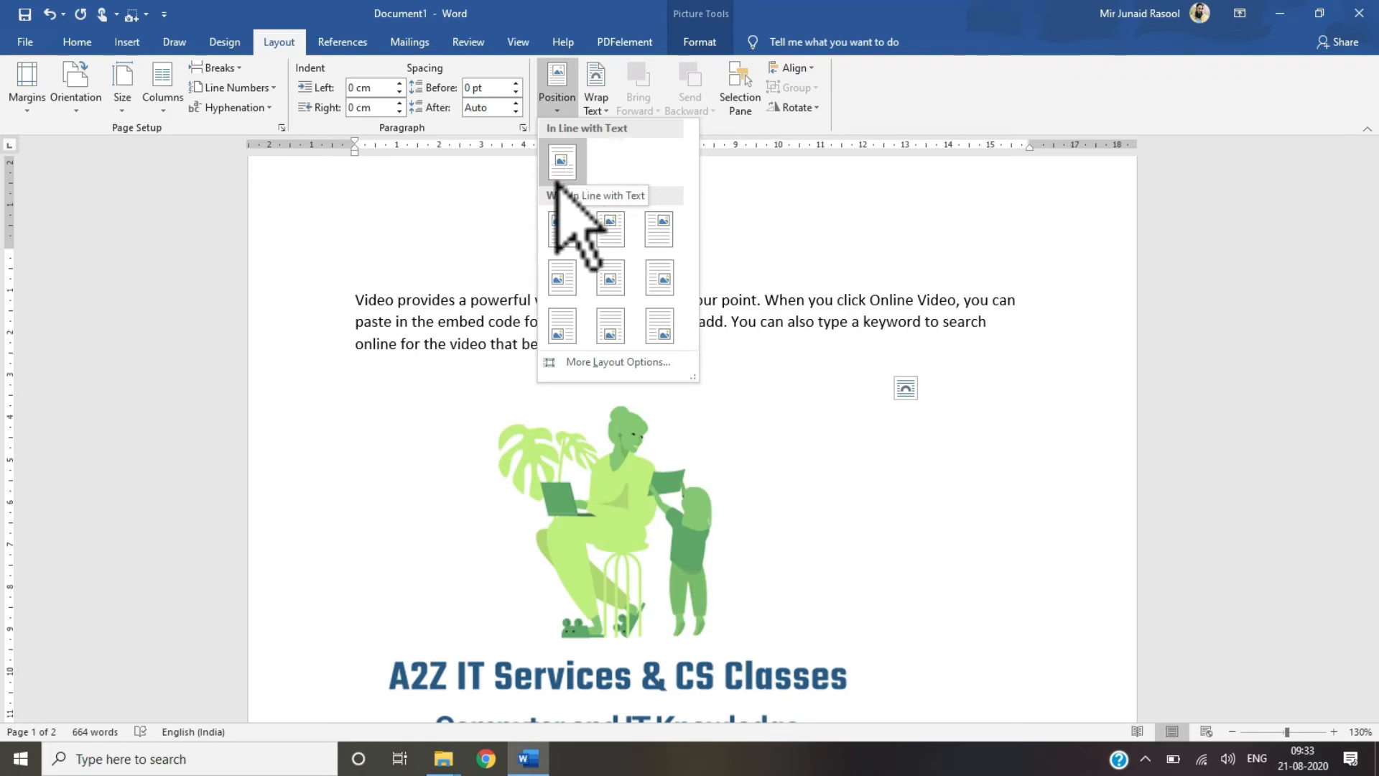
{"action": "left_click", "coordinate": [582, 556]}
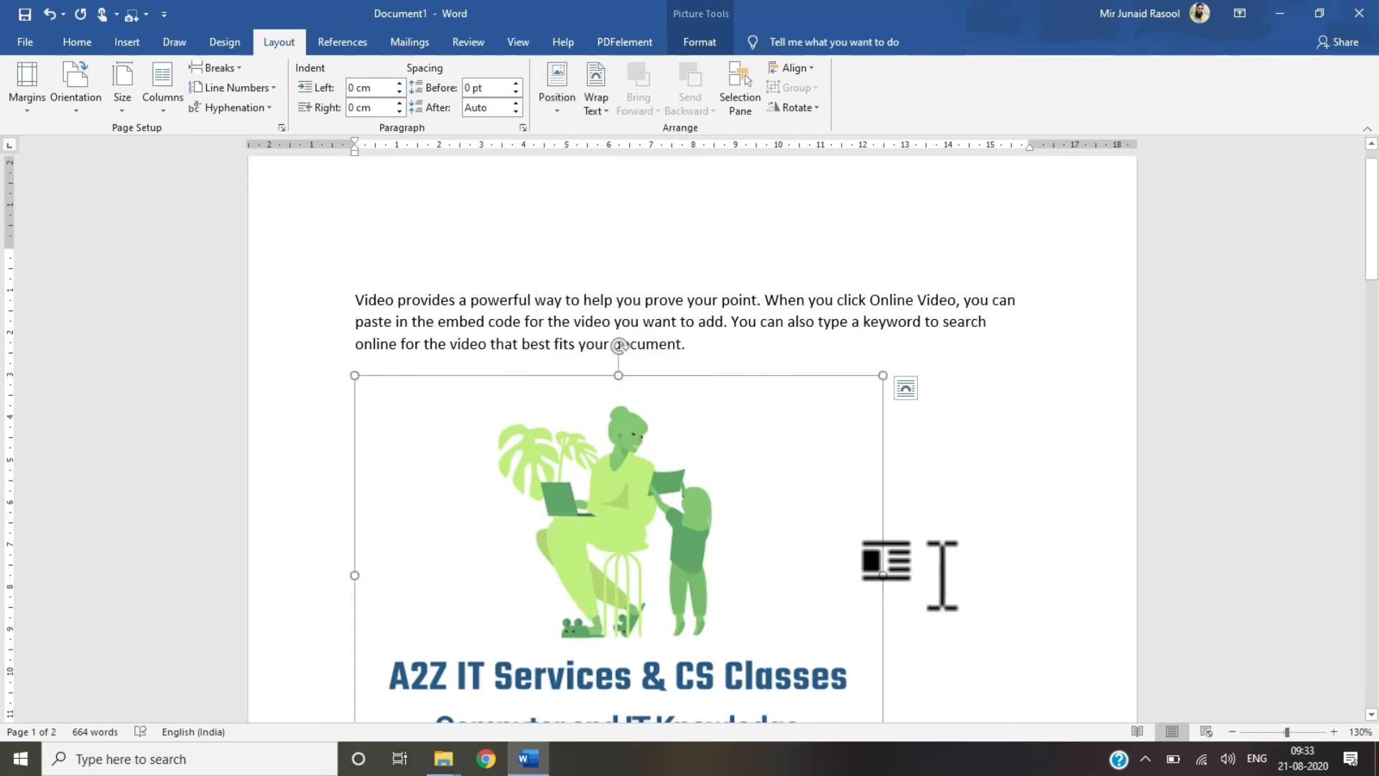
Step: Resize the inserted picture smaller, to about 9.3 cm wide, by its side and corner handles
{"action": "left_click_drag", "start_coordinate": [884, 578], "coordinate": [802, 574]}
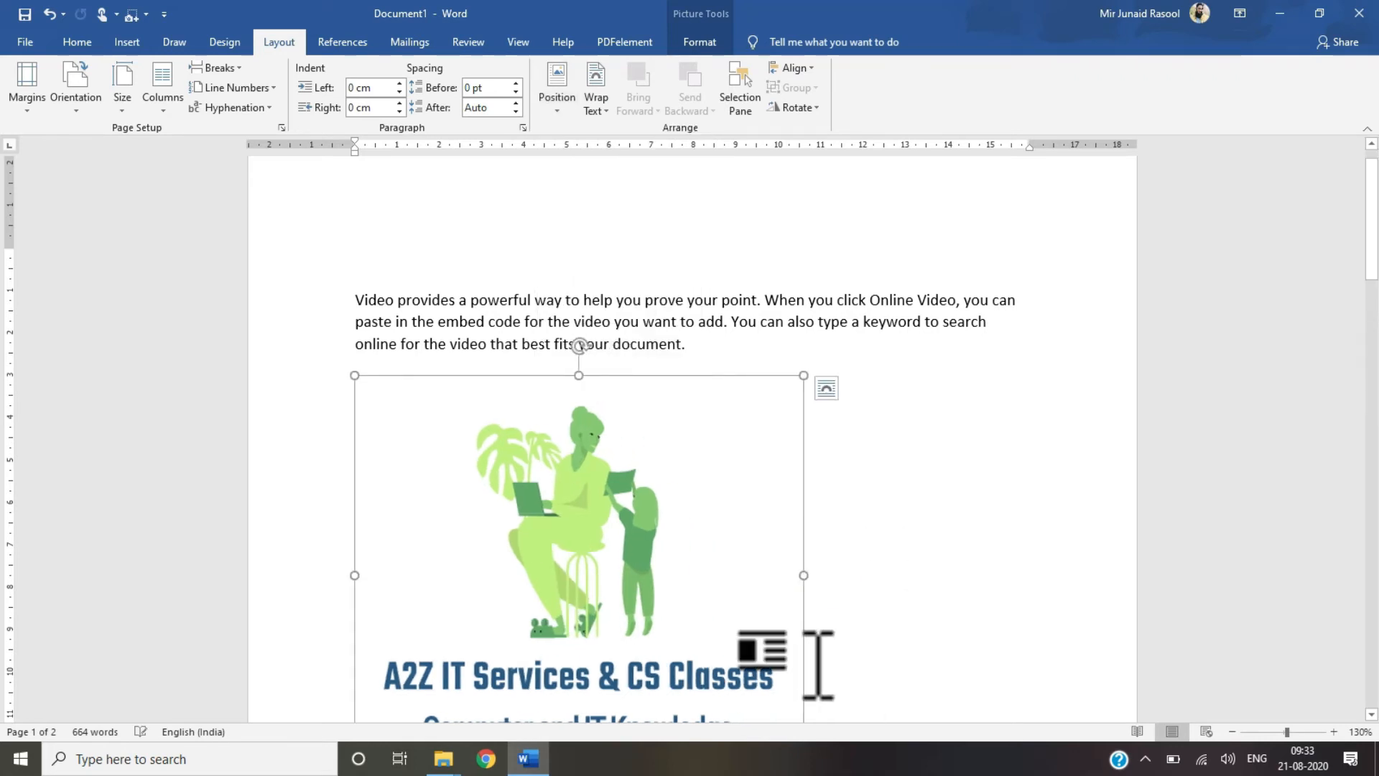
{"action": "scroll", "coordinate": [802, 574], "scroll_direction": "down", "scroll_amount": 3}
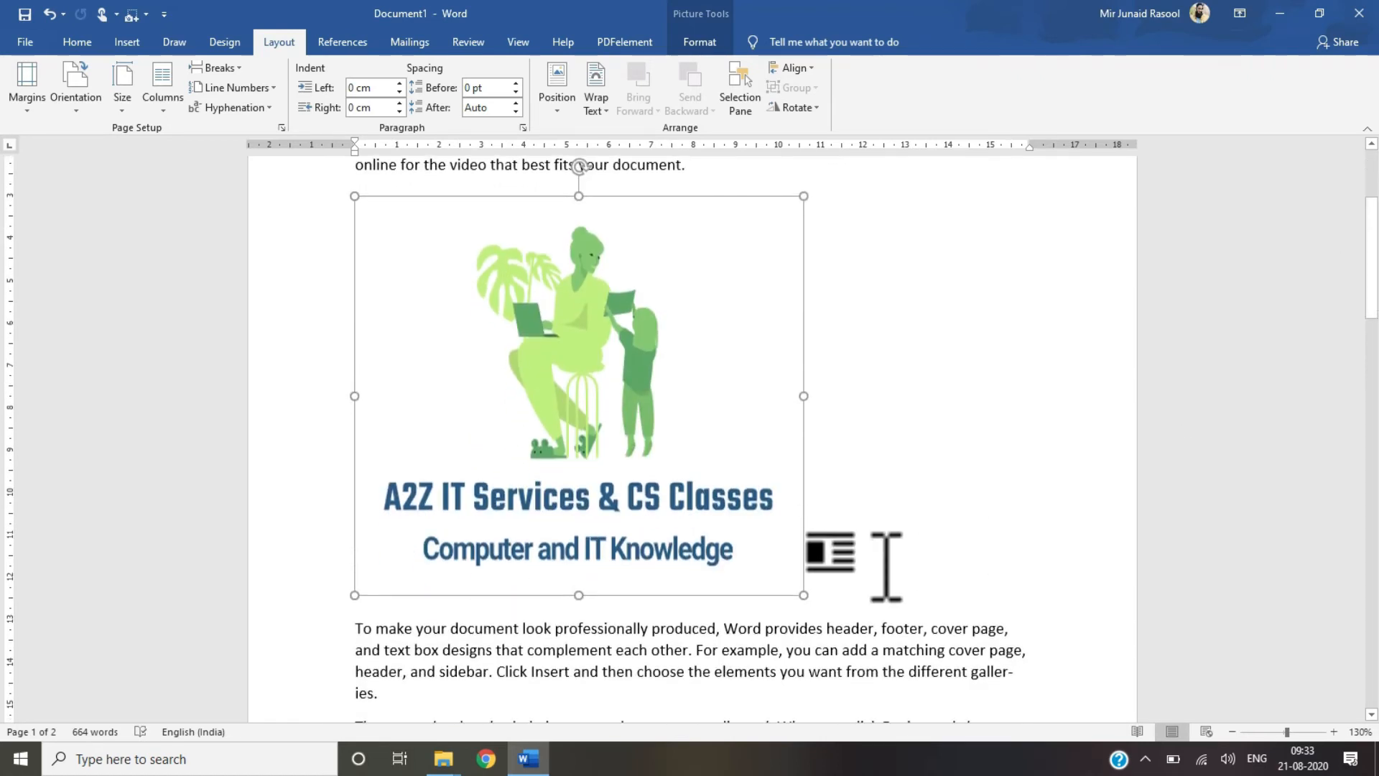
{"action": "left_click_drag", "start_coordinate": [775, 557], "coordinate": [750, 548]}
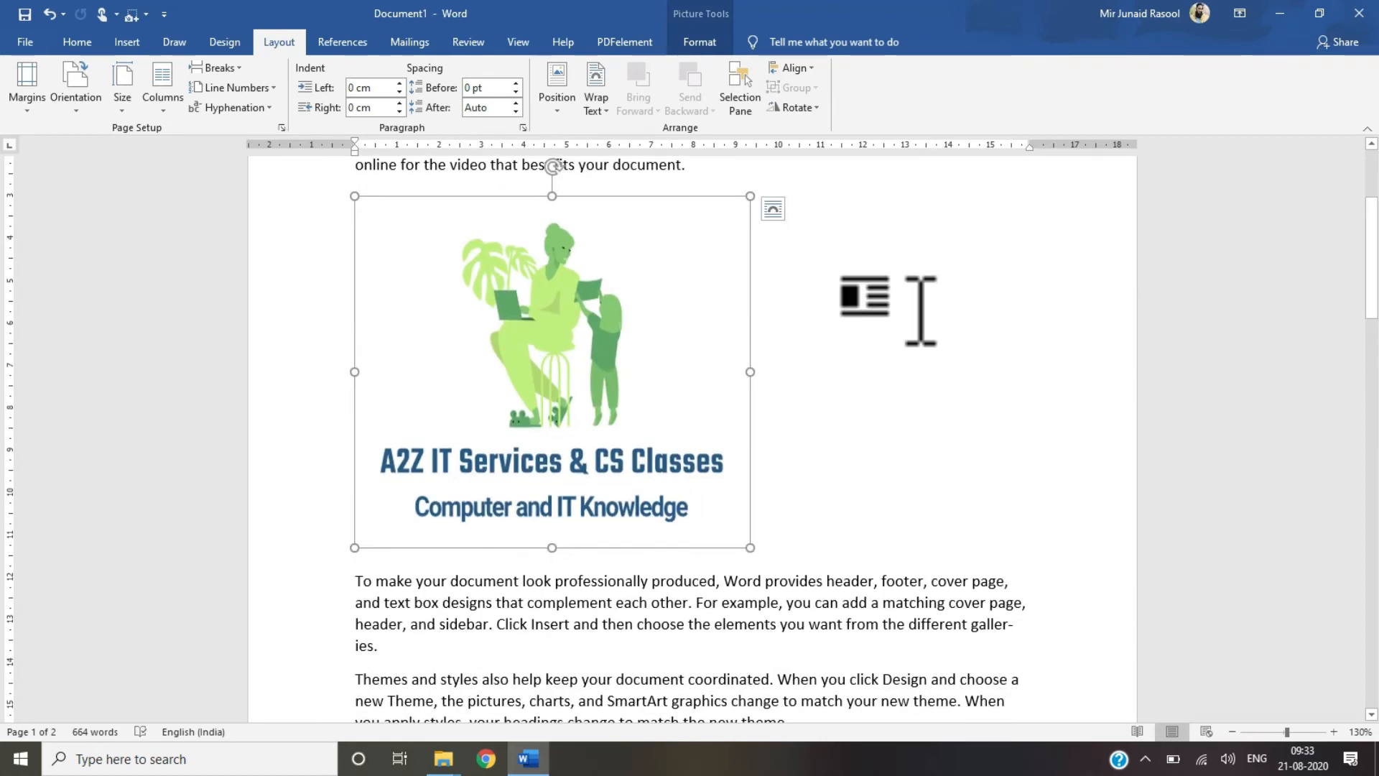
{"action": "scroll", "coordinate": [689, 431], "scroll_direction": "up", "scroll_amount": 3}
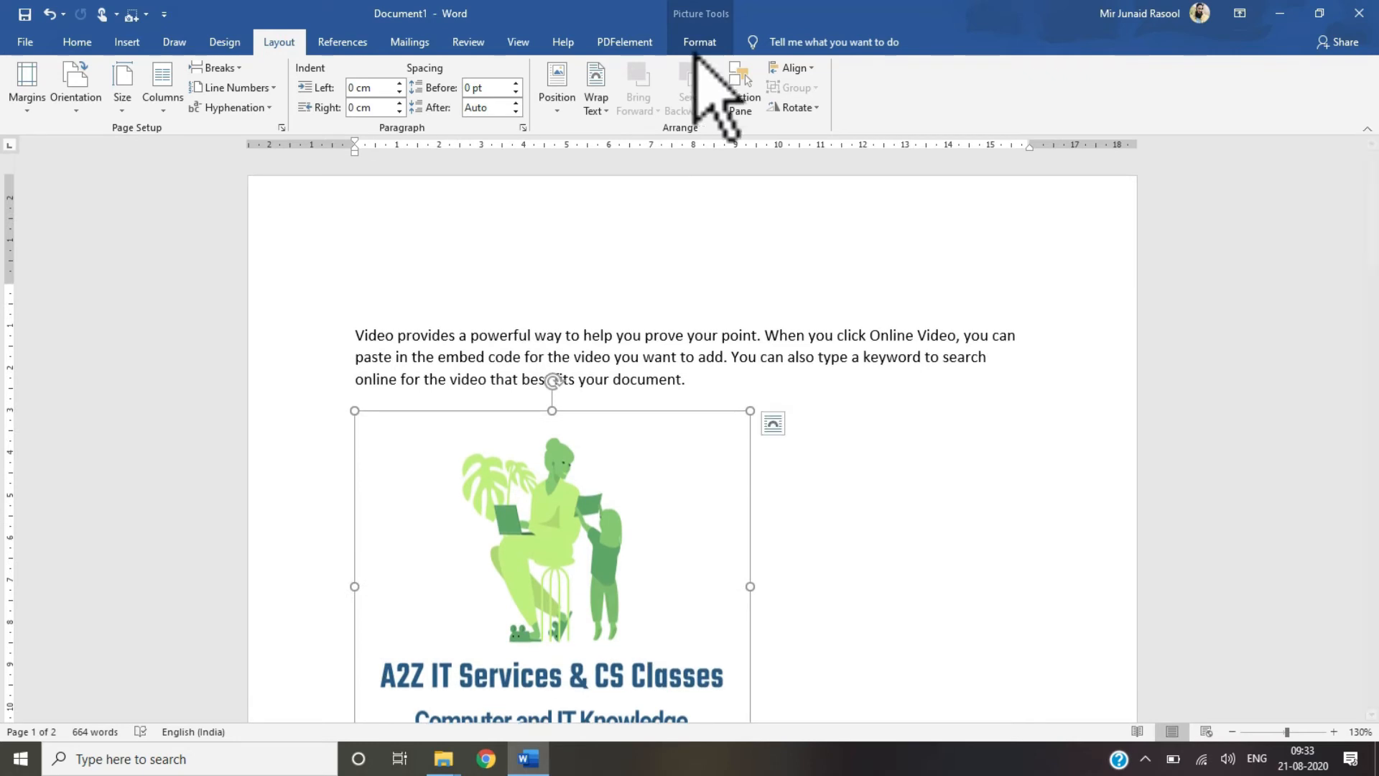
Step: Try Position presets on the picture in turn: top left, top center, middle right and bottom center with text wrapping
{"action": "left_click", "coordinate": [555, 107]}
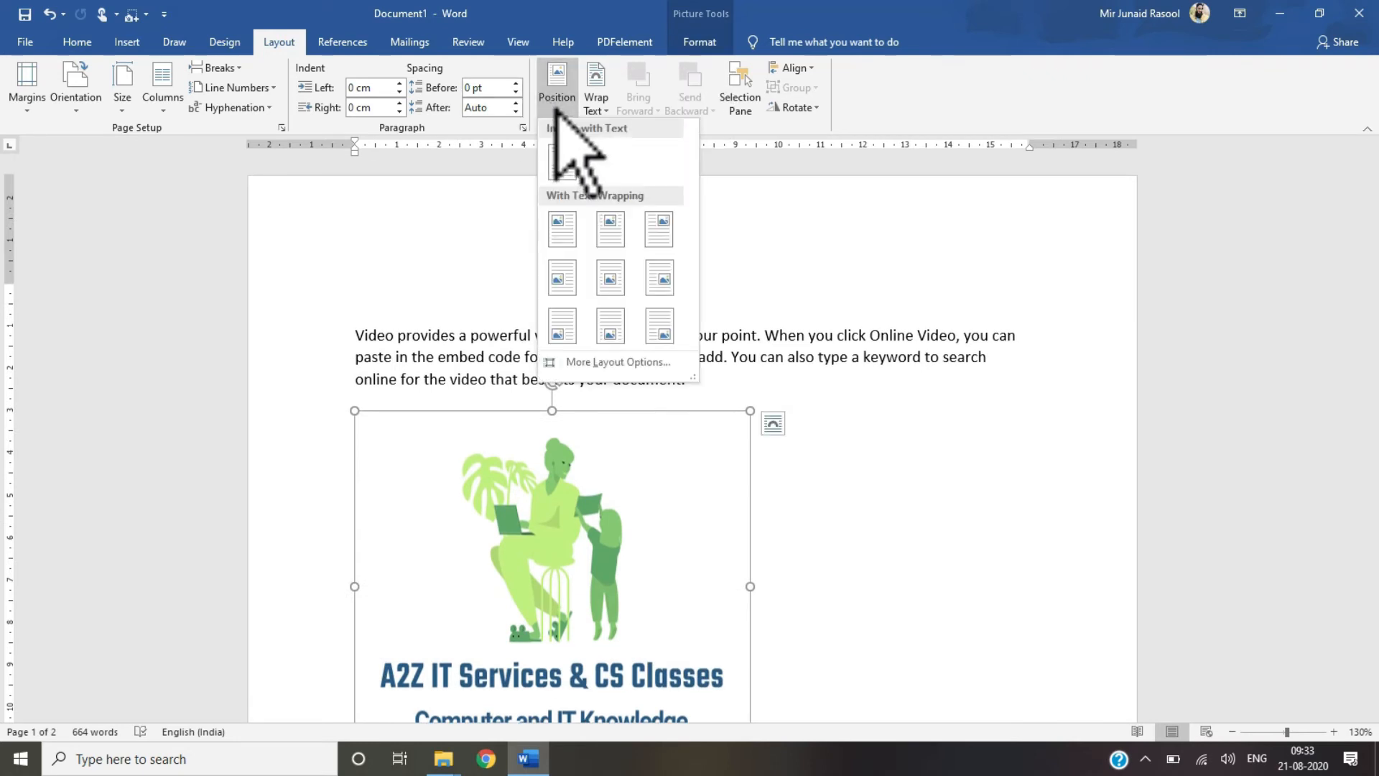
{"action": "left_click", "coordinate": [563, 224]}
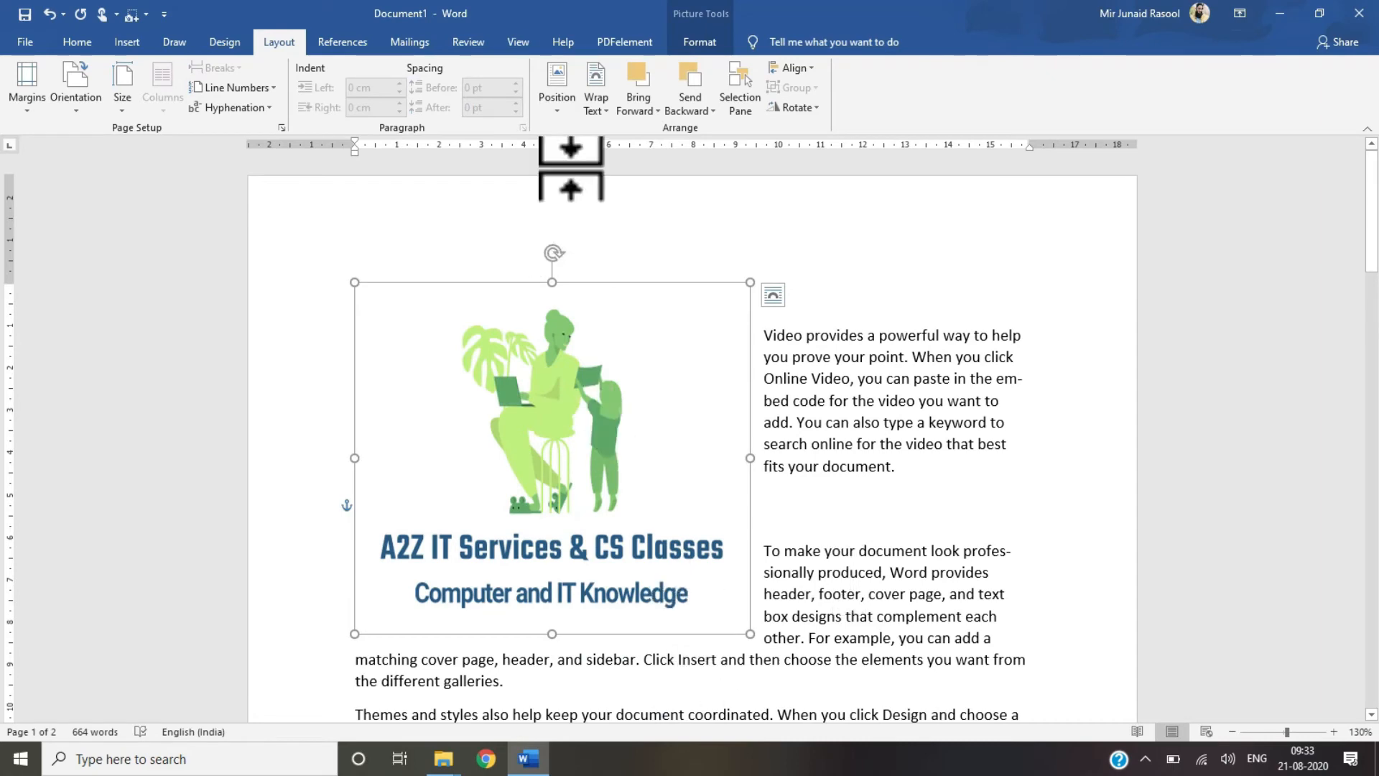
{"action": "left_click", "coordinate": [558, 107]}
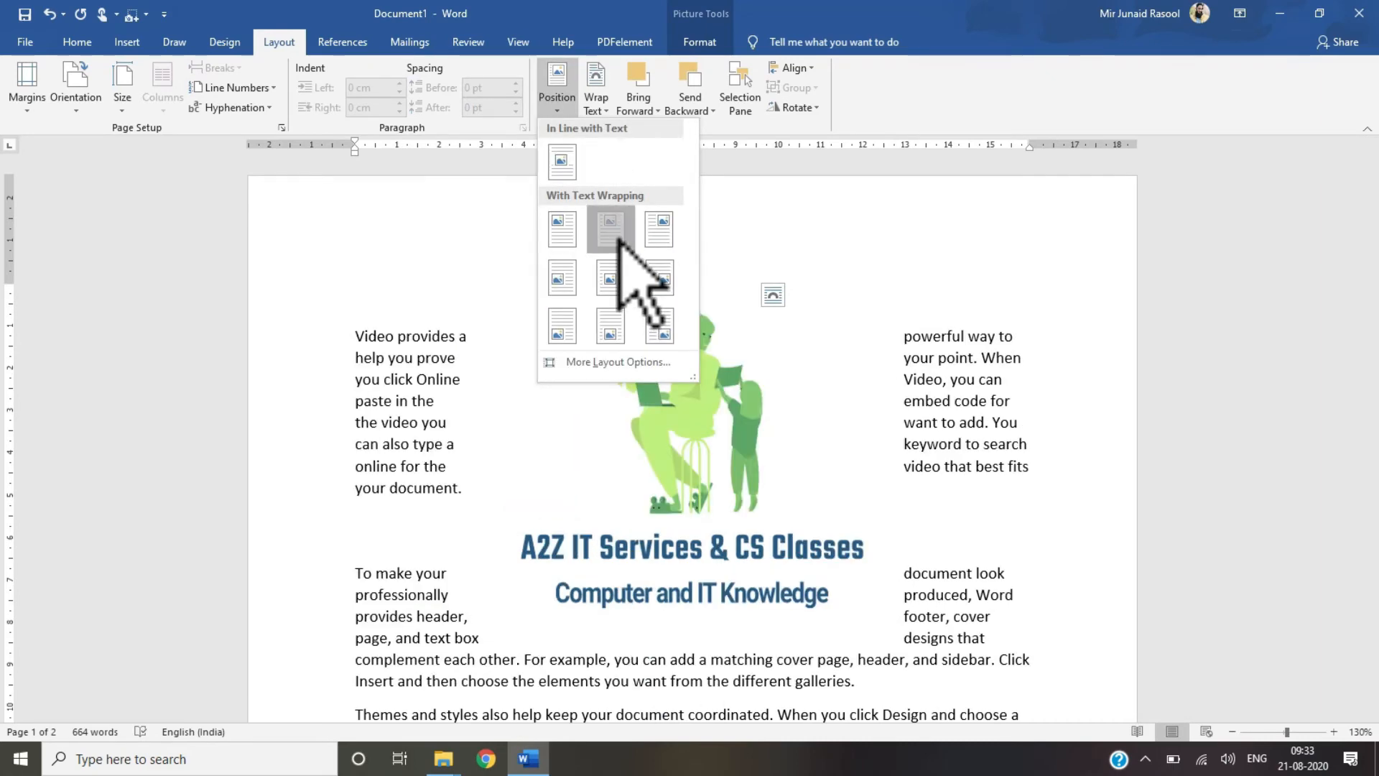
{"action": "left_click", "coordinate": [612, 229]}
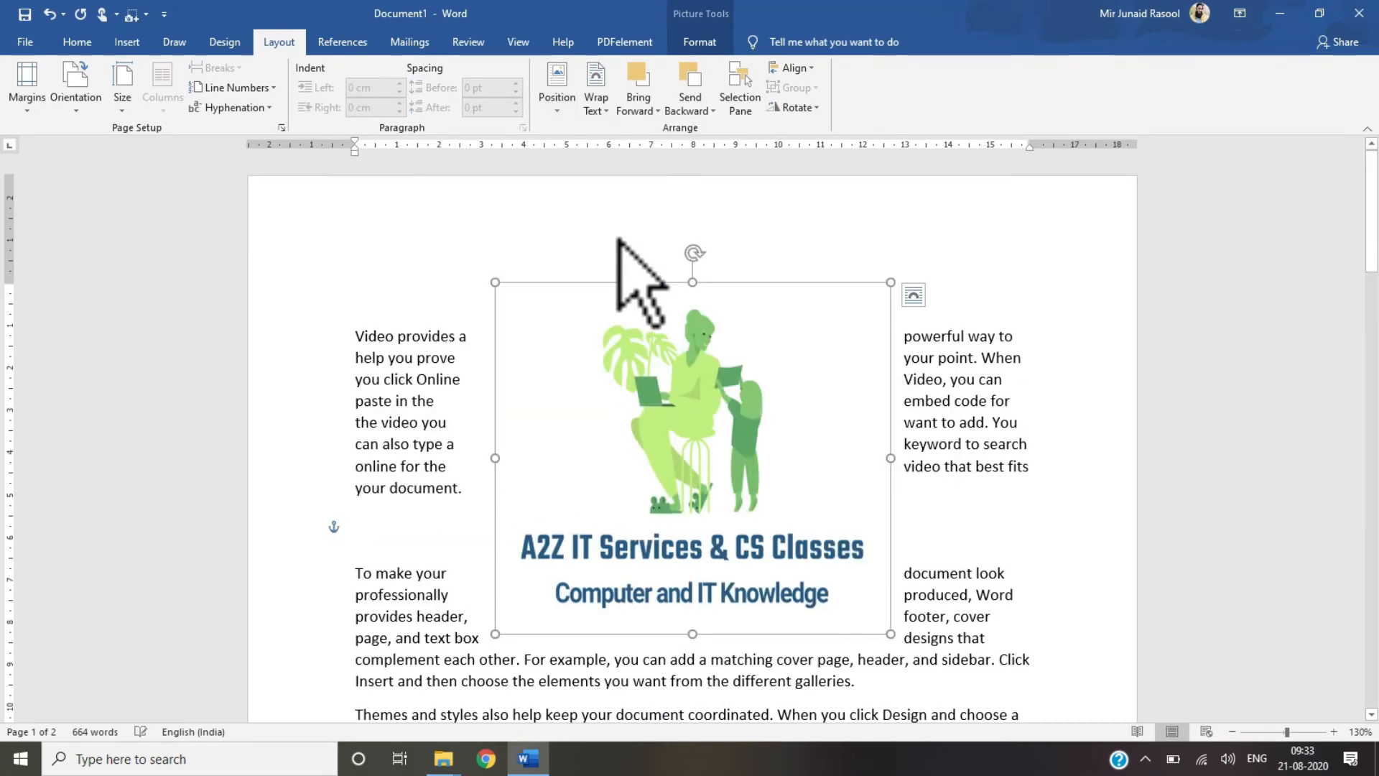
{"action": "left_click", "coordinate": [559, 108]}
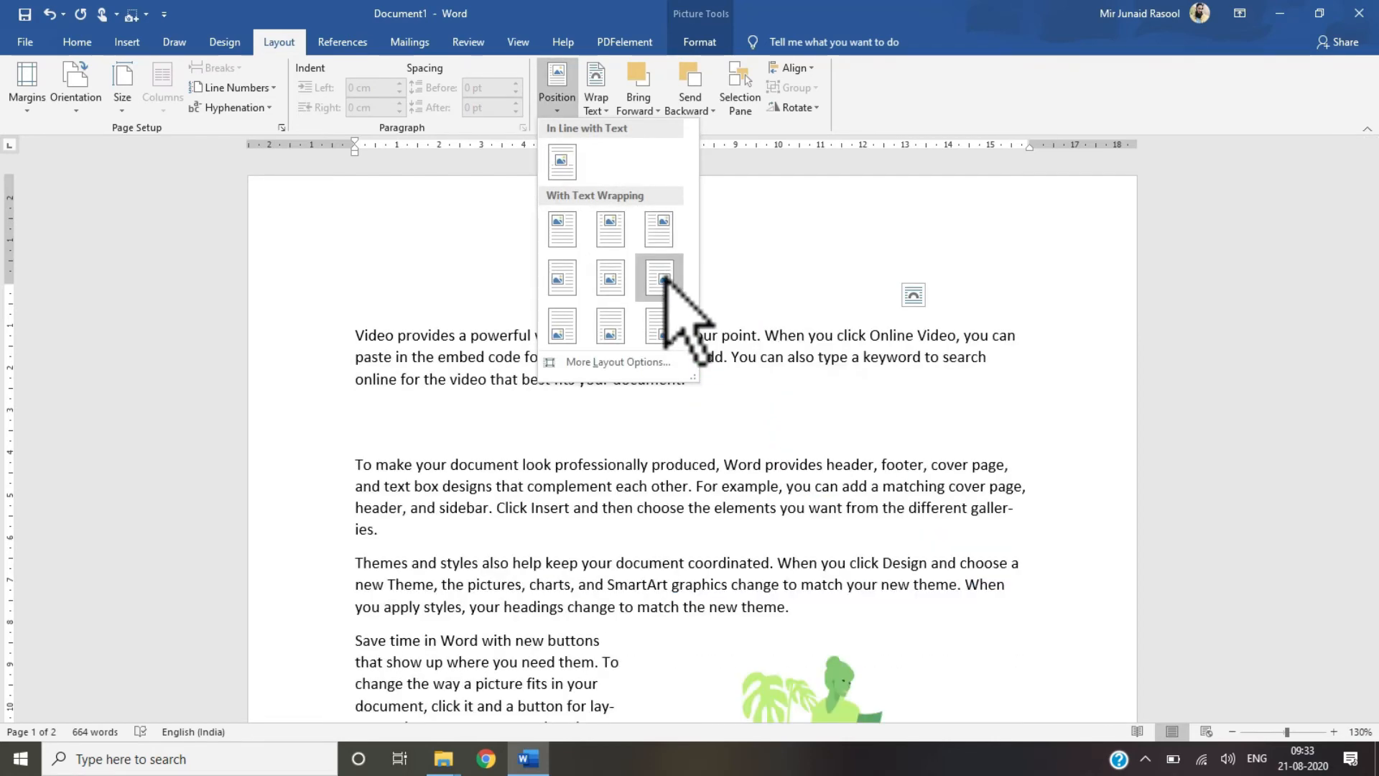
{"action": "left_click", "coordinate": [665, 280]}
{"action": "left_click", "coordinate": [558, 108]}
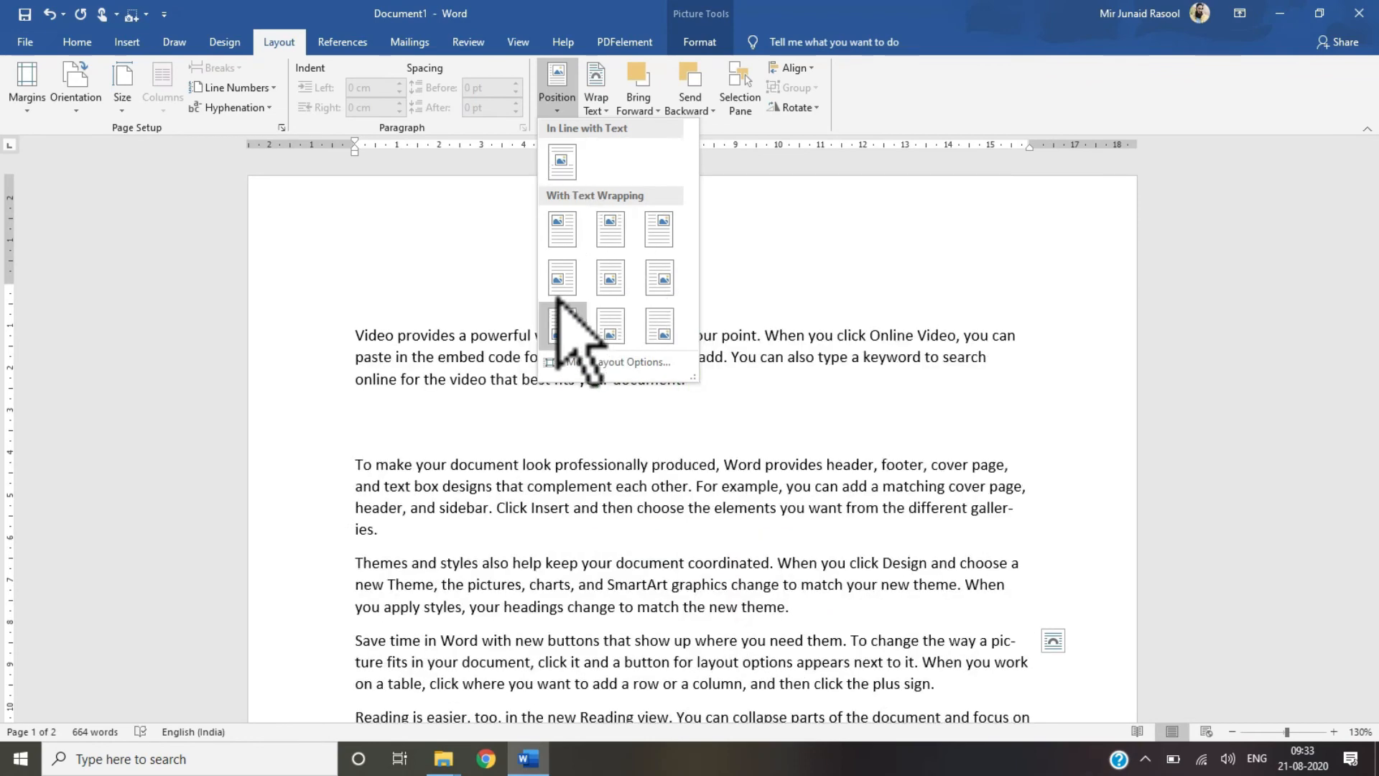
{"action": "left_click", "coordinate": [612, 325]}
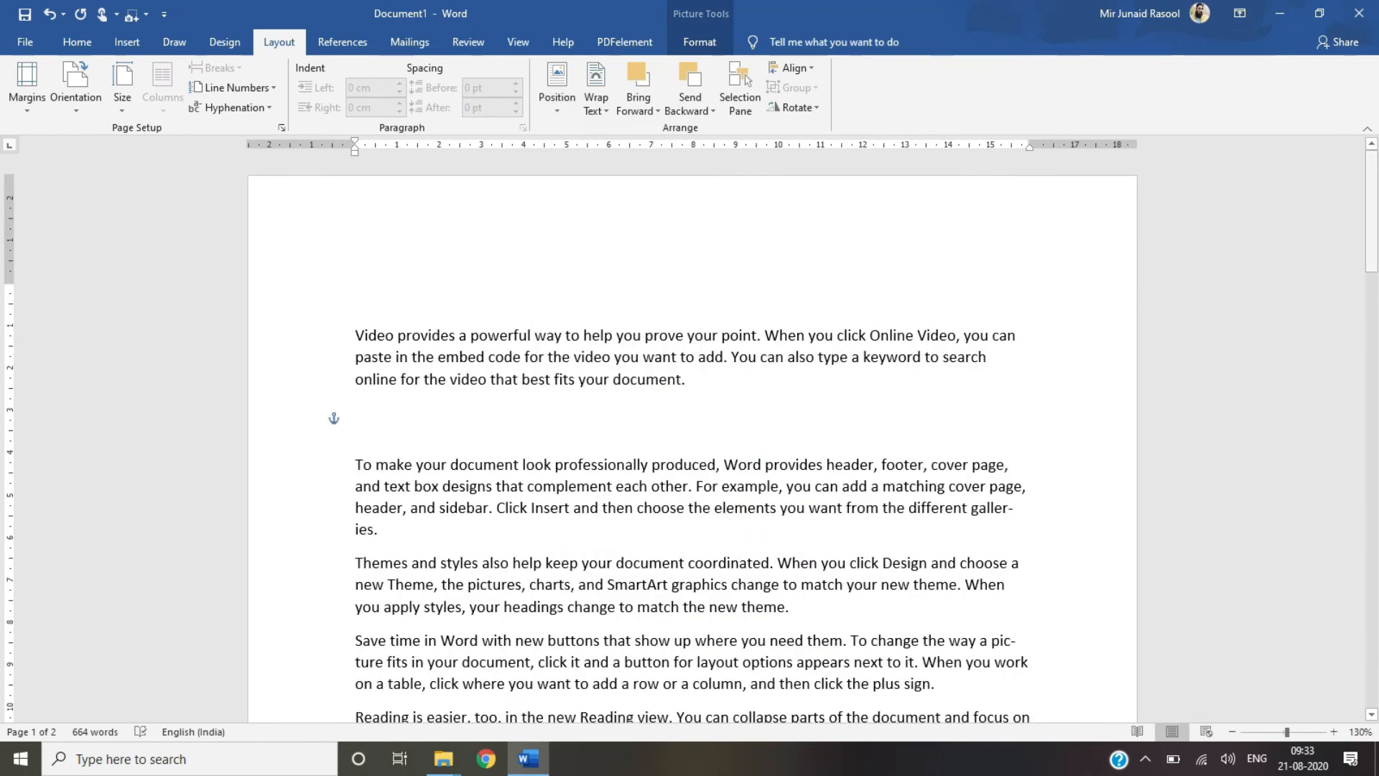
Step: Set the picture's position back to In Line with Text
{"action": "left_click_drag", "start_coordinate": [1377, 240], "coordinate": [1376, 137]}
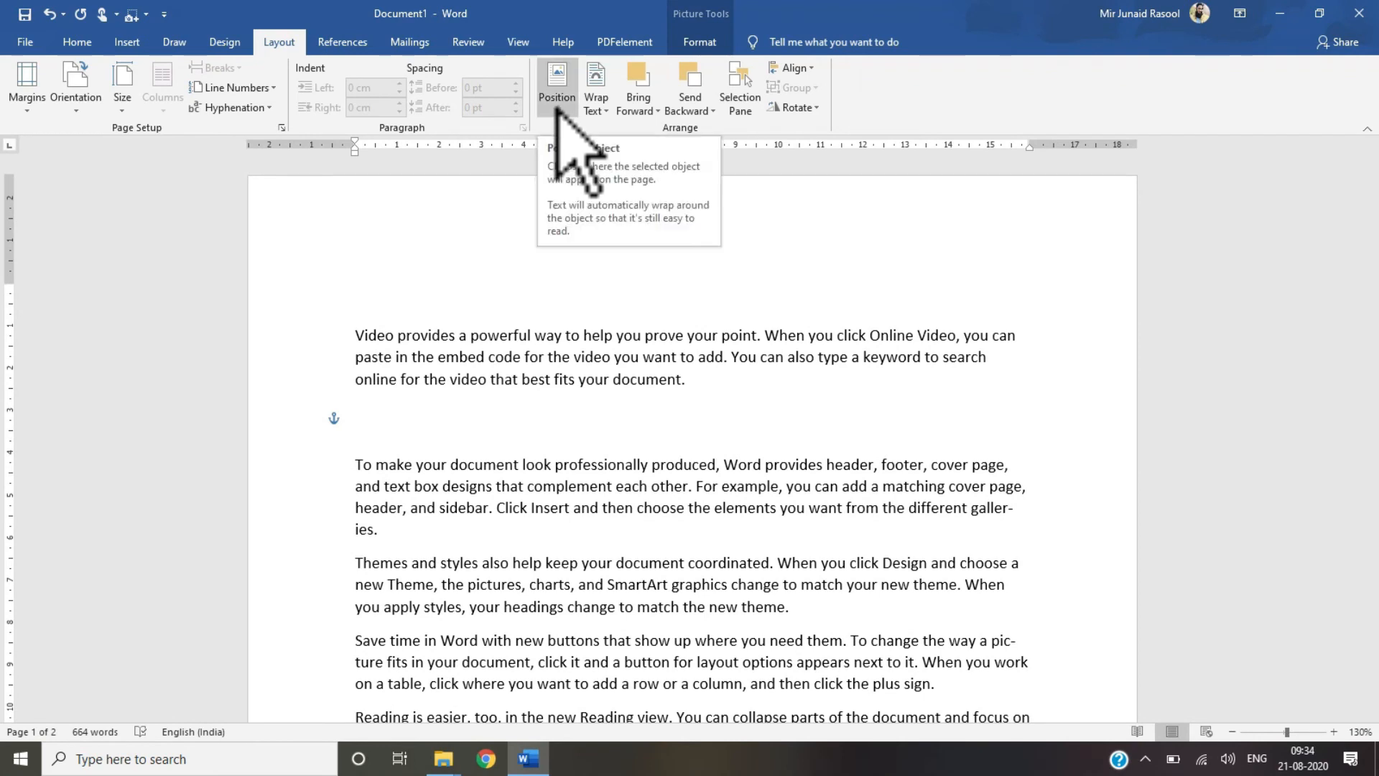
{"action": "left_click", "coordinate": [602, 112]}
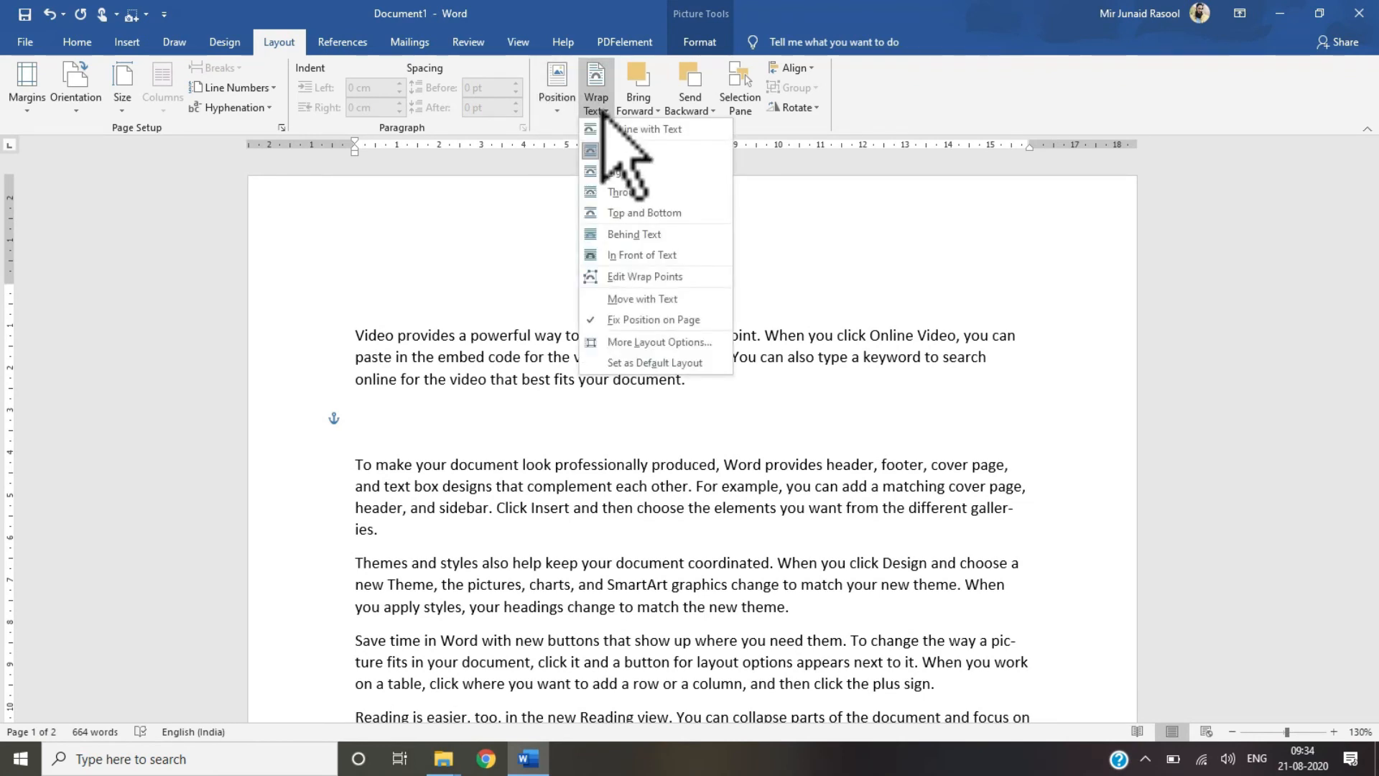
{"action": "left_click", "coordinate": [566, 112]}
{"action": "left_click", "coordinate": [561, 155]}
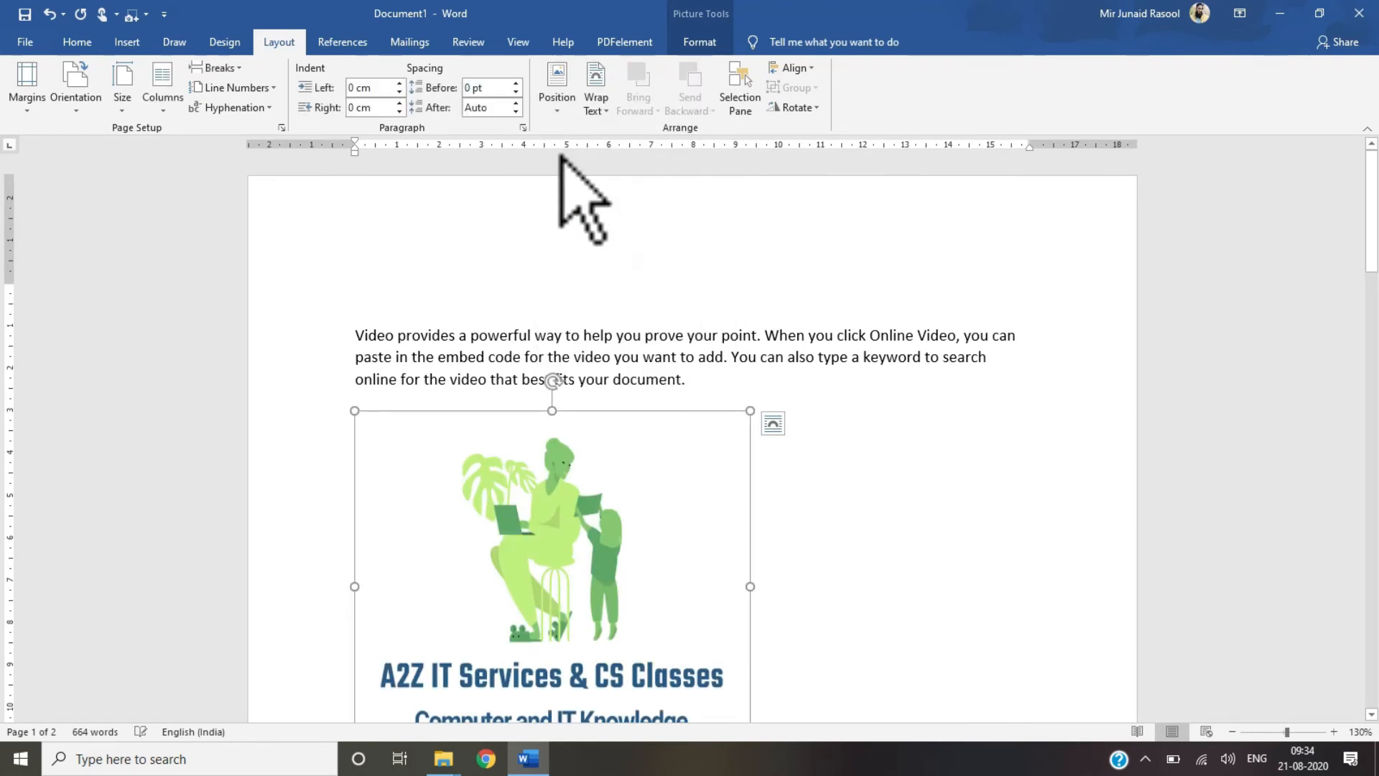
Step: Set the picture's text wrapping to In Front of Text
{"action": "left_click", "coordinate": [594, 106]}
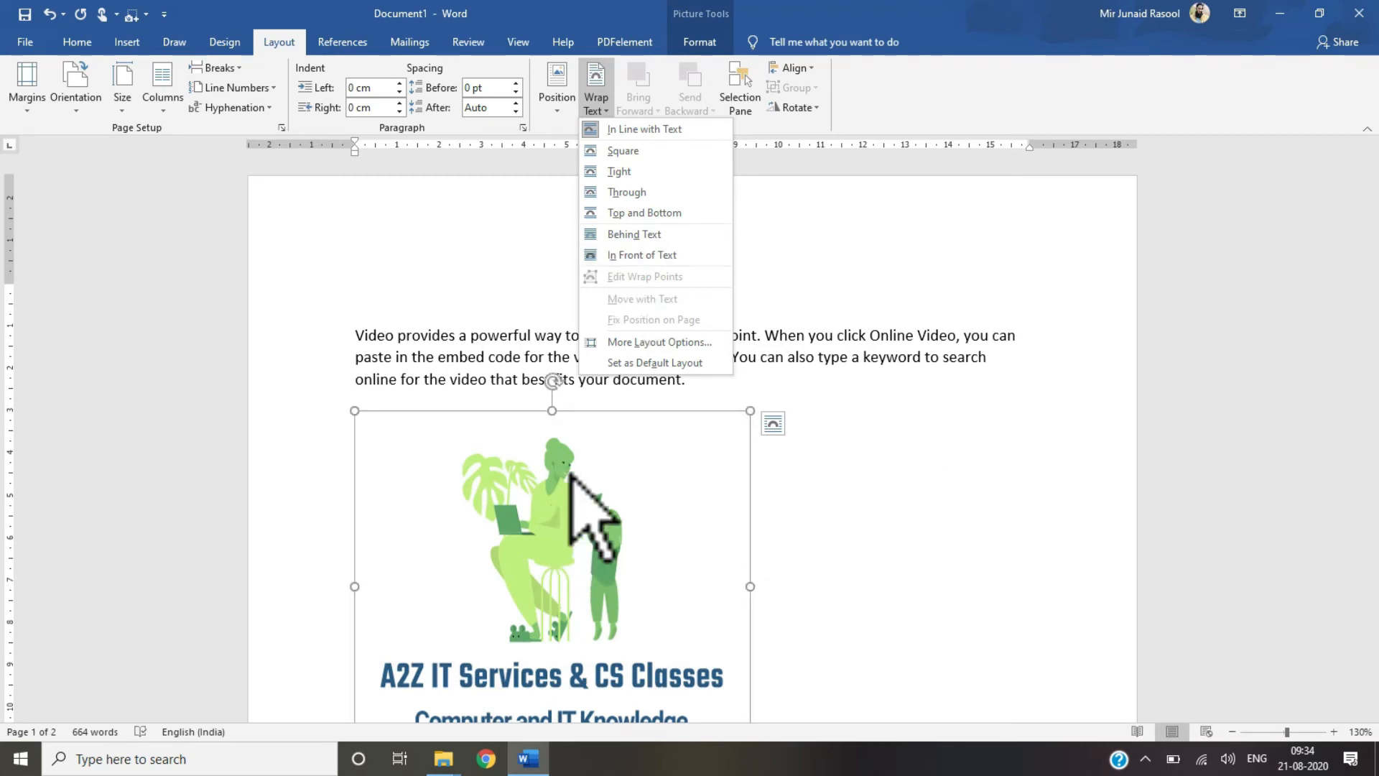
{"action": "left_click", "coordinate": [650, 259]}
{"action": "mouse_move", "coordinate": [554, 585]}
{"action": "left_mouse_down"}
{"action": "mouse_move", "coordinate": [696, 394]}
{"action": "mouse_move", "coordinate": [853, 308]}
{"action": "mouse_move", "coordinate": [870, 325]}
{"action": "mouse_move", "coordinate": [477, 584]}
{"action": "mouse_move", "coordinate": [554, 585]}
{"action": "left_mouse_up"}
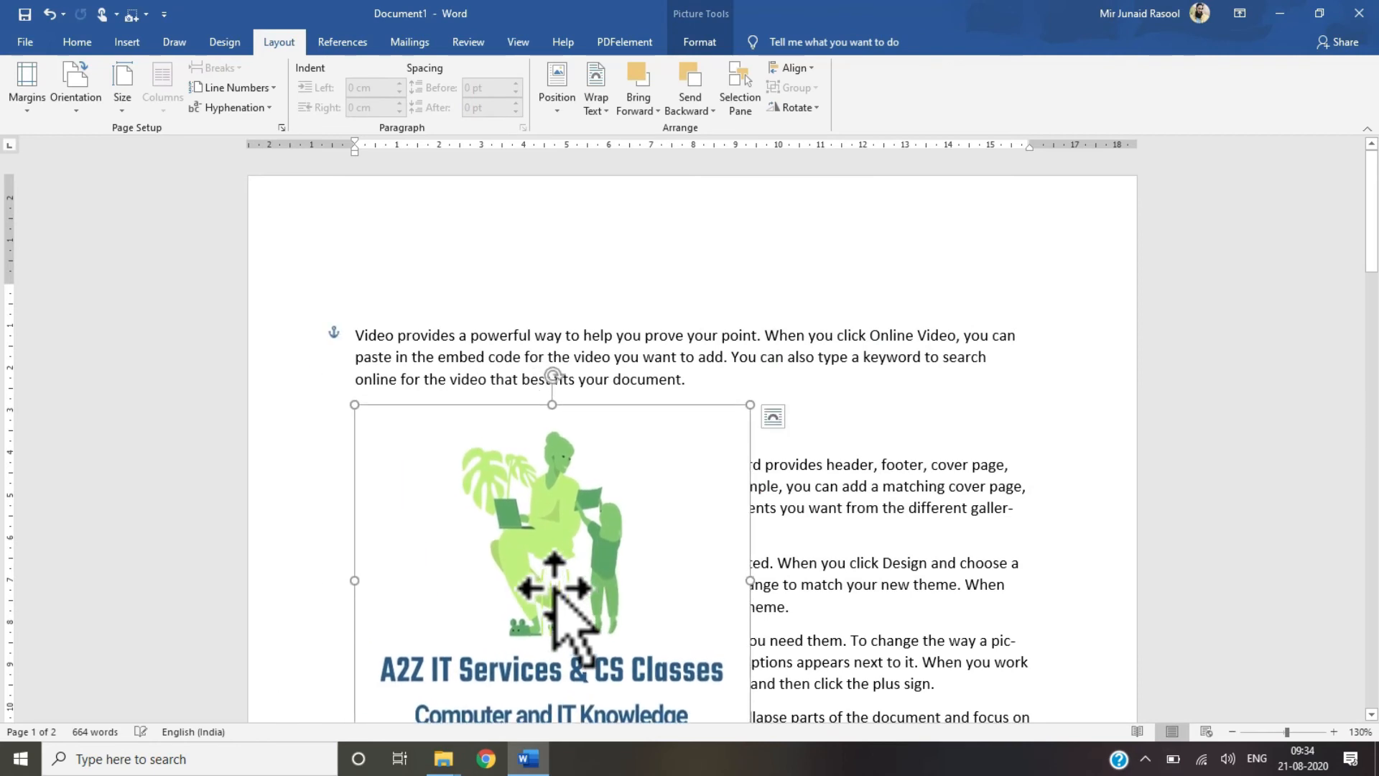
Step: Bring the picture to the front of the stacking order
{"action": "left_click", "coordinate": [655, 111]}
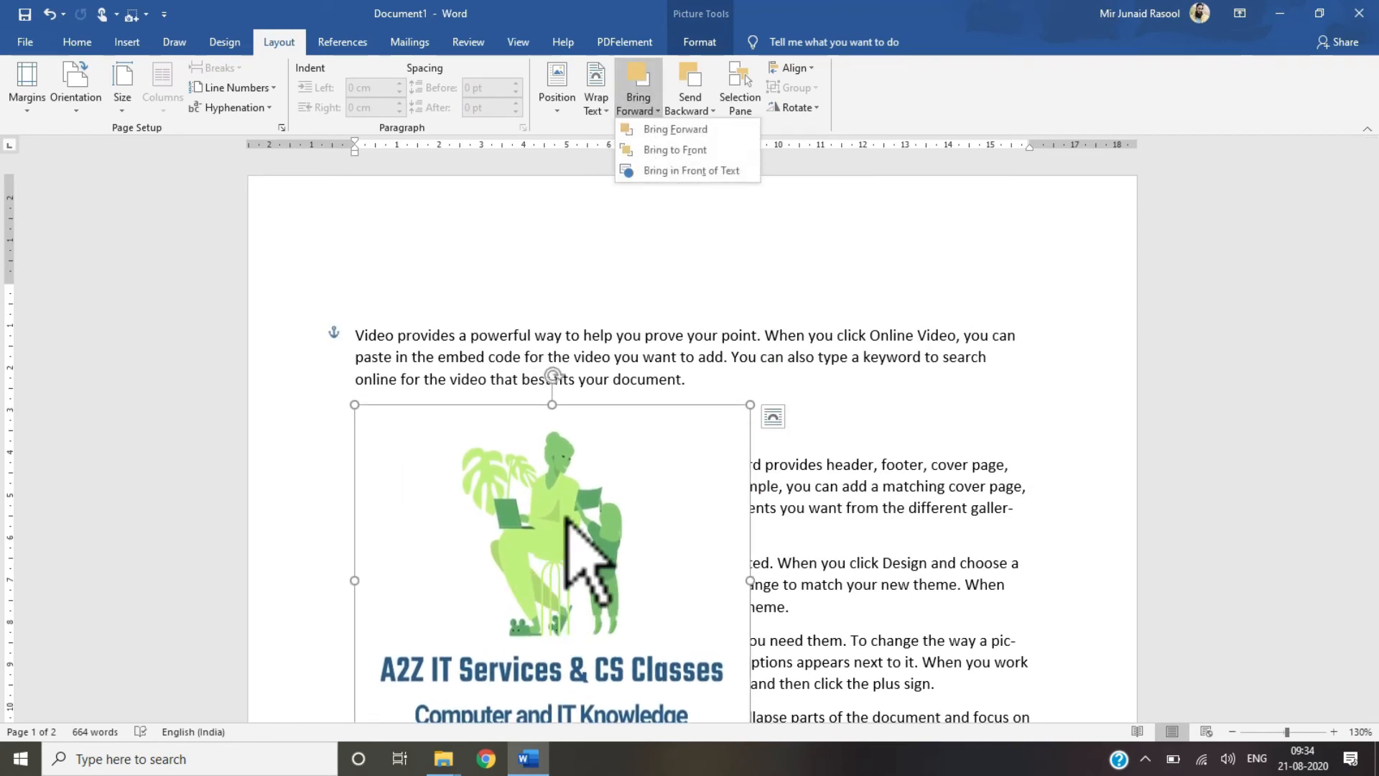
{"action": "left_click", "coordinate": [572, 557]}
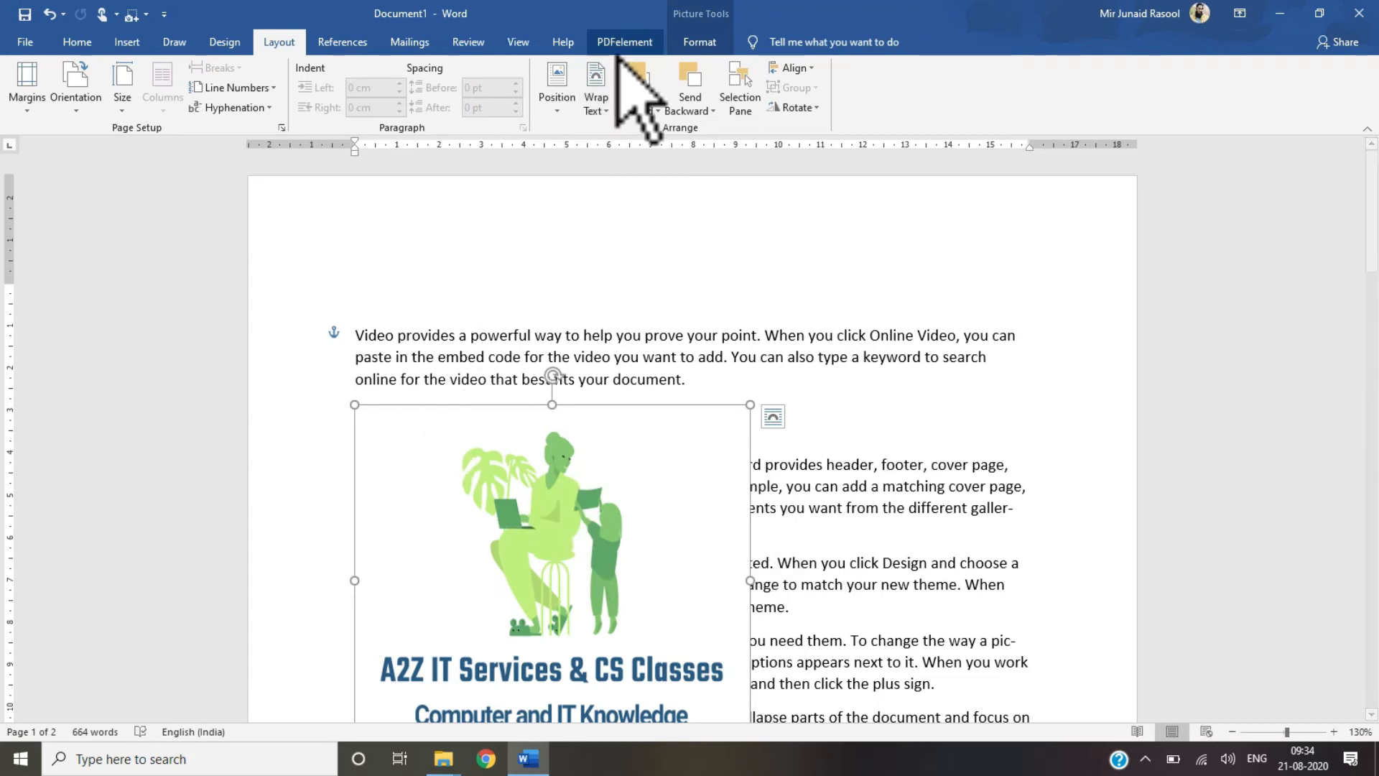
{"action": "left_click", "coordinate": [637, 111]}
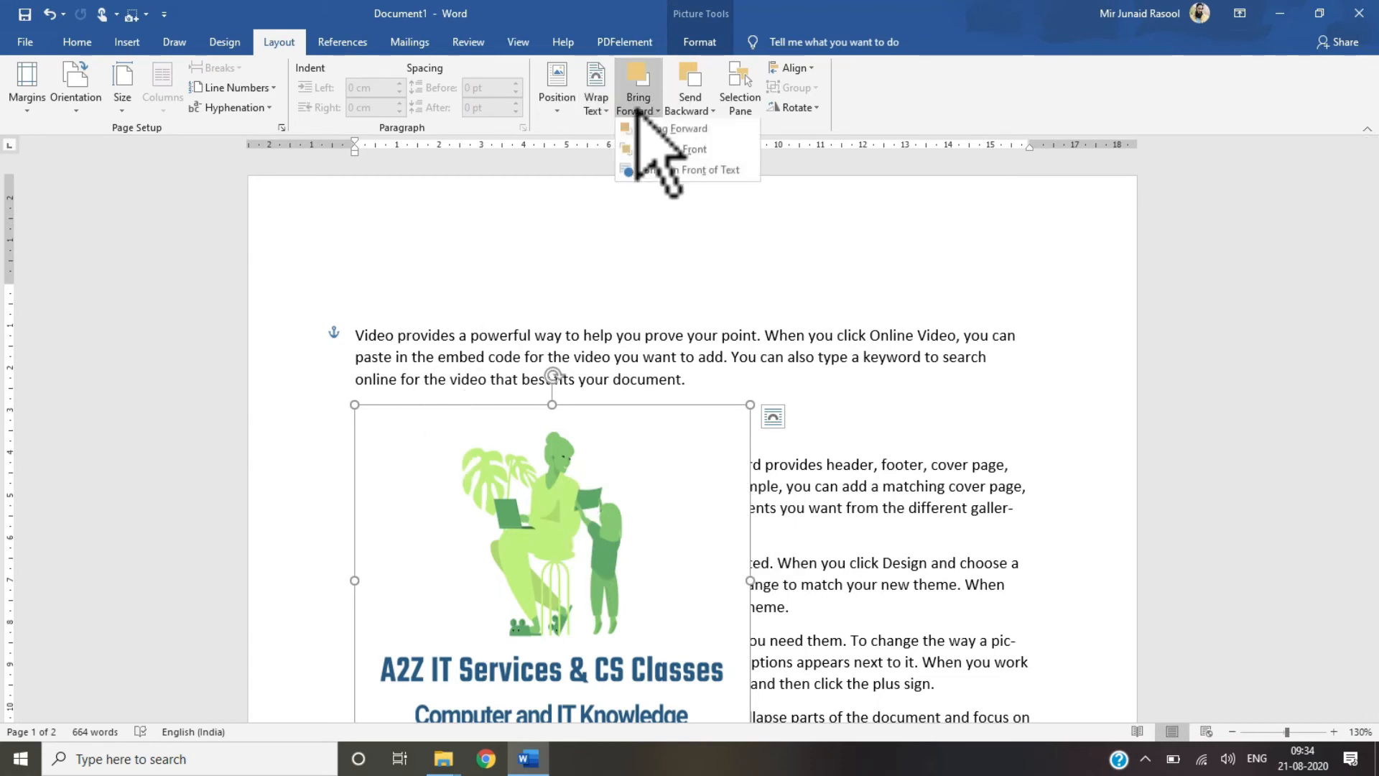
{"action": "left_click", "coordinate": [647, 150]}
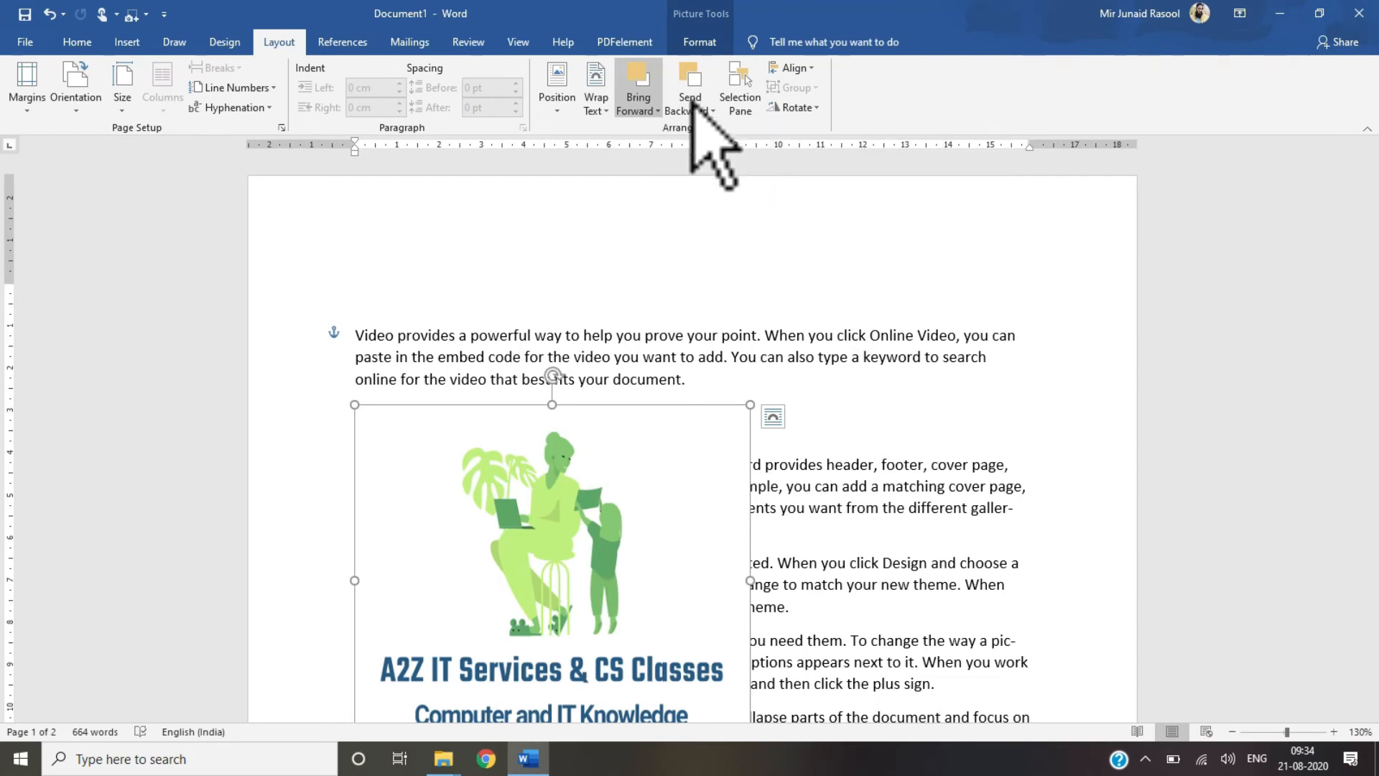
Step: Apply Send Backward and Send to Back ordering to the picture
{"action": "left_click", "coordinate": [690, 108]}
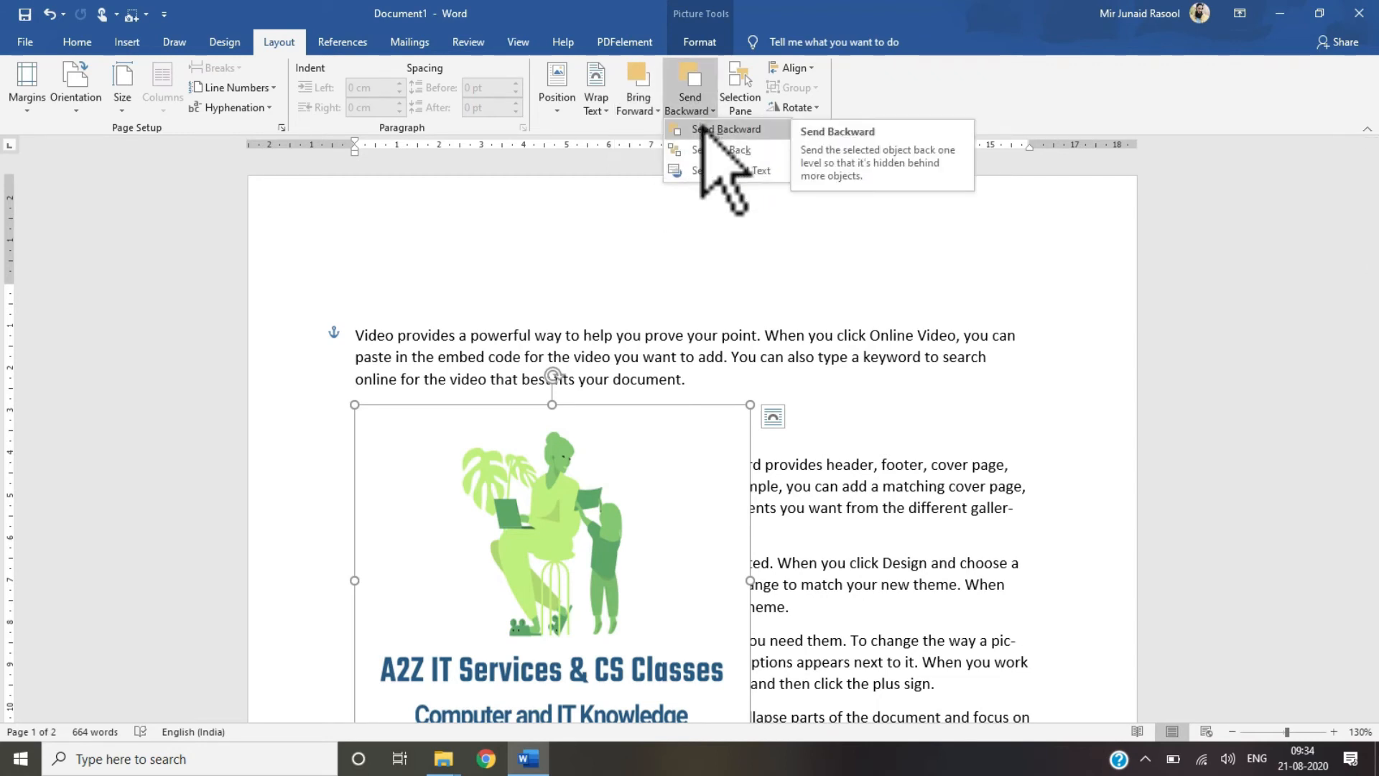
{"action": "left_click", "coordinate": [708, 129]}
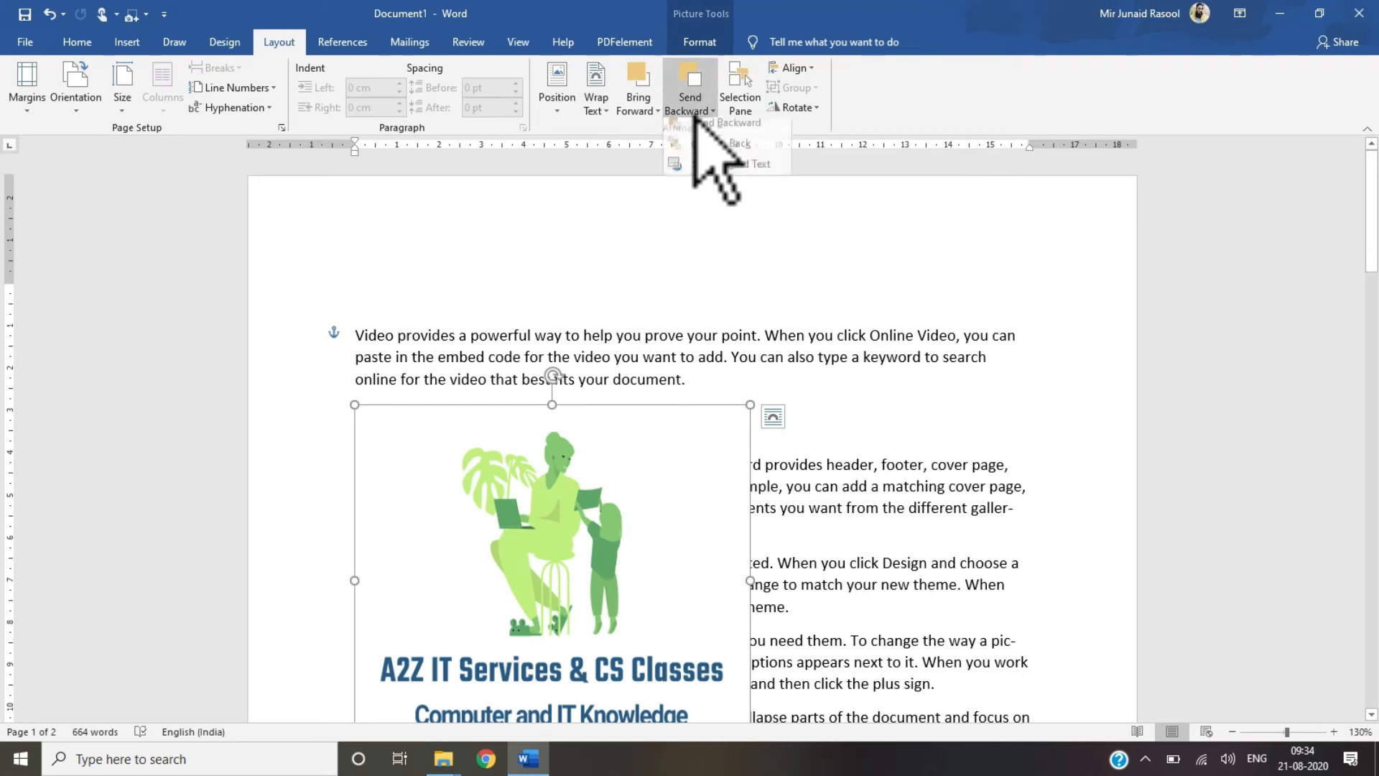
{"action": "left_click", "coordinate": [697, 122]}
{"action": "left_click", "coordinate": [692, 143]}
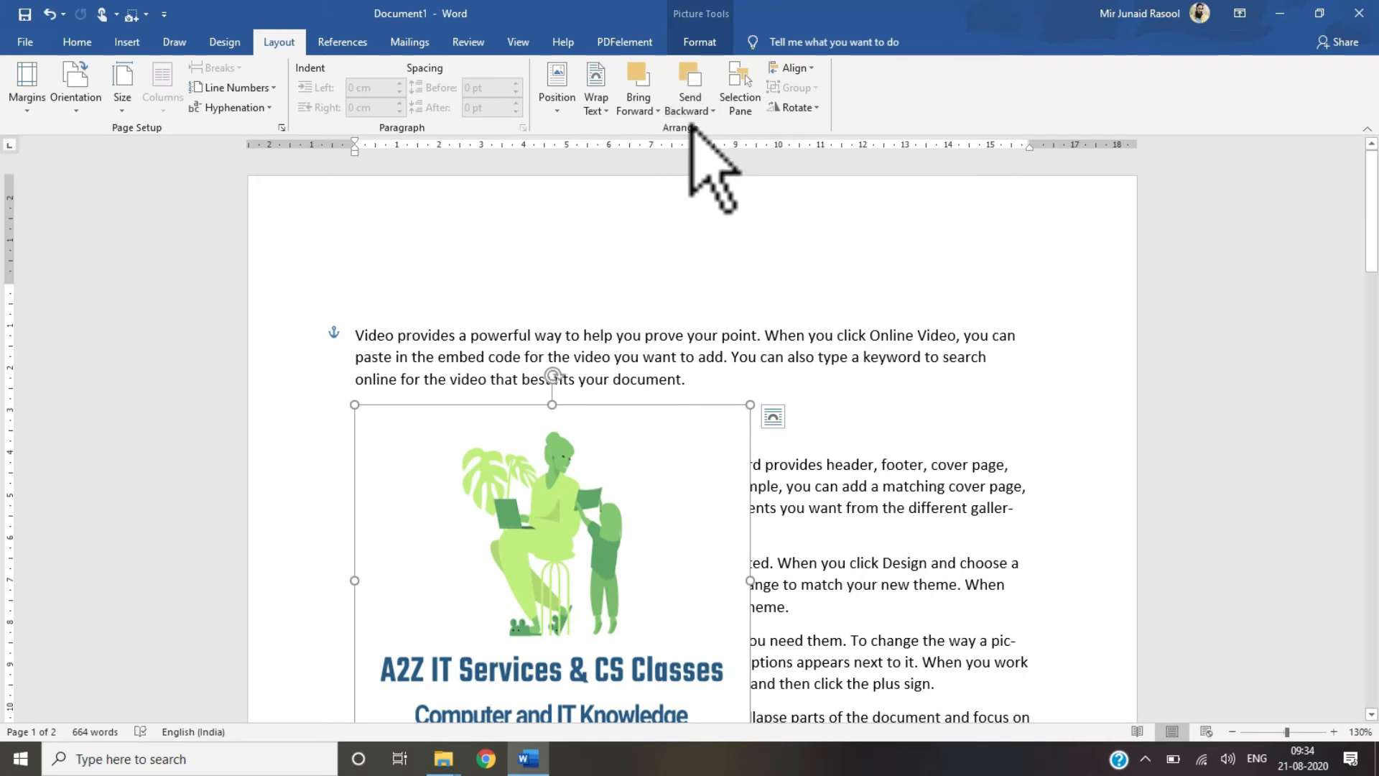
{"action": "left_click", "coordinate": [648, 433]}
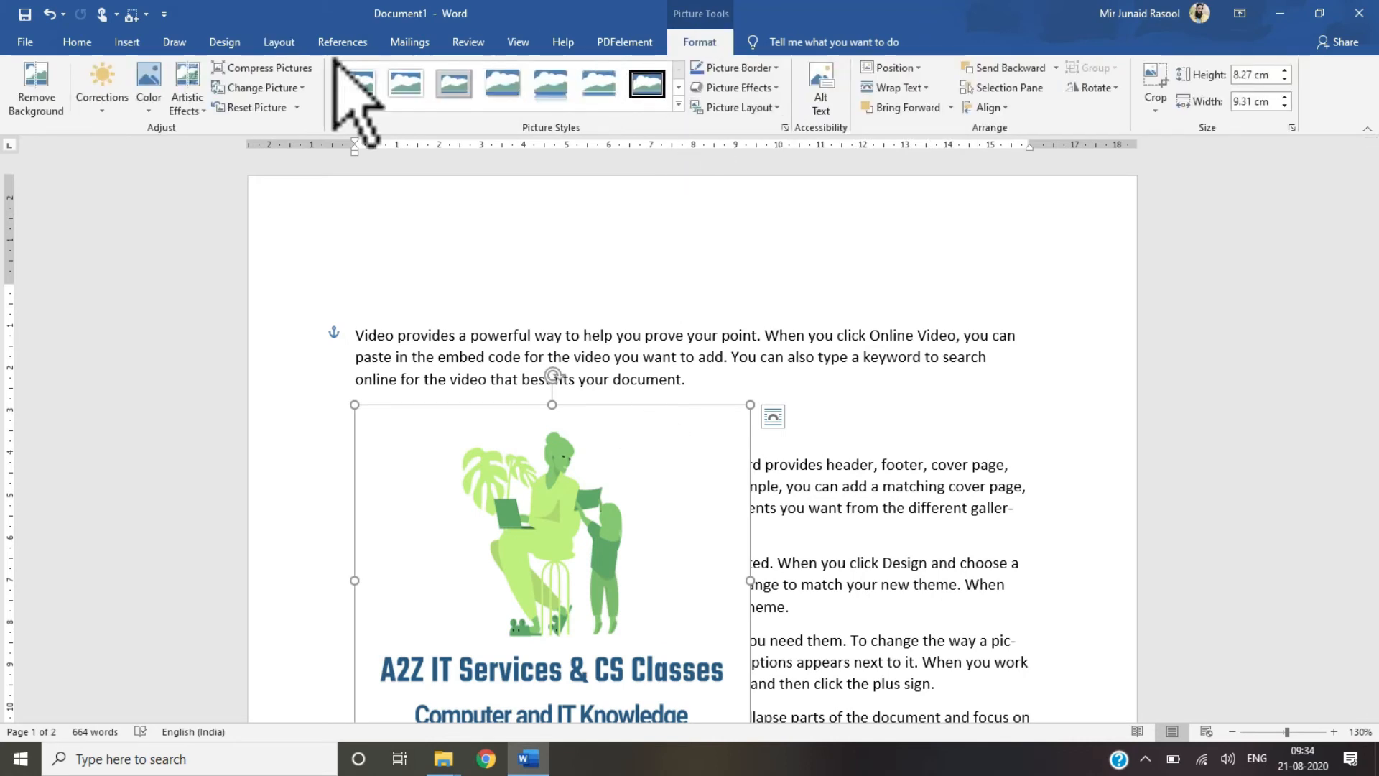
{"action": "left_click", "coordinate": [277, 45]}
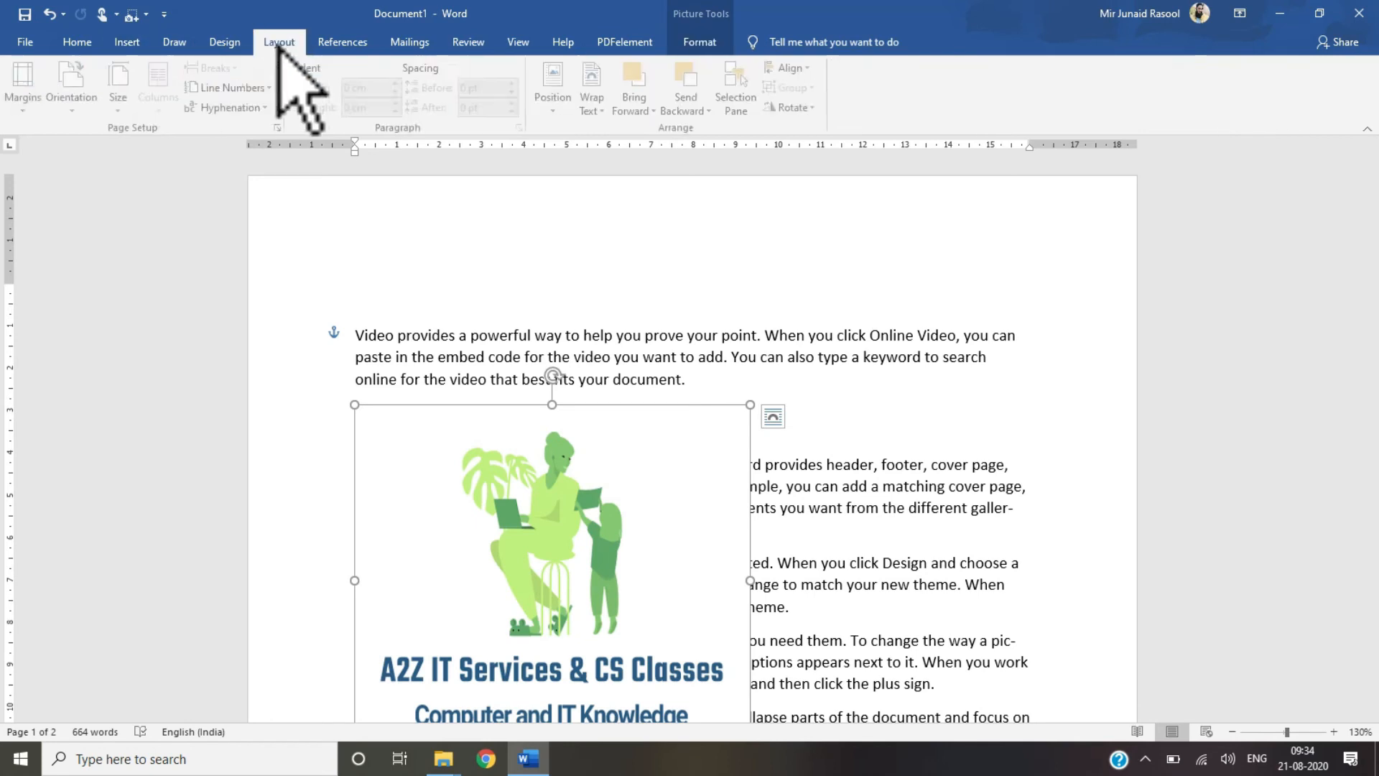
{"action": "left_click", "coordinate": [694, 74]}
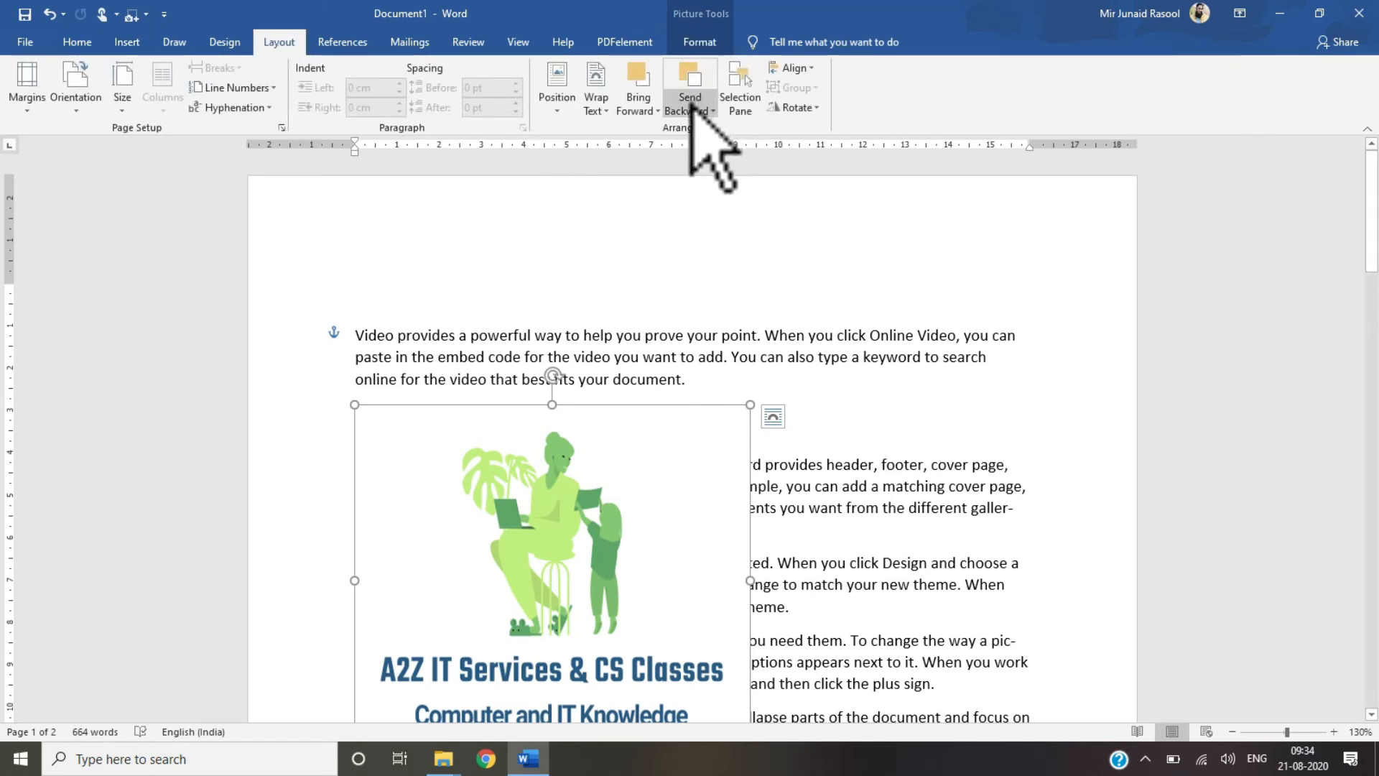
{"action": "left_click", "coordinate": [691, 108]}
{"action": "left_click", "coordinate": [693, 126]}
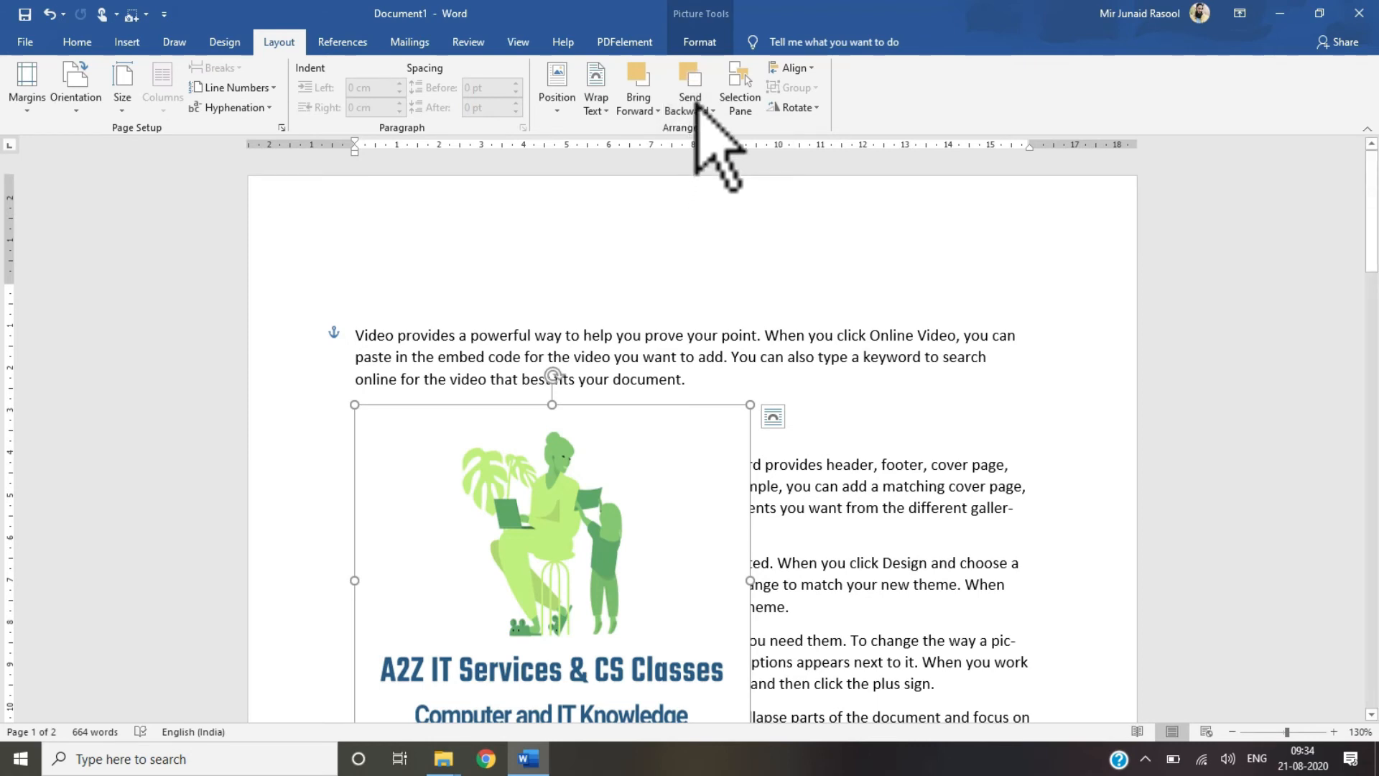
{"action": "left_click", "coordinate": [696, 107]}
{"action": "left_click", "coordinate": [694, 130]}
{"action": "left_click", "coordinate": [691, 111]}
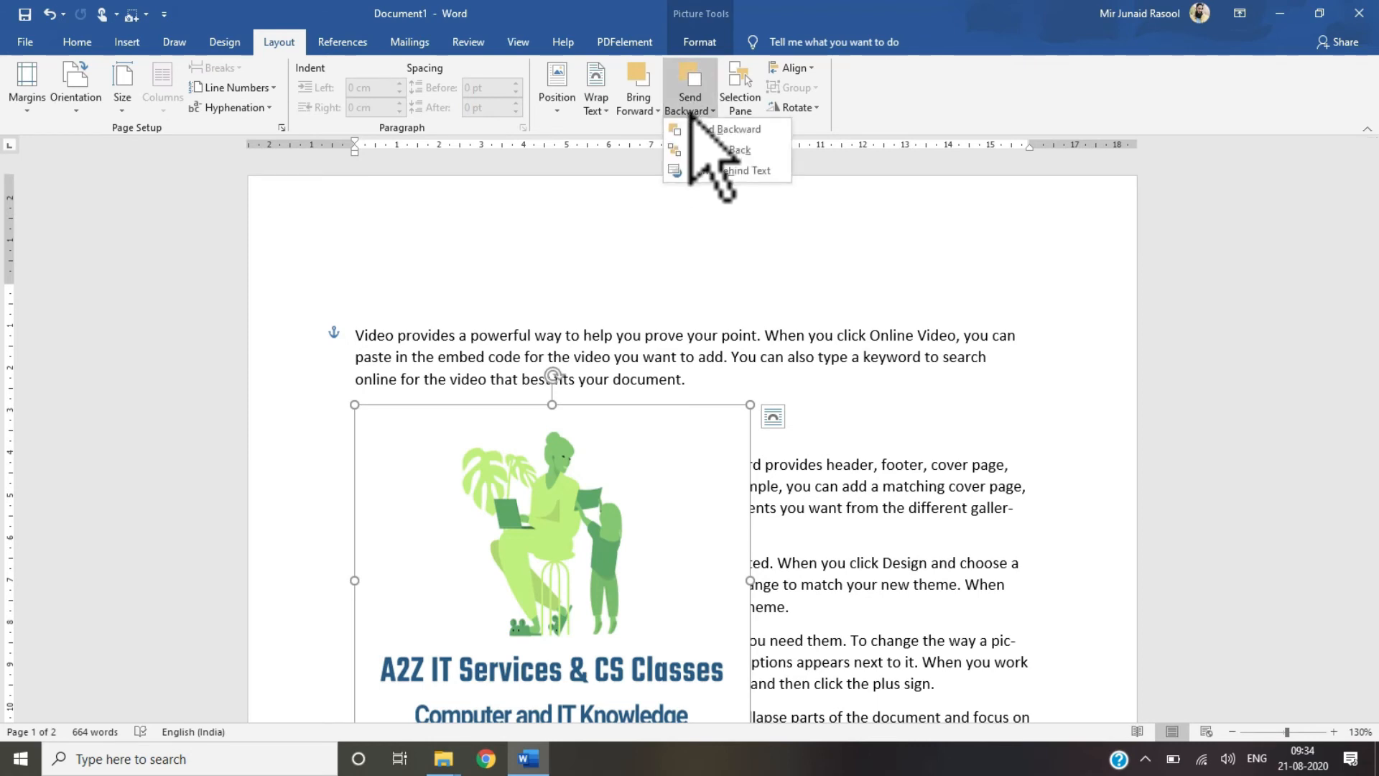
{"action": "left_click", "coordinate": [594, 501]}
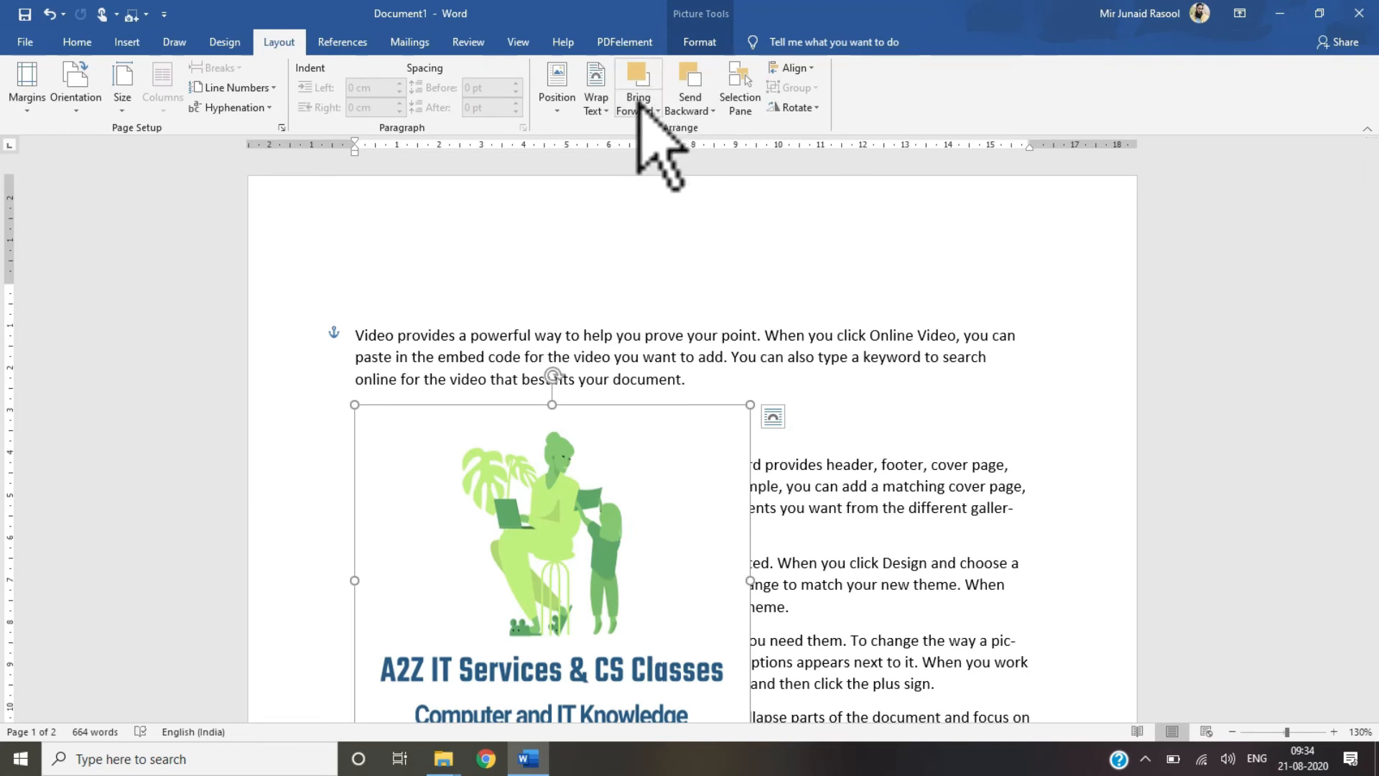
Step: Switch the picture's text wrapping to Behind Text and then back to In Front of Text
{"action": "left_click", "coordinate": [599, 106]}
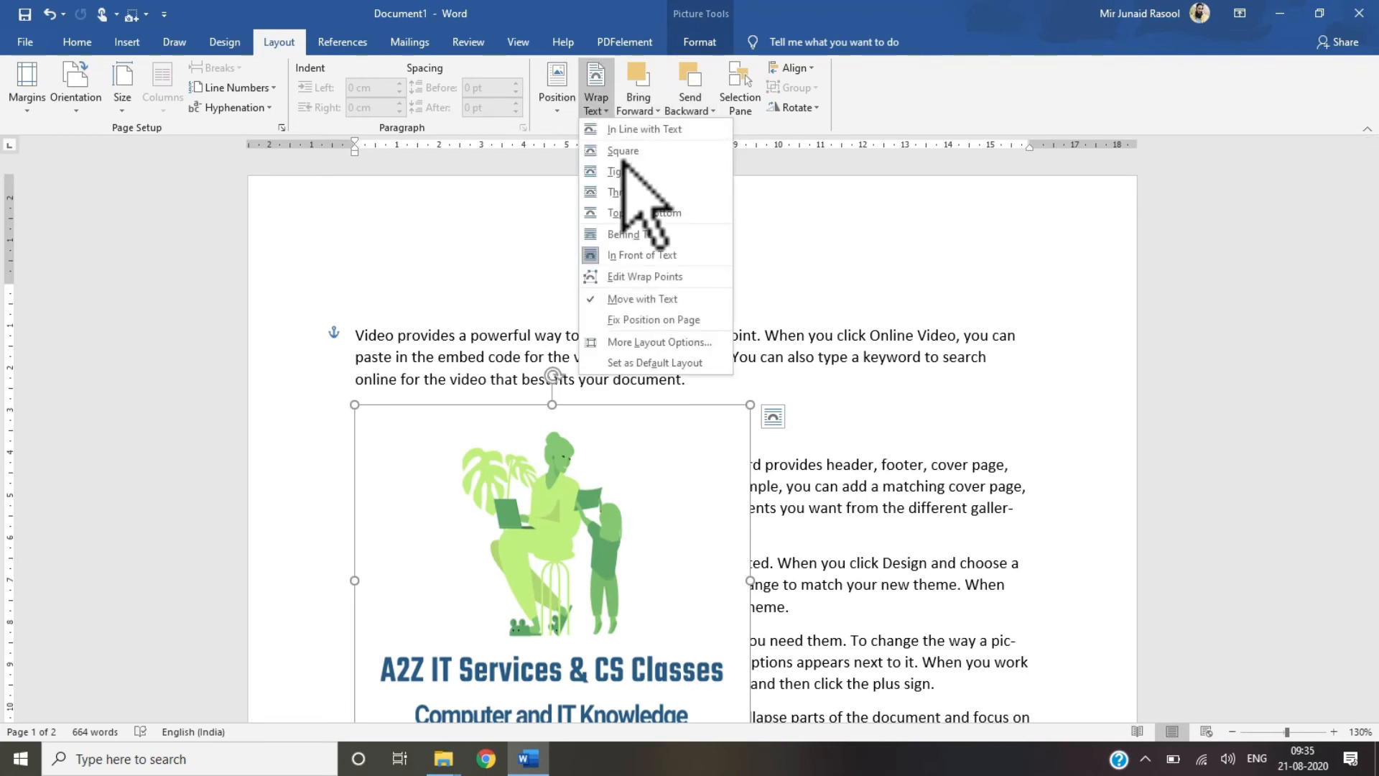
{"action": "left_click", "coordinate": [626, 235]}
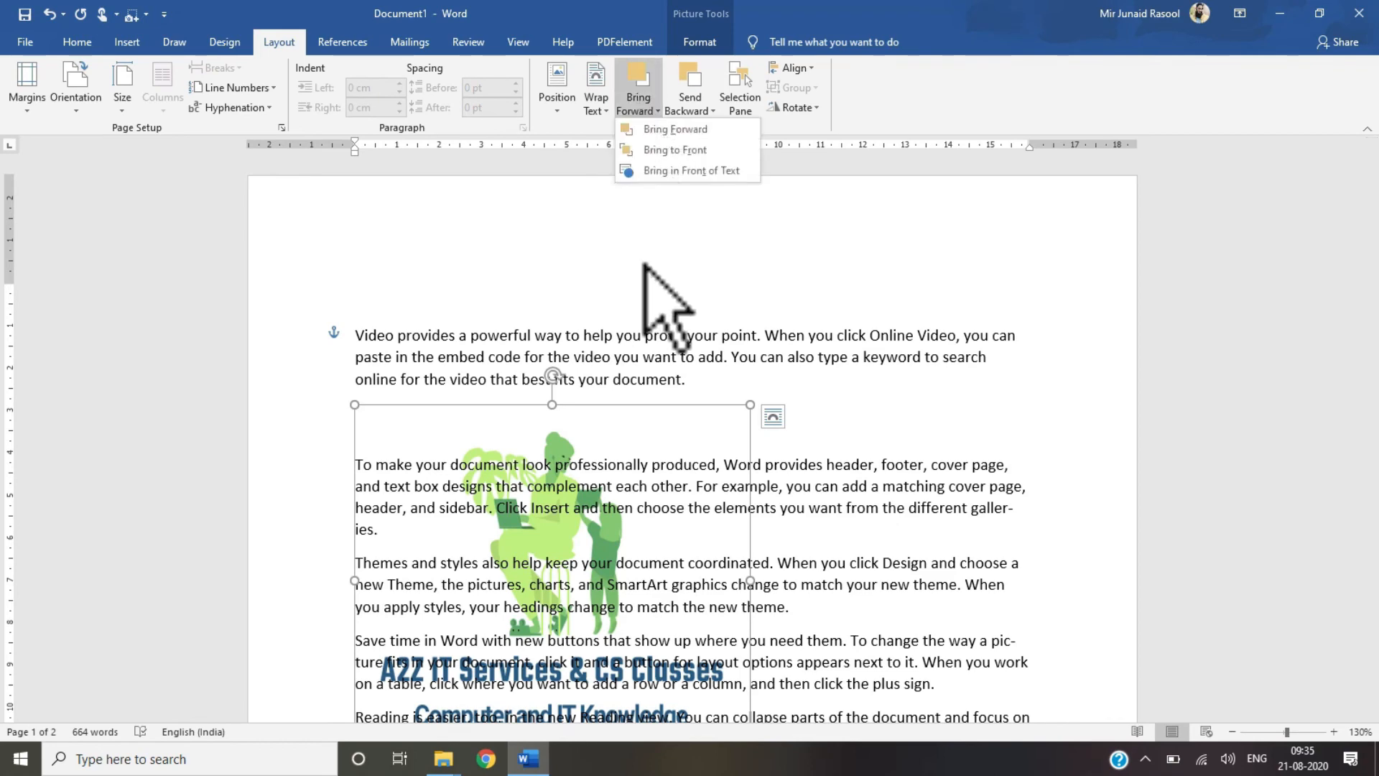
{"action": "left_click", "coordinate": [600, 106]}
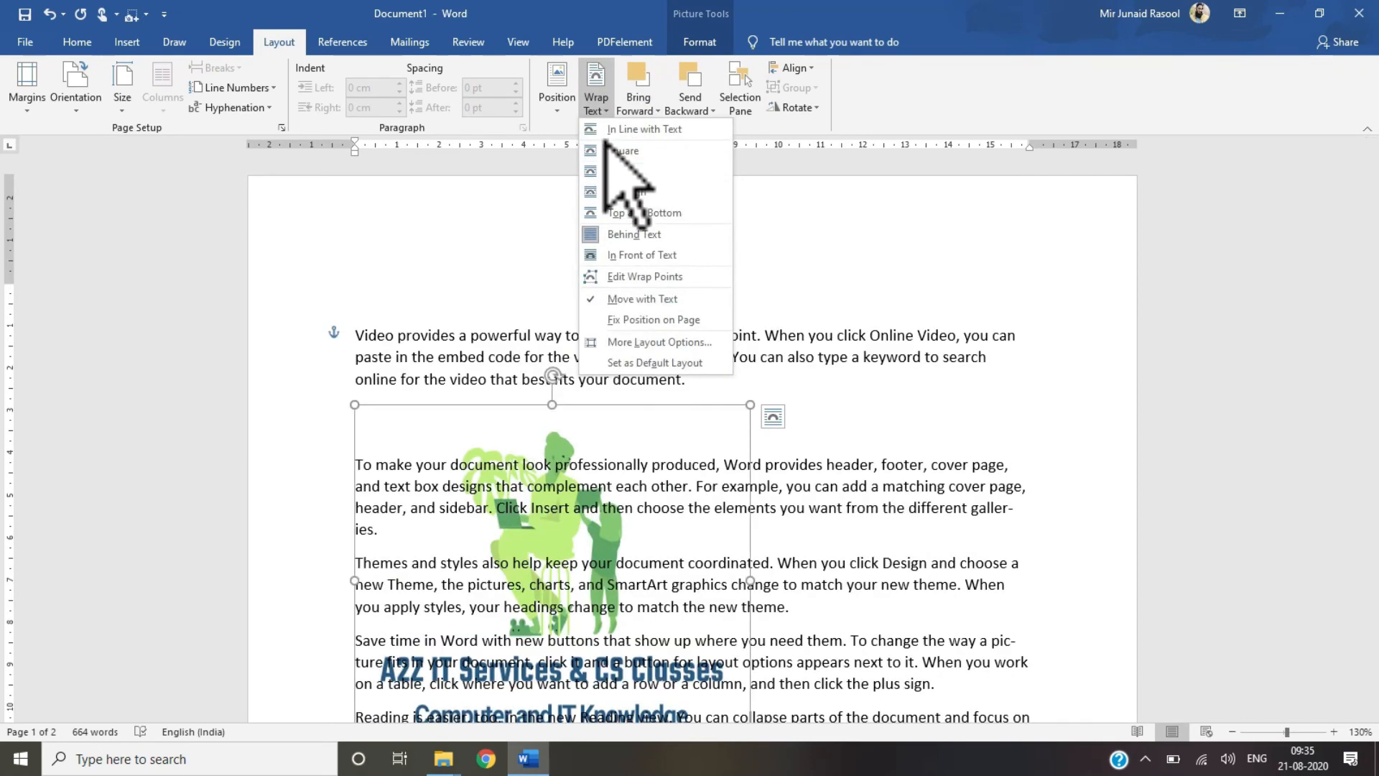
{"action": "left_click", "coordinate": [626, 236]}
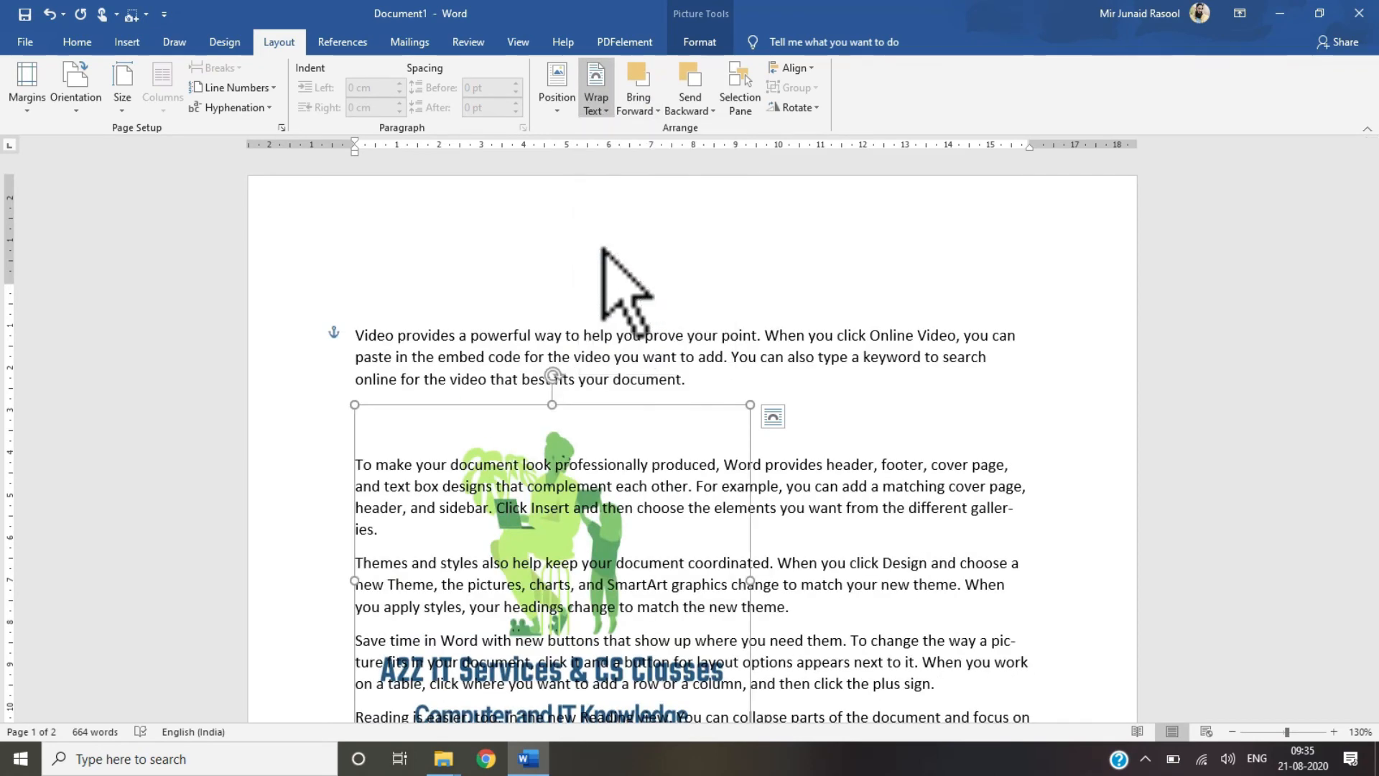
Step: Send the picture to the back and backward again in the stacking order
{"action": "left_click", "coordinate": [595, 104]}
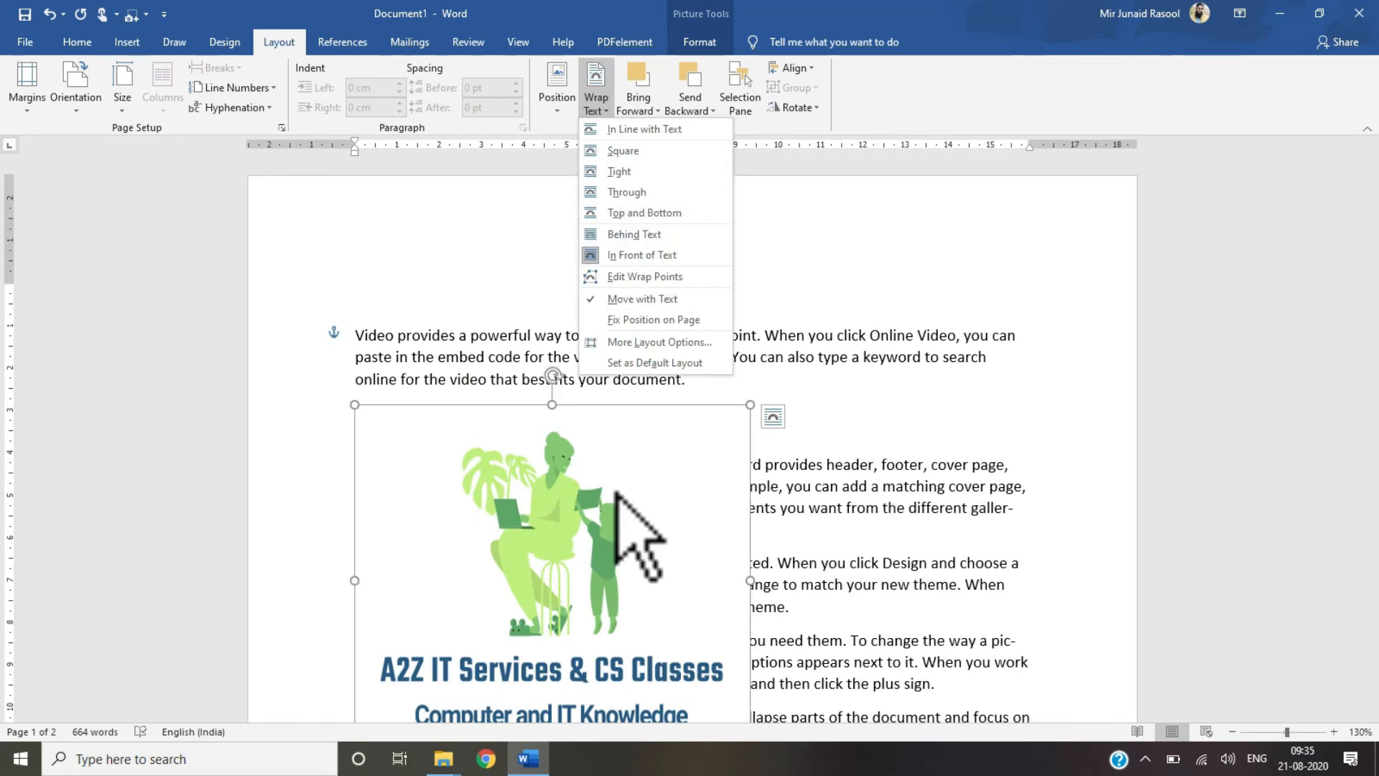
{"action": "left_click", "coordinate": [592, 564]}
{"action": "left_click", "coordinate": [638, 106]}
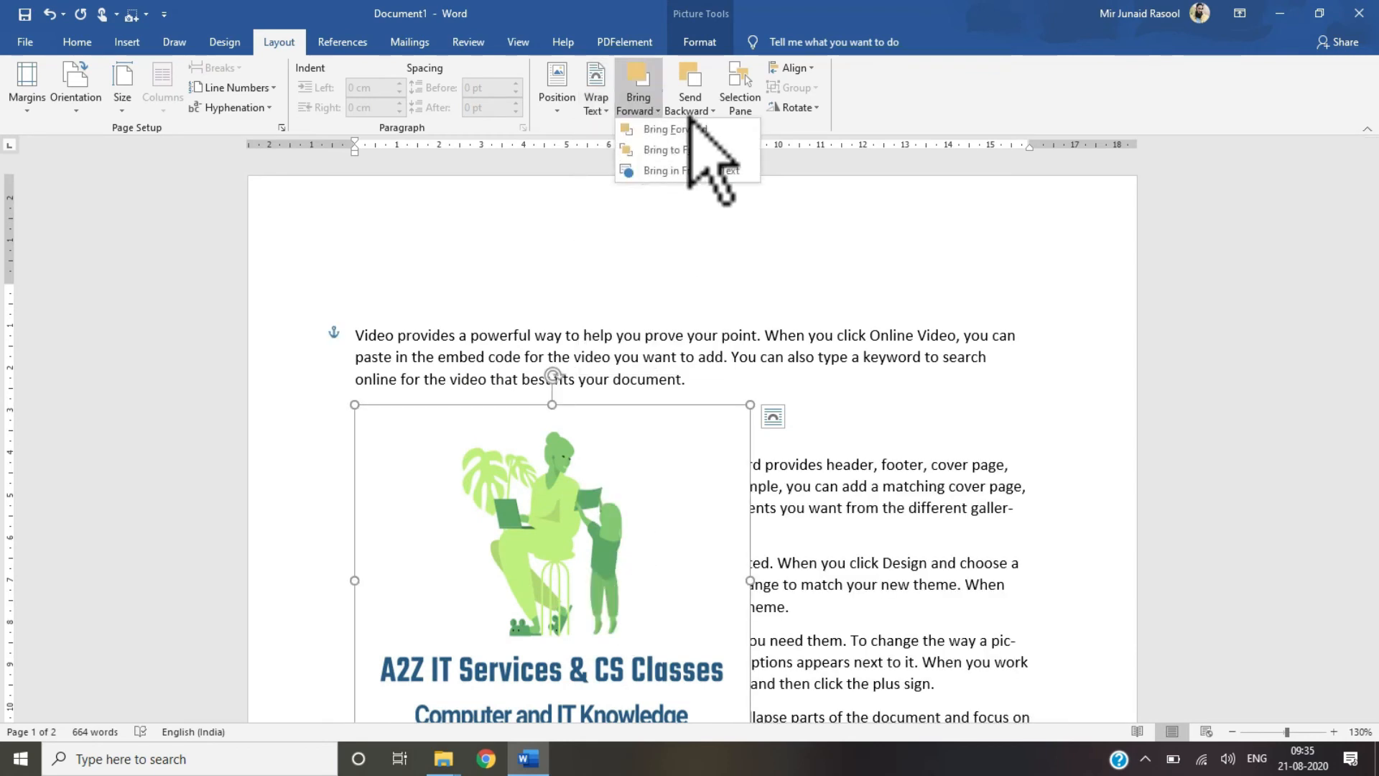
{"action": "left_click", "coordinate": [693, 112]}
{"action": "left_click", "coordinate": [697, 150]}
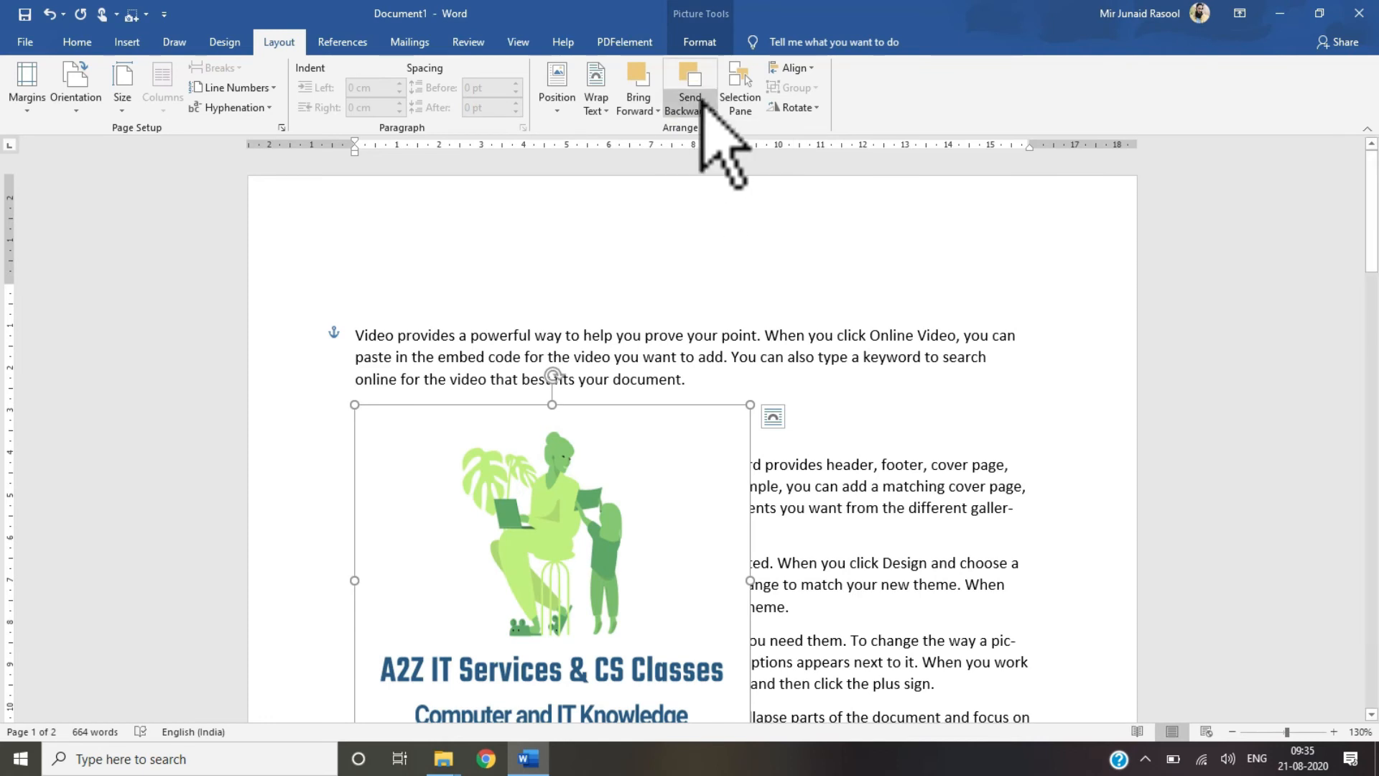
{"action": "left_click", "coordinate": [702, 103]}
{"action": "left_click", "coordinate": [706, 128]}
{"action": "left_click", "coordinate": [690, 110]}
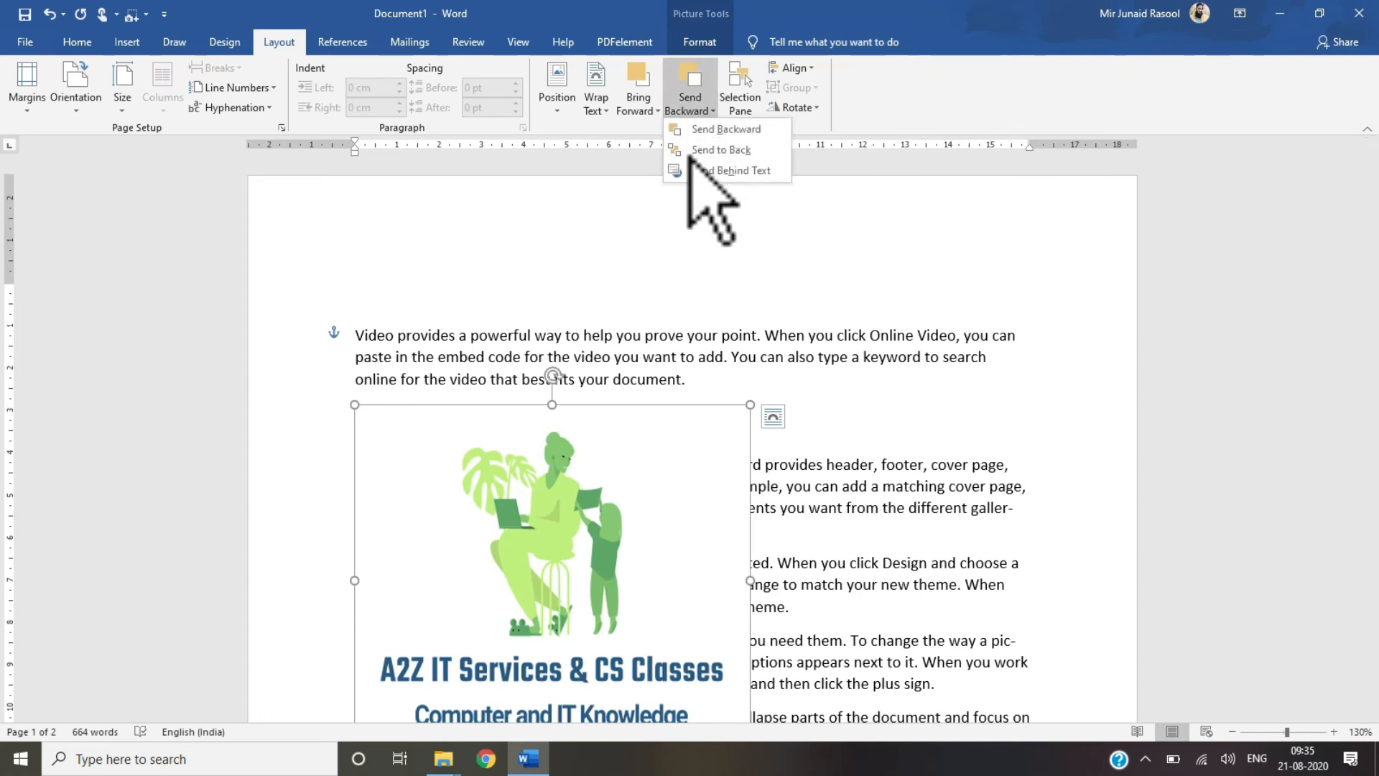
{"action": "left_click", "coordinate": [599, 580]}
{"action": "left_click", "coordinate": [783, 489]}
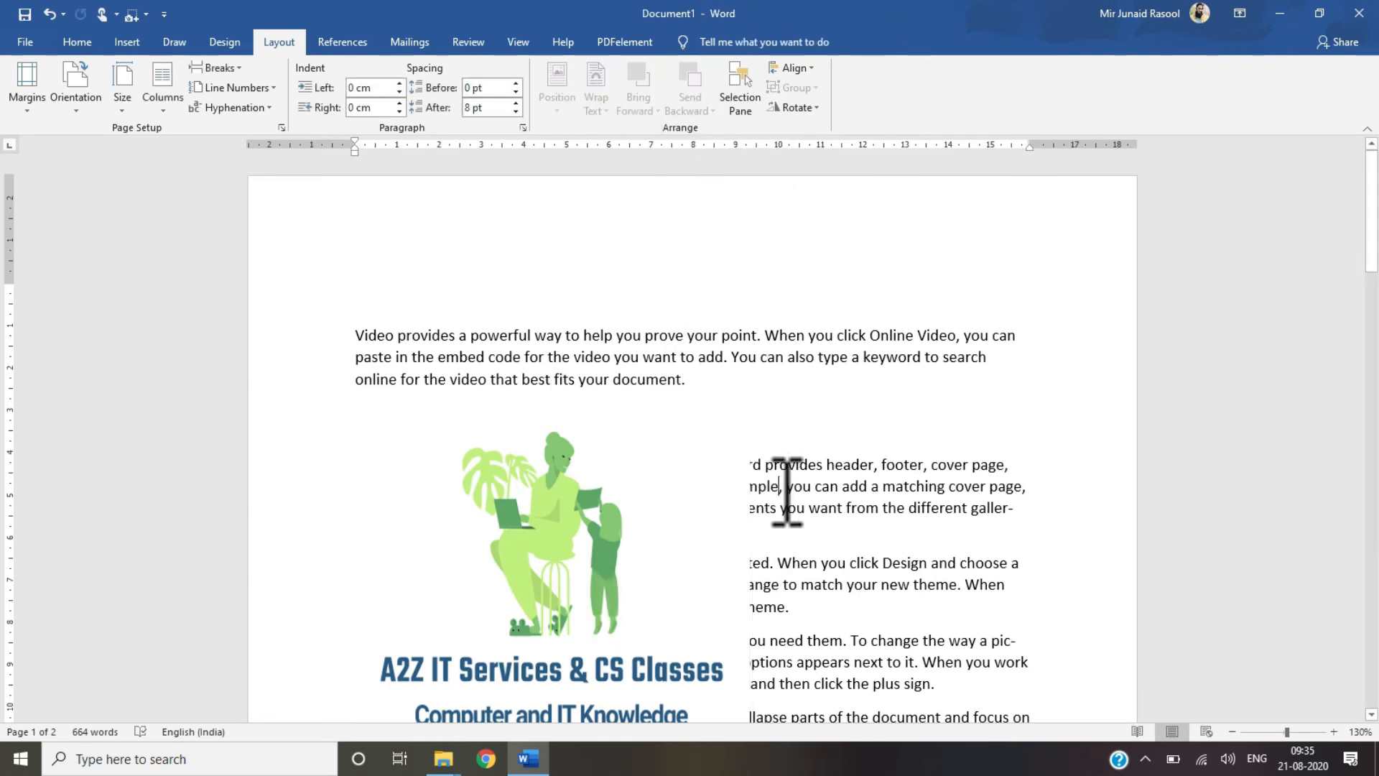
{"action": "left_click_drag", "start_coordinate": [765, 467], "coordinate": [826, 467]}
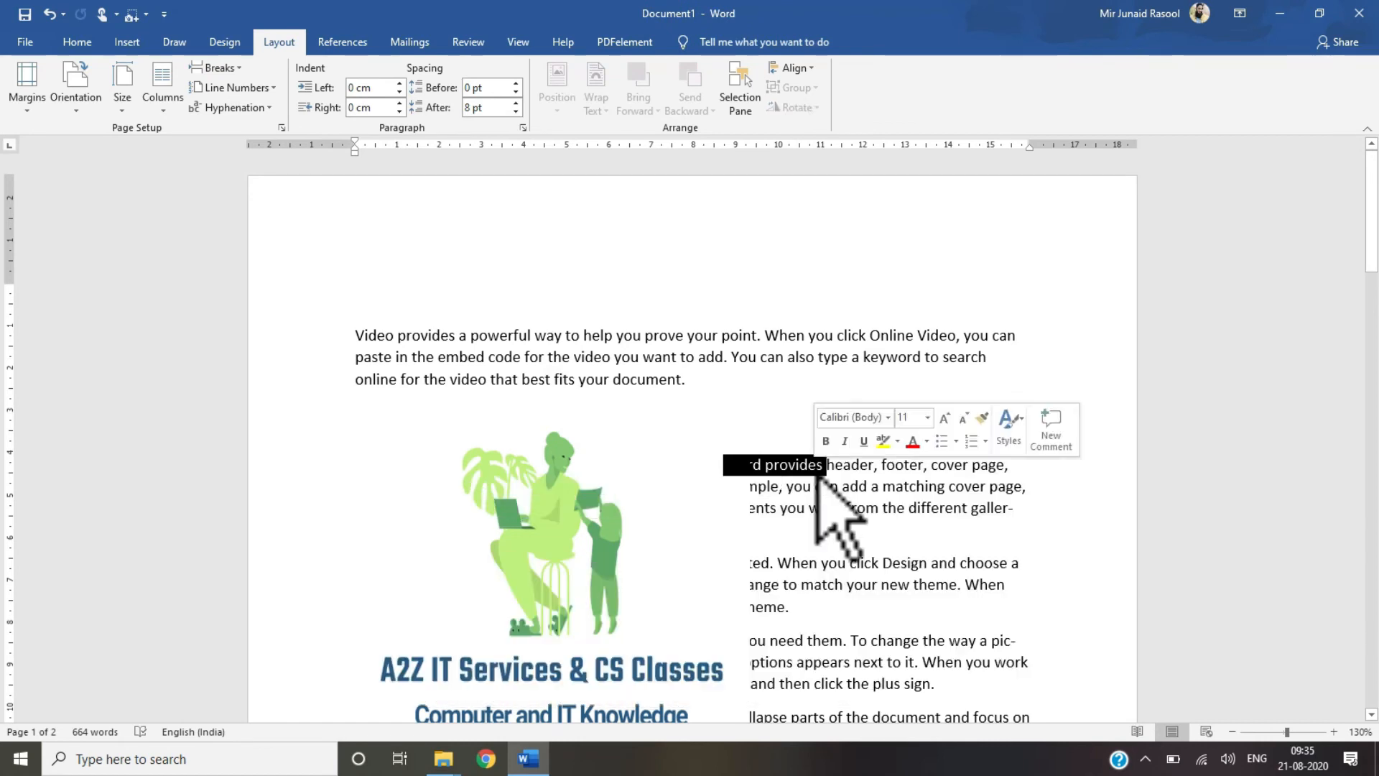
{"action": "left_click_drag", "start_coordinate": [1013, 690], "coordinate": [755, 420]}
{"action": "left_click", "coordinate": [809, 508]}
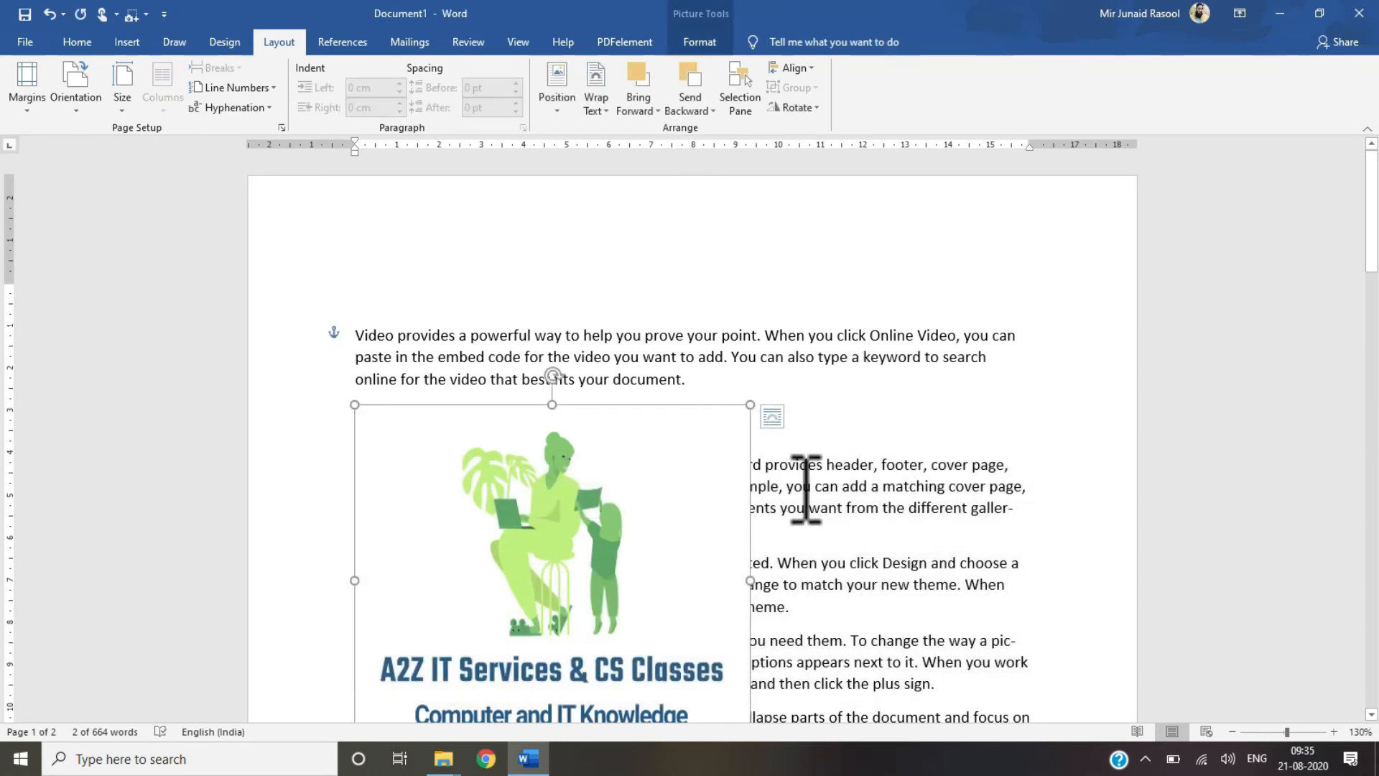
{"action": "left_click", "coordinate": [662, 493]}
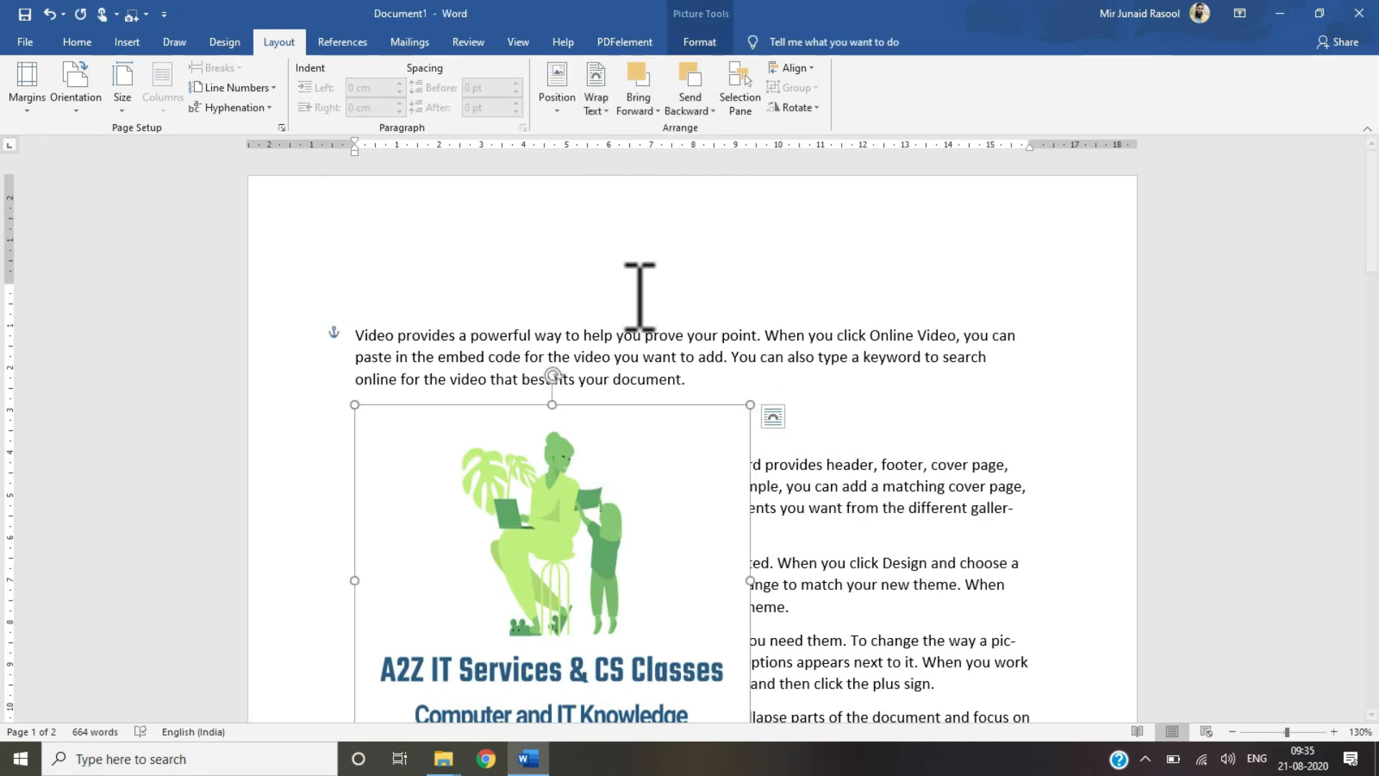
{"action": "left_click", "coordinate": [869, 483]}
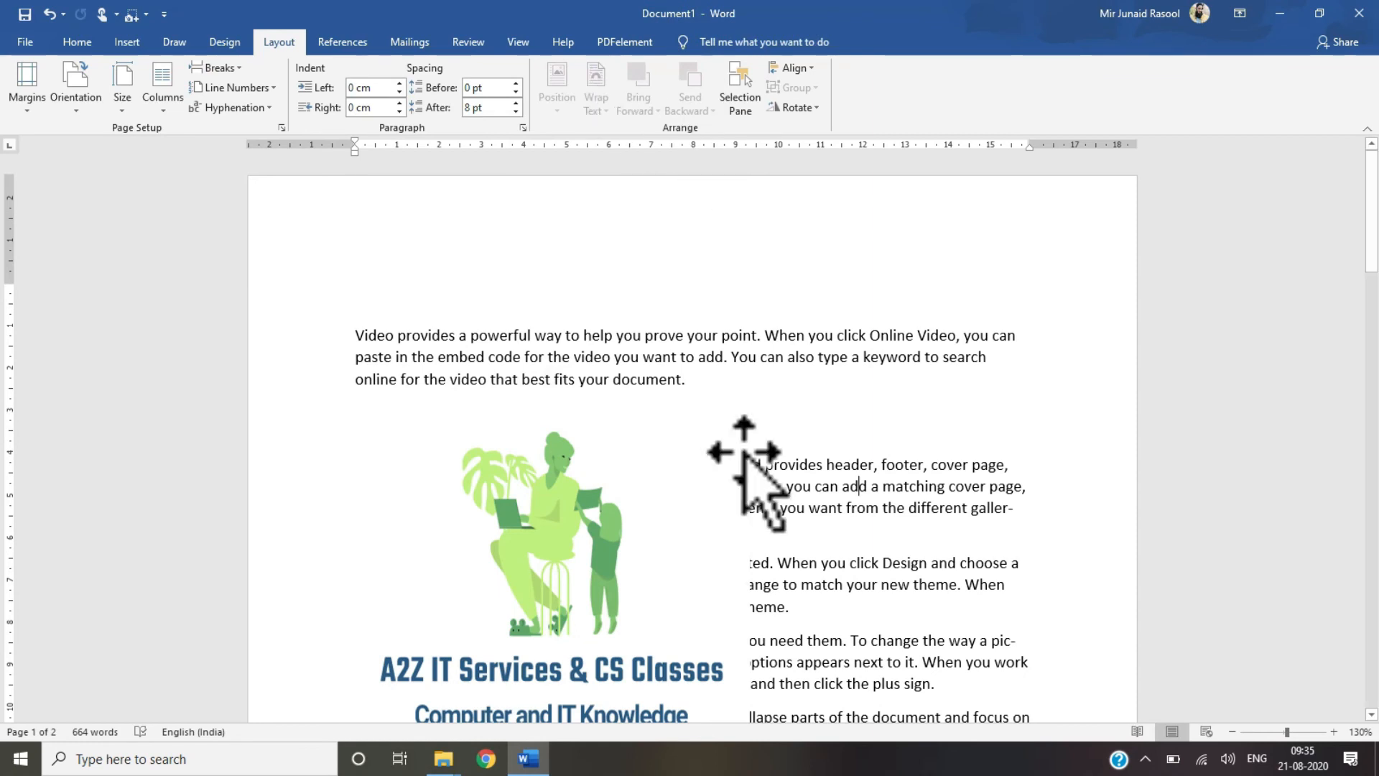
{"action": "left_click", "coordinate": [569, 564]}
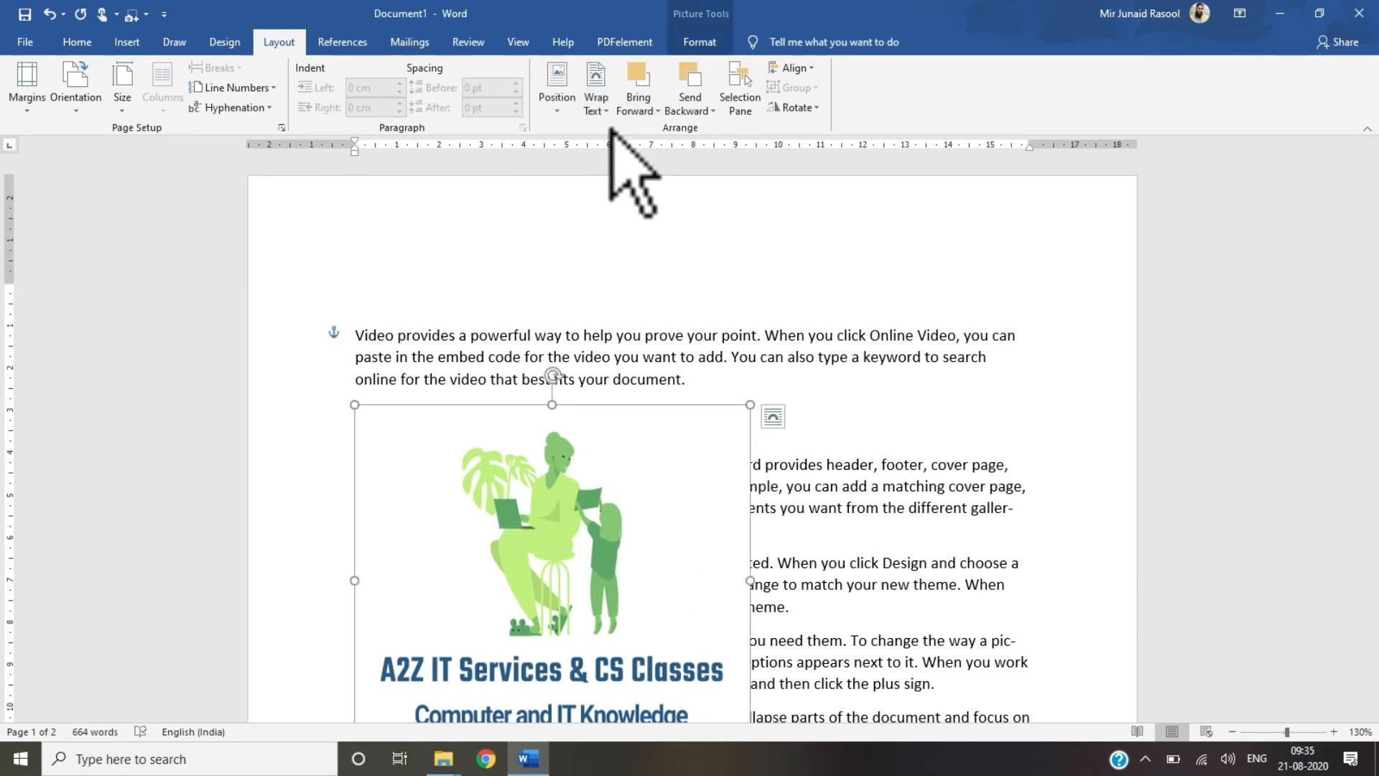
Step: Open the Selection Pane for the picture
{"action": "left_click", "coordinate": [599, 109]}
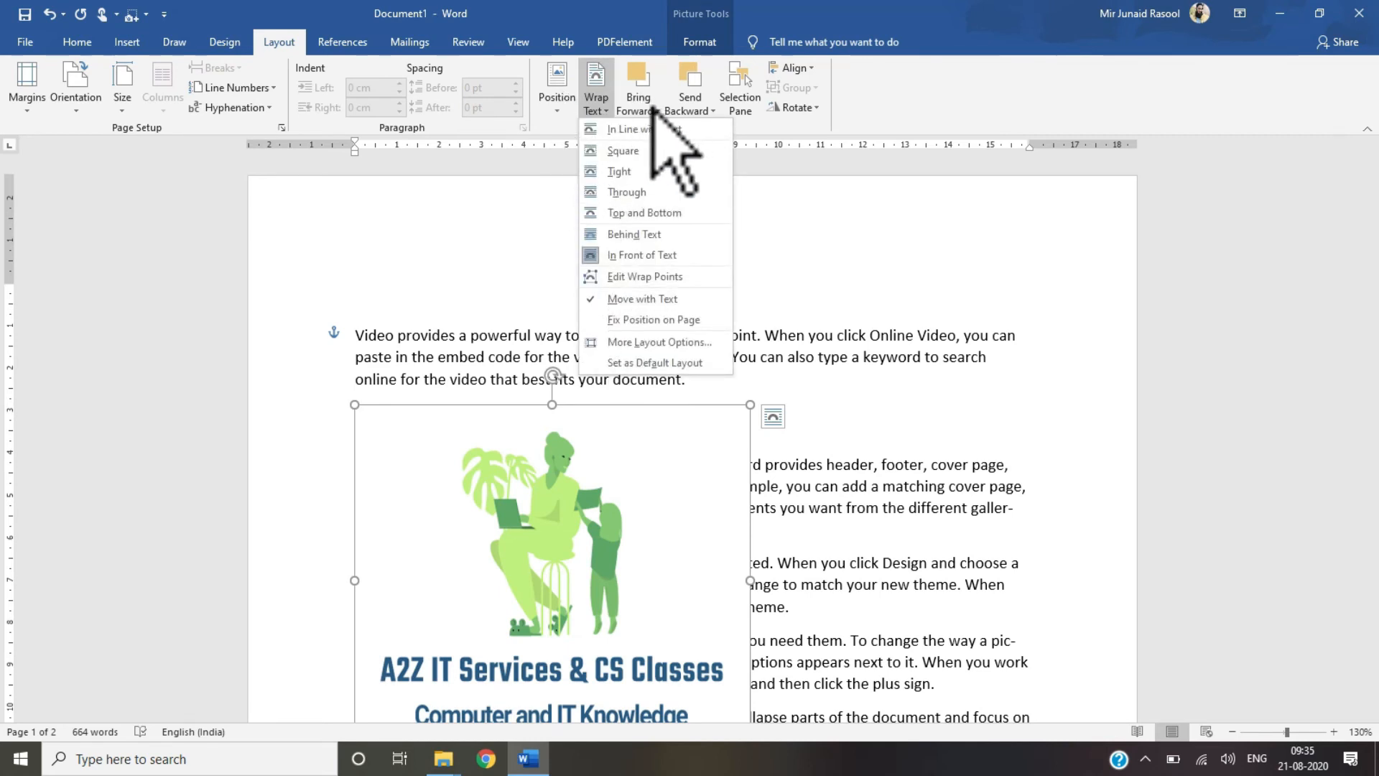
{"action": "left_click", "coordinate": [744, 104]}
{"action": "left_click", "coordinate": [744, 110]}
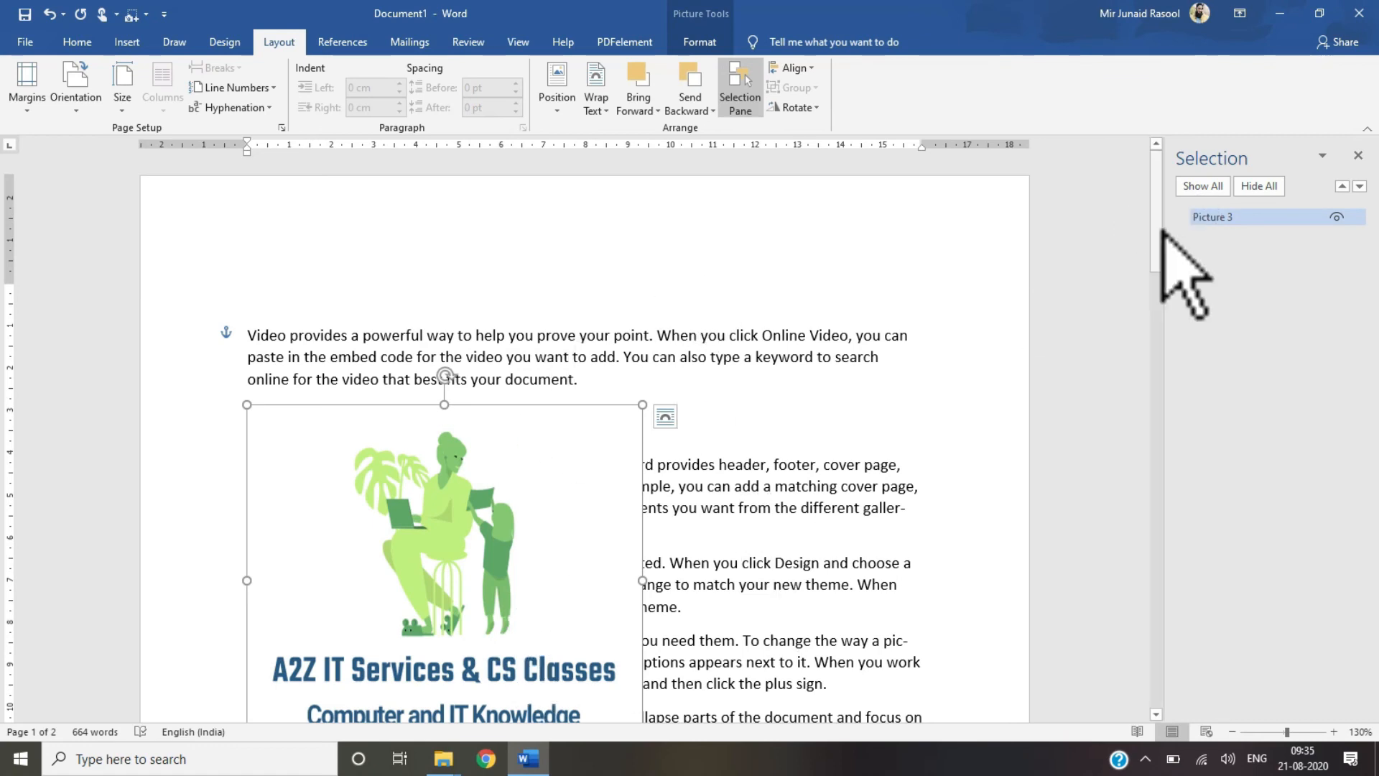
Step: Paste several copies of the picture and drag them to overlapping positions on the first page
{"action": "left_click_drag", "start_coordinate": [1157, 237], "coordinate": [1151, 284]}
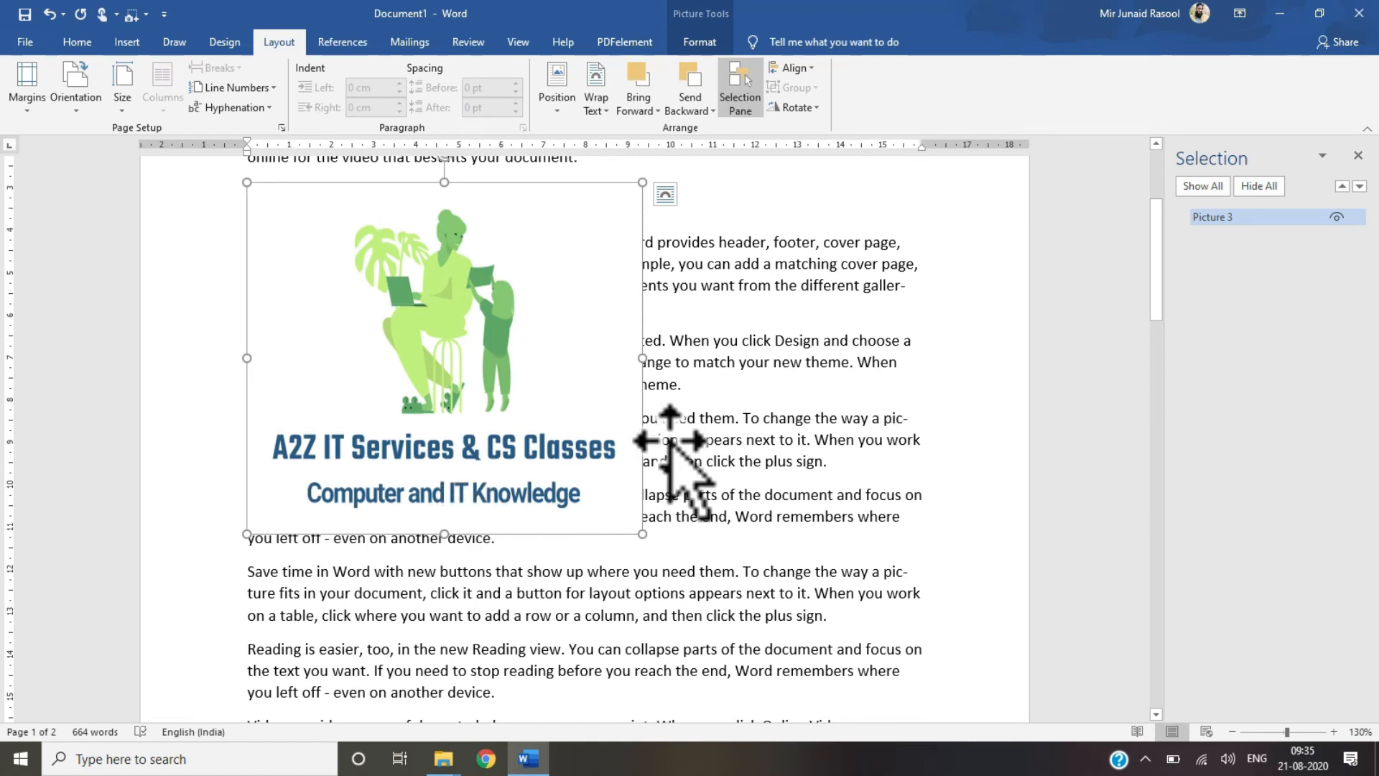
{"action": "key", "text": "ctrl+v"}
{"action": "key", "text": "ctrl+v"}
{"action": "key", "text": "ctrl+v"}
{"action": "key", "text": "ctrl+v"}
{"action": "key", "text": "ctrl+v"}
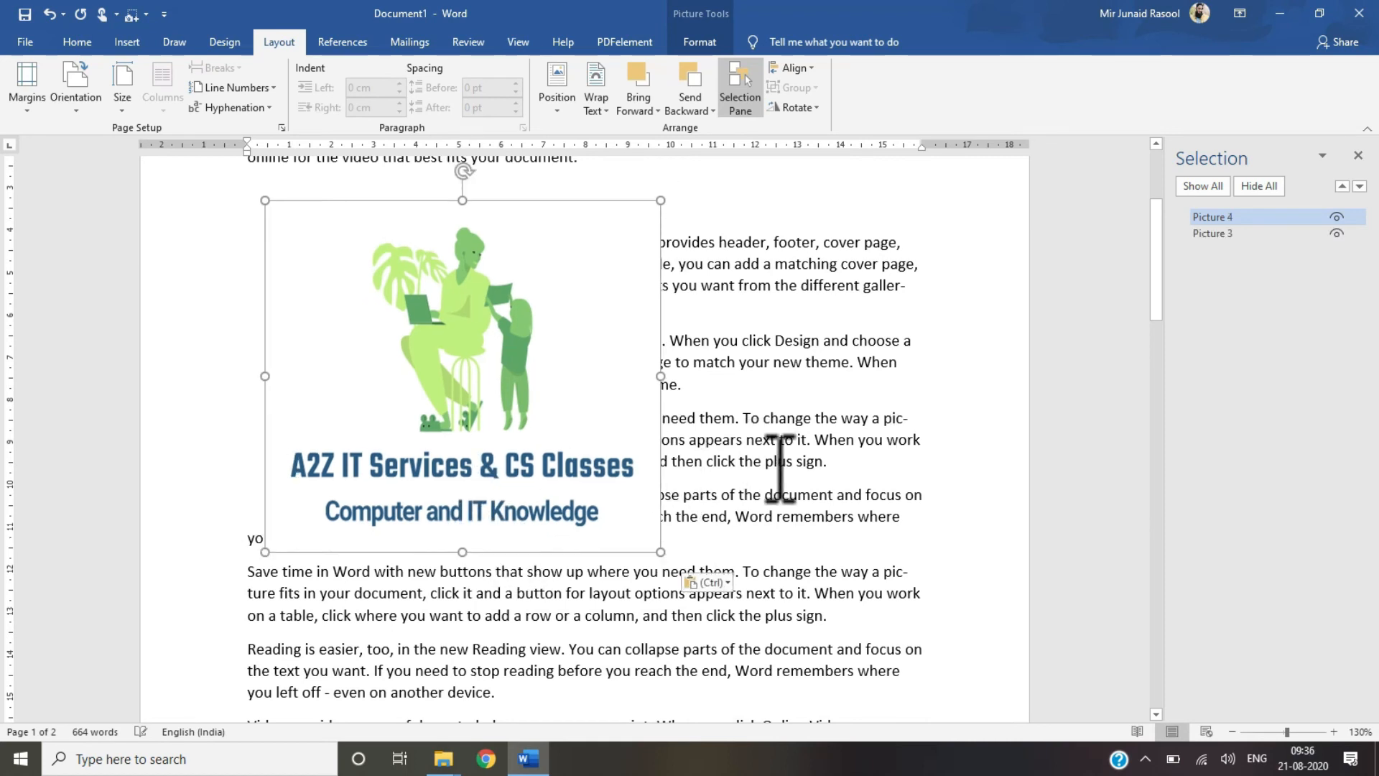
{"action": "left_click_drag", "start_coordinate": [579, 447], "coordinate": [571, 751]}
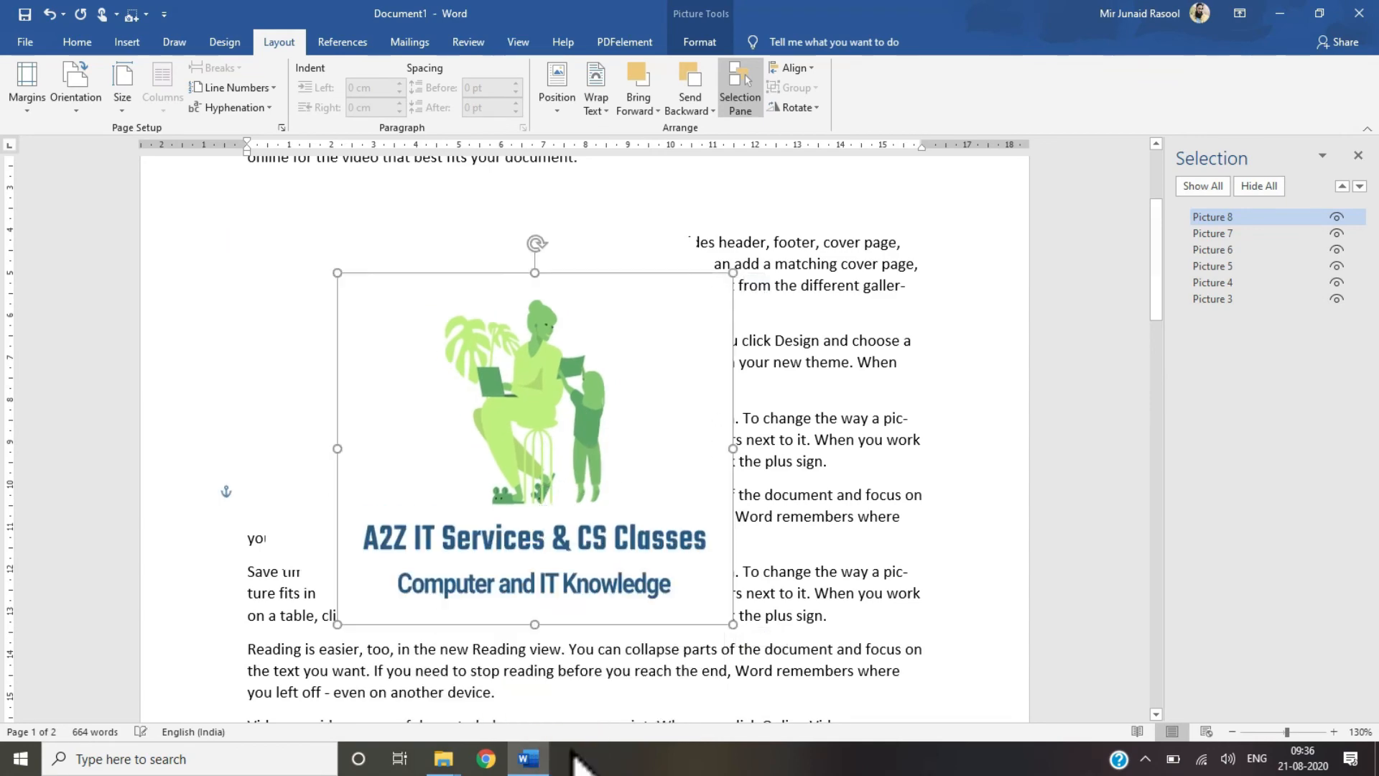
{"action": "left_click_drag", "start_coordinate": [483, 349], "coordinate": [520, 736]}
{"action": "left_click_drag", "start_coordinate": [645, 383], "coordinate": [673, 287]}
Step: Select each picture in turn from the Selection Pane list
{"action": "left_click", "coordinate": [1221, 299]}
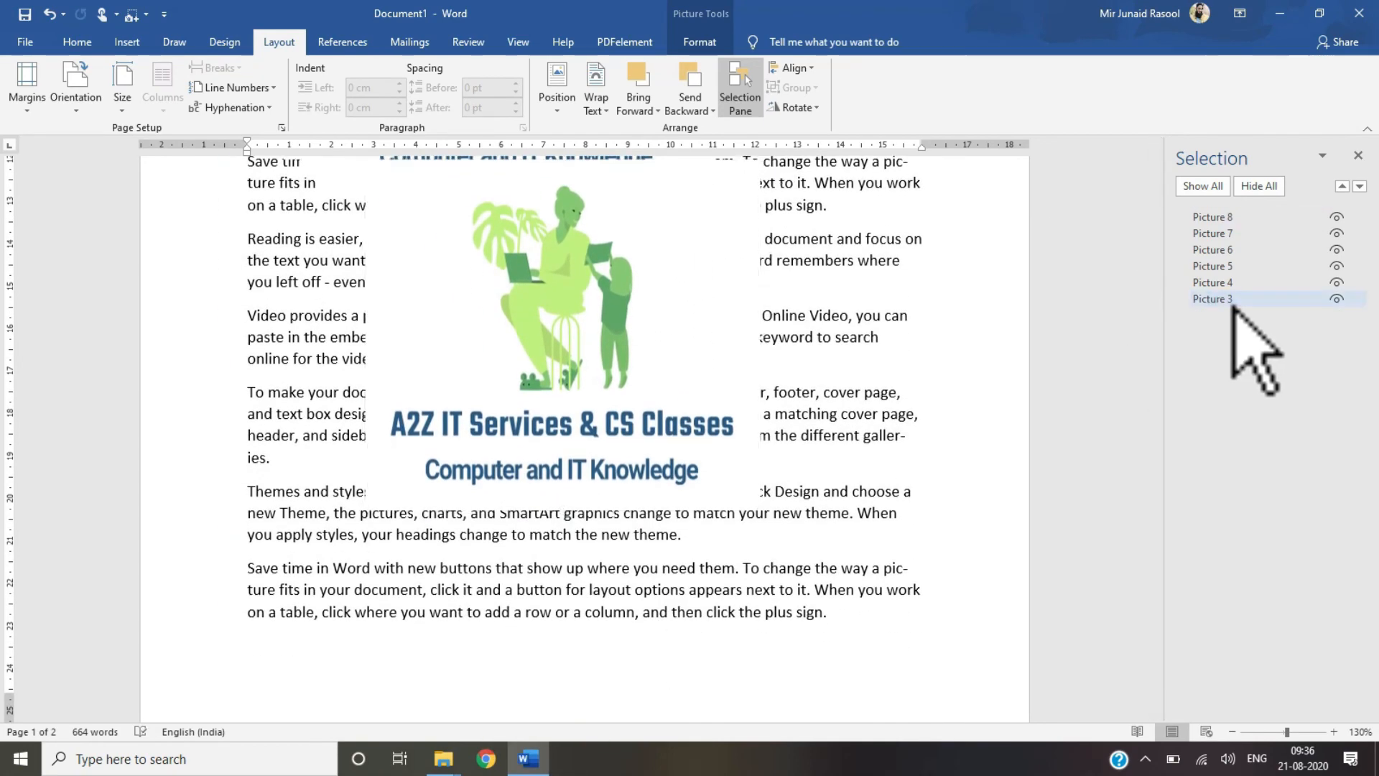
{"action": "left_click", "coordinate": [1219, 282]}
{"action": "left_click", "coordinate": [1219, 266]}
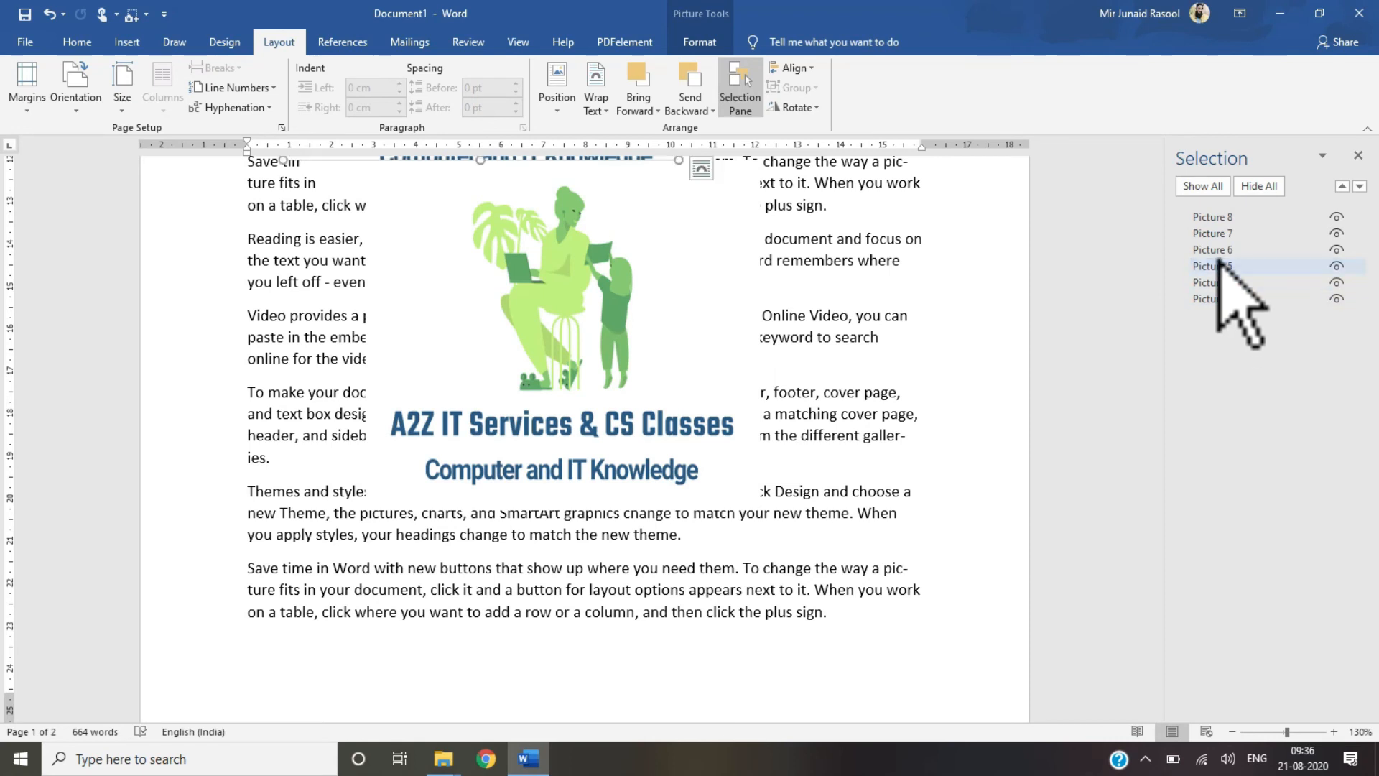
{"action": "left_click", "coordinate": [1219, 233]}
{"action": "left_click", "coordinate": [1213, 233]}
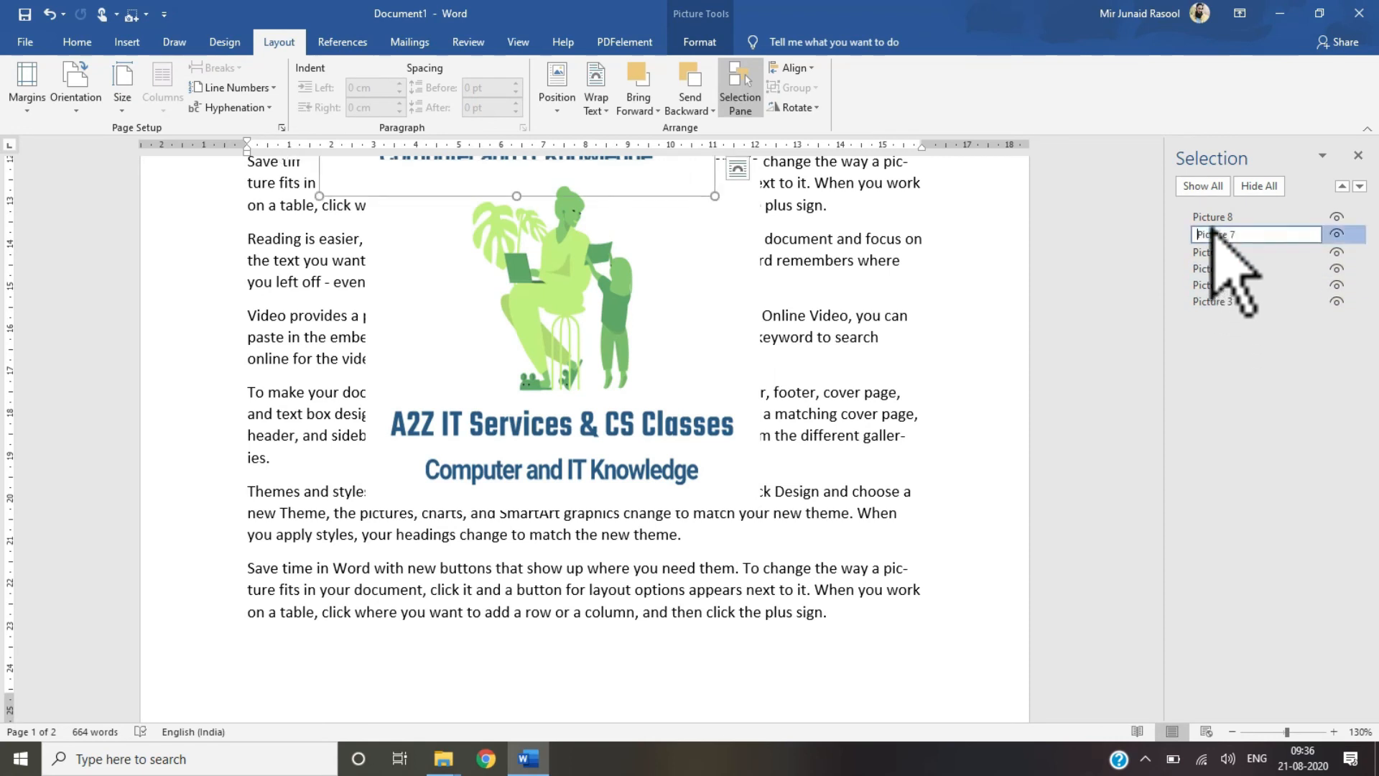
{"action": "left_click", "coordinate": [1211, 217]}
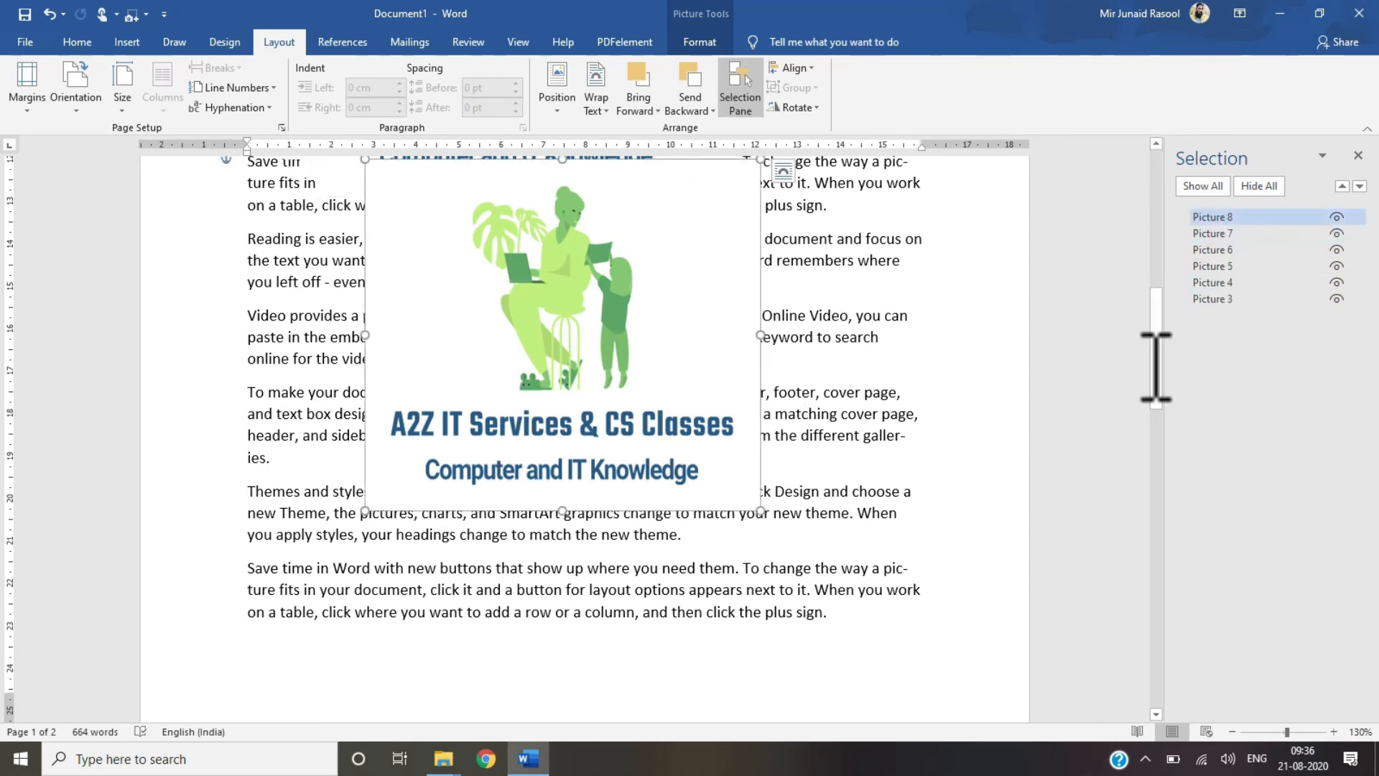
Step: Paste another copy of the picture onto the blank second page
{"action": "left_click_drag", "start_coordinate": [1149, 398], "coordinate": [1146, 683]}
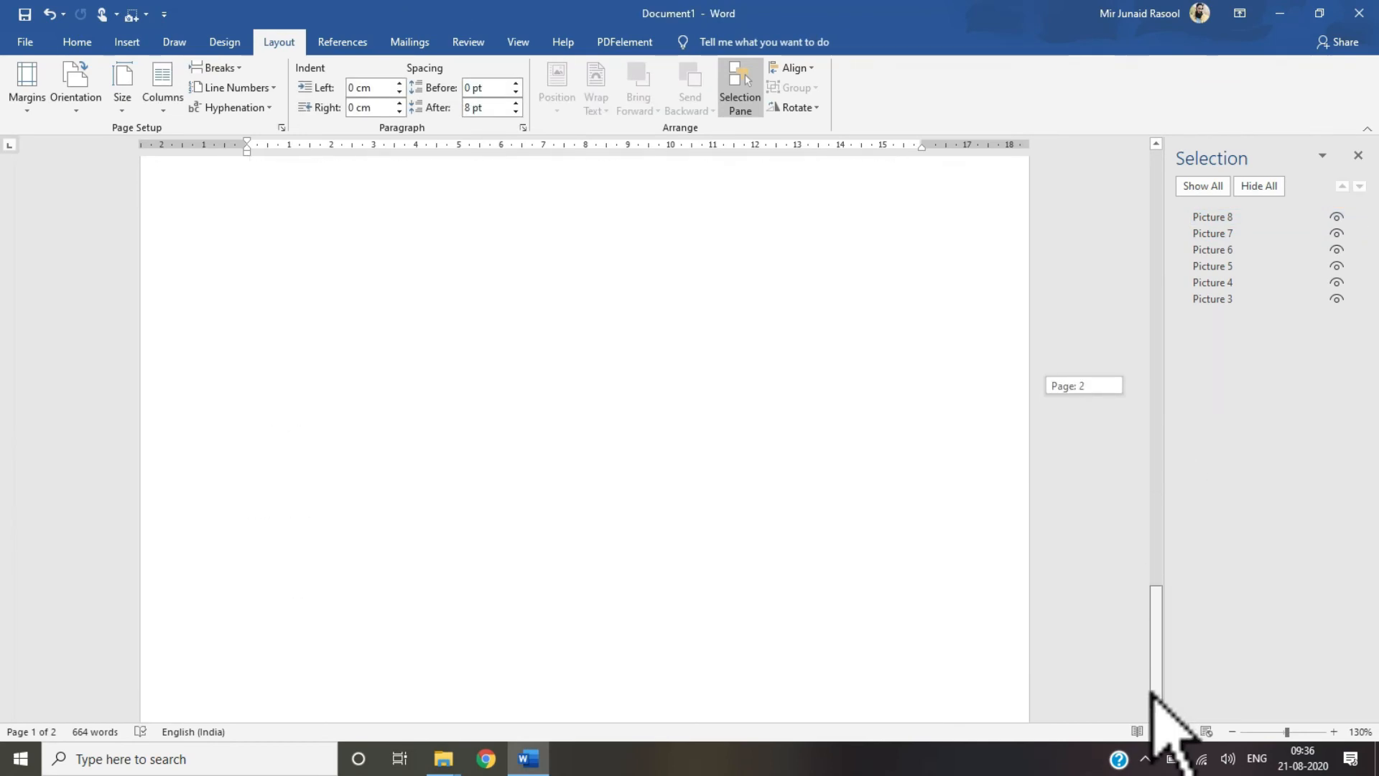
{"action": "left_click", "coordinate": [586, 490]}
{"action": "key", "text": "ctrl+v"}
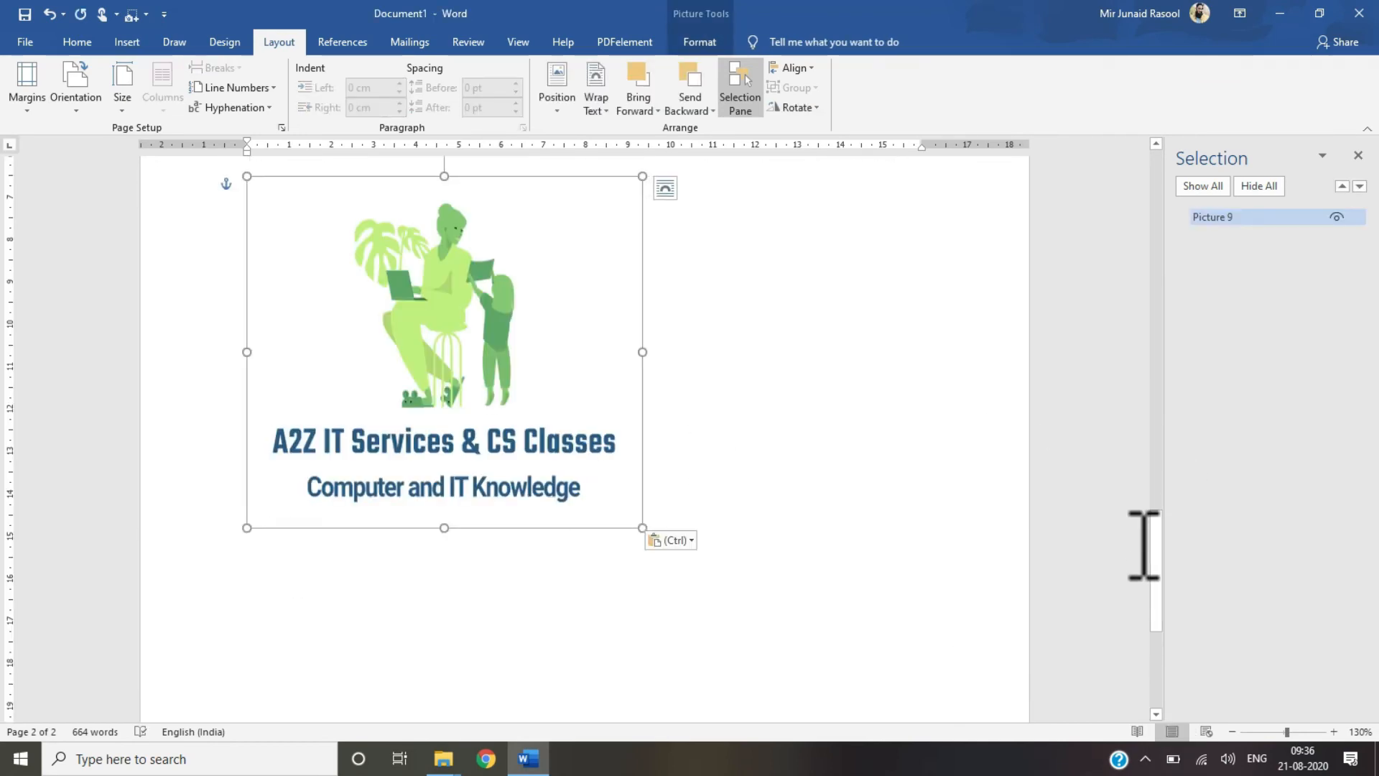
{"action": "left_click_drag", "start_coordinate": [1161, 567], "coordinate": [1161, 216]}
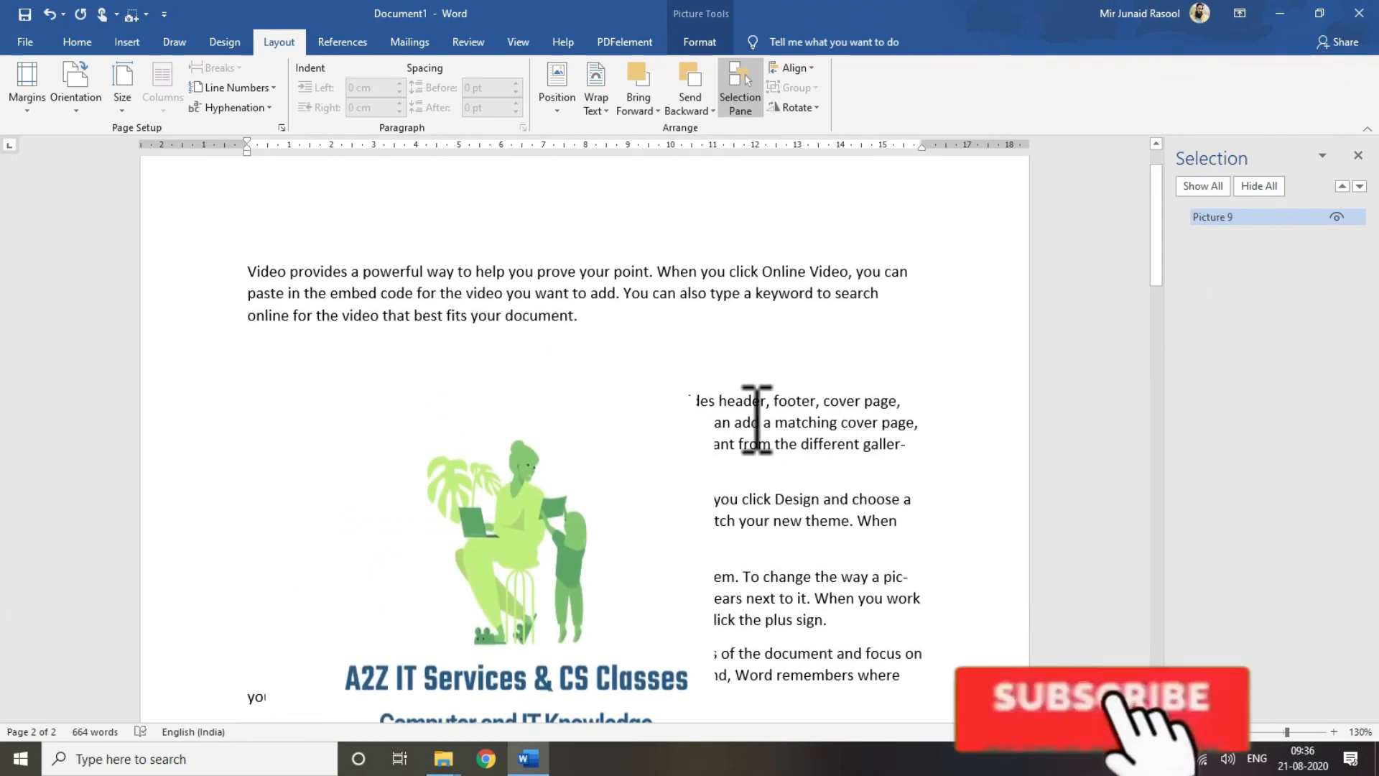
Step: Select several pictures together in the Selection Pane, then Picture 3, and close the pane
{"action": "left_click", "coordinate": [672, 508]}
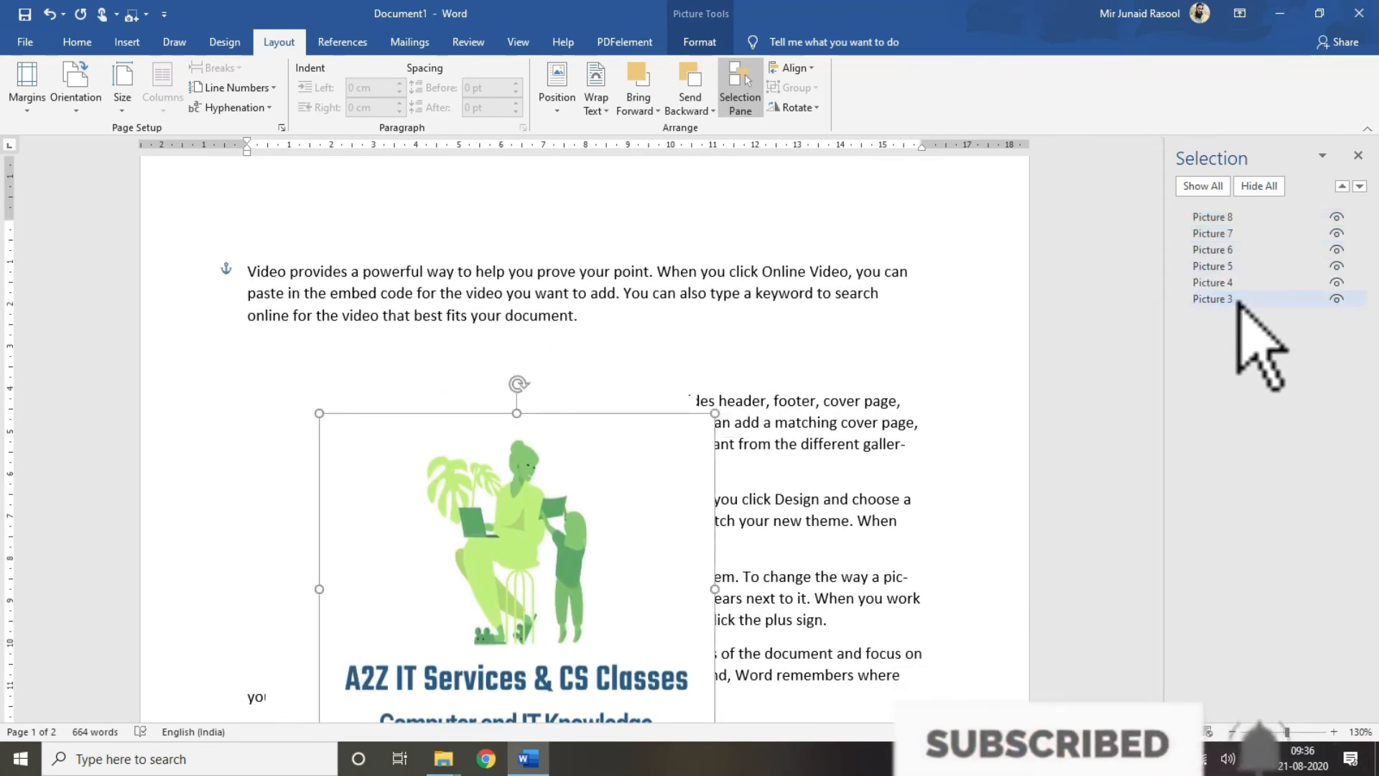
{"action": "left_click", "coordinate": [1223, 216]}
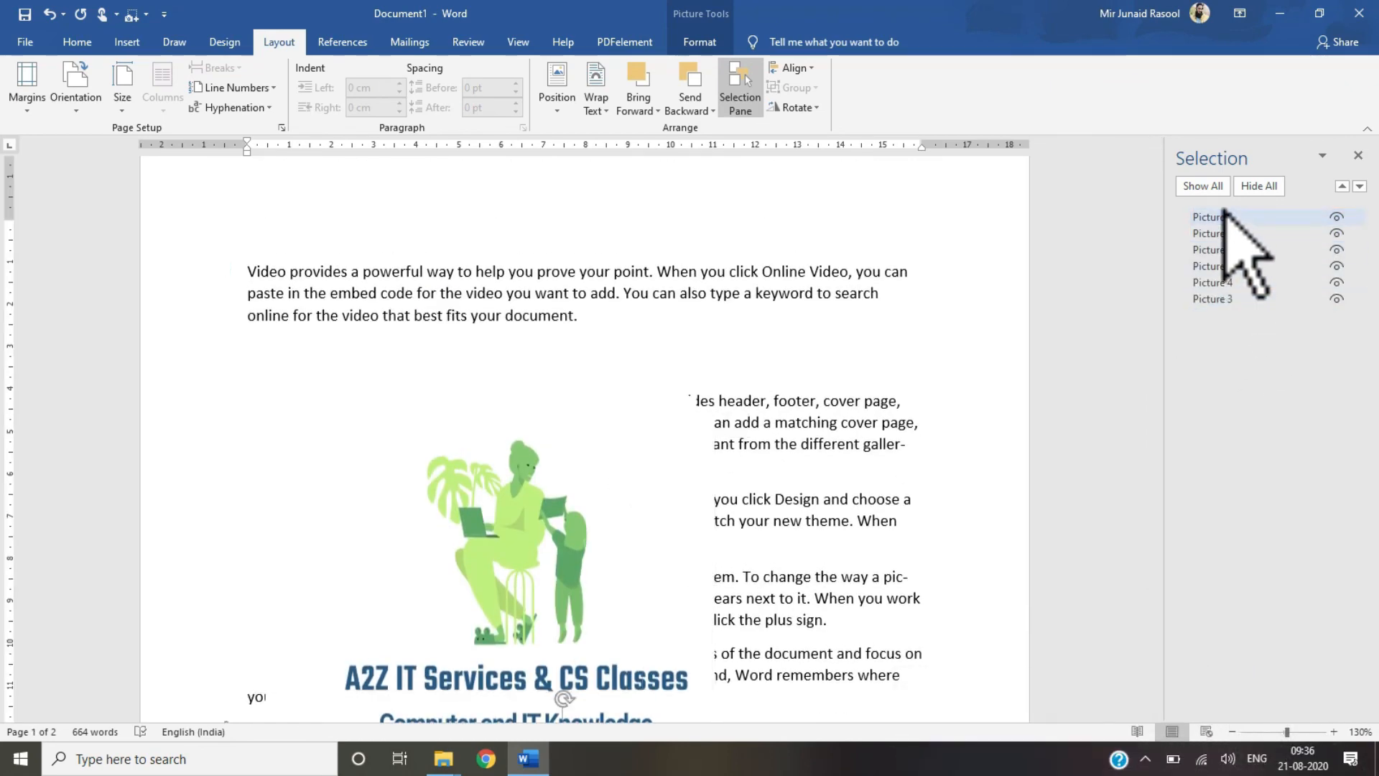
{"action": "left_click", "coordinate": [1225, 215]}
{"action": "left_click", "coordinate": [1224, 234]}
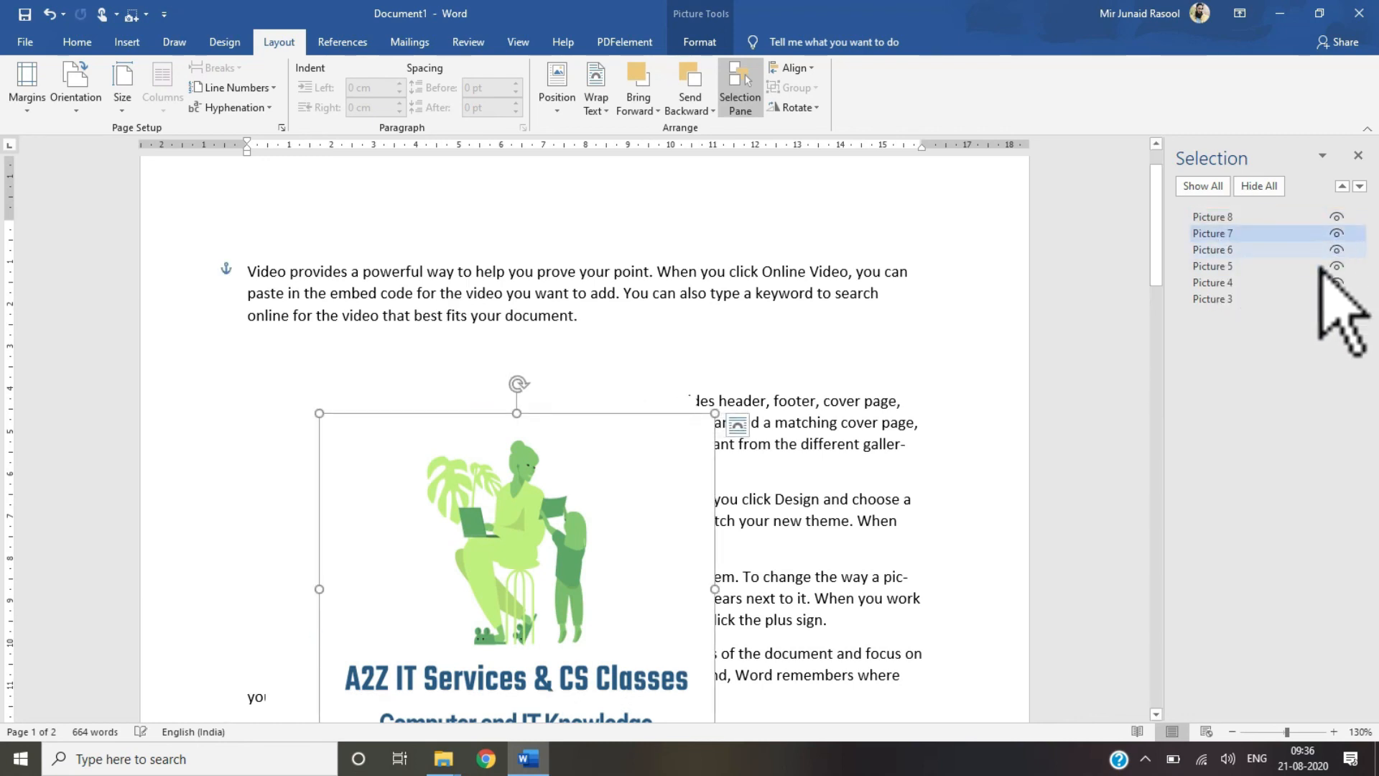
{"action": "left_click", "coordinate": [1297, 266]}
{"action": "left_click", "coordinate": [1232, 298]}
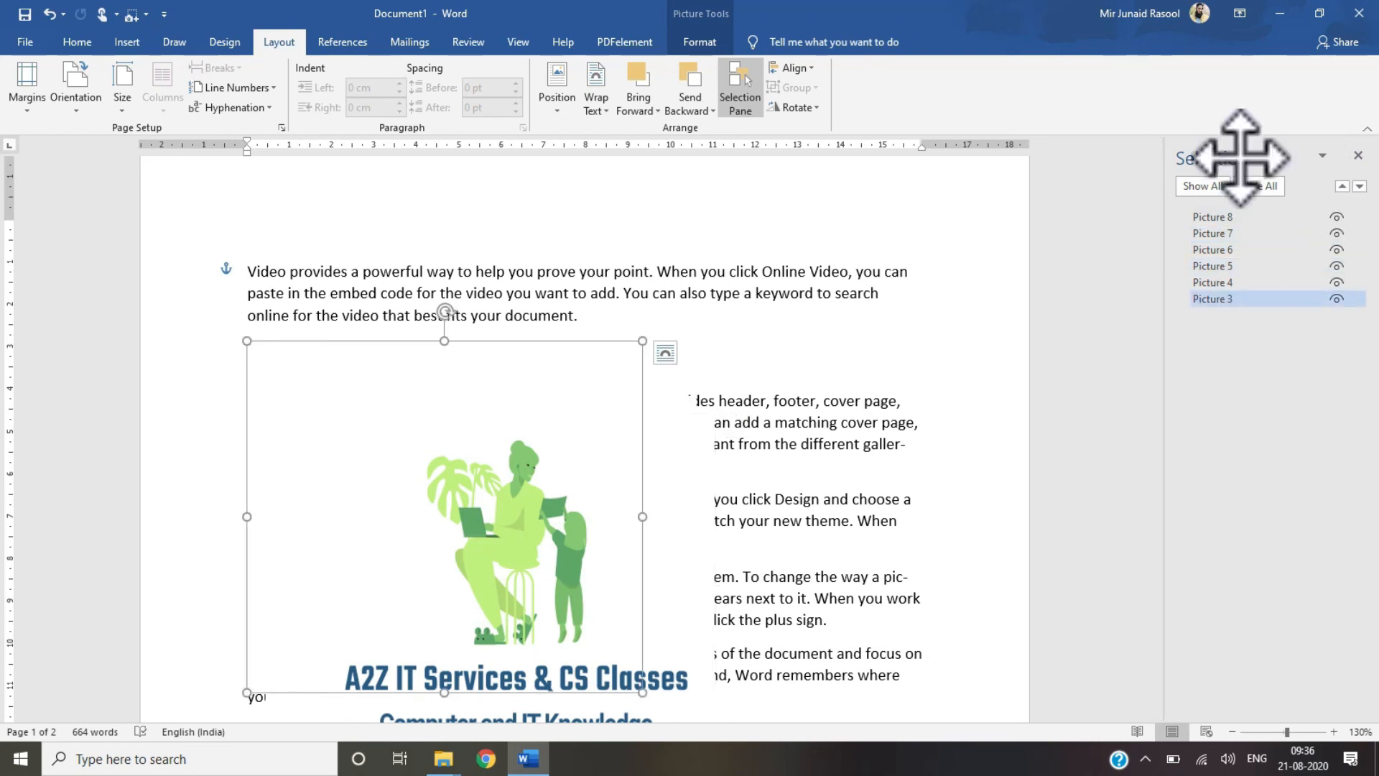
{"action": "left_click", "coordinate": [1359, 155]}
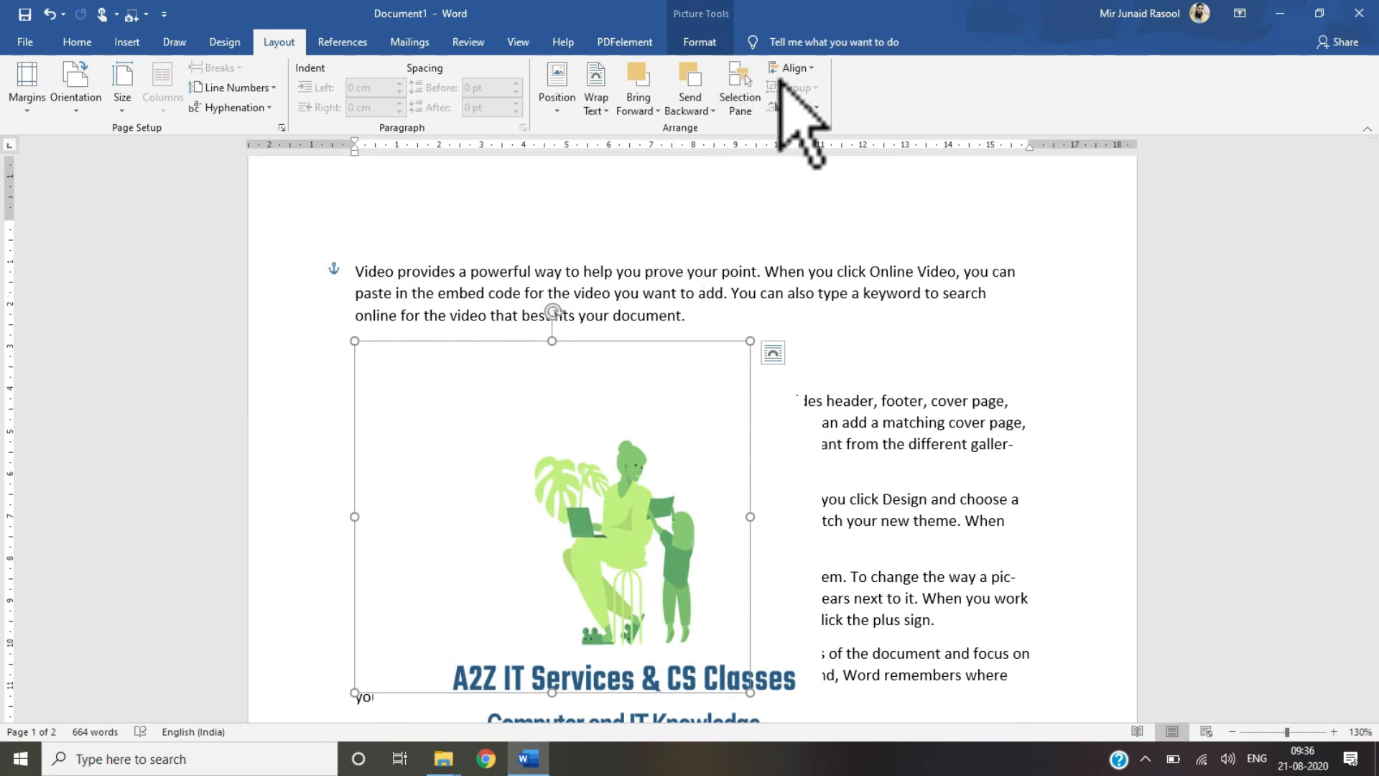
Step: Align the selected picture to the left
{"action": "left_click", "coordinate": [810, 70]}
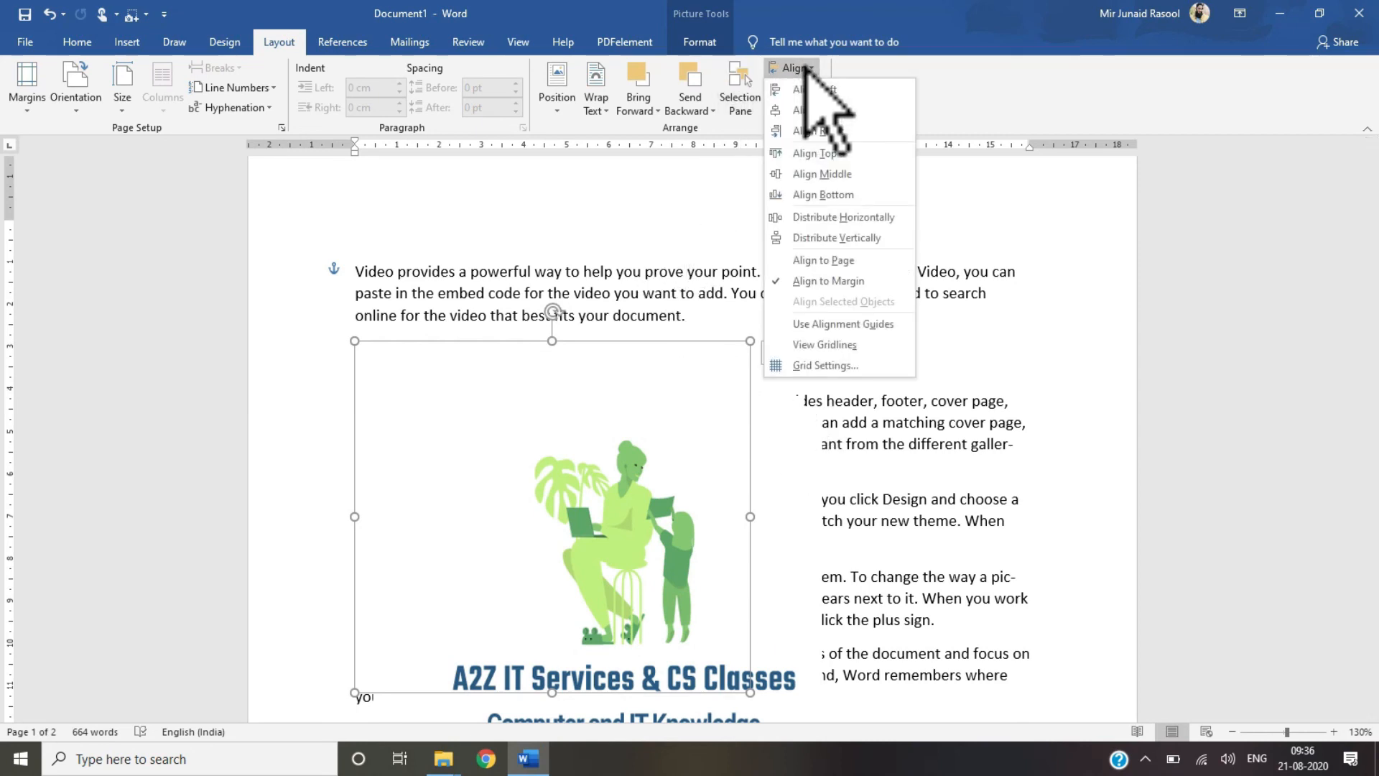
{"action": "left_click", "coordinate": [806, 89]}
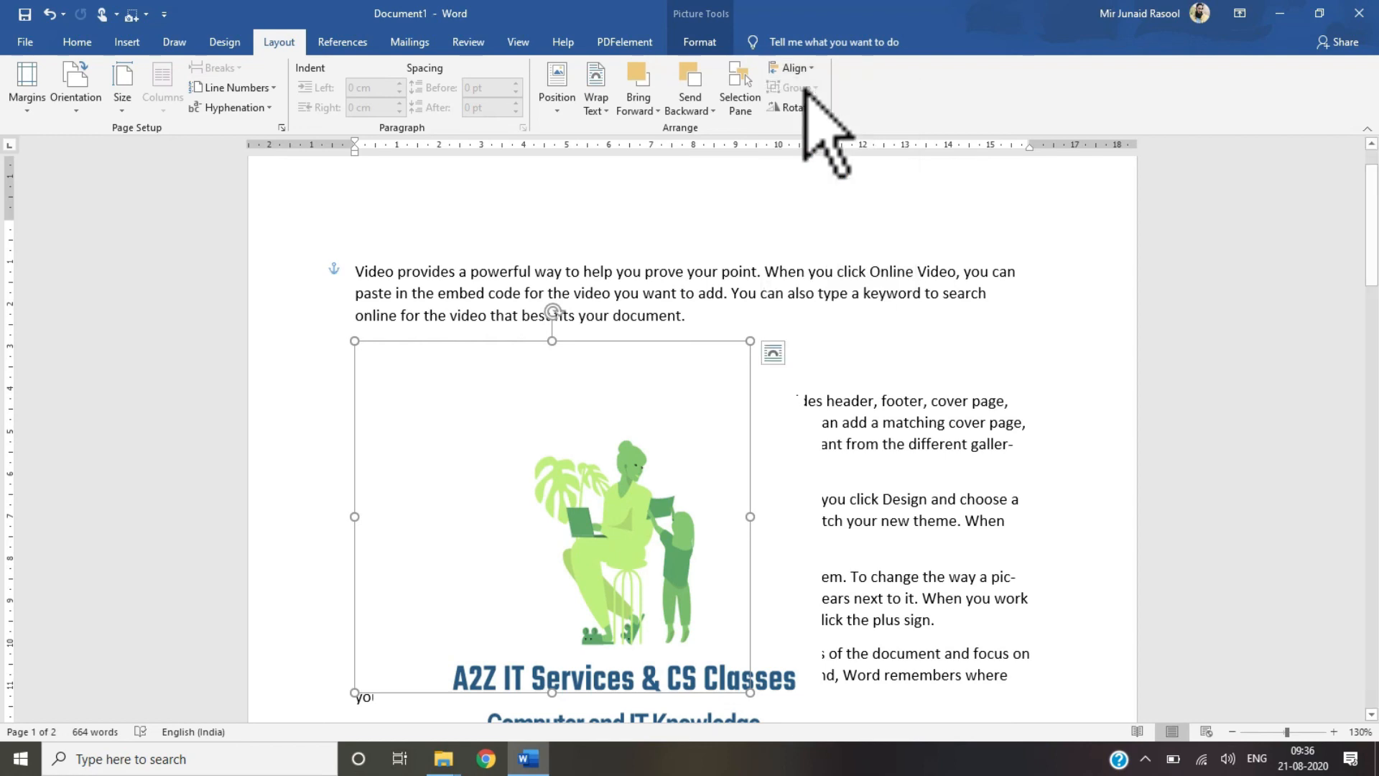
Step: Align the selected picture to the center
{"action": "left_click", "coordinate": [805, 68]}
{"action": "left_click", "coordinate": [806, 110]}
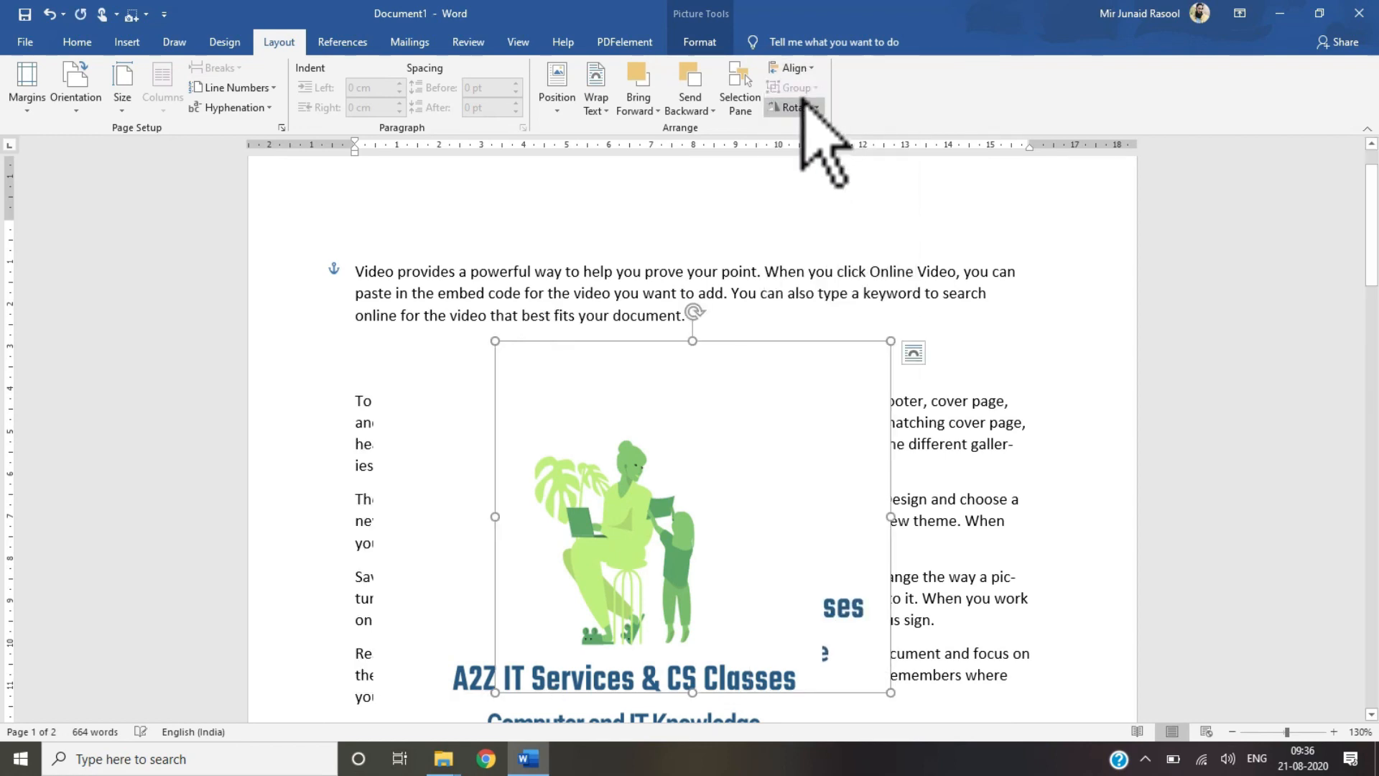
Step: Align the selected picture to the right
{"action": "left_click", "coordinate": [805, 68]}
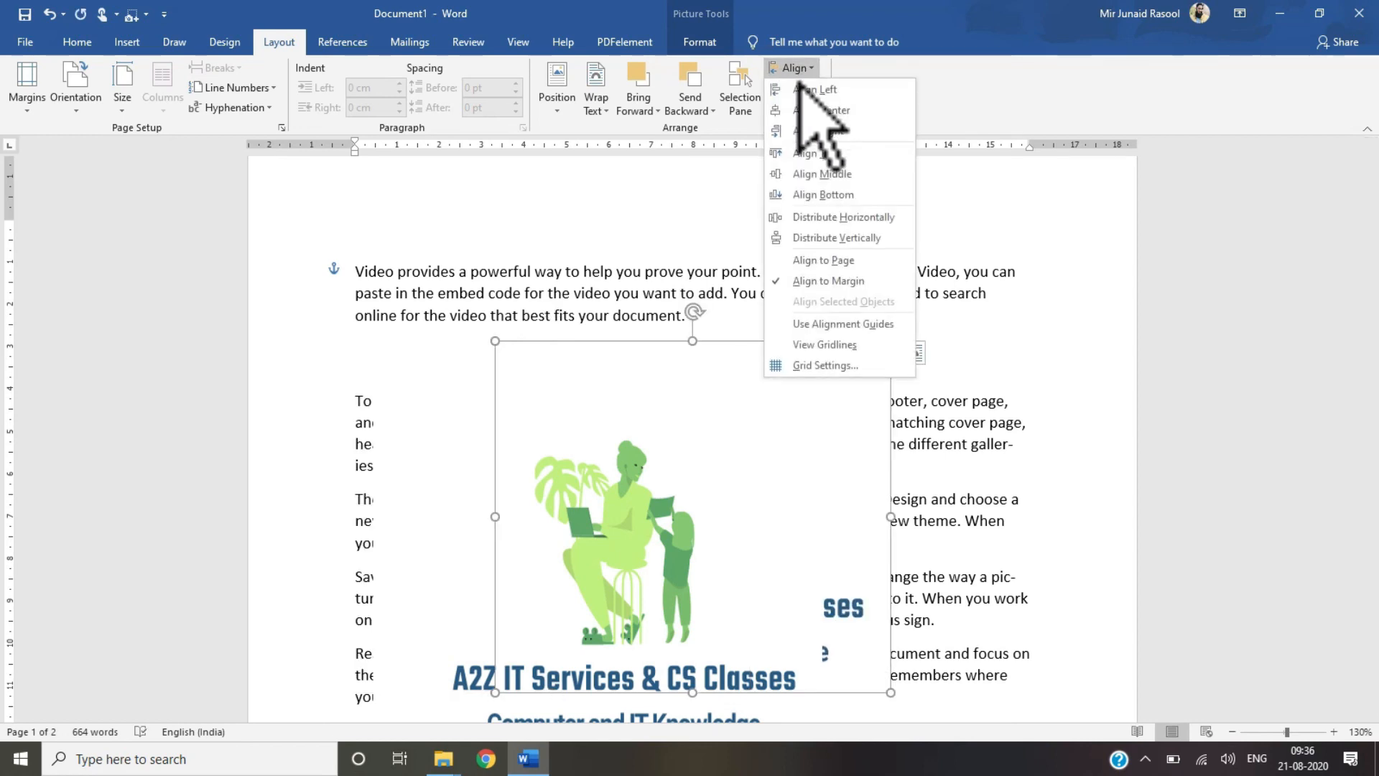
{"action": "left_click", "coordinate": [806, 129]}
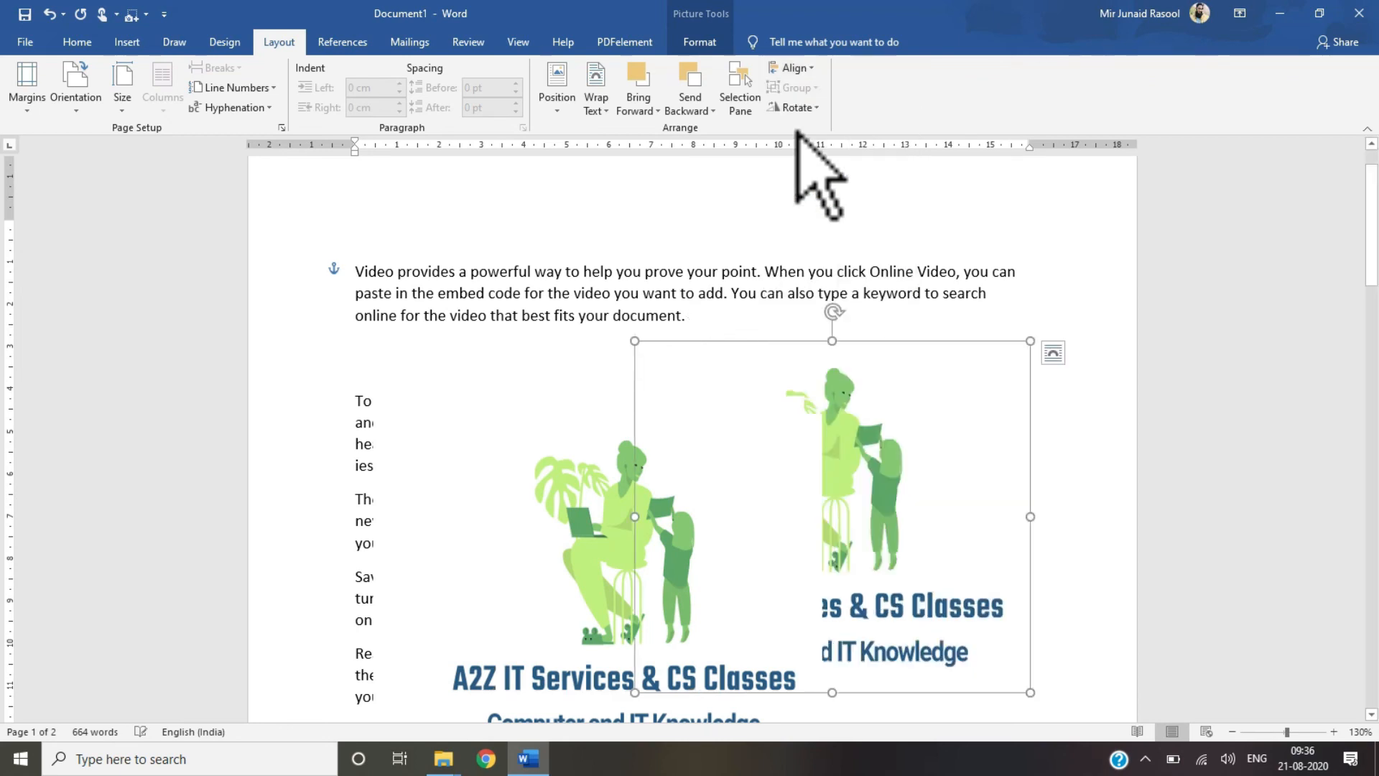
Step: Drag the picture up and left so it sits near the middle under the first paragraph
{"action": "left_click", "coordinate": [795, 68]}
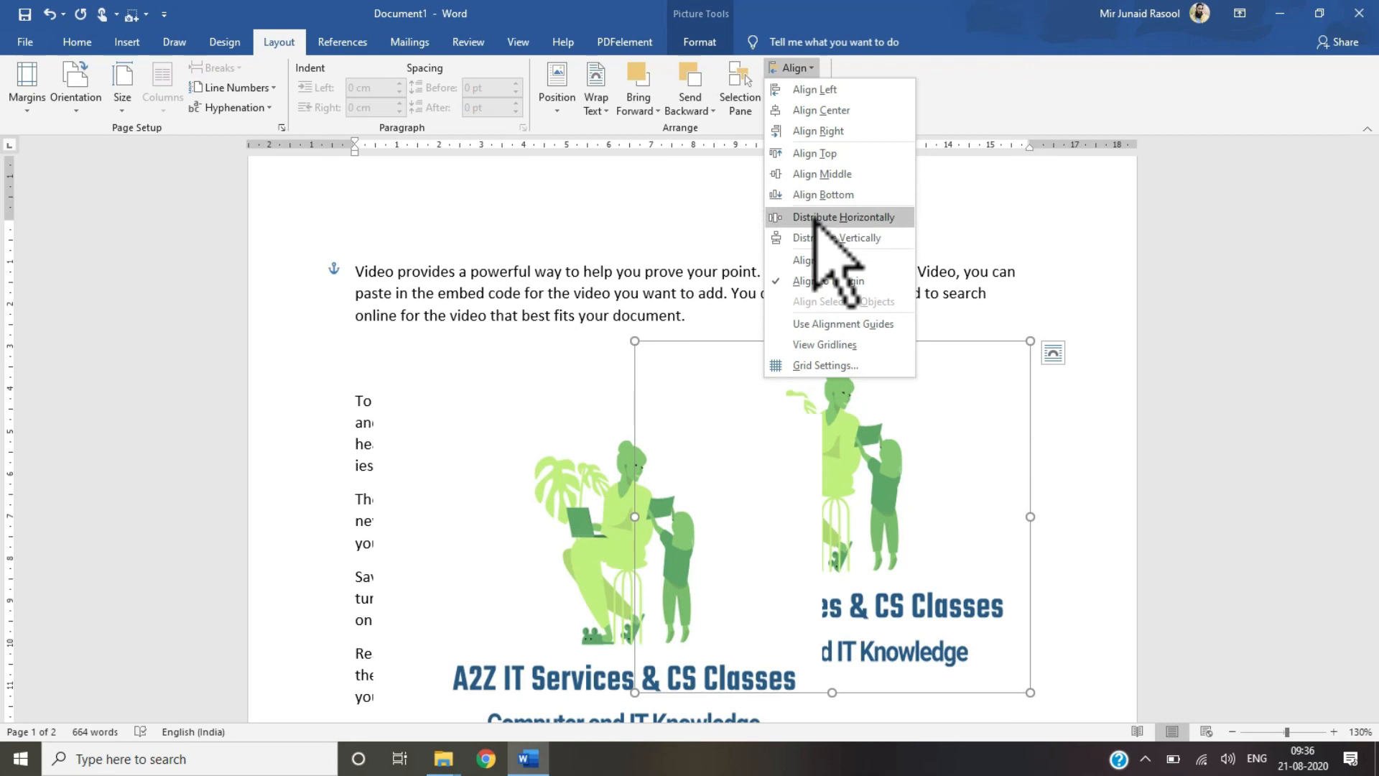
{"action": "left_click", "coordinate": [885, 540]}
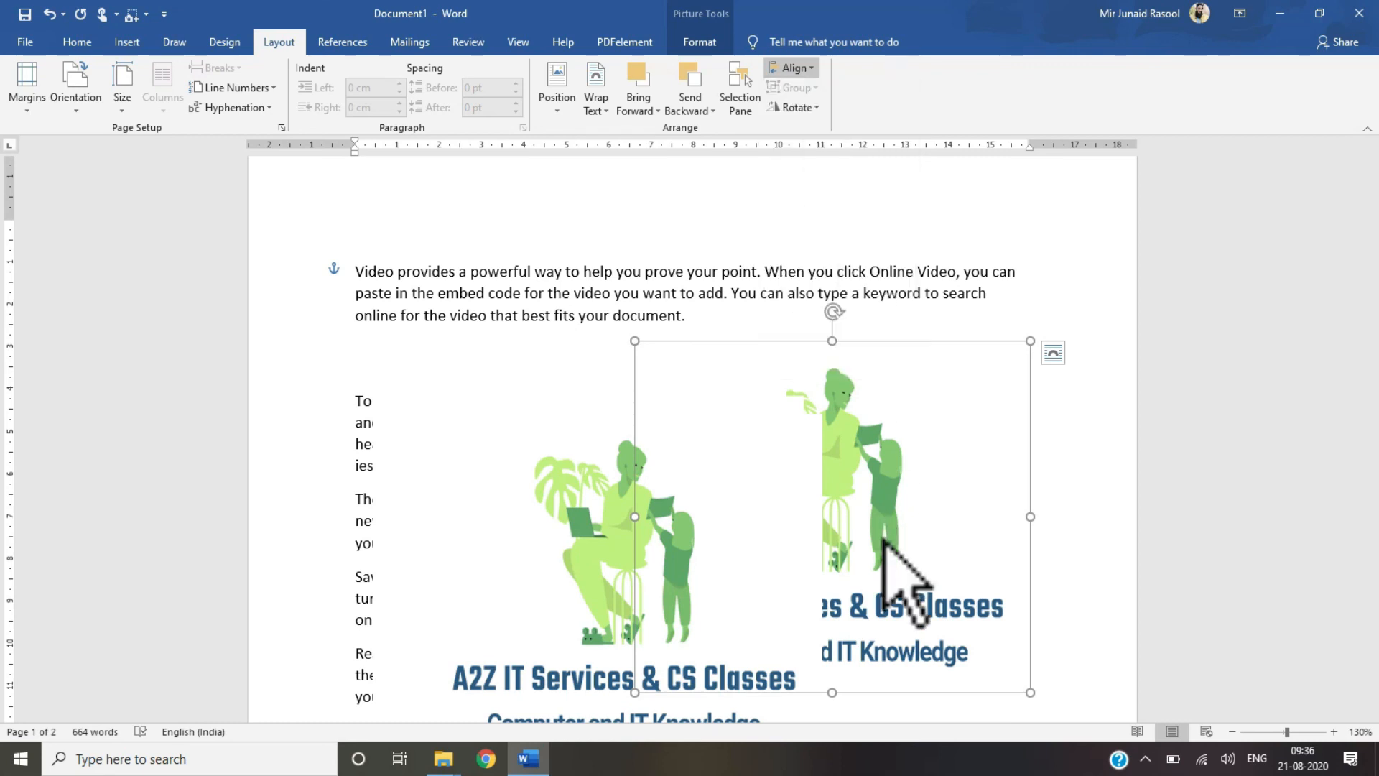
{"action": "left_click_drag", "start_coordinate": [884, 540], "coordinate": [883, 352]}
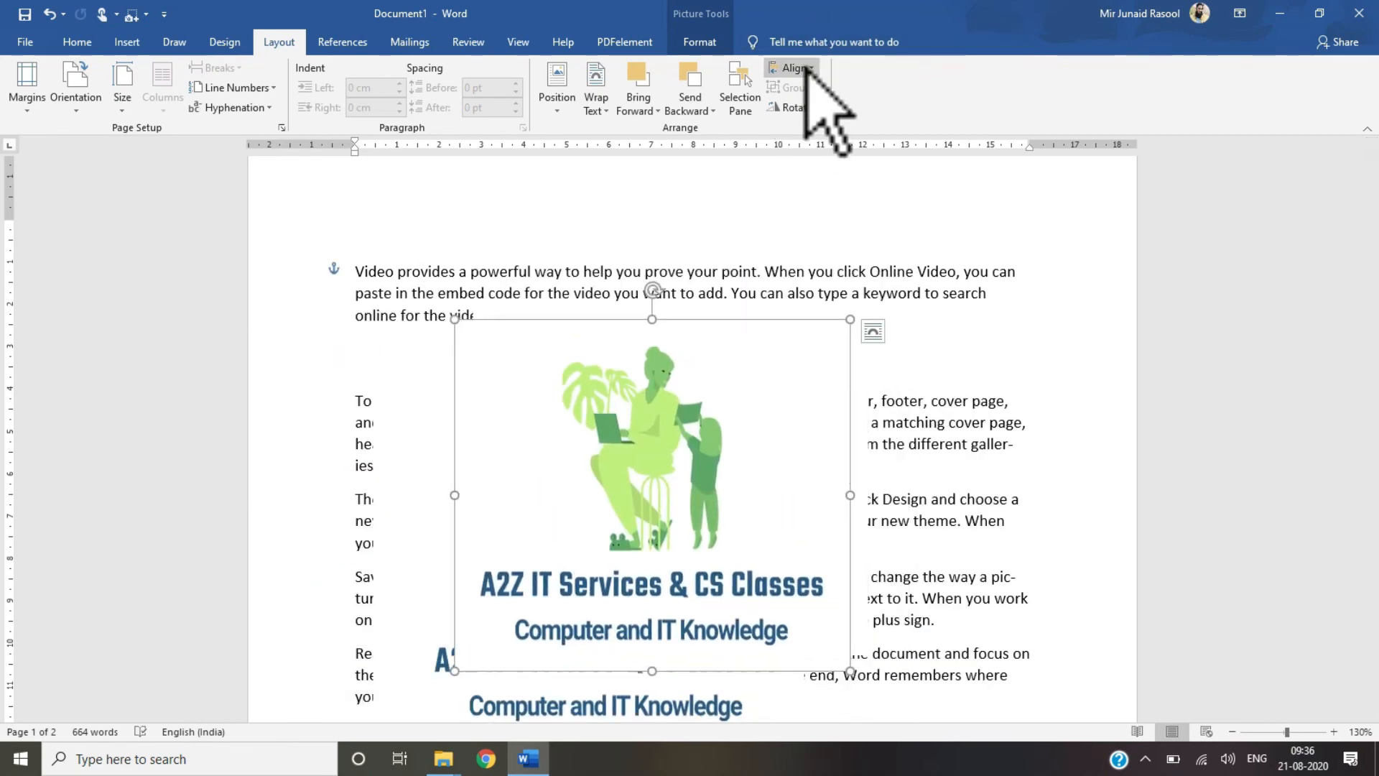
Step: Rotate the picture right 90°, then rotate it left 90° back to upright
{"action": "left_click", "coordinate": [794, 108]}
{"action": "left_click", "coordinate": [798, 128]}
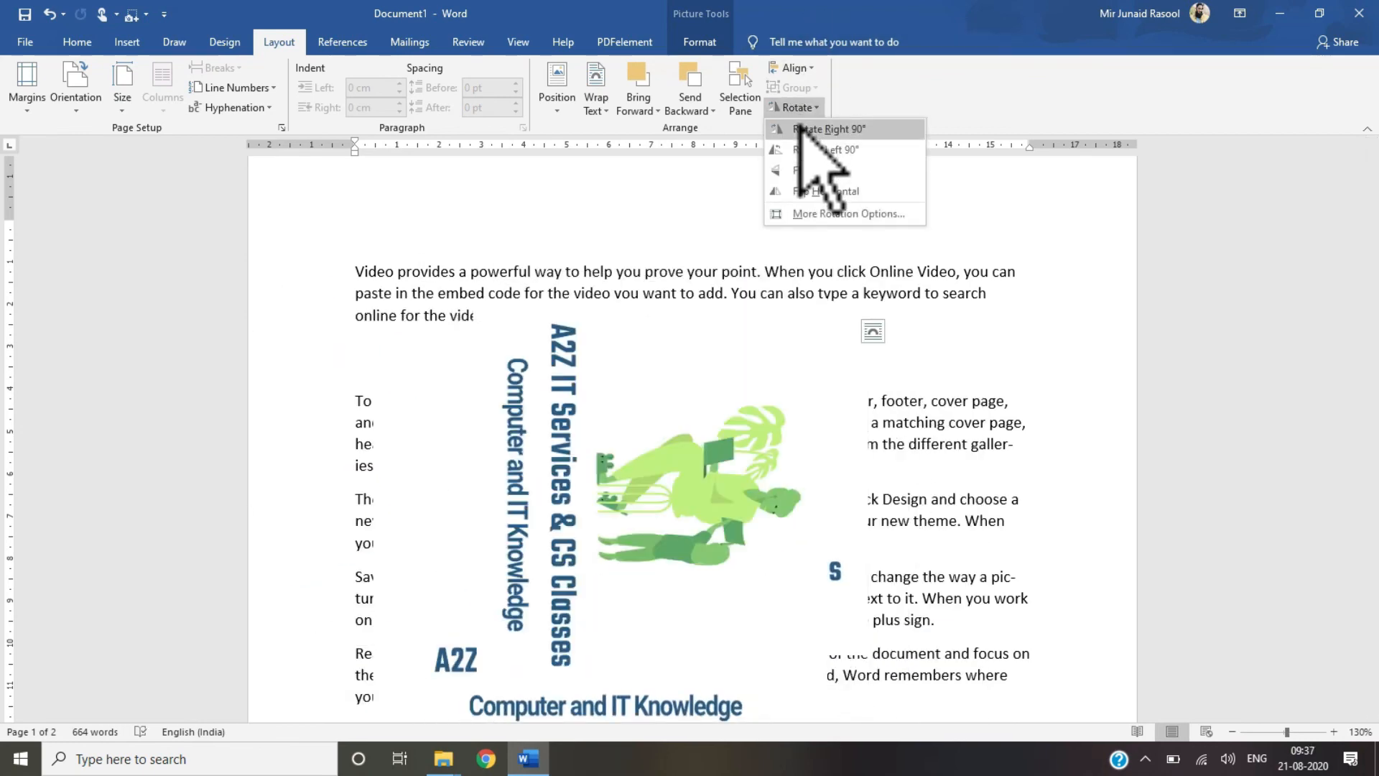
{"action": "left_click", "coordinate": [799, 108]}
{"action": "left_click", "coordinate": [805, 144]}
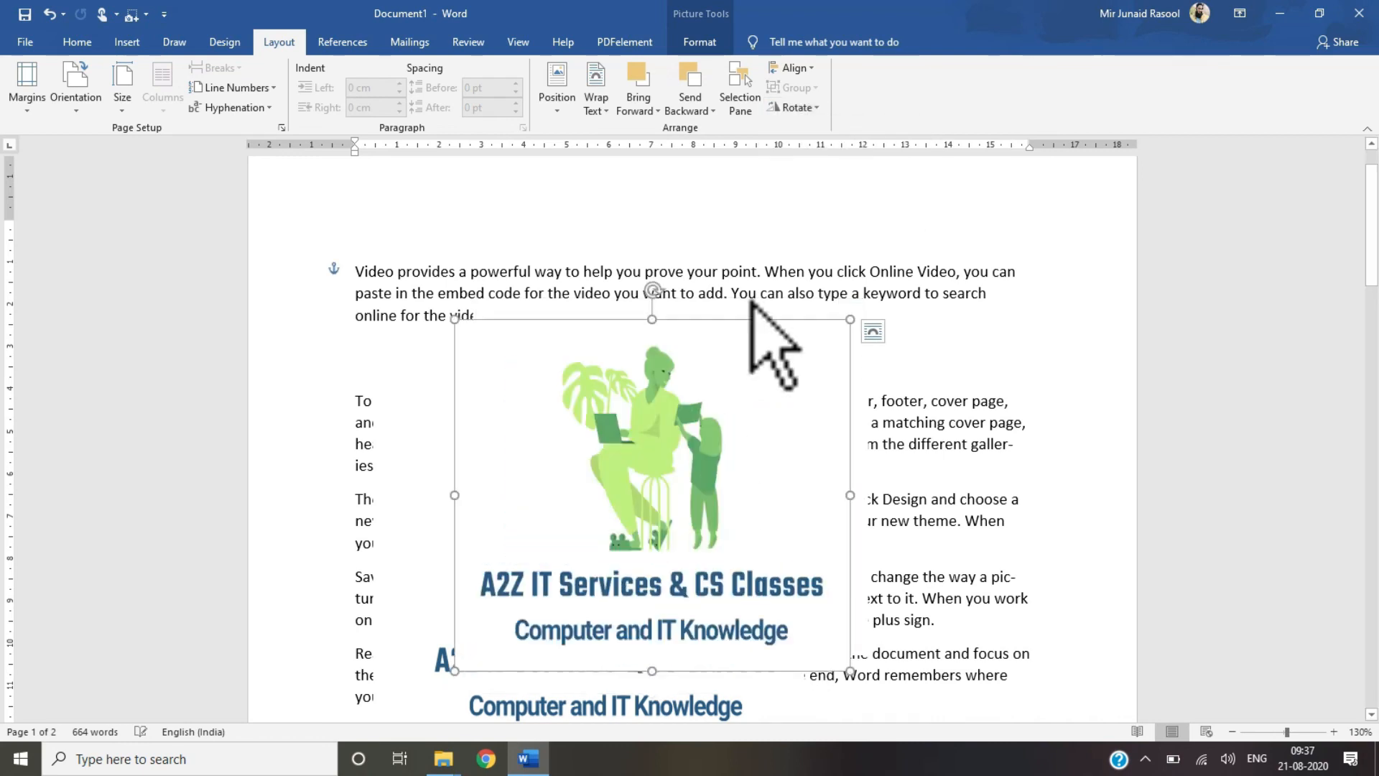
Step: Apply a thick black frame picture style to the selected picture
{"action": "double_click", "coordinate": [662, 491]}
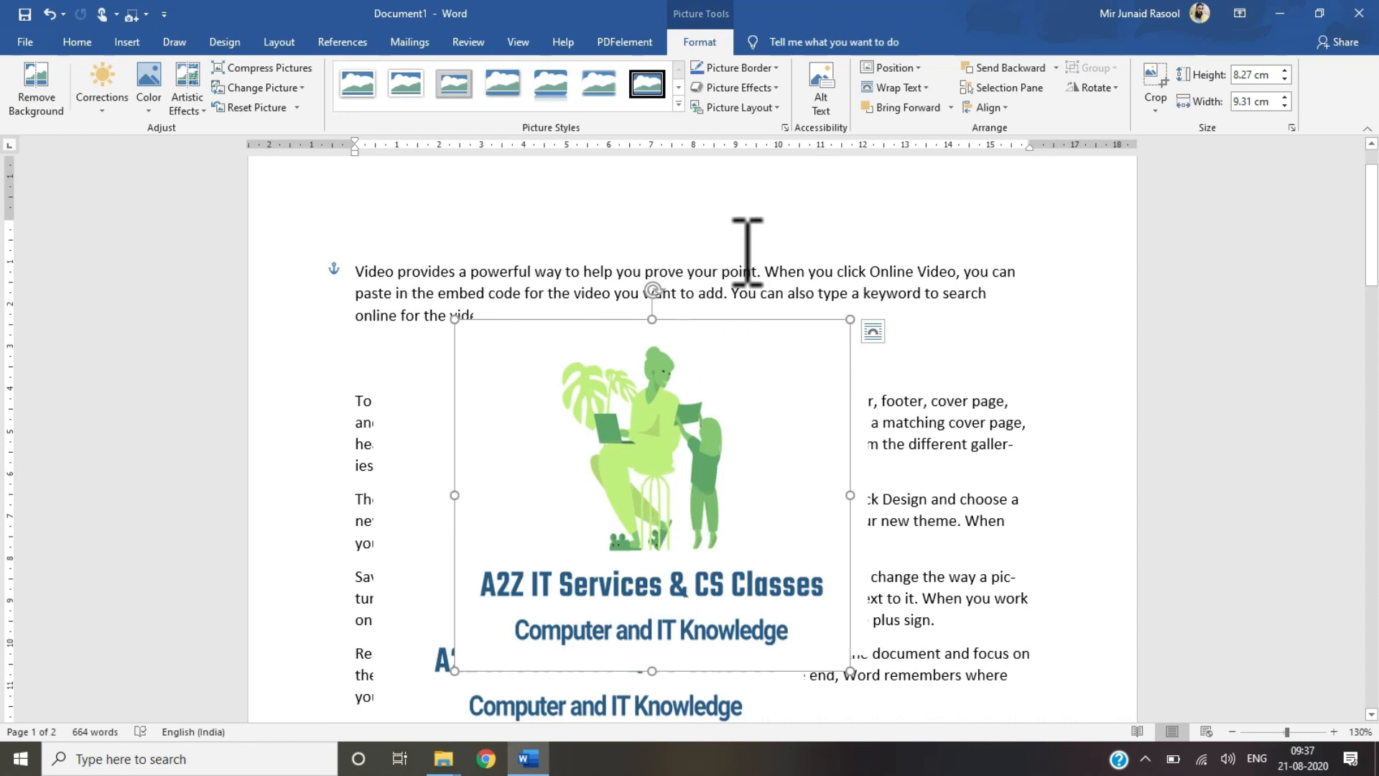
{"action": "left_click", "coordinate": [1092, 87]}
{"action": "left_click", "coordinate": [1092, 87]}
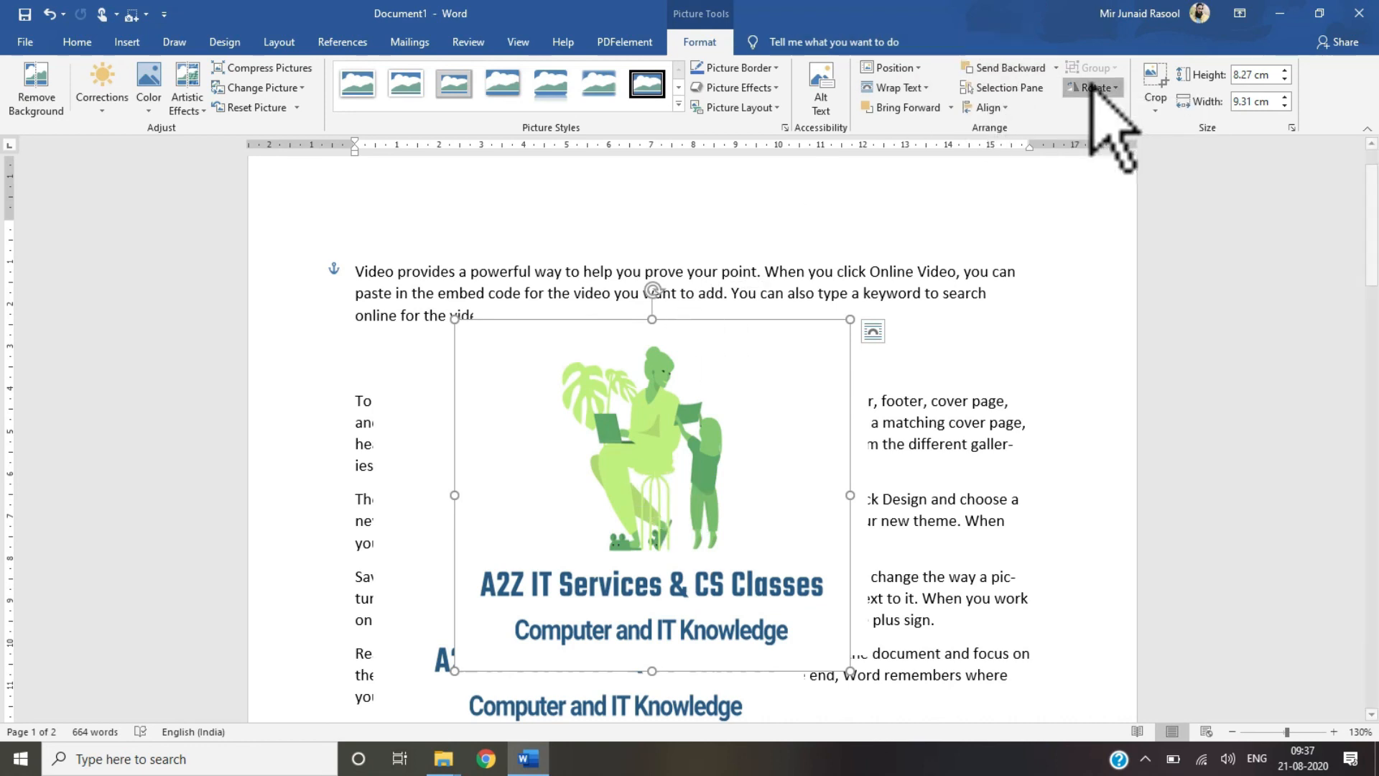
{"action": "left_click", "coordinate": [1155, 100]}
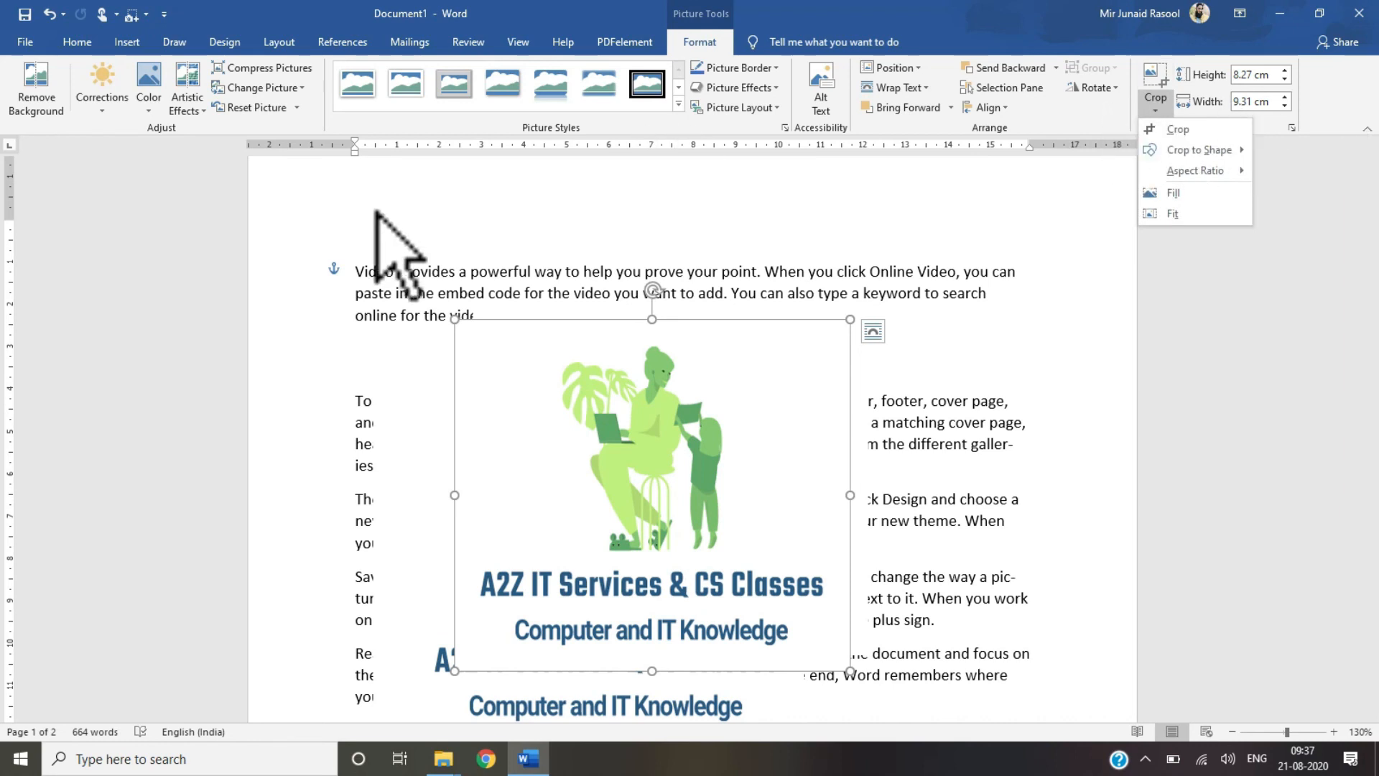
{"action": "left_click", "coordinate": [678, 105]}
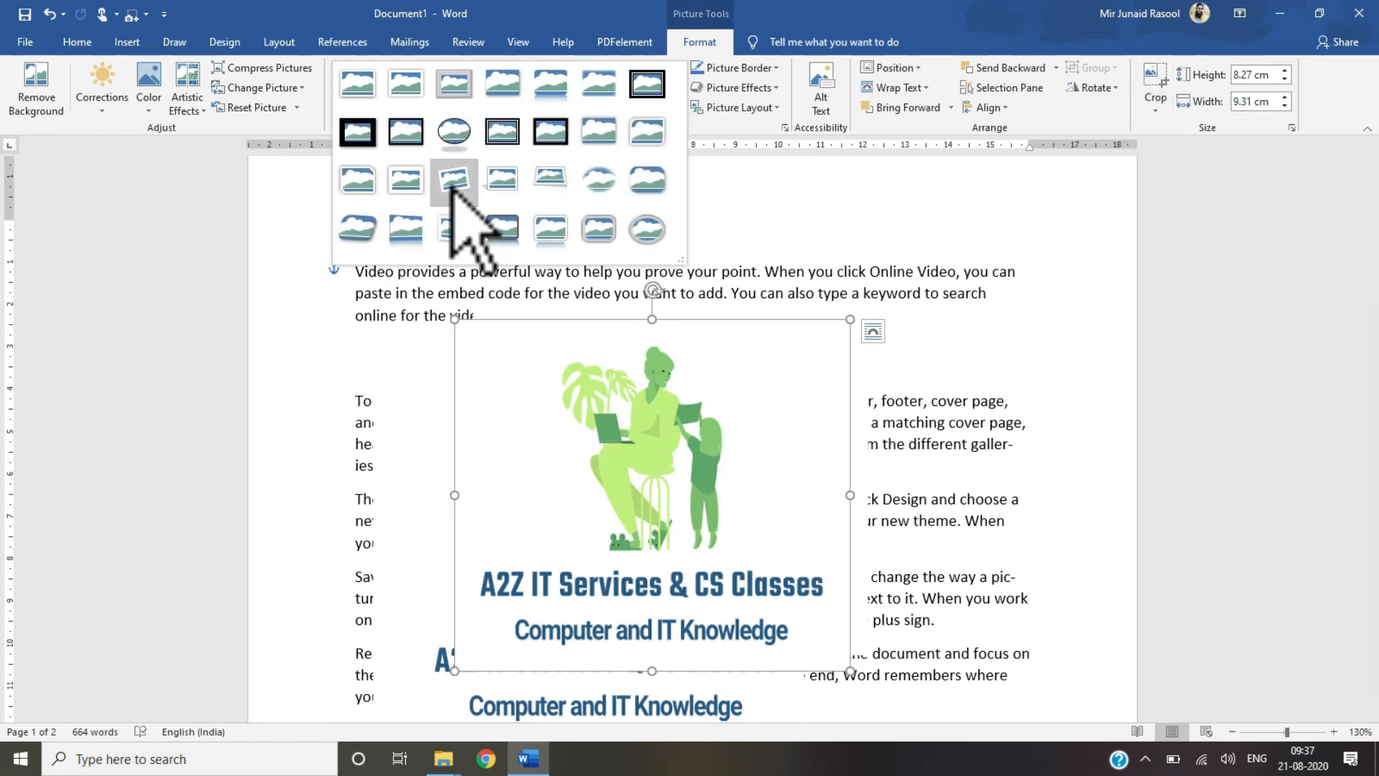
{"action": "left_click", "coordinate": [485, 130]}
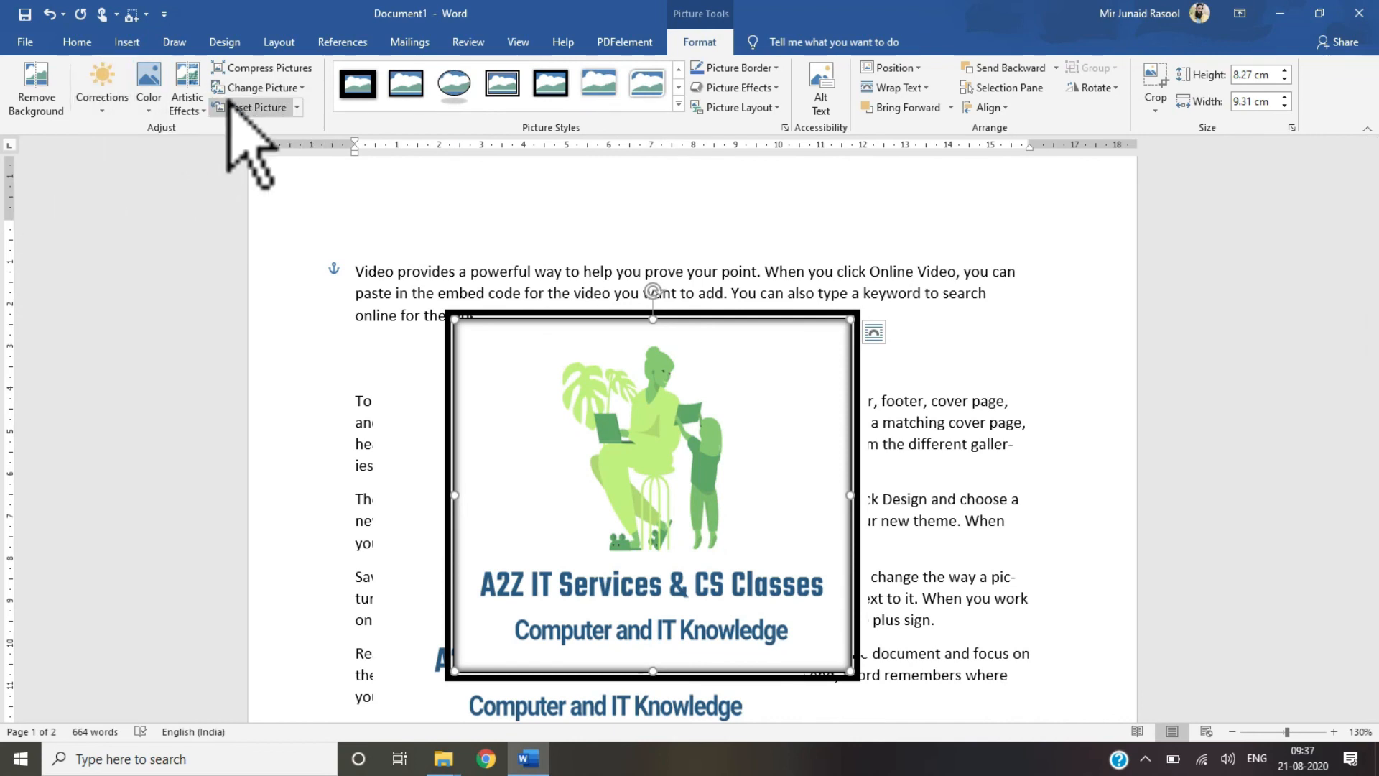
Step: Apply a textured sponge-like artistic effect to the picture
{"action": "left_click", "coordinate": [204, 111]}
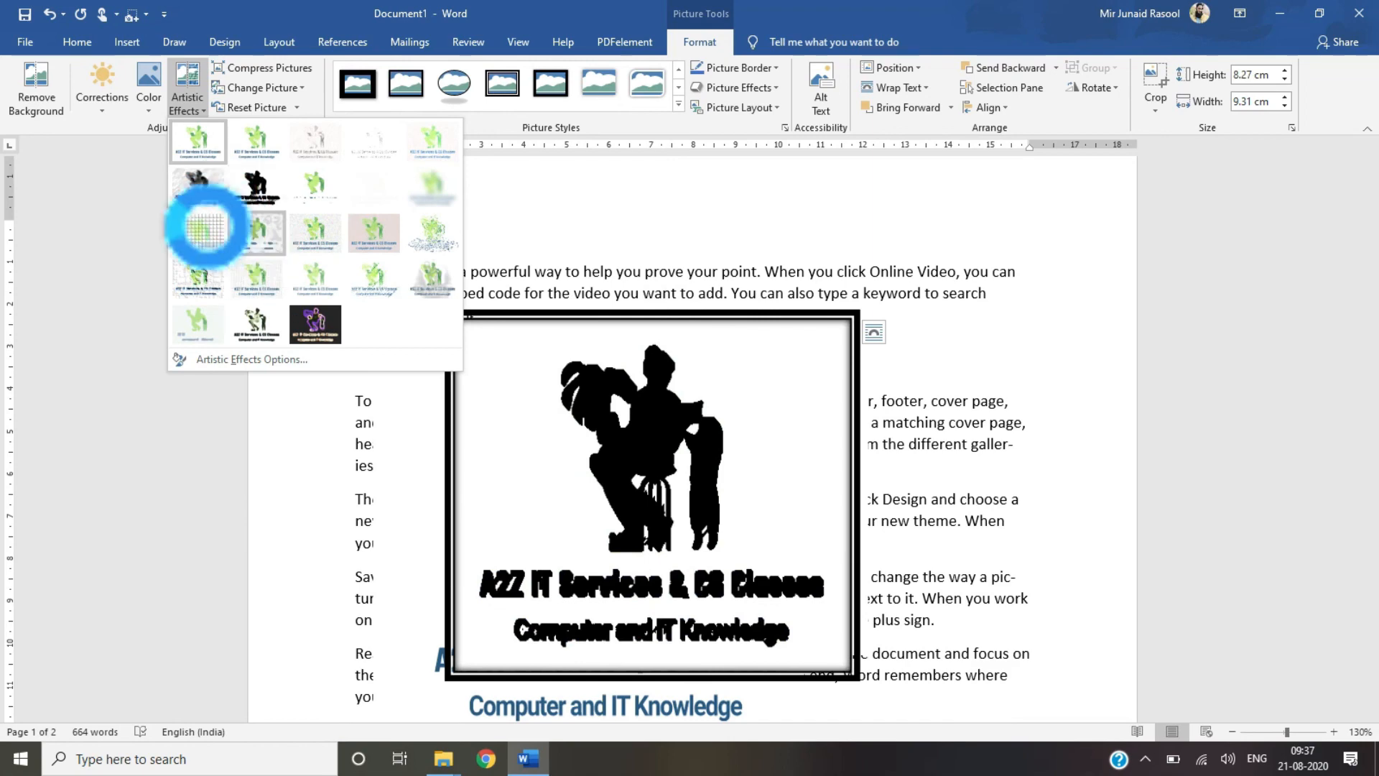
{"action": "left_click", "coordinate": [277, 241]}
{"action": "left_click", "coordinate": [943, 518]}
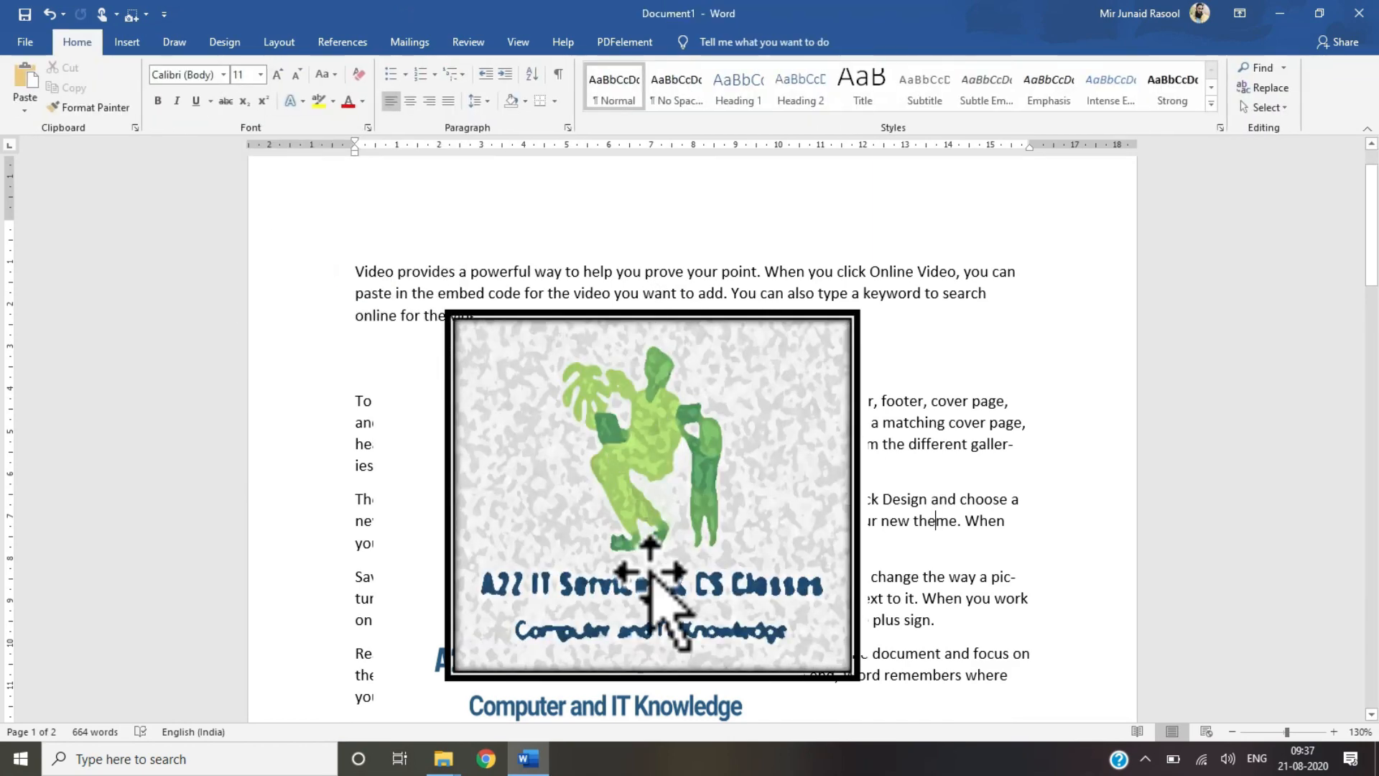
{"action": "left_click", "coordinate": [606, 392]}
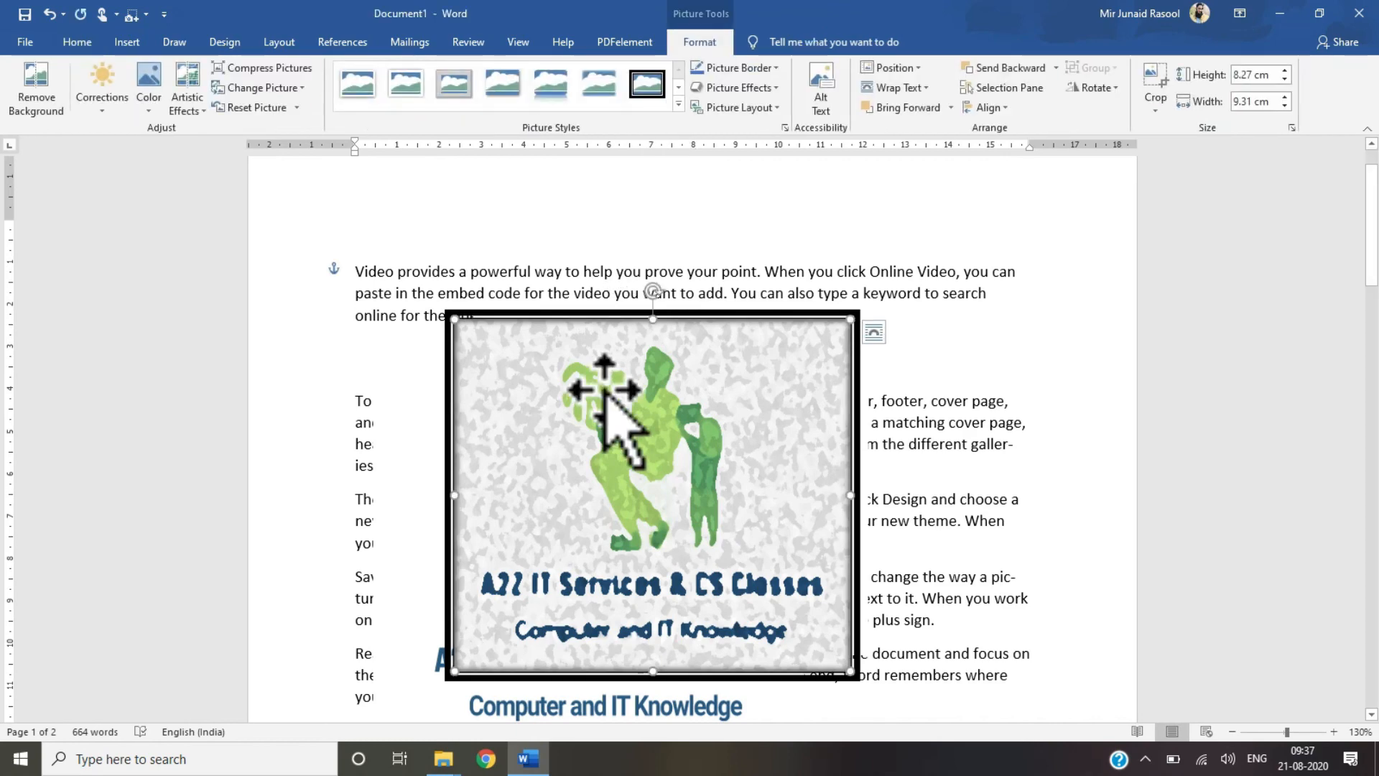
{"action": "left_click", "coordinate": [280, 43]}
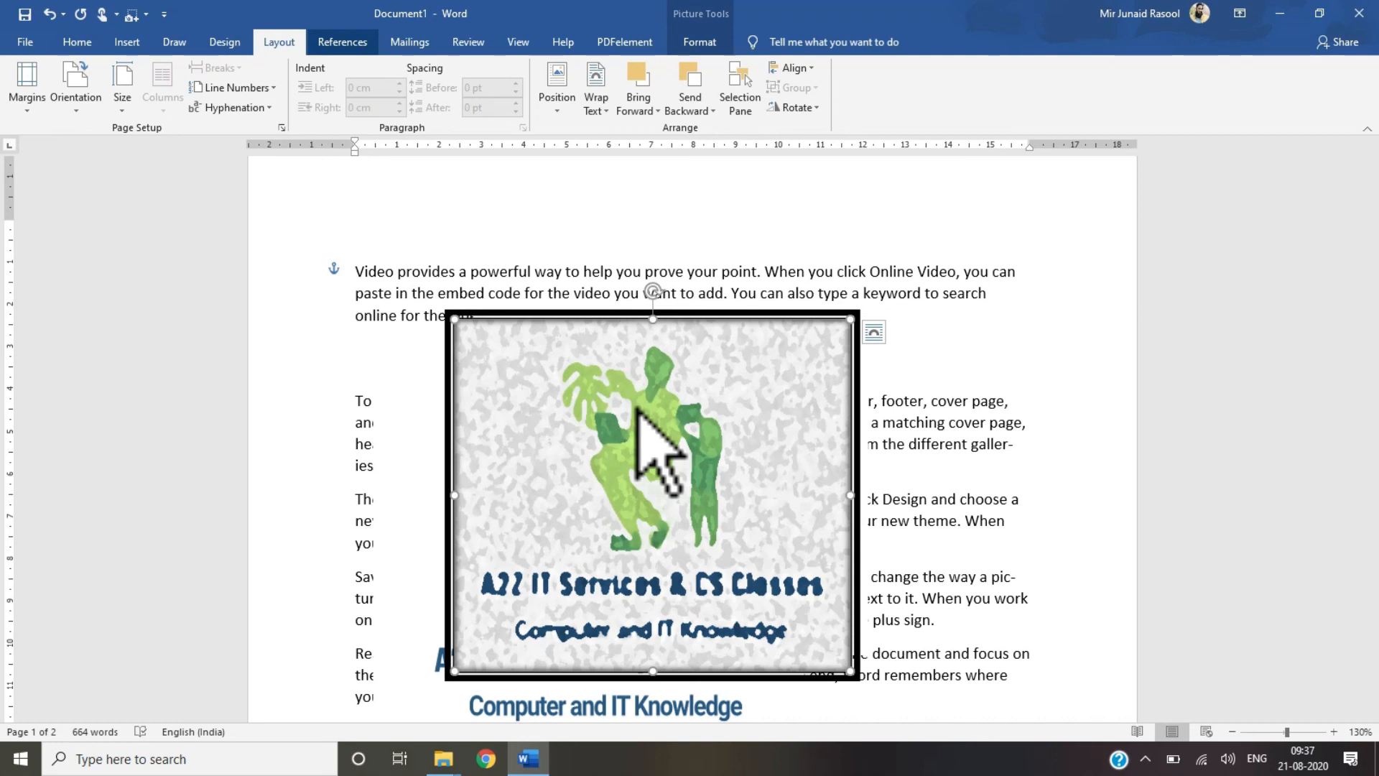
{"action": "left_click", "coordinate": [342, 42]}
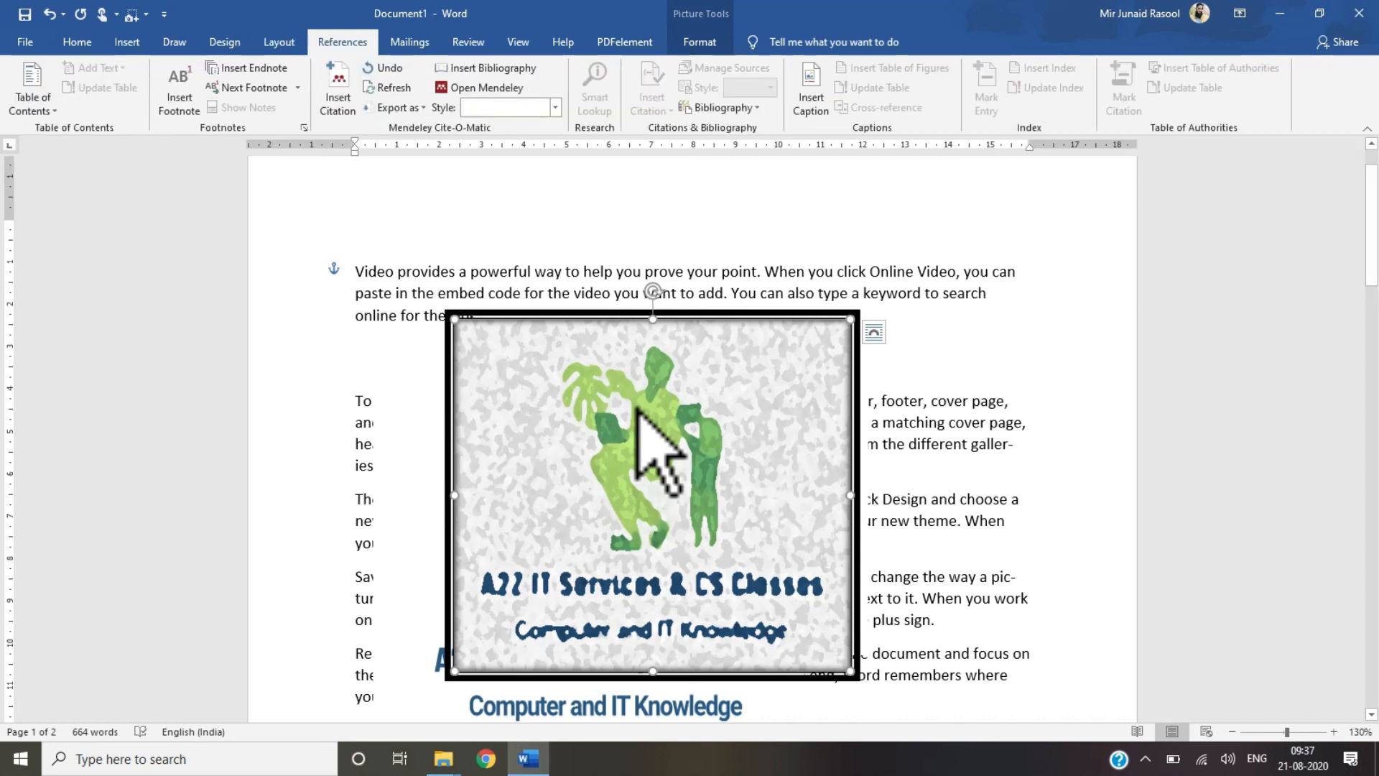